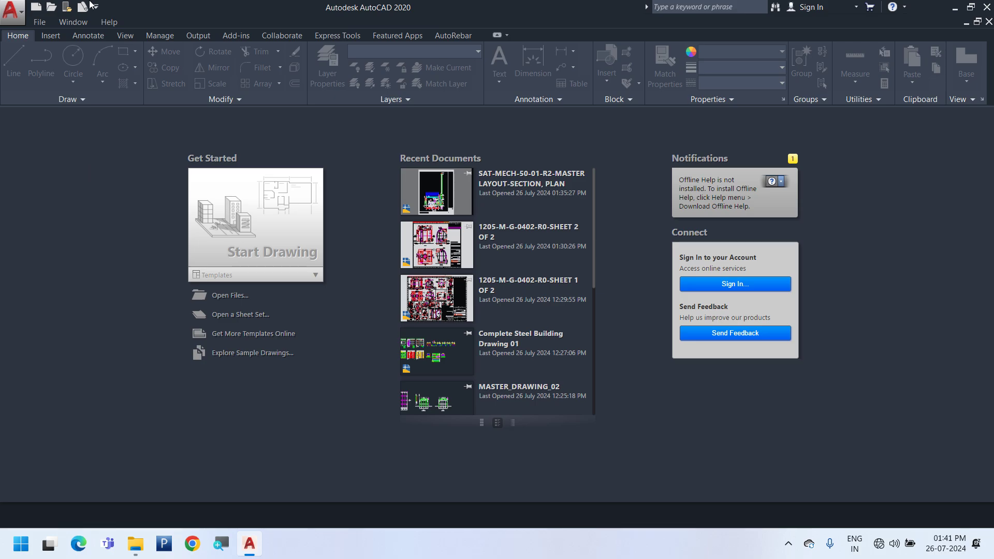
- Start a new drawing from the acadiso.dwt template
left_click(233, 277)
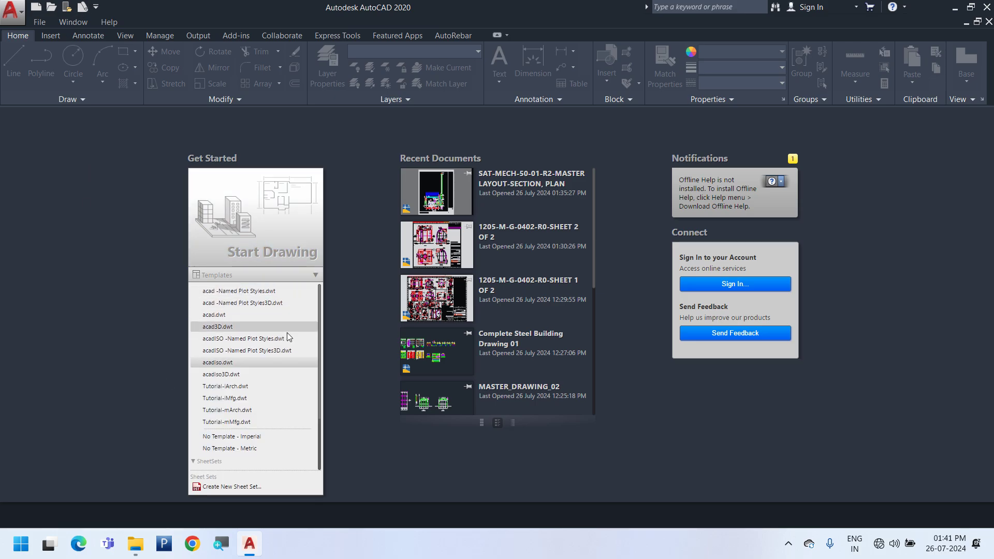
left_click(256, 363)
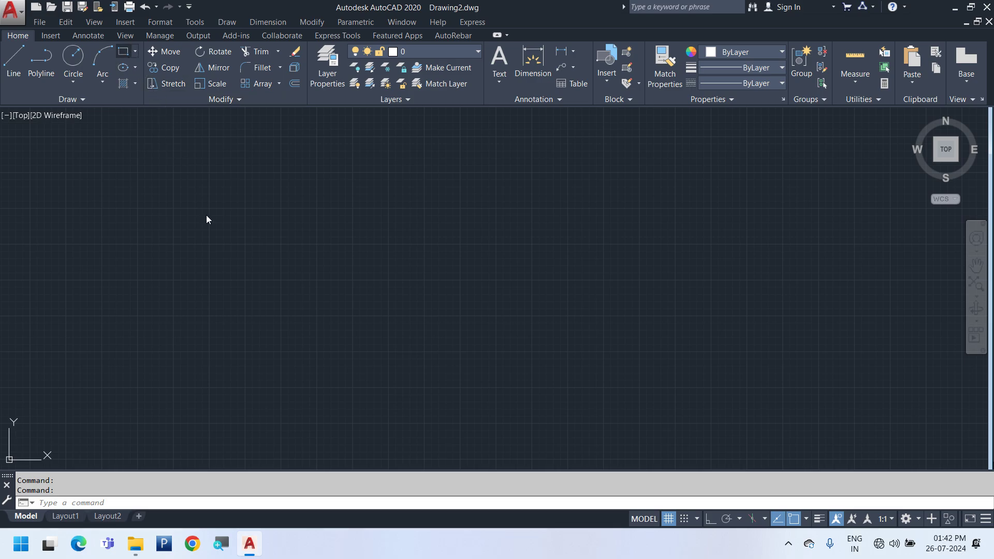
- Draw a rectangle 297 wide and 210 high for the A4 landscape sheet
left_click(239, 391)
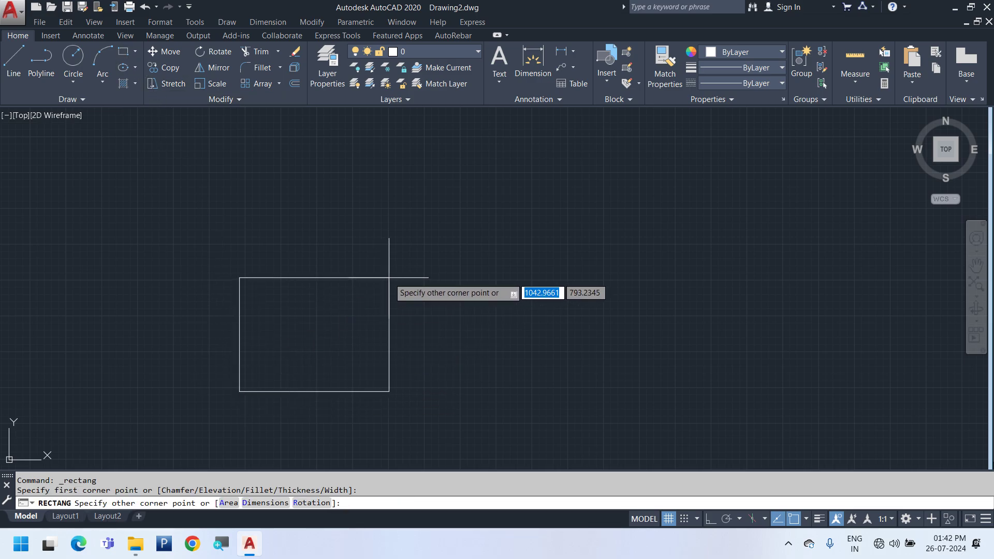
type("@")
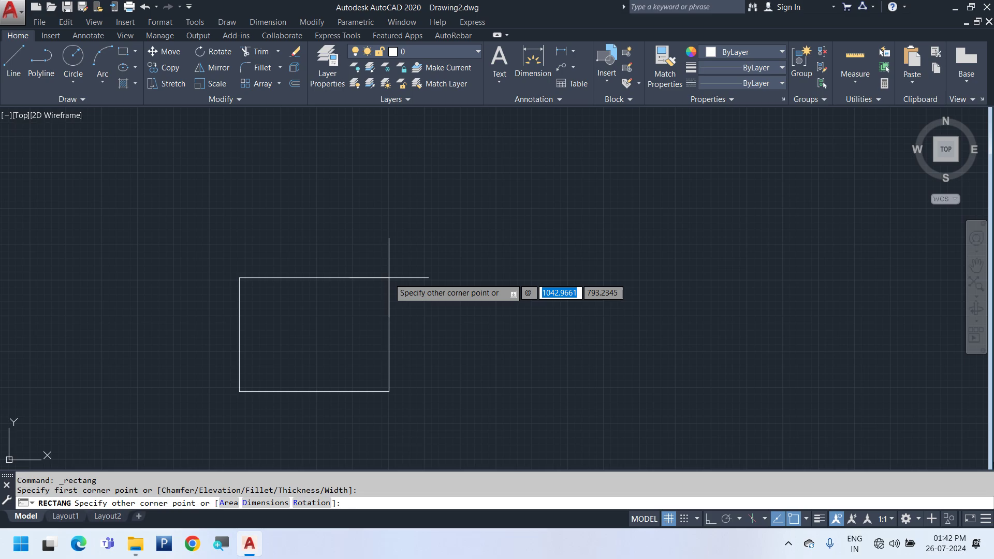
type("2")
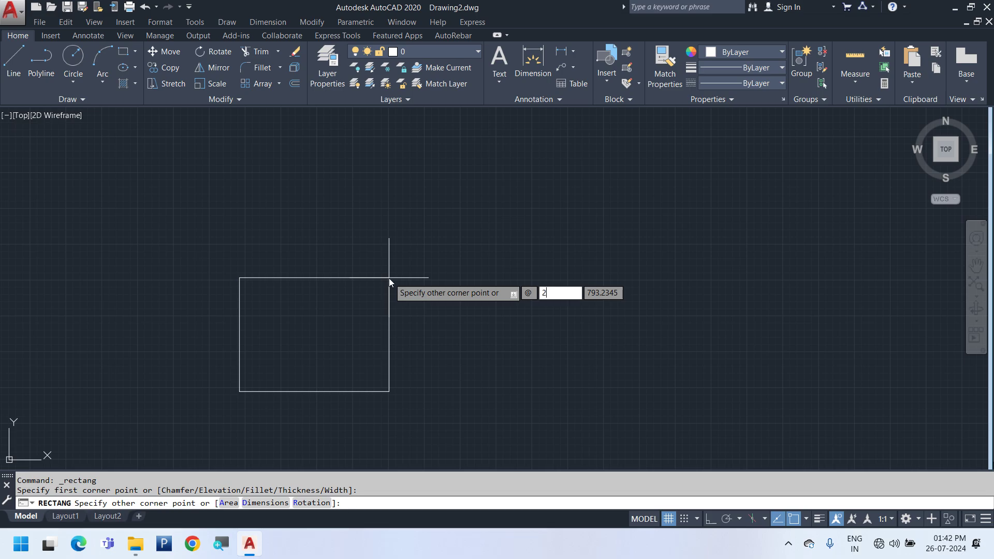
type("97")
key("Tab")
type("21")
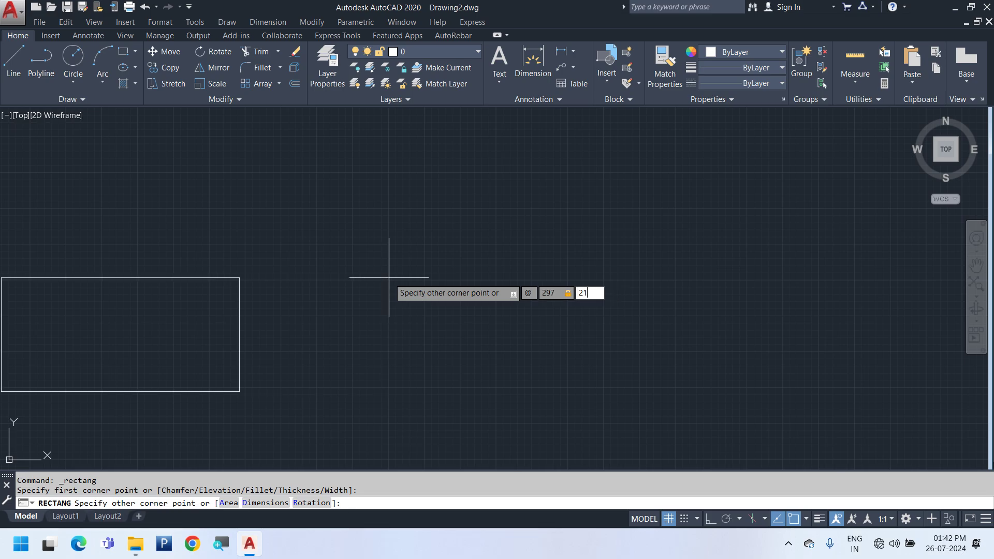
type("0")
key("Return")
scroll(263, 401, "up", 6)
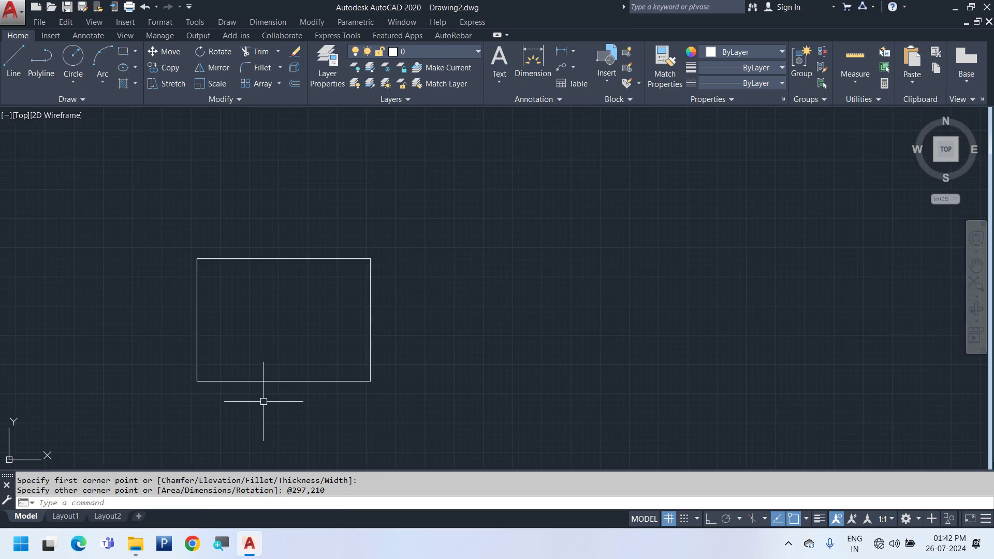
- Copy the 297 × 210 rectangle and paste the duplicate to the right of the original
left_click(417, 414)
left_click(259, 293)
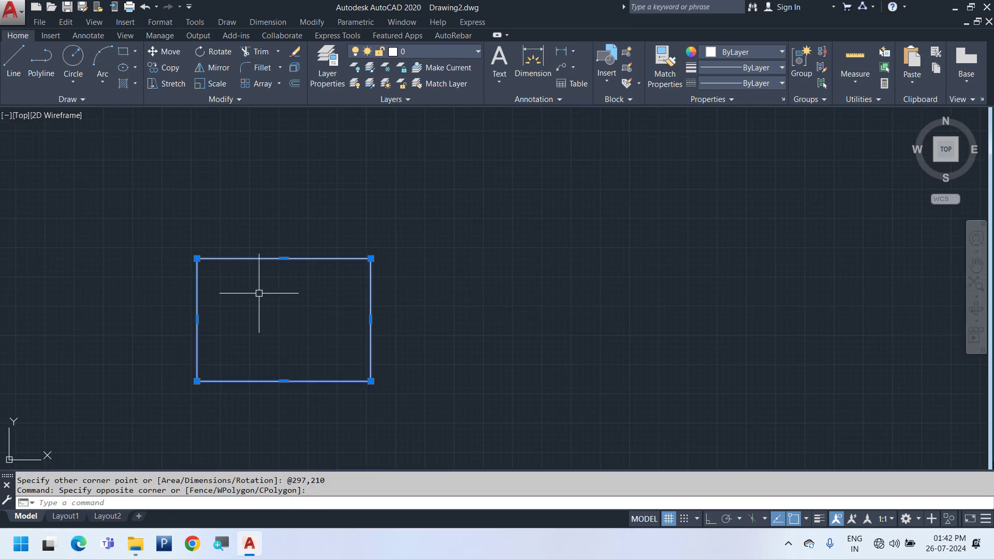
key("ctrl+c")
key("ctrl+v")
left_click(519, 376)
- Rotate the pasted rectangle 90° into portrait orientation with ortho on
left_click(552, 395)
left_click(452, 304)
type("r")
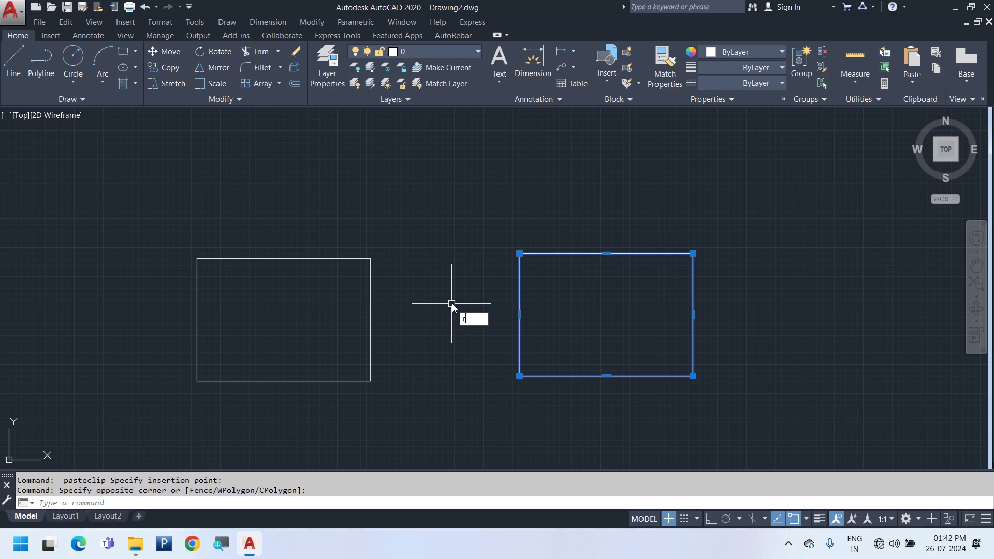
type("o")
key("Return")
left_click(541, 313)
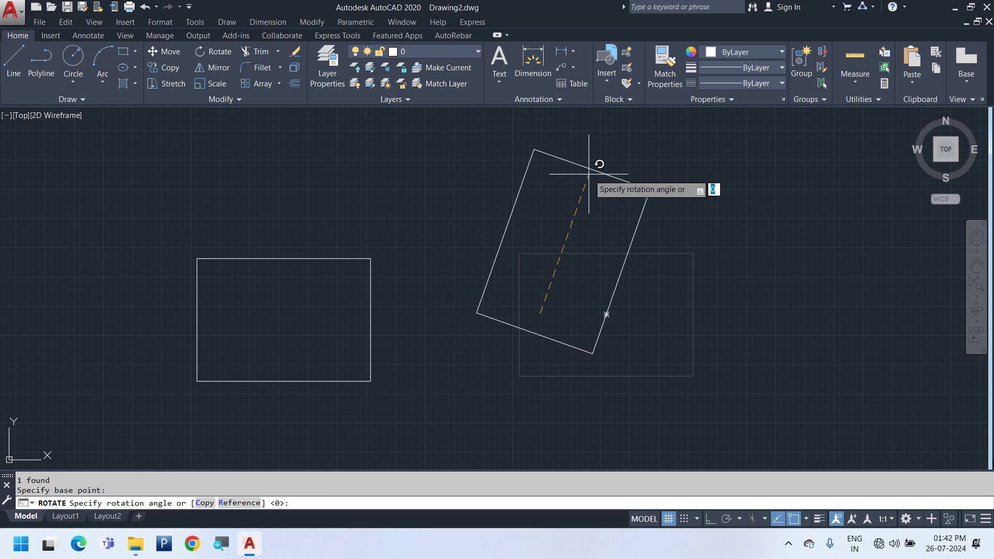
left_click(532, 177)
- Move the portrait rectangle horizontally about 790 units so that it sits left of the landscape one
left_click(611, 374)
left_click(513, 267)
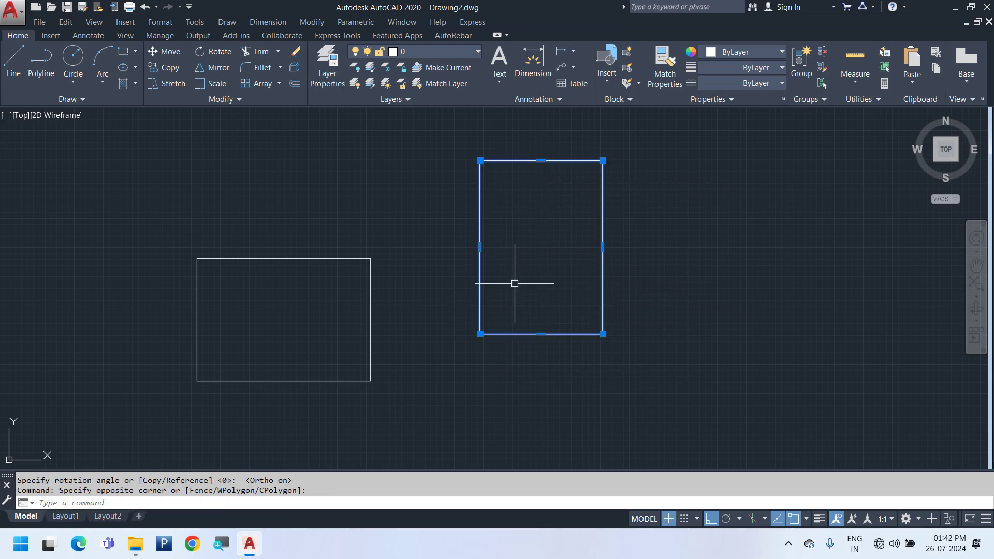
type("m")
key("Return")
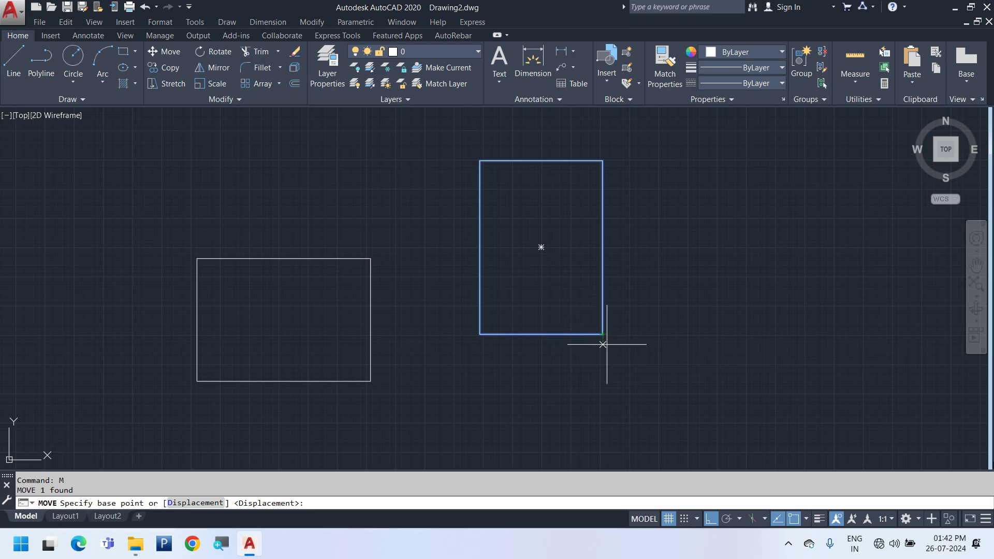
left_click(661, 334)
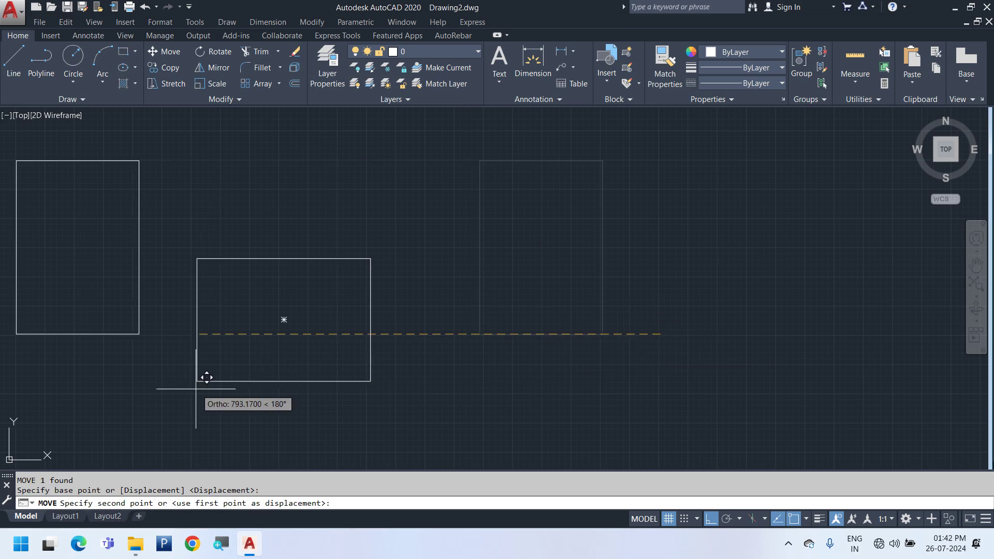
left_click(208, 370)
- Draw a rectangle 420 wide and 297 high to the right of the A4 landscape one, level with its bottom edge
middle_click_drag(207, 369, 412, 388)
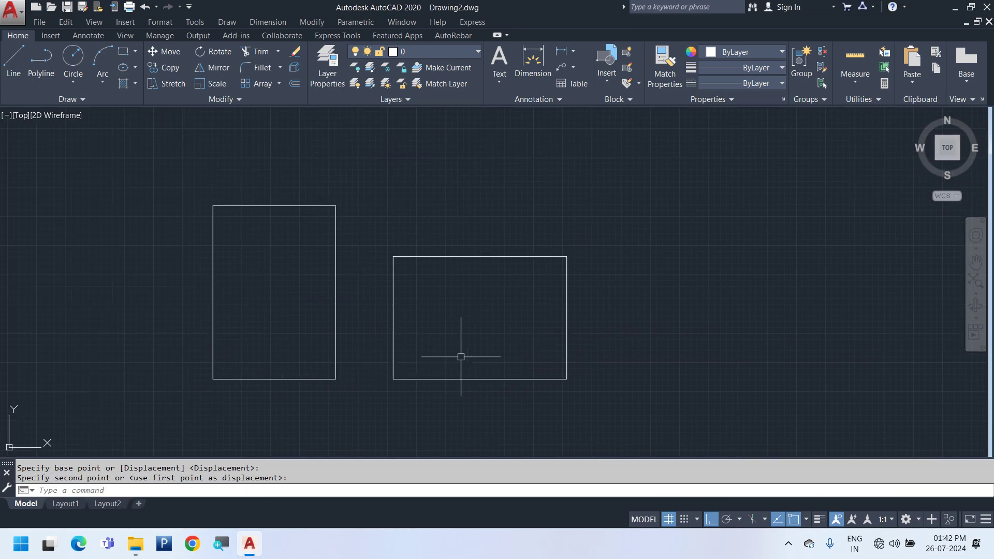
middle_click_drag(622, 356, 443, 357)
type("rec")
key("Return")
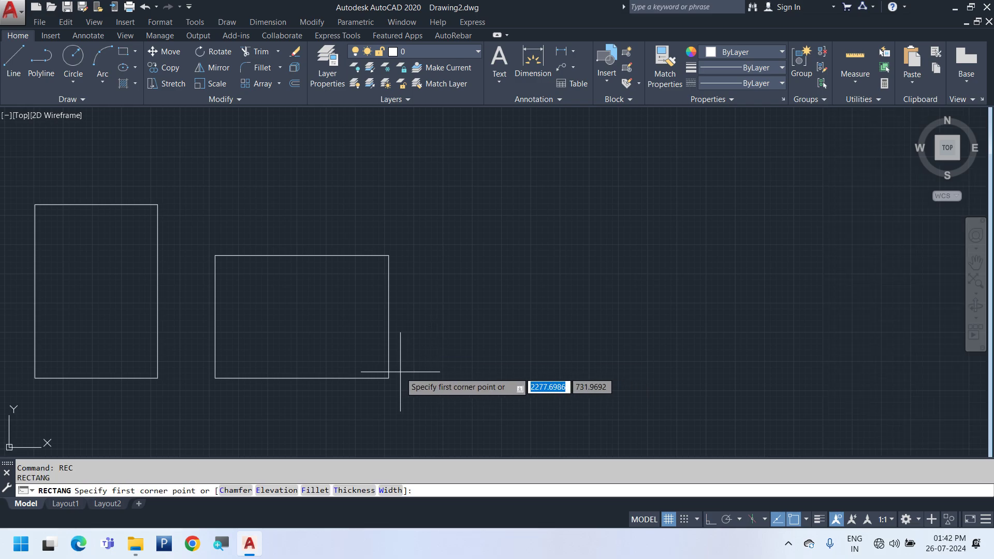
left_click(445, 378)
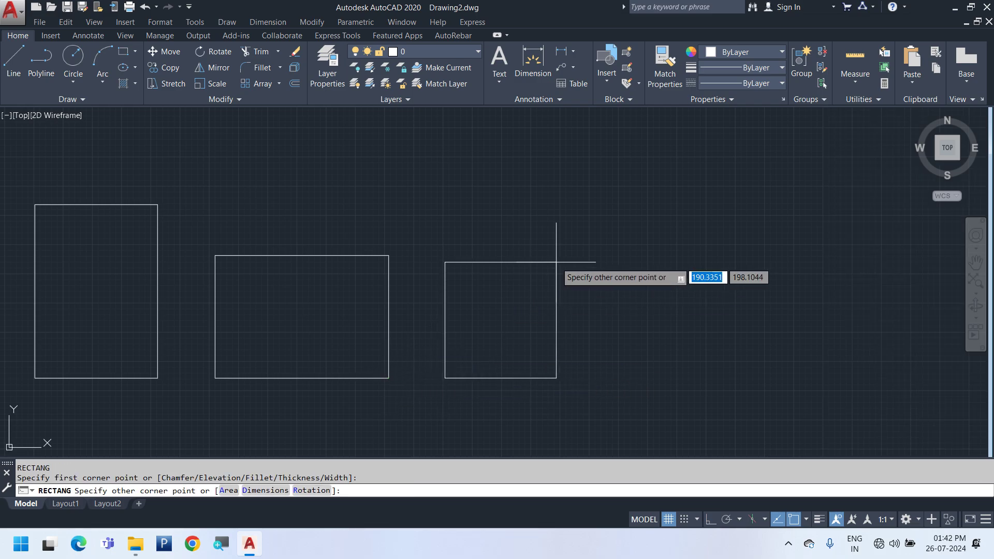
type("@")
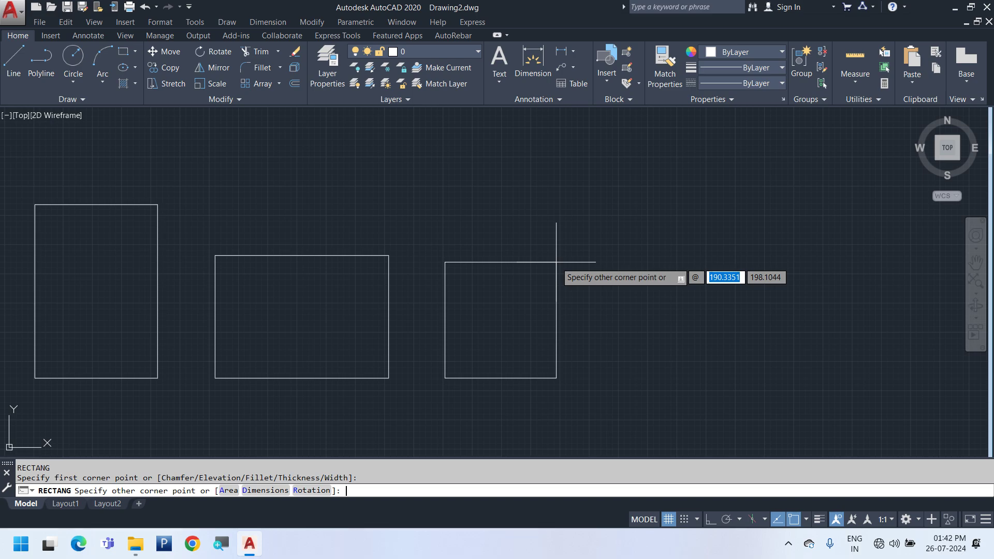
type("420")
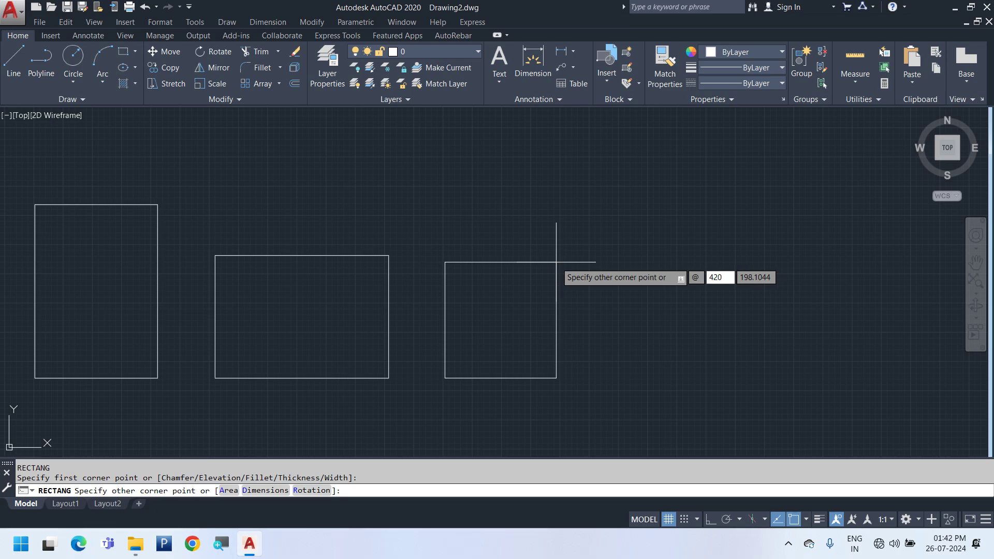
key("Tab")
type("297")
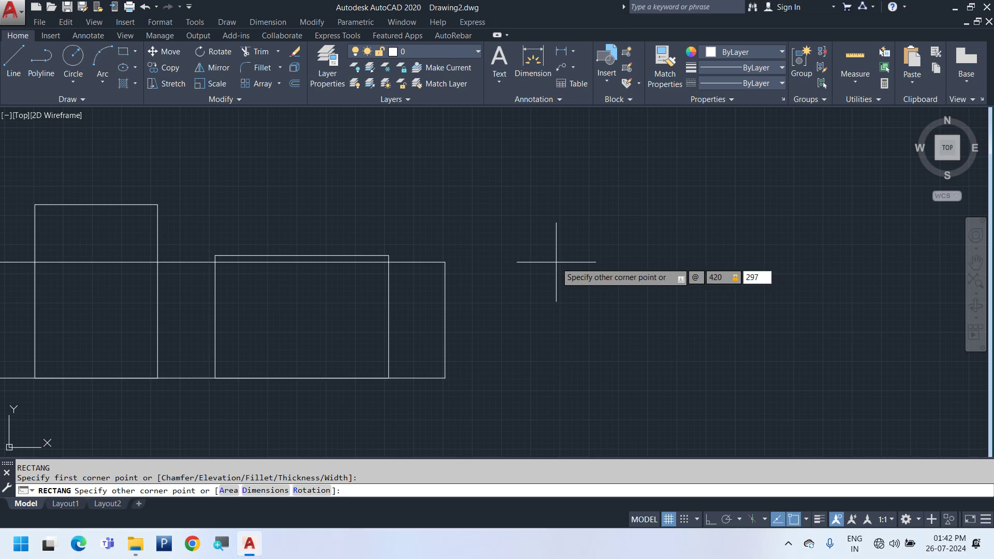
key("Return")
- Draw a rectangle 594 wide and 420 high to the right of the 420 × 297 one, aligned with its bottom edge
middle_click_drag(594, 329, 297, 329)
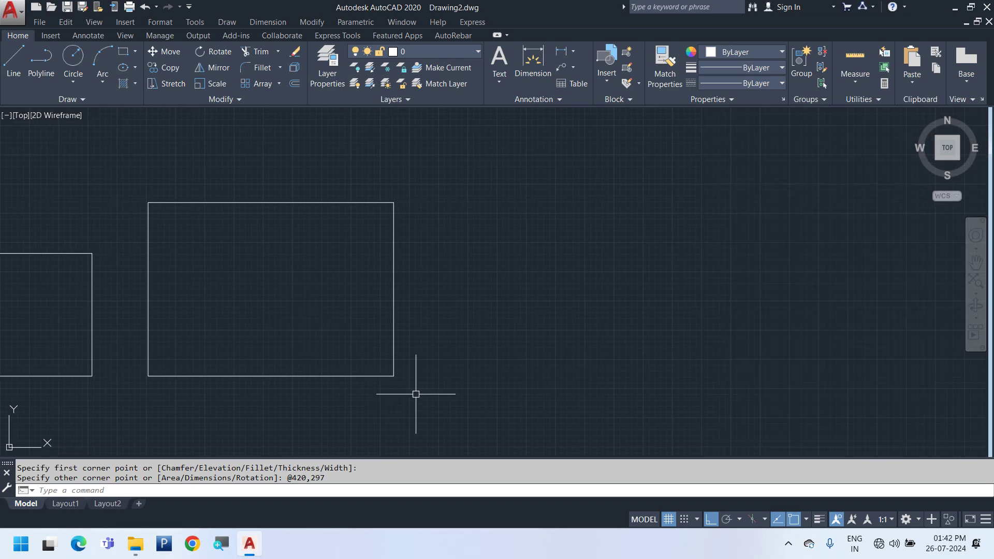
key("Return")
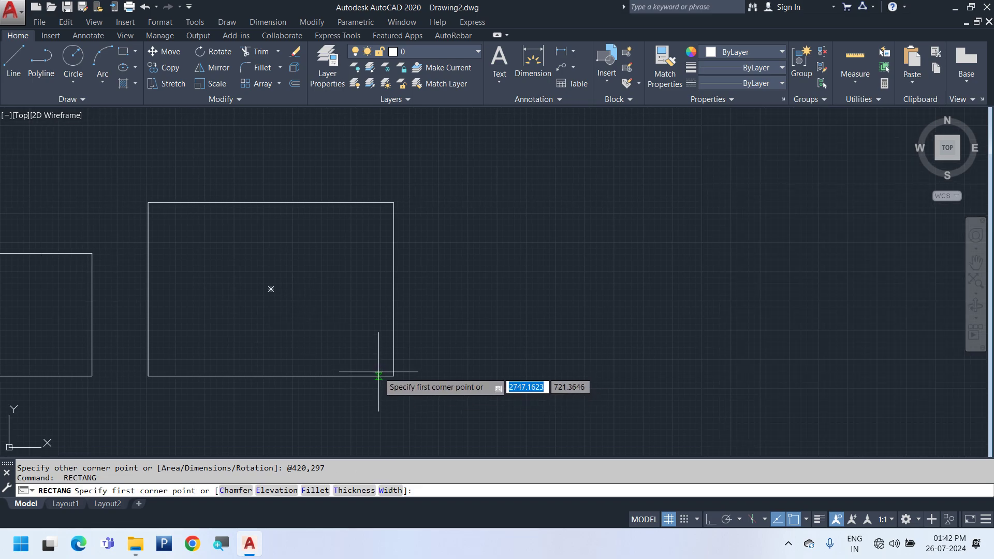
left_click(444, 376)
type("@")
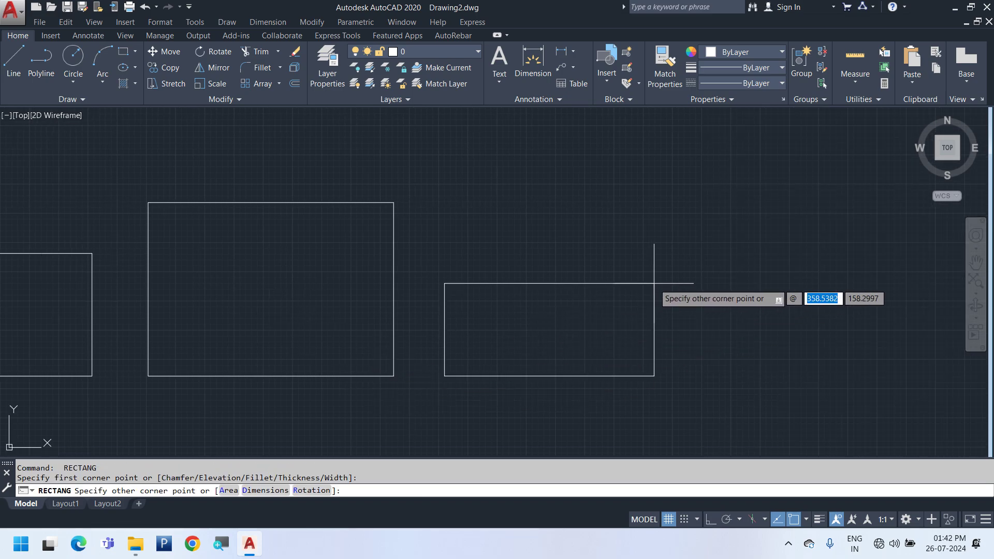
type("594")
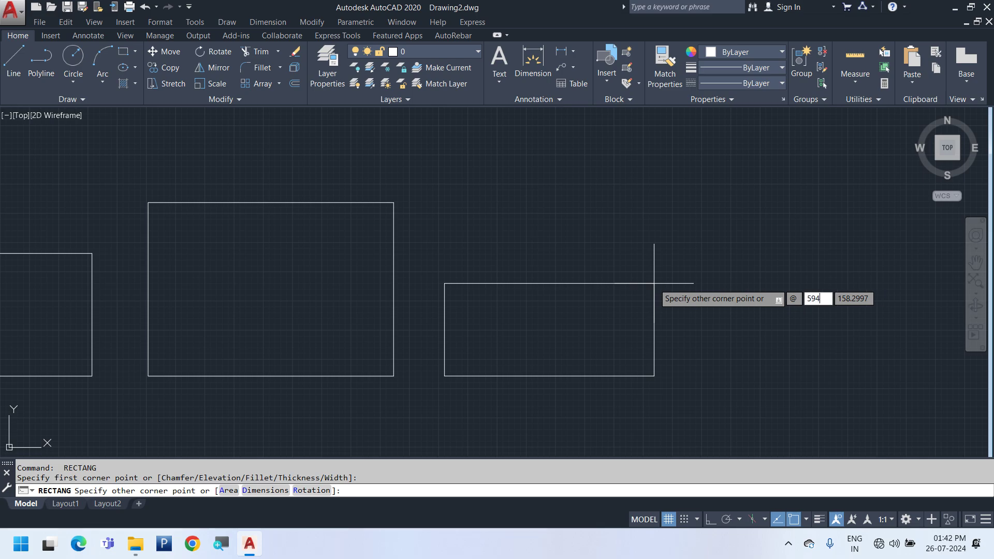
key("Tab")
type("420")
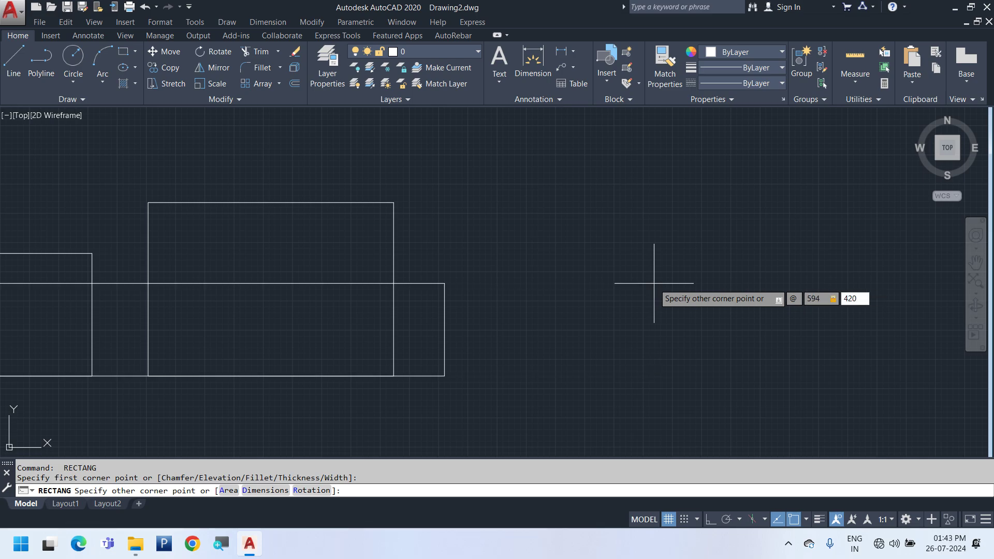
key("Return")
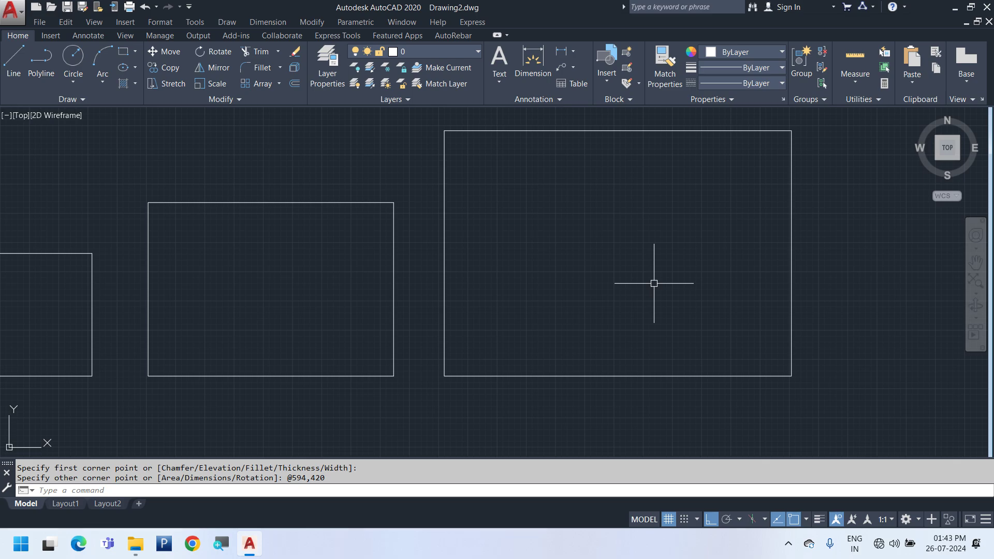
- Draw a rectangle 841 wide and 594 high to the right of the 594 × 420 one, on the same baseline
scroll(653, 285, "down", 4)
middle_click_drag(735, 375, 422, 353)
key("Return")
scroll(412, 327, "up", 2)
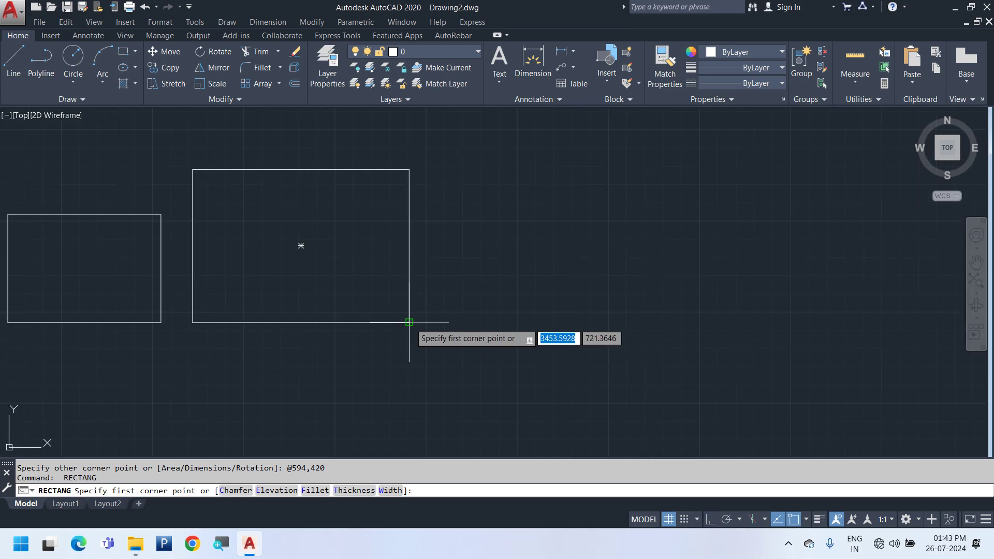
left_click(445, 322)
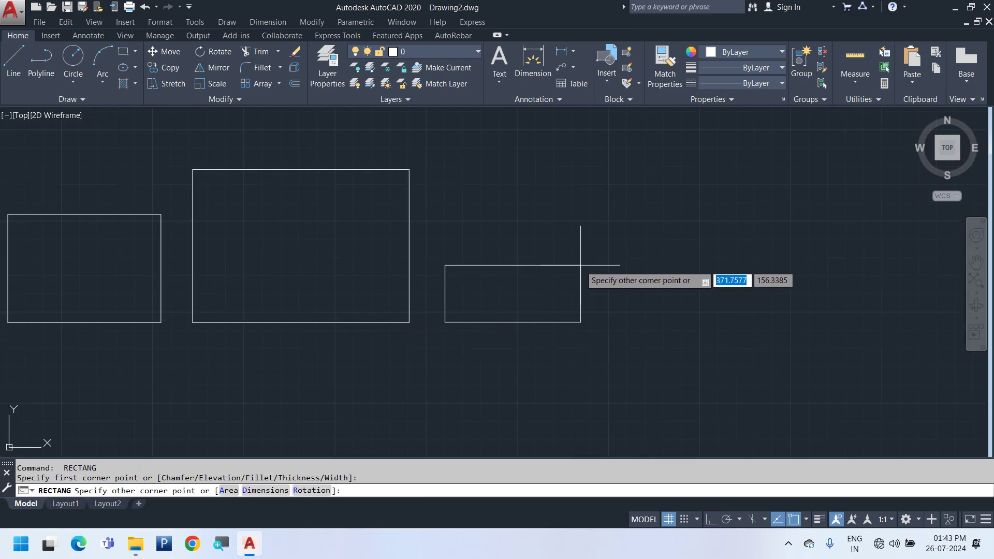
type("@")
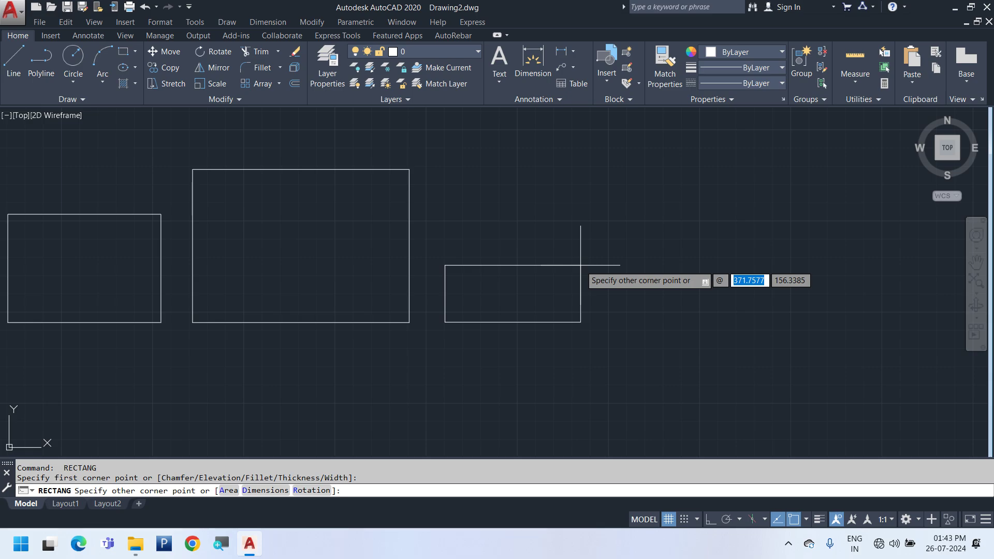
type("841")
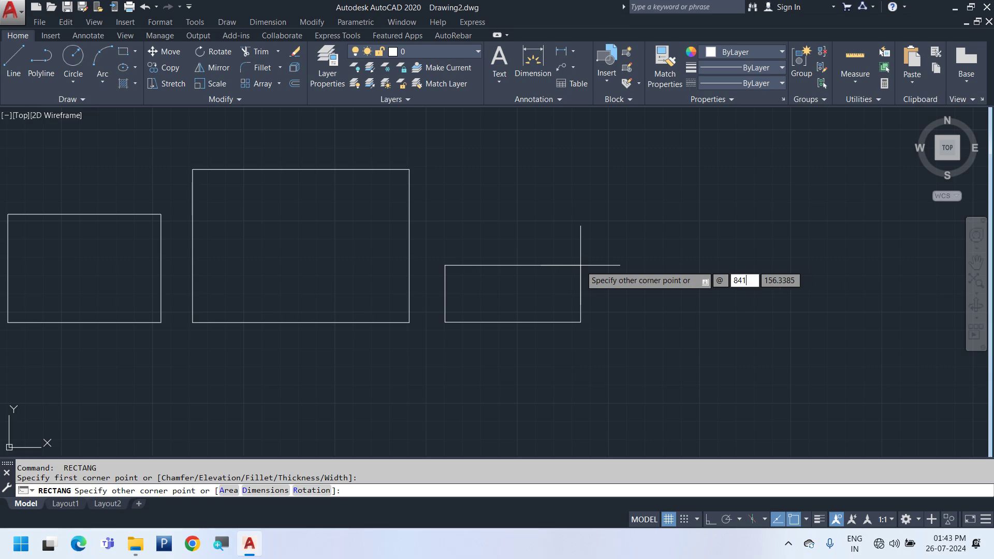
key("Tab")
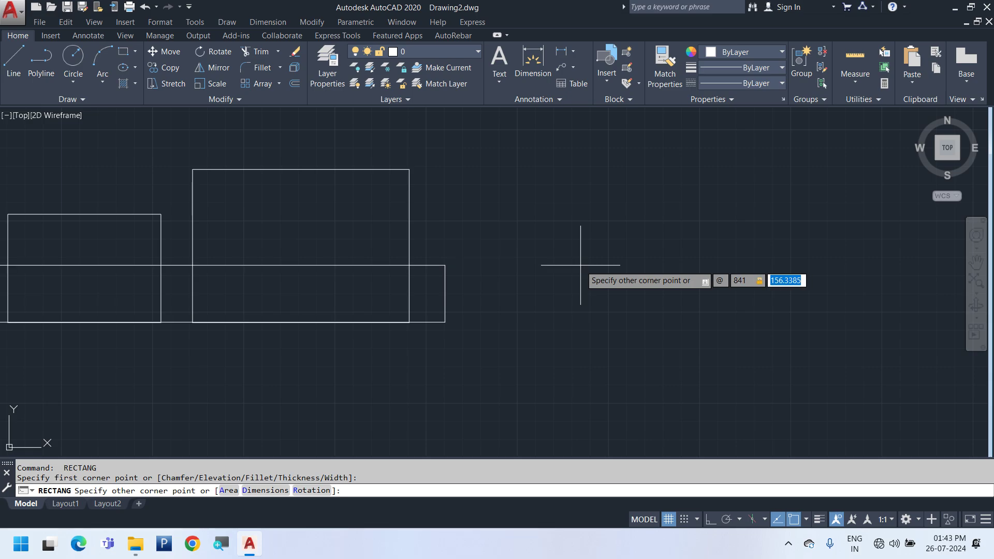
type("594")
key("Return")
- Draw a rectangle 1189 wide and 841 high to the right of the 841 × 594 one, on the same baseline
scroll(721, 280, "down", 2)
middle_click_drag(712, 296, 425, 319)
key("Return")
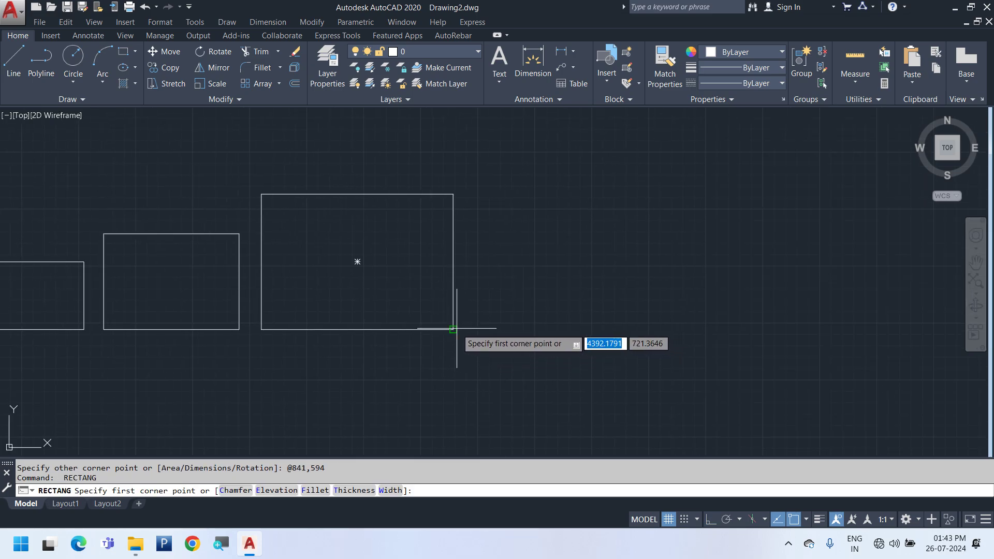
left_click(487, 330)
type("@")
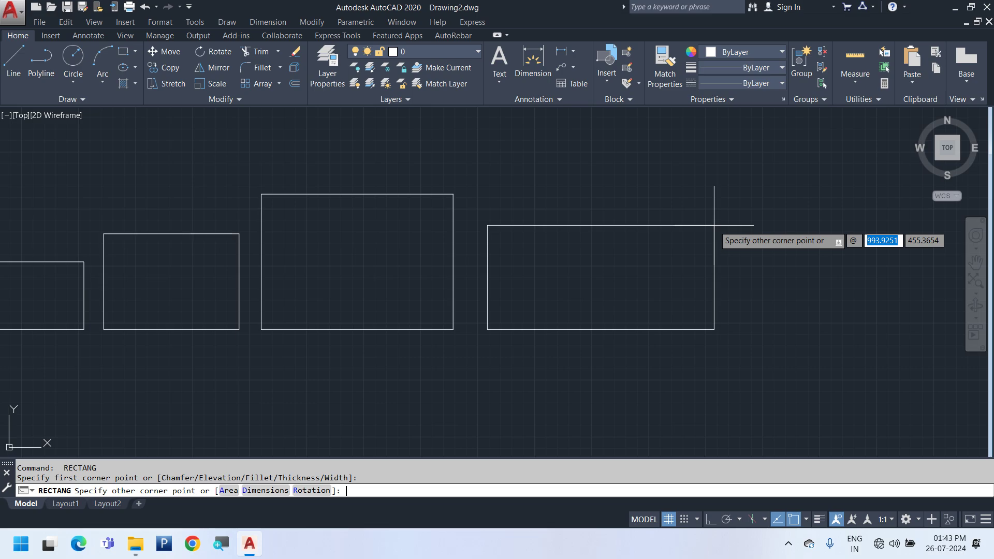
type("118")
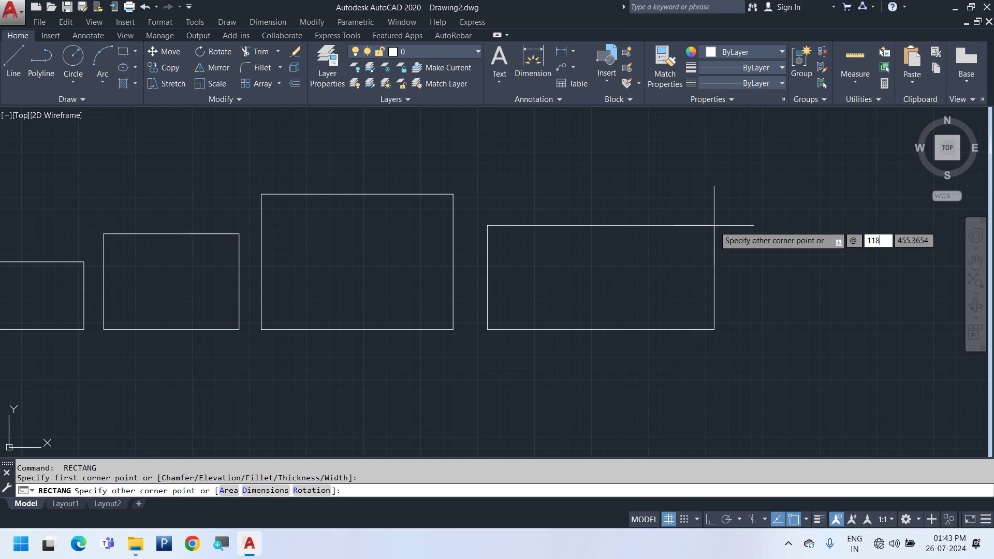
type("8")
key("BackSpace")
type("9")
key("Tab")
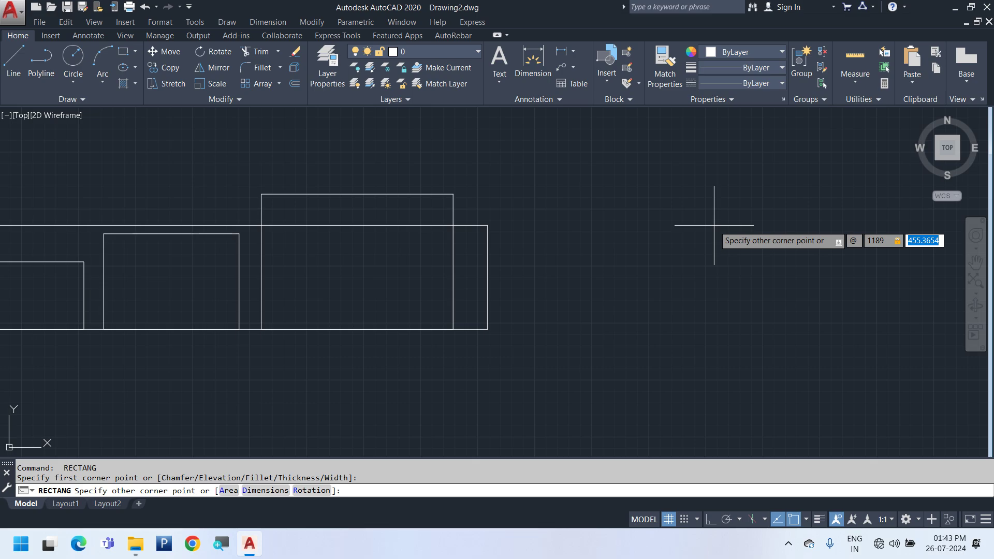
type("841")
key("Return")
scroll(613, 288, "down", 2)
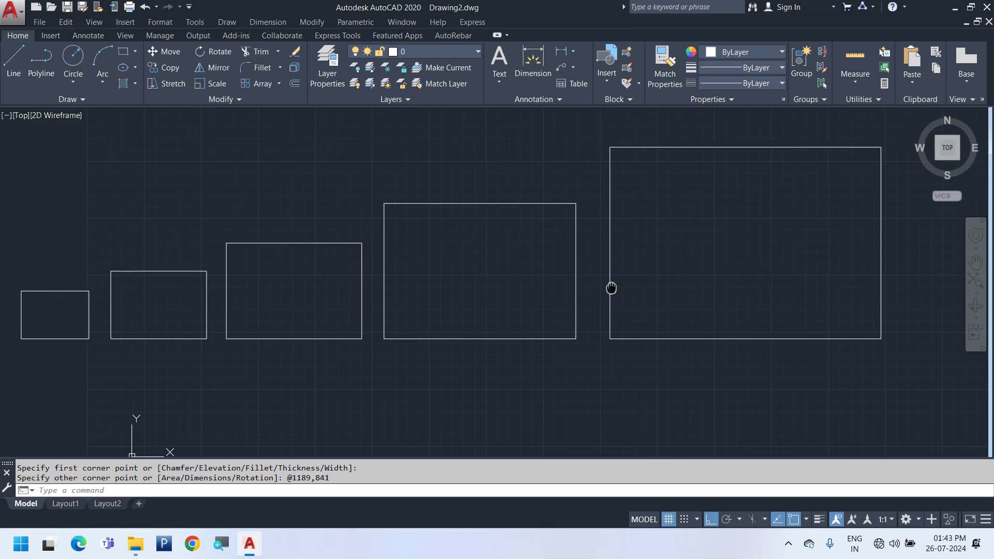
- Examine the row of sheet outlines, from the A4 rectangles up to the 1189 × 841 one
scroll(666, 289, "up", 2)
middle_click_drag(666, 288, 643, 317)
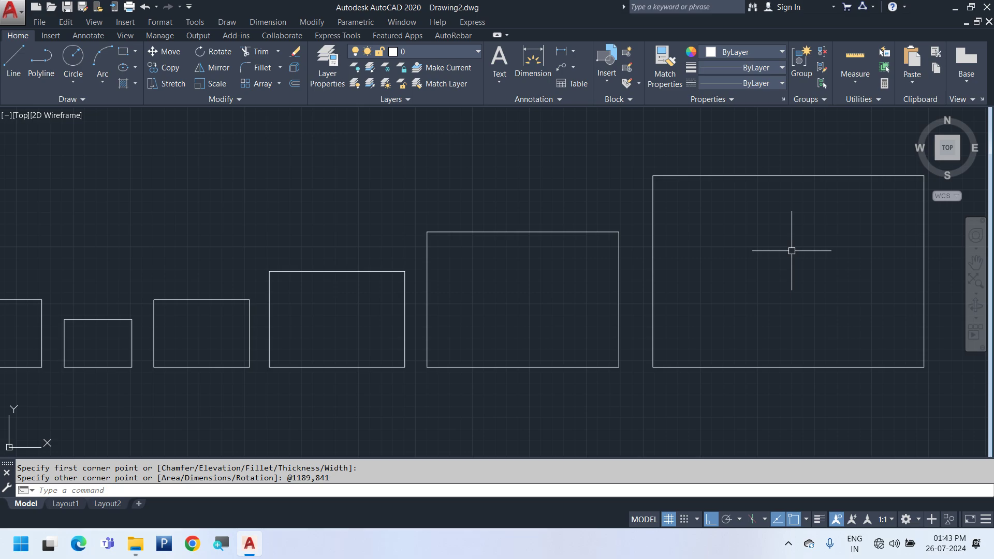
mouse_move(574, 326)
middle_mouse_down()
mouse_move(713, 328)
mouse_move(651, 317)
middle_mouse_up()
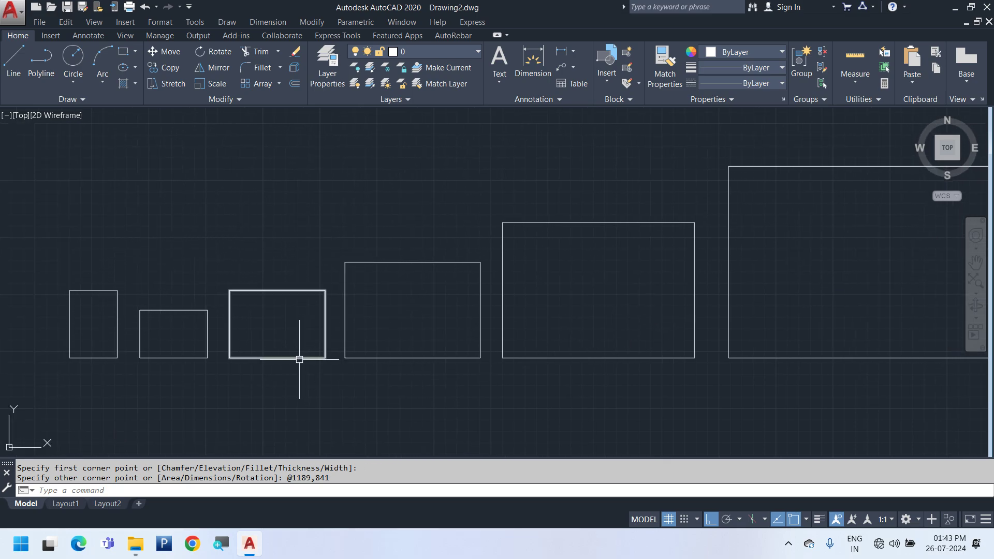
scroll(291, 356, "up", 4)
mouse_move(189, 351)
middle_mouse_down()
mouse_move(508, 349)
mouse_move(422, 355)
middle_mouse_up()
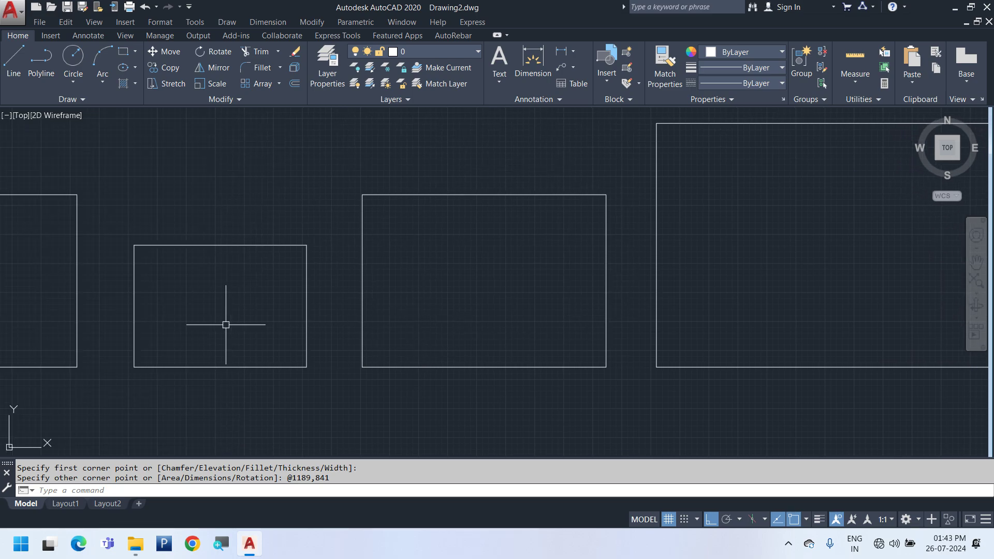
scroll(328, 322, "down", 2)
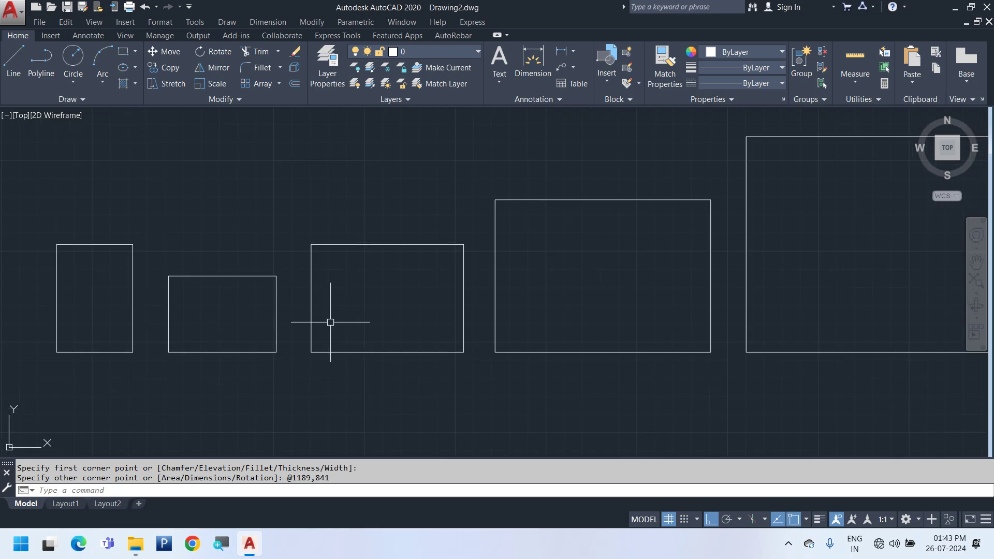
scroll(406, 326, "up", 2)
middle_click_drag(765, 275, 658, 308)
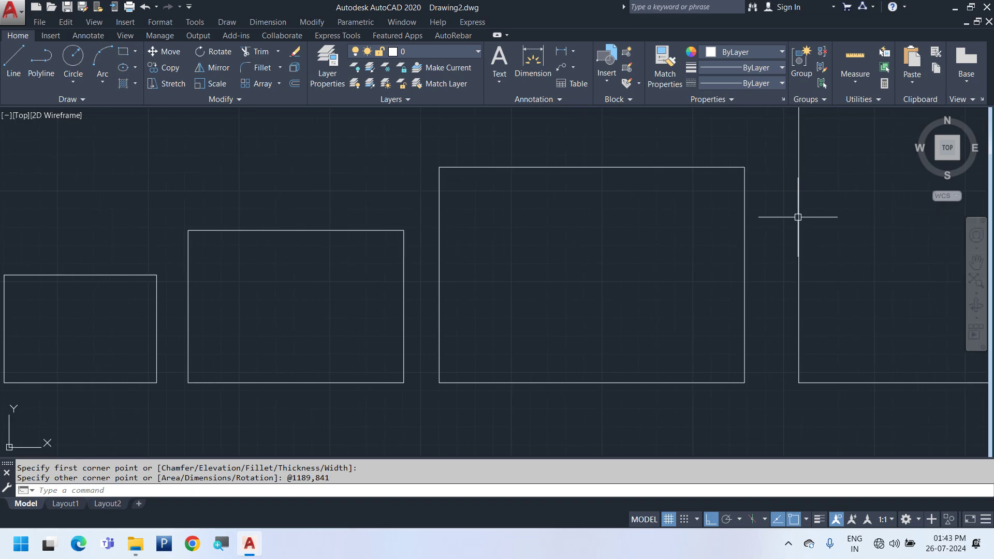
scroll(818, 247, "down", 2)
scroll(370, 309, "up", 2)
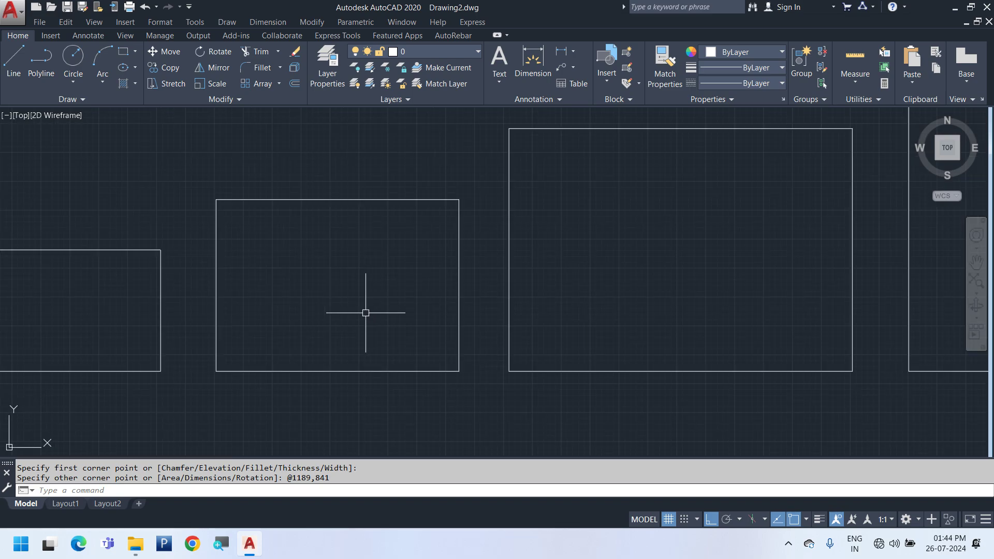
scroll(399, 282, "up", 2)
middle_click_drag(409, 290, 603, 294)
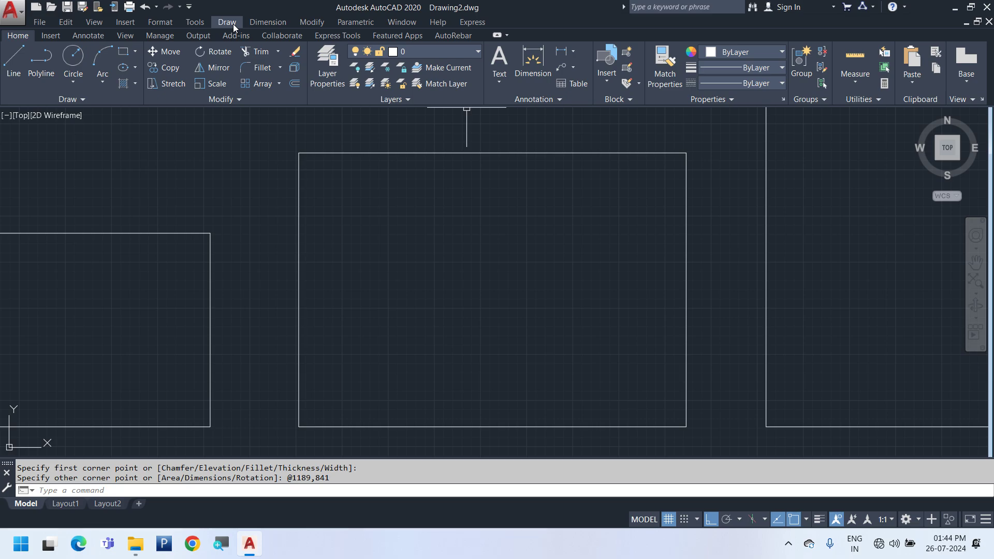
- Place the multiline text CADPOINT at height 2.5 inside the 420 × 297 rectangle, near its lower-left corner
left_click(501, 58)
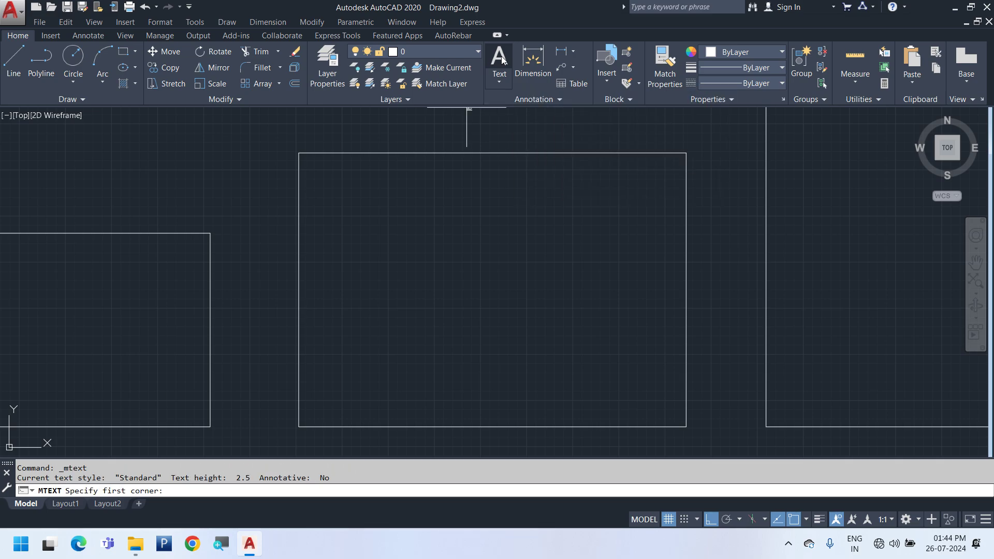
scroll(365, 373, "up", 5)
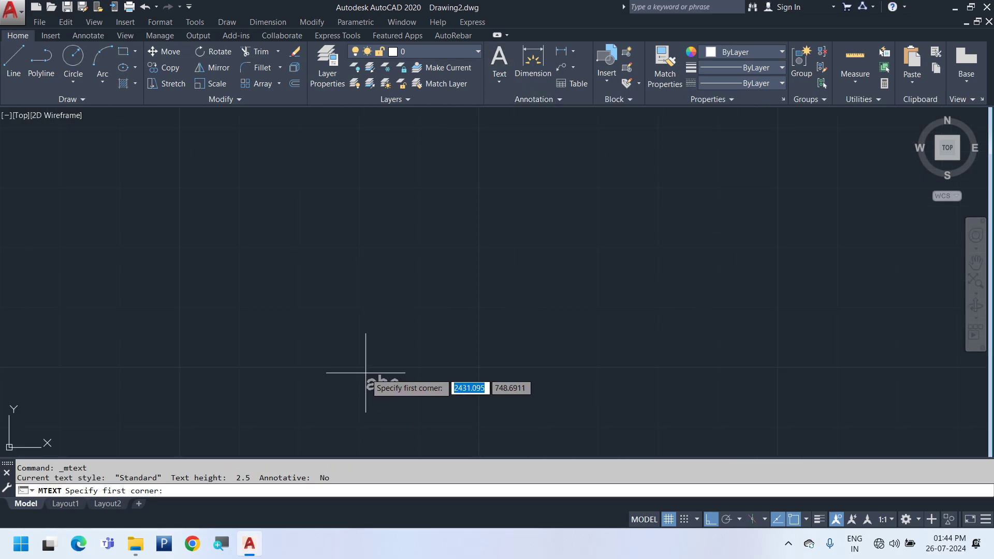
middle_click_drag(348, 302, 344, 191)
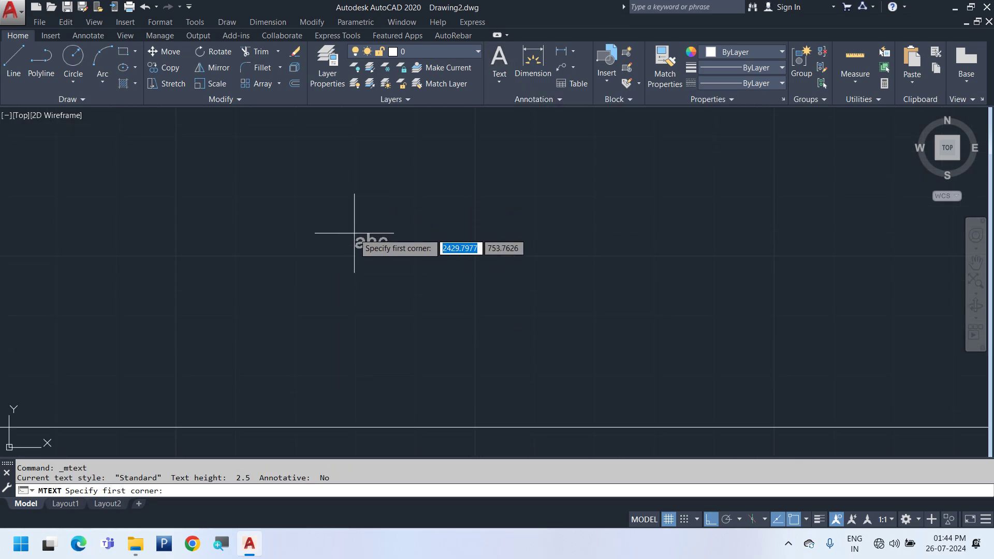
left_click(355, 233)
left_click(424, 282)
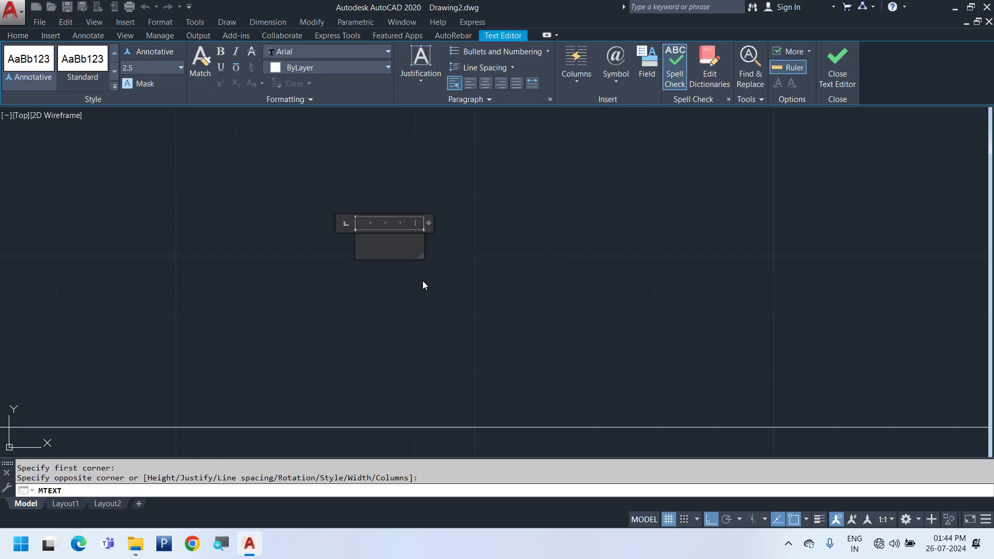
type("CADPOINT")
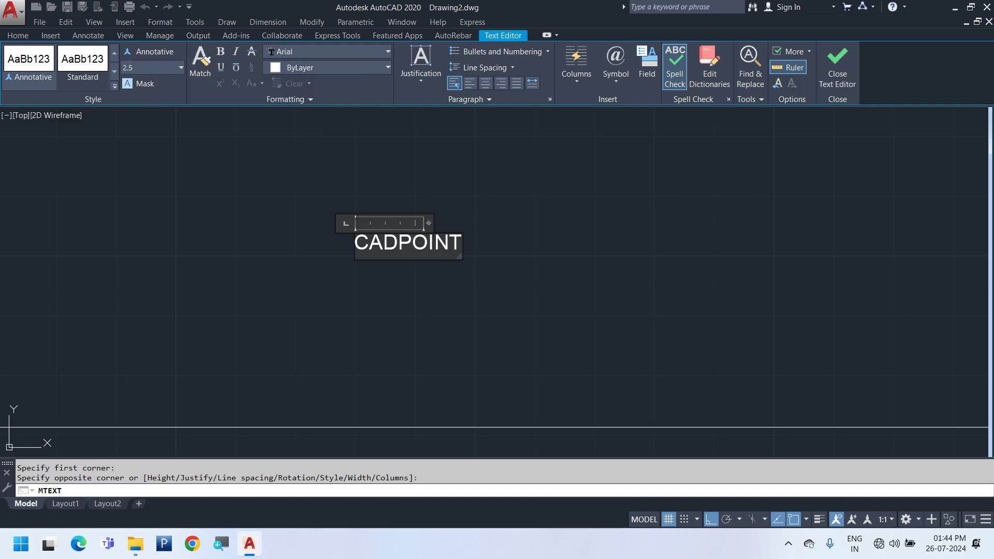
left_click(452, 268)
- Erase the CADPOINT text from the 420 × 297 rectangle
middle_click_drag(608, 305, 563, 356)
left_click(475, 359)
left_click(288, 272)
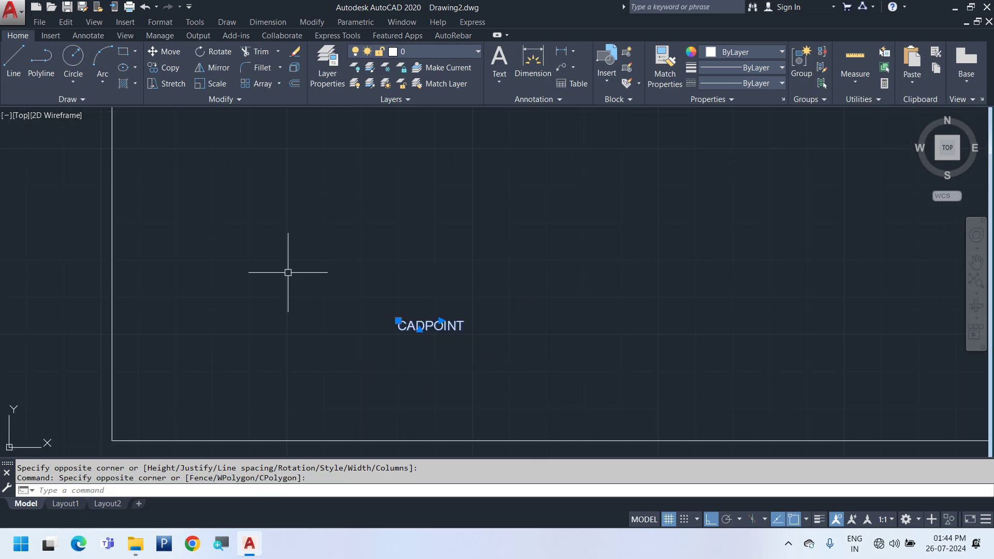
key("Delete")
- Draw a vertical line through the 420 × 297 rectangle, from its bottom edge's midpoint to its top edge's midpoint
scroll(555, 260, "down", 3)
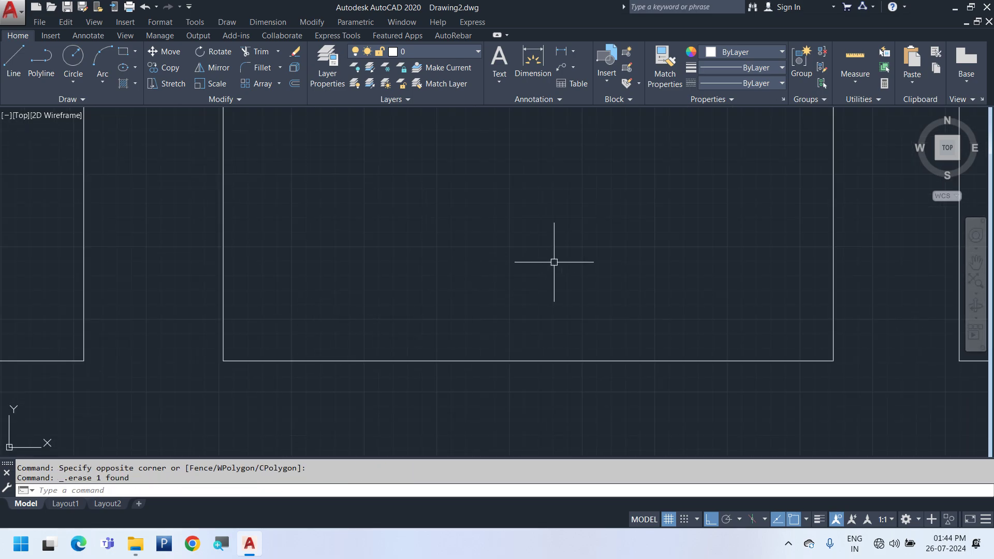
middle_click_drag(630, 257, 523, 373)
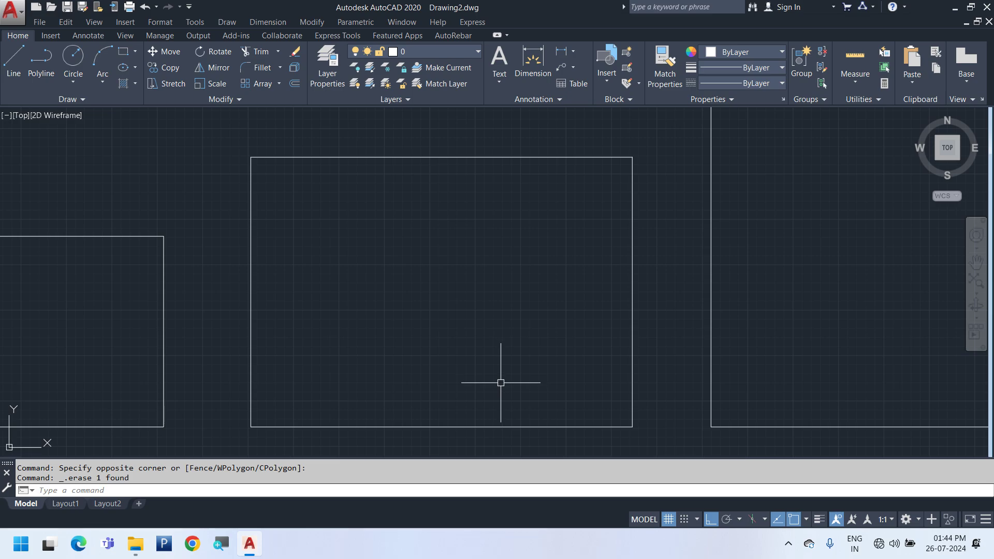
type("l")
key("Return")
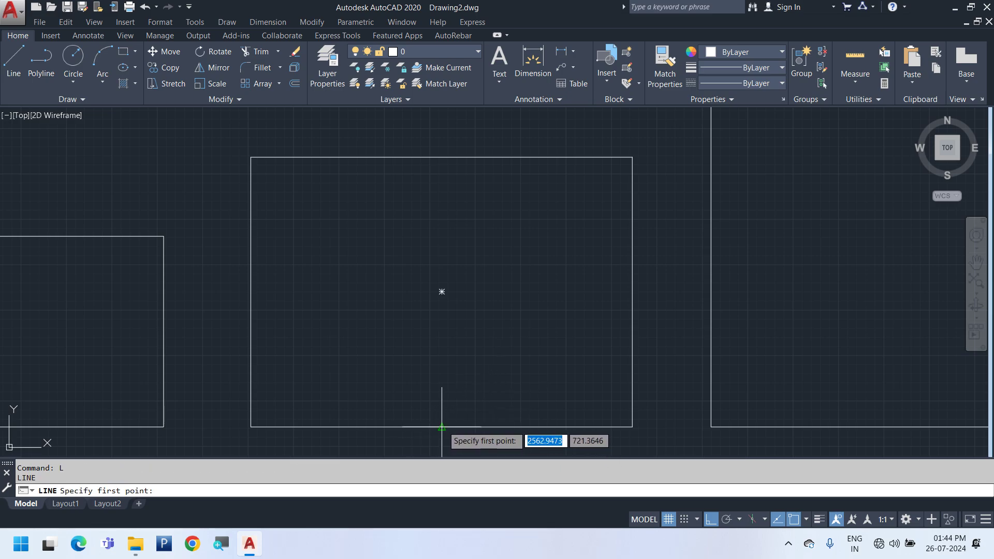
left_click(442, 427)
left_click(442, 157)
key("Escape")
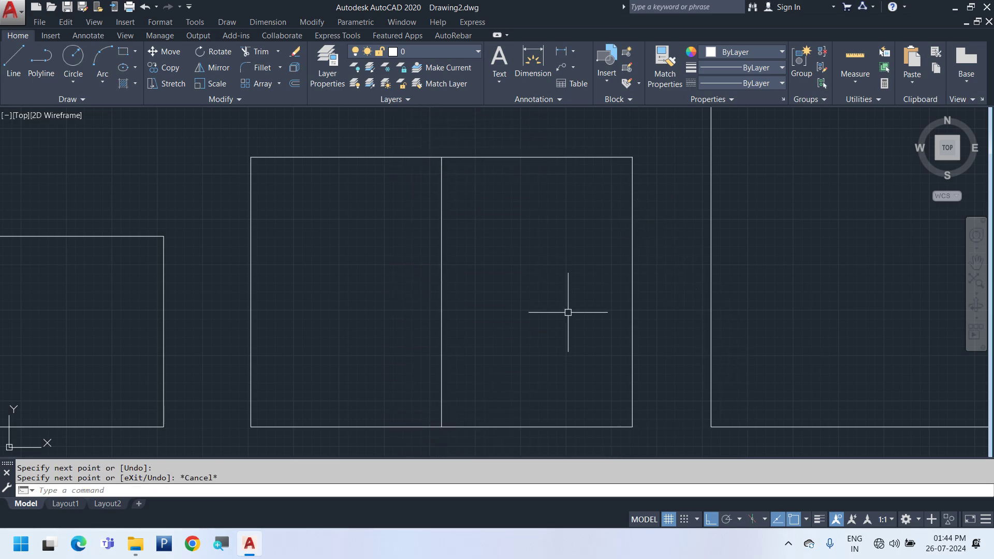
- Draw a small rectangle from the 420 × 297 sheet's lower-right corner, about a quarter of its width and a fifth of its height
middle_click_drag(572, 346, 519, 315)
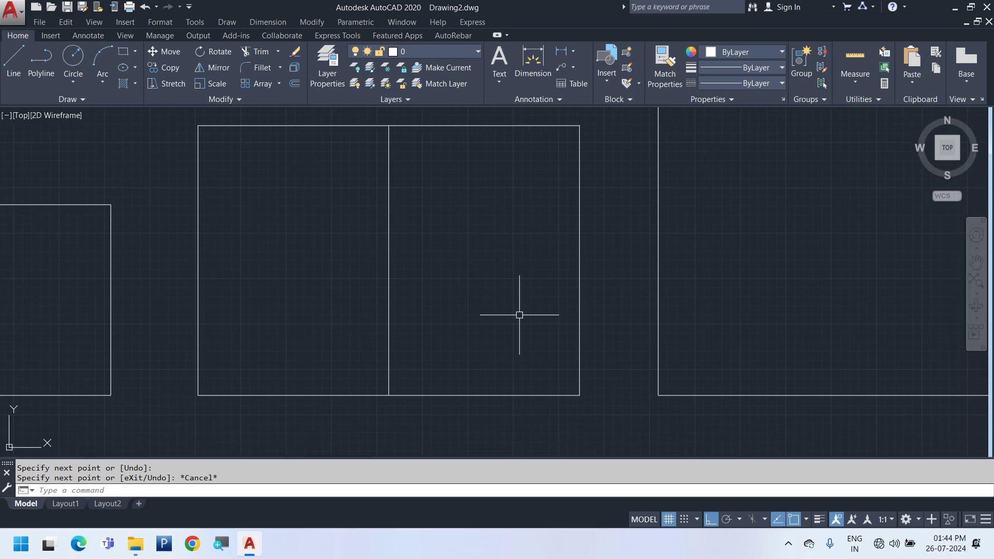
type("rec")
key("Return")
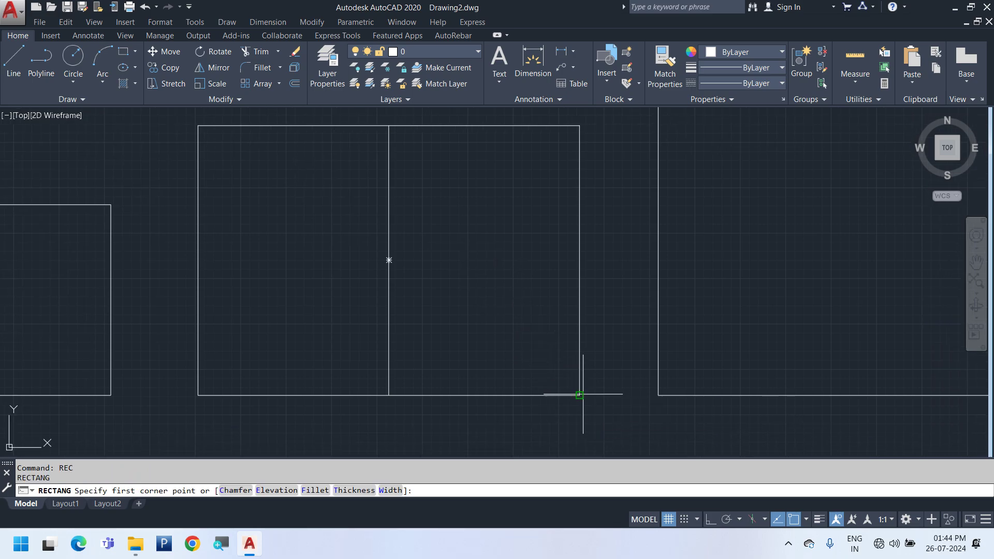
left_click(580, 395)
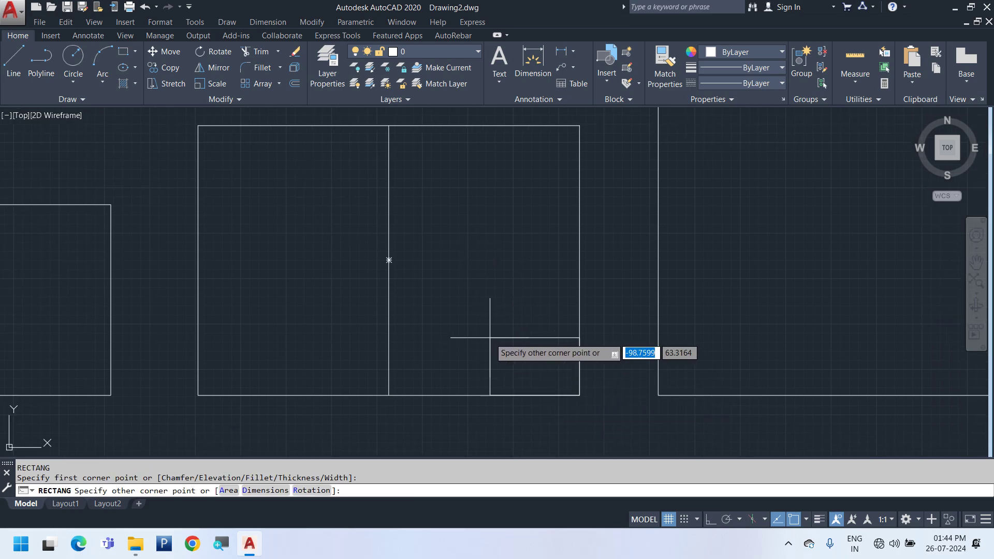
left_click(483, 337)
- Draw a full-height rectangle from the sheet's lower-right corner to its top edge, about as wide as the small one
key("Return")
left_click(579, 395)
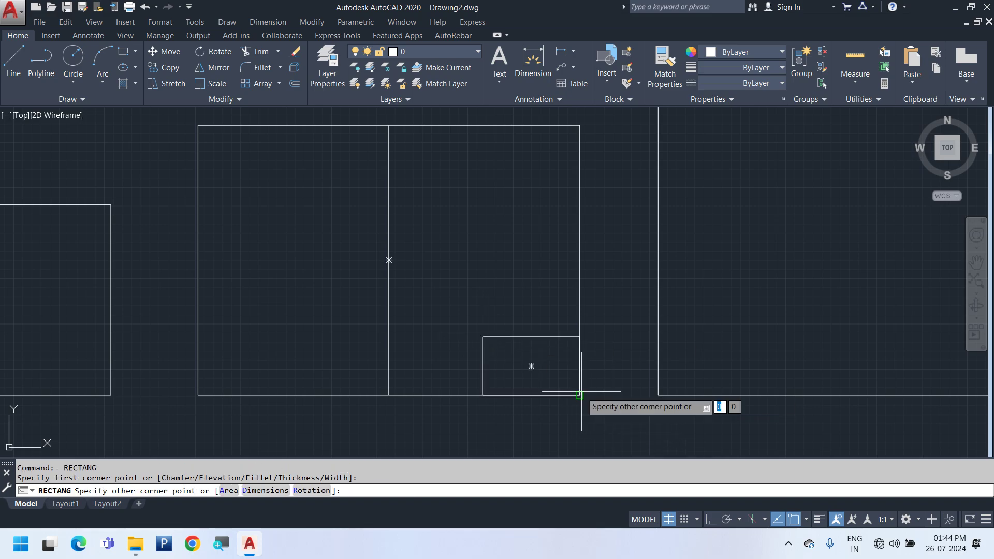
left_click(482, 125)
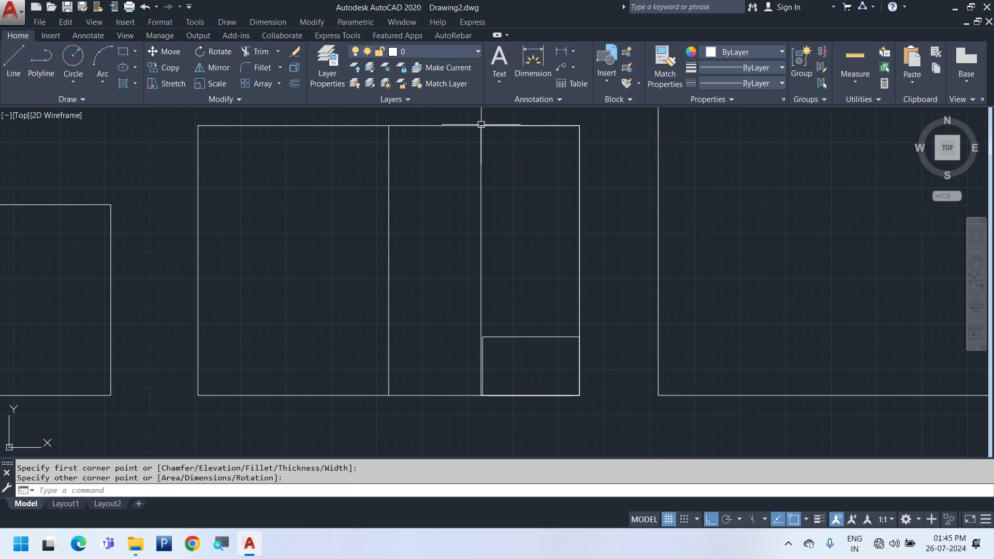
- Draw a three-segment zigzag below the 420 × 297 sheet: a long horizontal line, a slope back up to the left, and a shorter horizontal line
type("l")
key("Return")
scroll(542, 396, "down", 4)
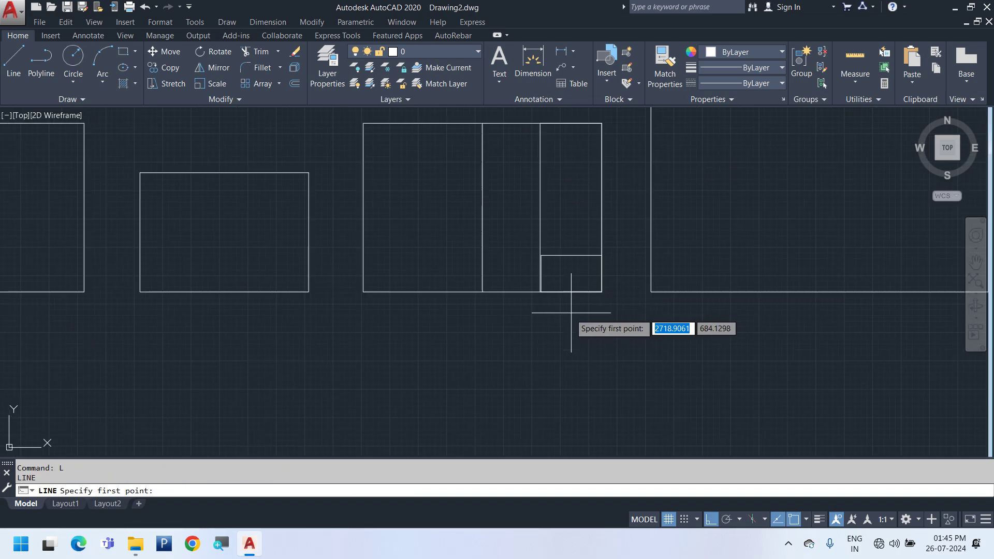
left_click(437, 379)
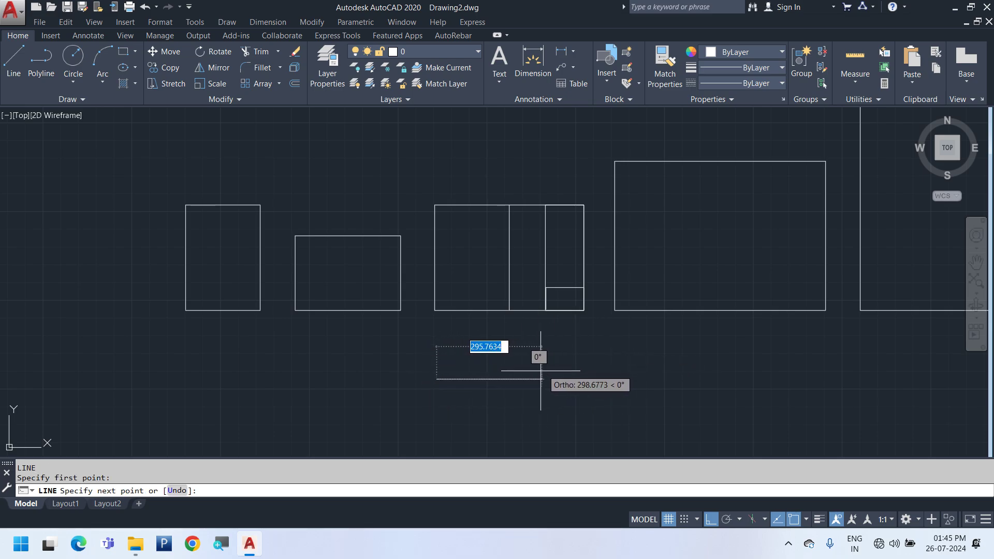
left_click(517, 377)
scroll(518, 377, "up", 8)
key("F8")
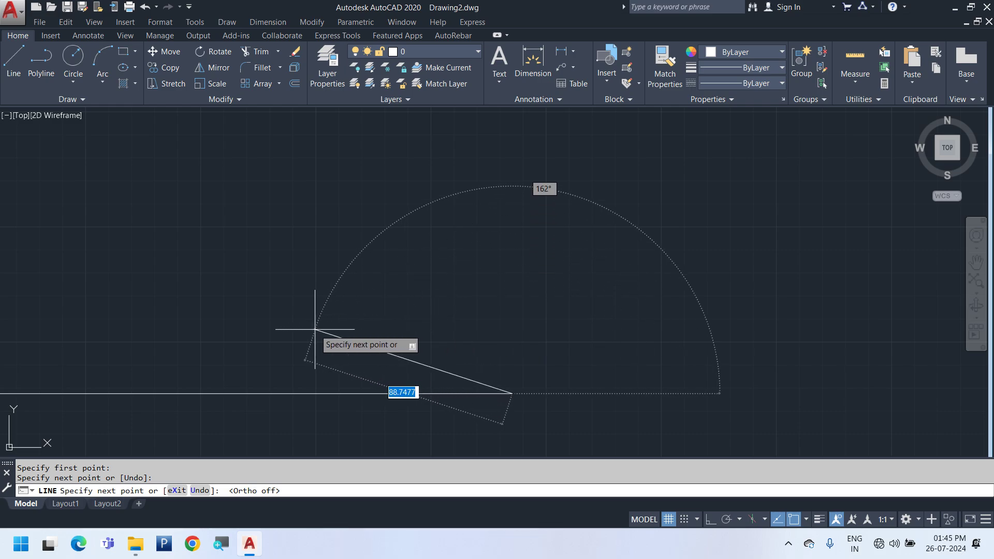
left_click(252, 325)
key("F8")
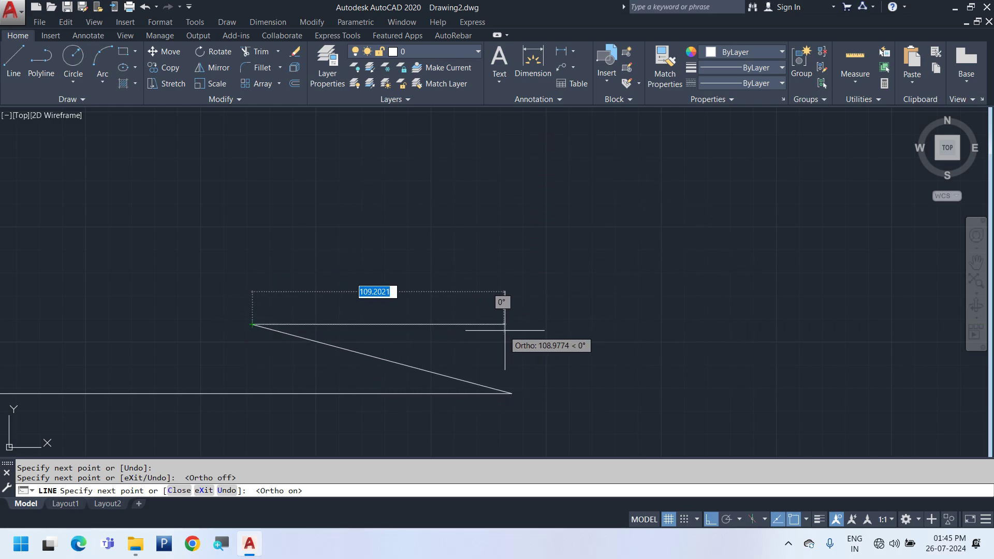
key("Escape")
- Try area selections around the small corner rectangle of the 420 × 297 sheet and cancel them
scroll(522, 318, "down", 4)
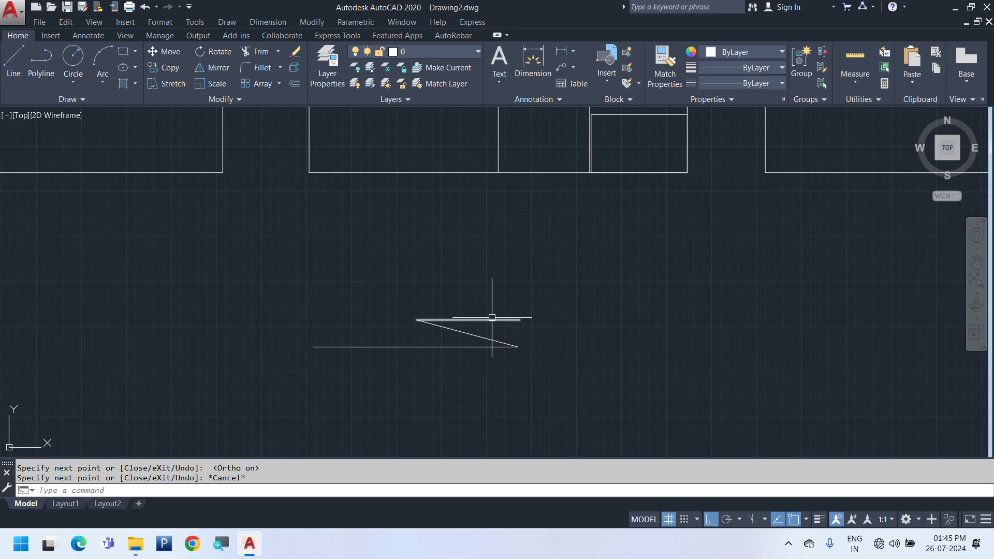
middle_click_drag(672, 162, 630, 236)
left_click(628, 225)
left_click(602, 173)
key("Escape")
scroll(532, 272, "down", 2)
middle_click_drag(532, 272, 524, 305)
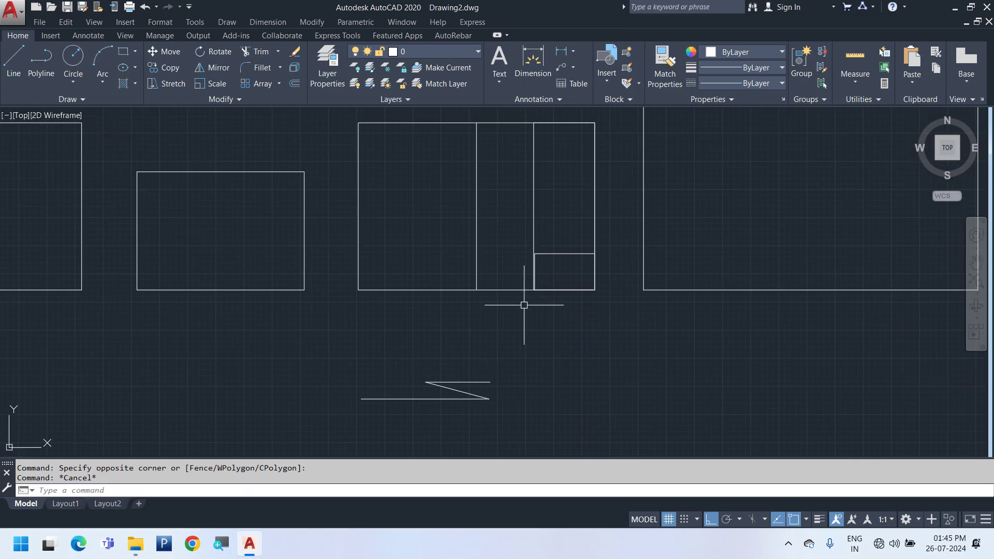
left_click(526, 305)
key("Escape")
- Try a window selection over the zigzag's upper horizontal line, cancel it, and try another over the sheet's vertical dividing line
scroll(422, 383, "up", 4)
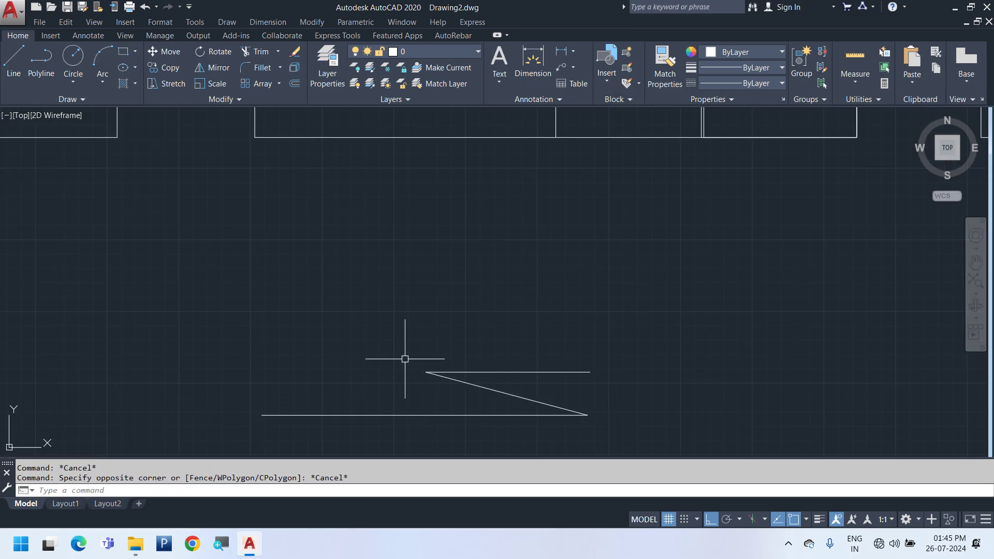
left_click(372, 318)
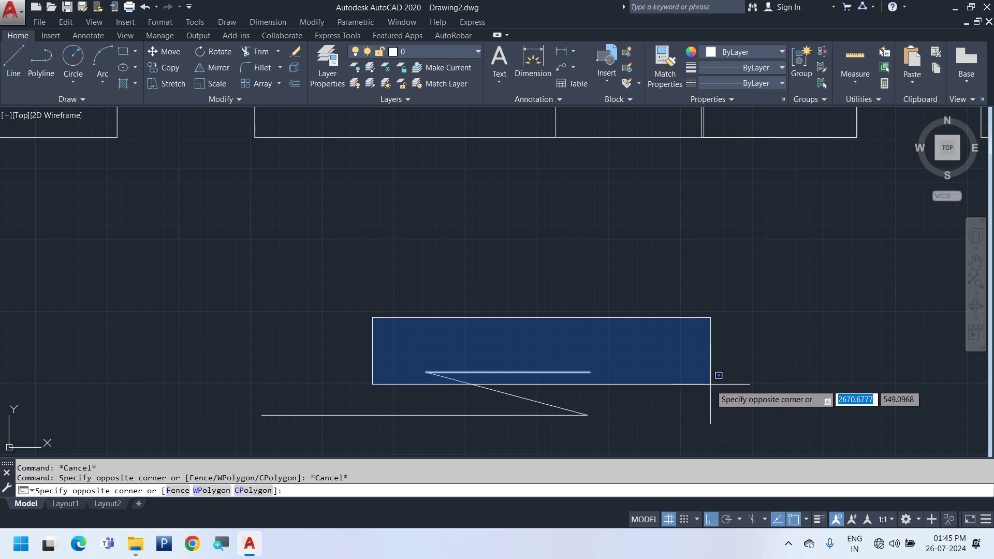
key("Escape")
scroll(690, 231, "down", 5)
left_click(593, 165)
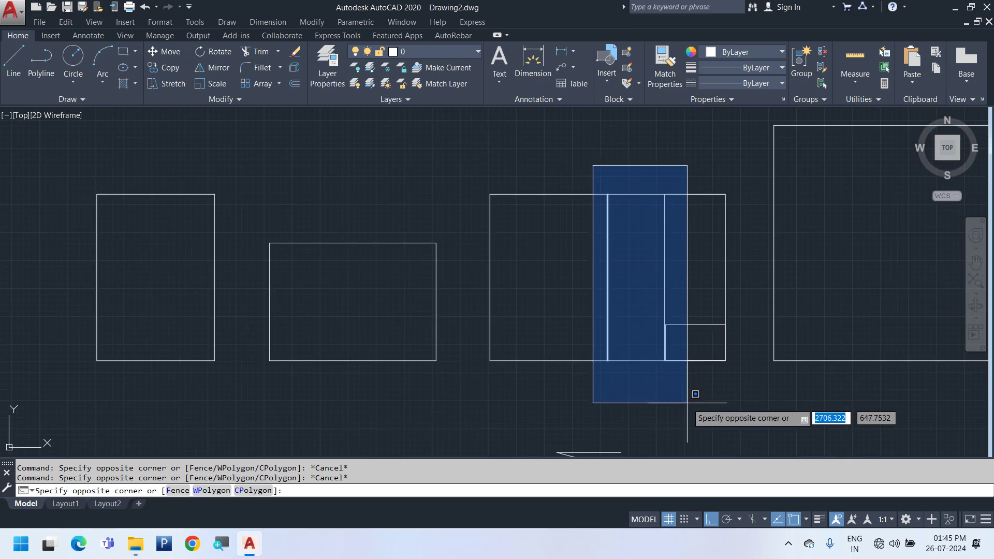
key("Escape")
scroll(600, 362, "up", 5)
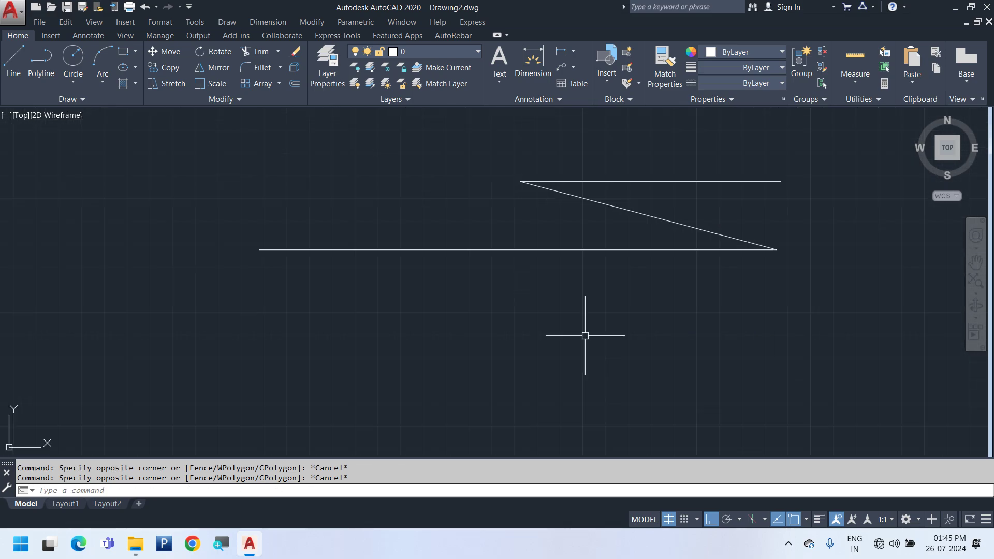
- Select the zigzag's sloping line and deselect it, and try a window selection over the left half of the 420 × 297 sheet
left_click(584, 200)
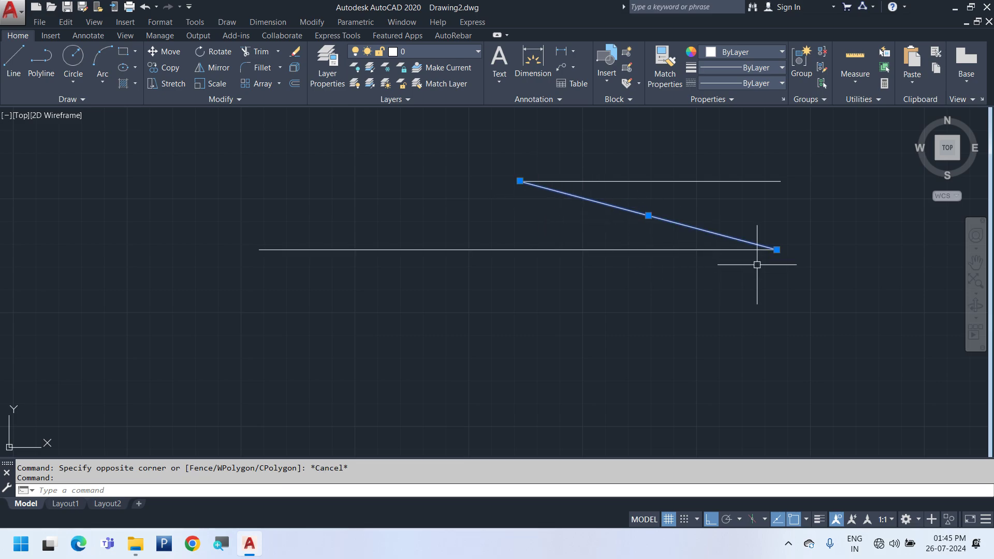
key("Escape")
scroll(725, 279, "down", 5)
middle_click_drag(608, 272, 573, 373)
left_click(562, 380)
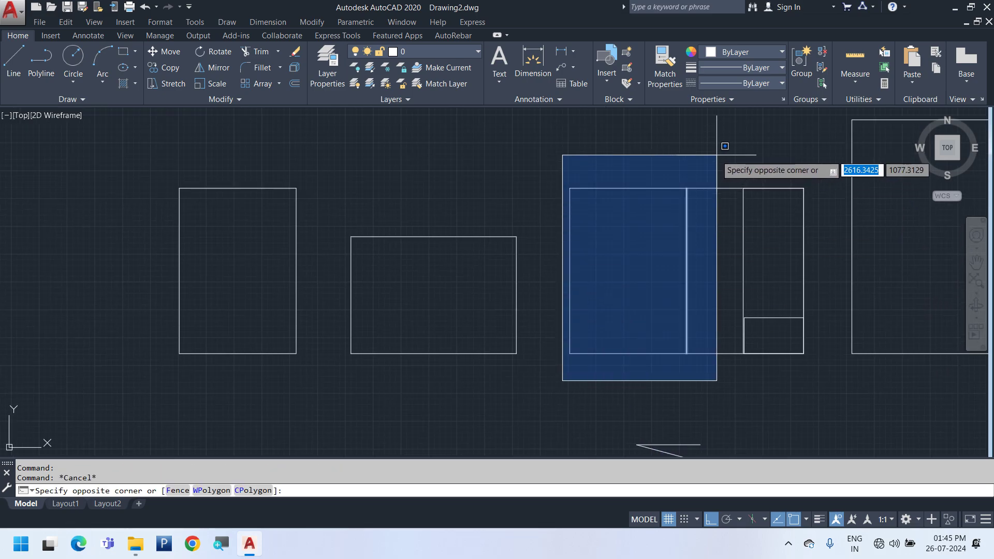
key("Escape")
- Cancel the area selection on the 420 × 297 sheet, then try a window selection over the zigzag's lower horizontal line and cancel it
middle_click_drag(627, 308, 617, 162)
key("Escape")
scroll(595, 361, "up", 2)
left_click(444, 313)
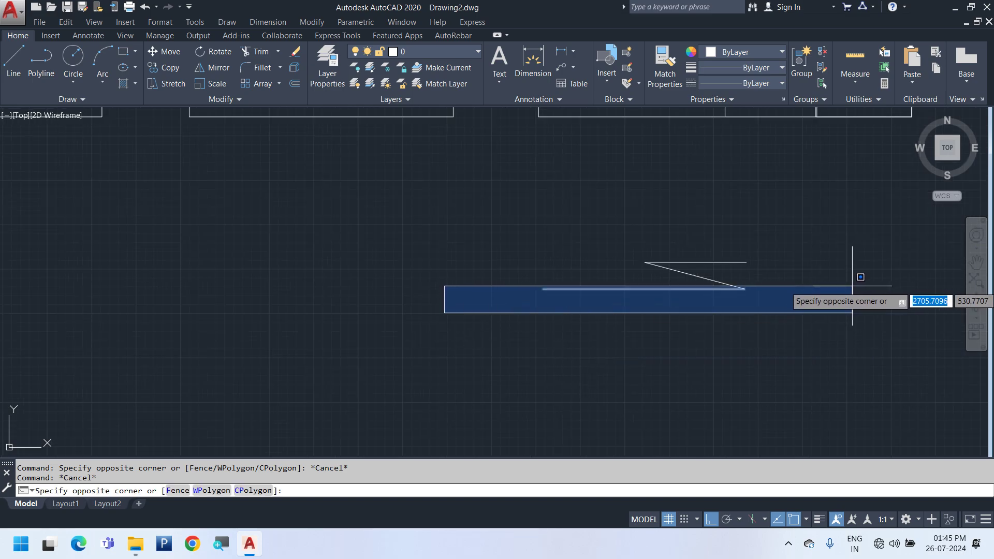
key("Escape")
scroll(828, 280, "down", 2)
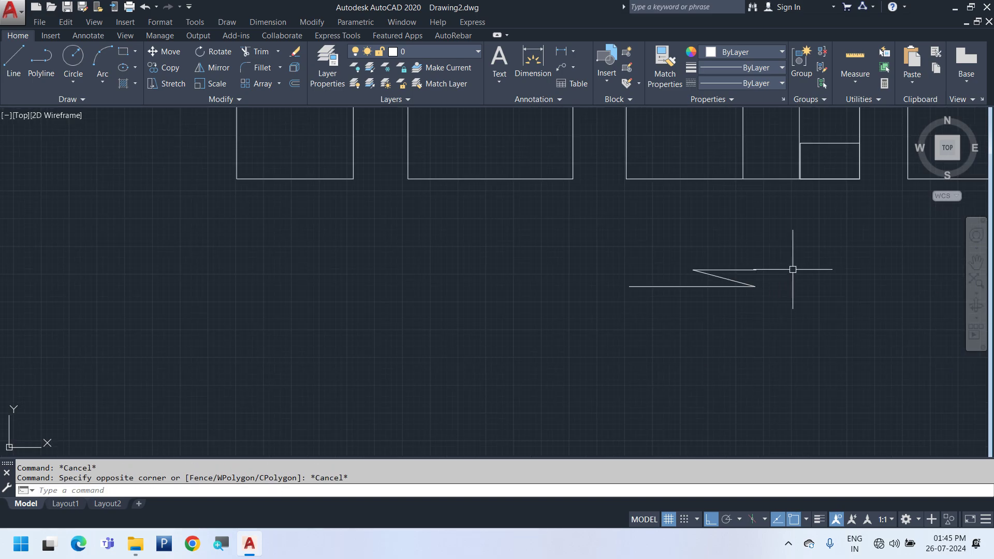
- Erase all three segments of the zigzag below the 420 × 297 sheet
middle_click_drag(793, 271, 606, 335)
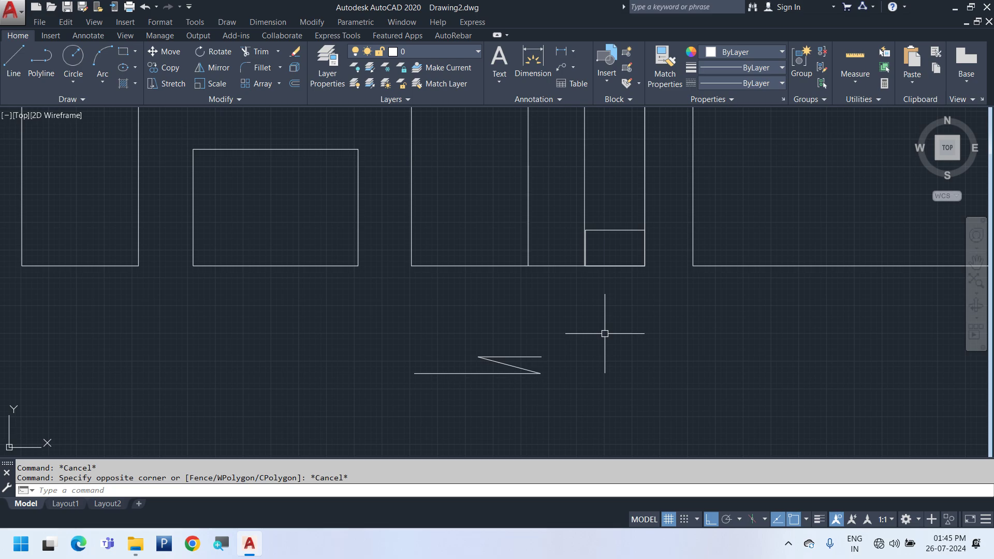
left_click(572, 384)
left_click(444, 337)
key("Delete")
- Erase the vertical dividing line and the inner rectangles of the 420 × 297 sheet, keeping its outer outline
middle_click_drag(635, 199, 620, 246)
left_click(622, 288)
left_click(500, 223)
key("Delete")
- Set the colour of all six sheet outlines to red
middle_click_drag(557, 224, 514, 257)
scroll(673, 217, "down", 3)
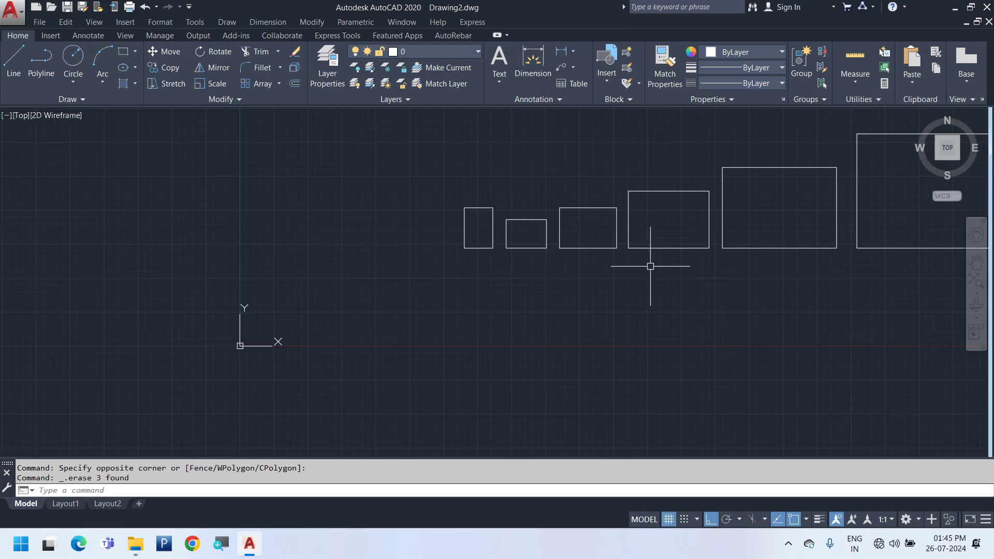
scroll(828, 337, "up", 2)
left_click(837, 349)
left_click(267, 263)
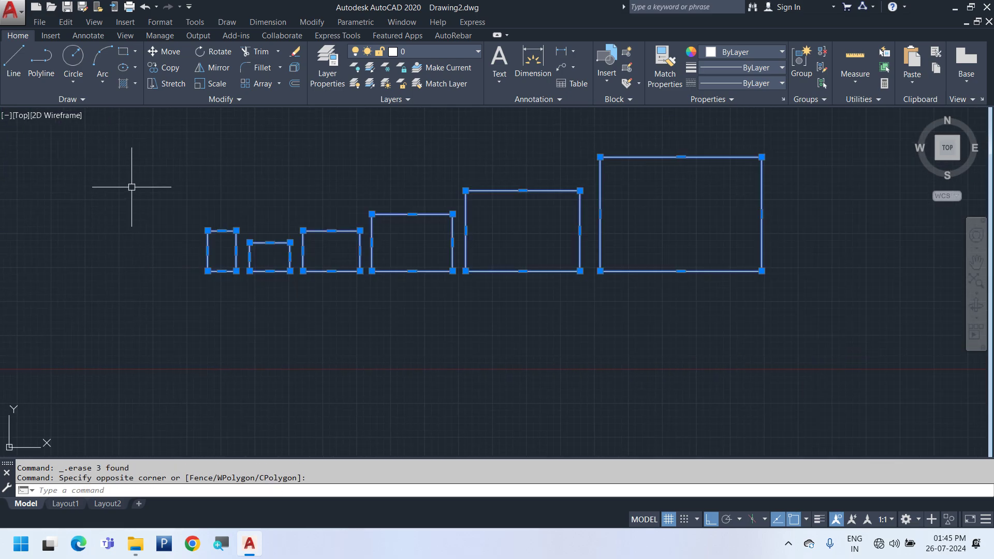
left_click(753, 52)
left_click(707, 184)
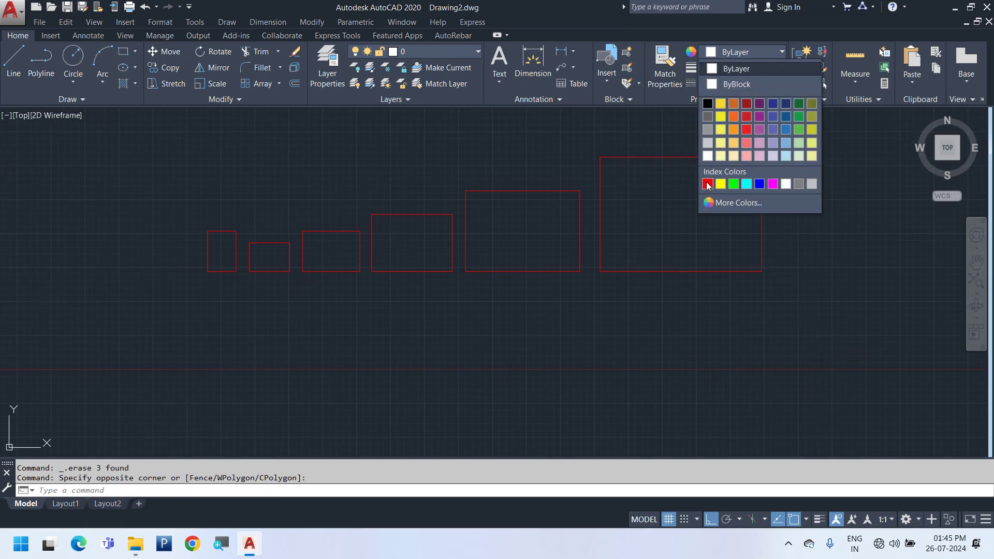
key("Escape")
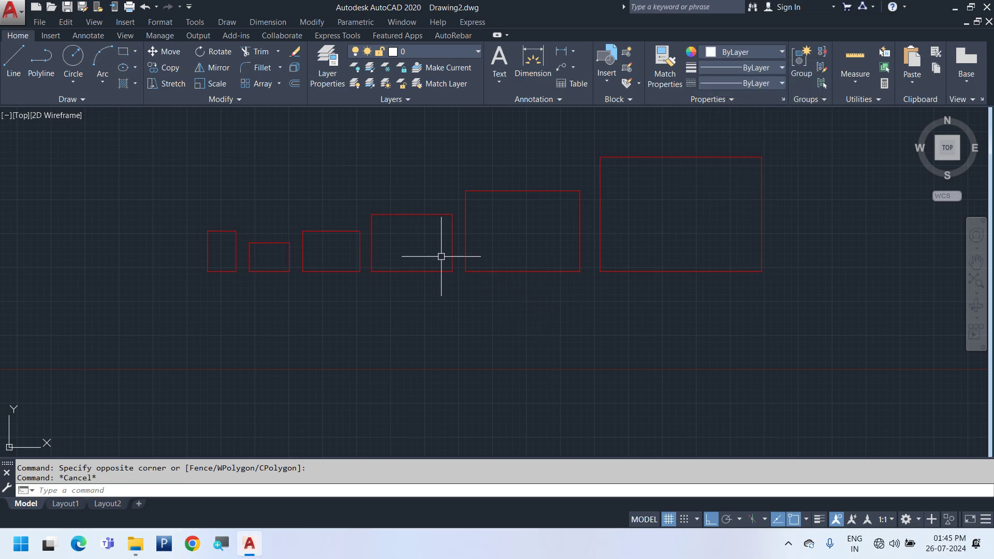
- Set the colour of all six sheet outlines to green
scroll(442, 244, "up", 2)
scroll(490, 315, "down", 2)
left_click_drag(750, 392, 214, 146)
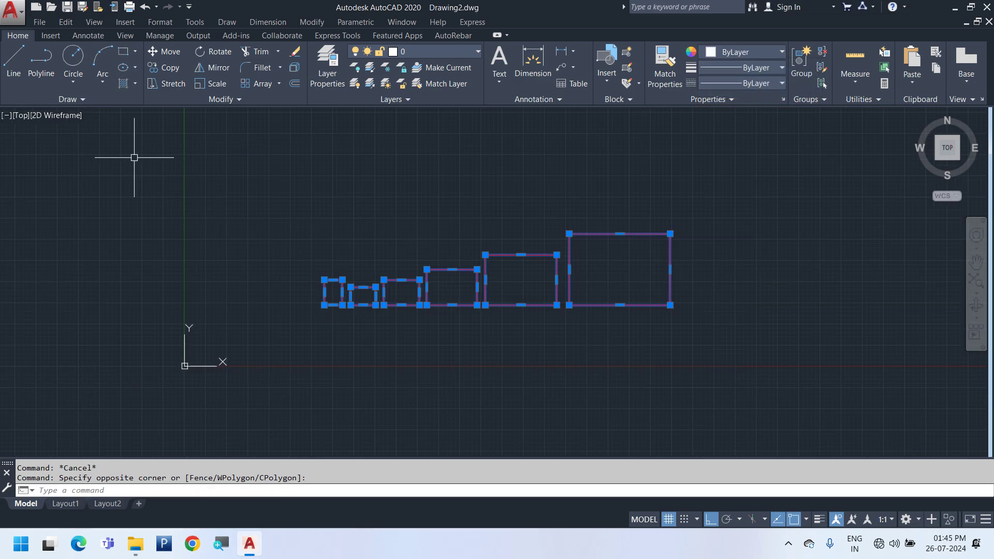
left_click(720, 50)
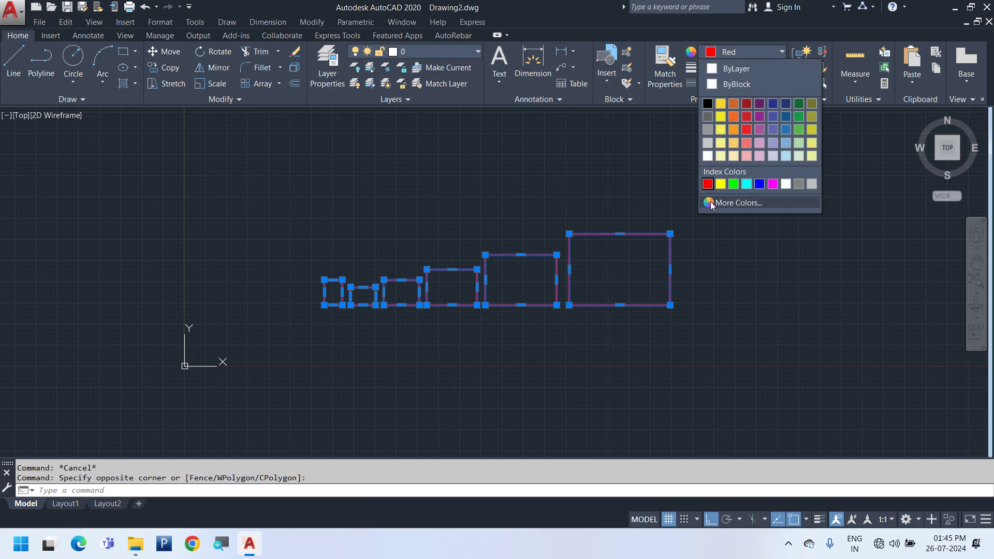
left_click(734, 182)
key("Escape")
scroll(497, 330, "up", 2)
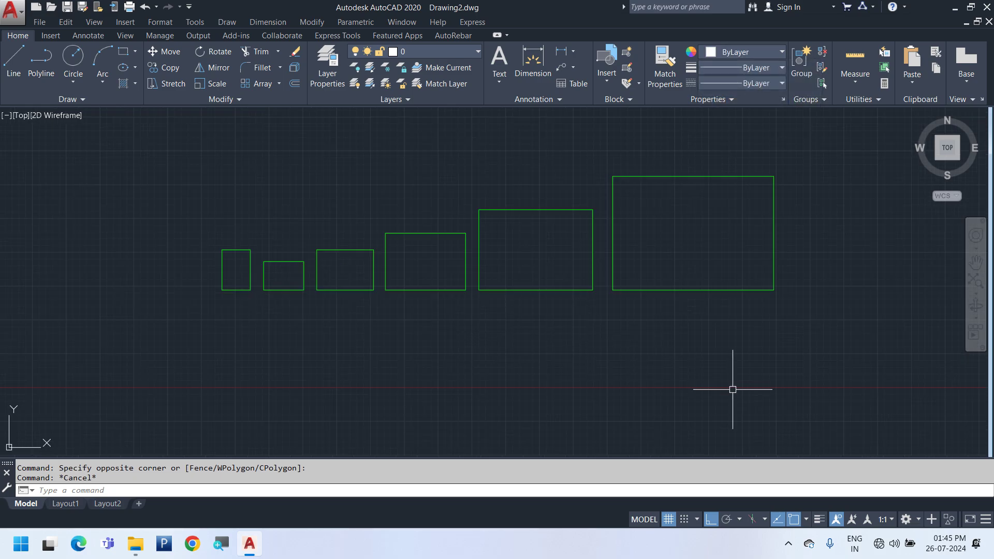
- Offset the 420 × 297 sheet outline inward by 5 to create an inner border
scroll(321, 290, "up", 3)
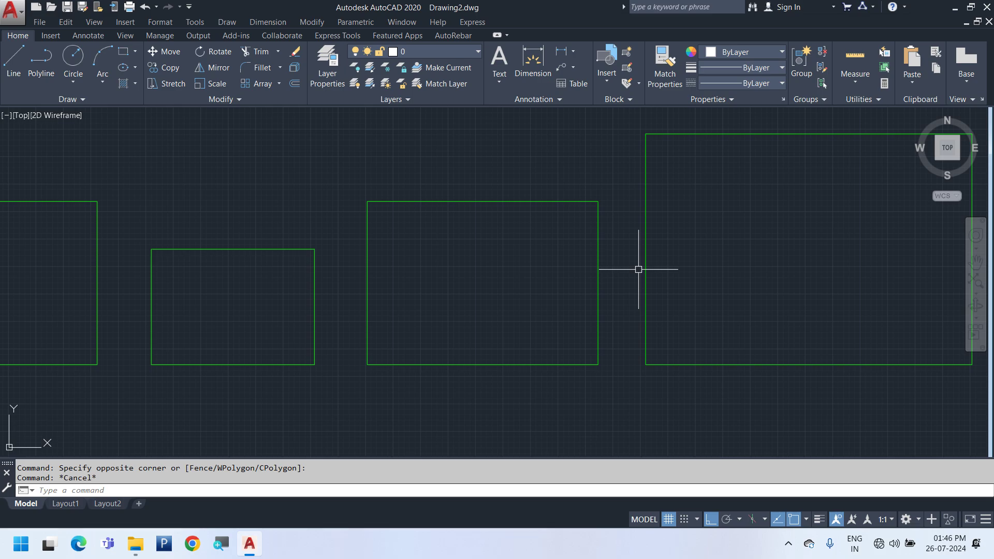
type("o")
key("Return")
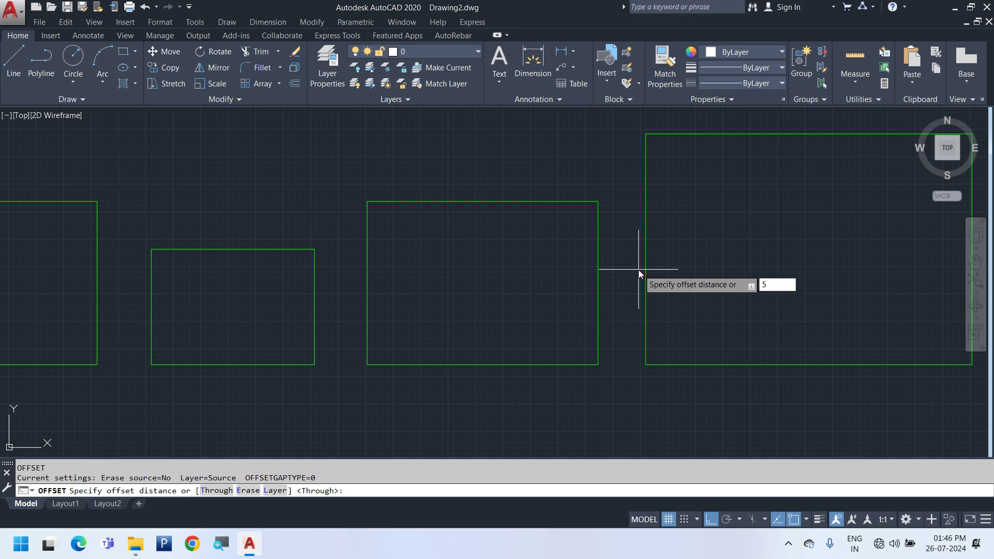
key("Return")
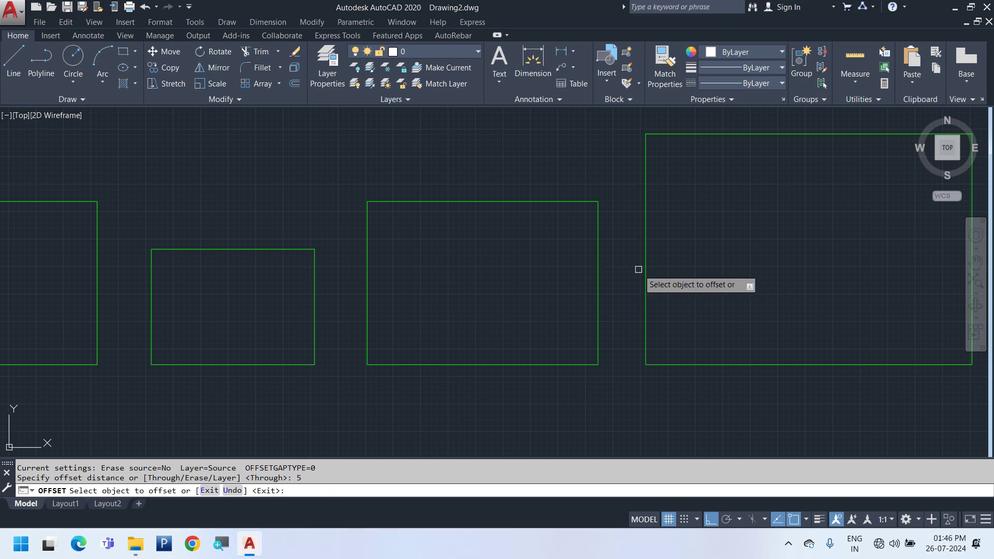
left_click(506, 201)
left_click(534, 295)
key("Escape")
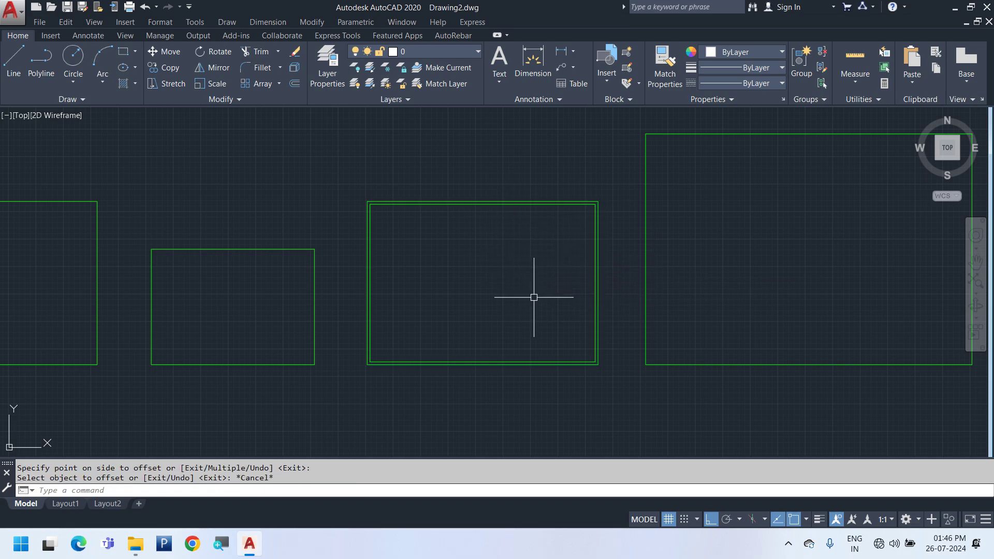
- Set the colour of the 420 × 297 sheet's inner border to ByLayer and clear the selection
scroll(563, 370, "up", 8)
left_click(694, 318)
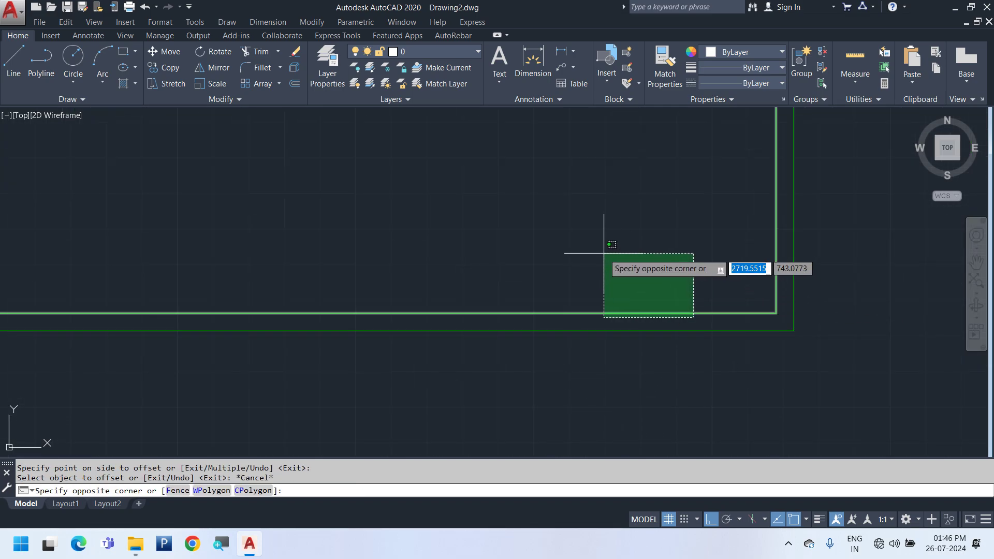
left_click(603, 259)
left_click(742, 51)
left_click(736, 68)
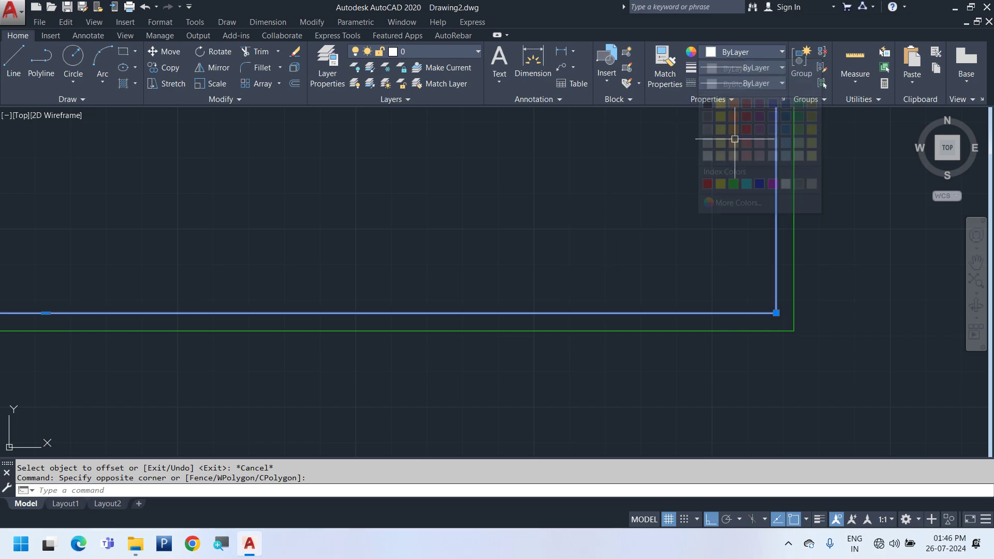
key("Escape")
key("Escape")
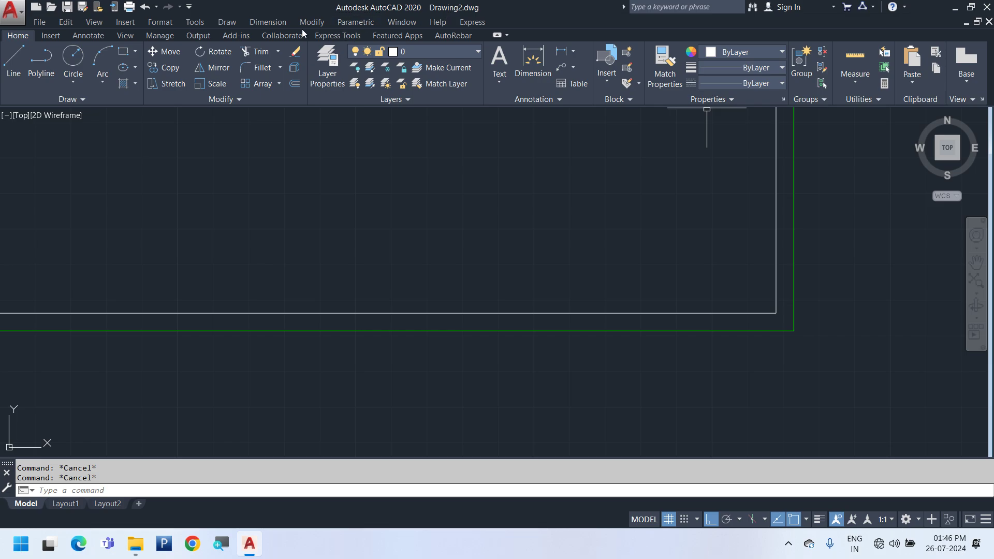
- Preview a linear dimension of the gap between the green outline and the inner border at the lower edge, and cancel it without placing it
left_click(268, 22)
left_click(279, 58)
middle_click_drag(533, 332, 532, 345)
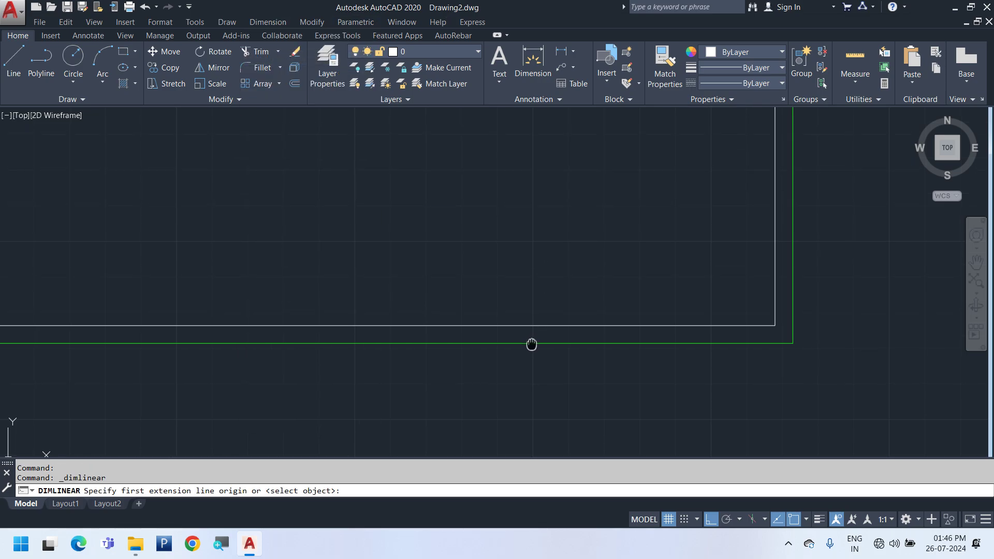
left_click(530, 344)
left_click(529, 326)
scroll(524, 334, "up", 5)
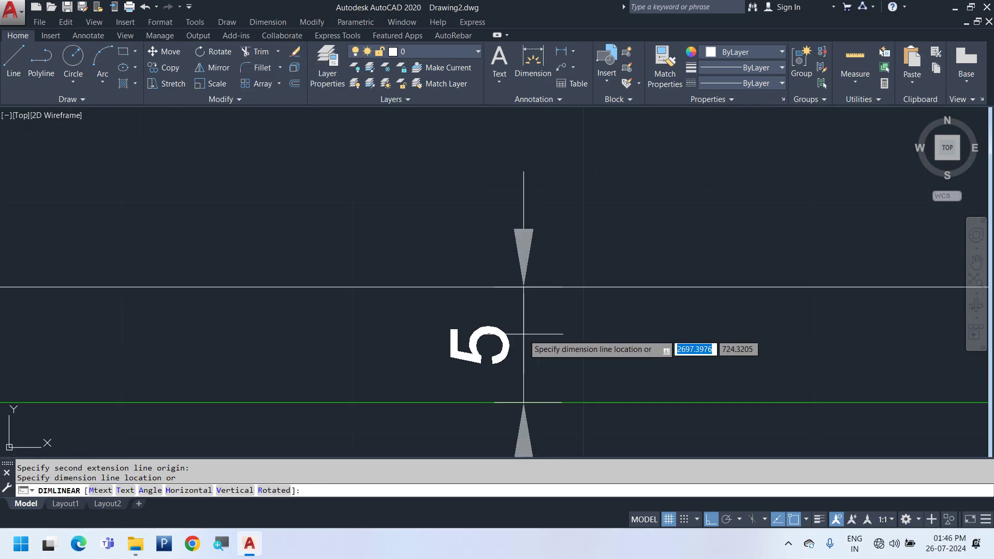
scroll(523, 334, "down", 5)
key("Escape")
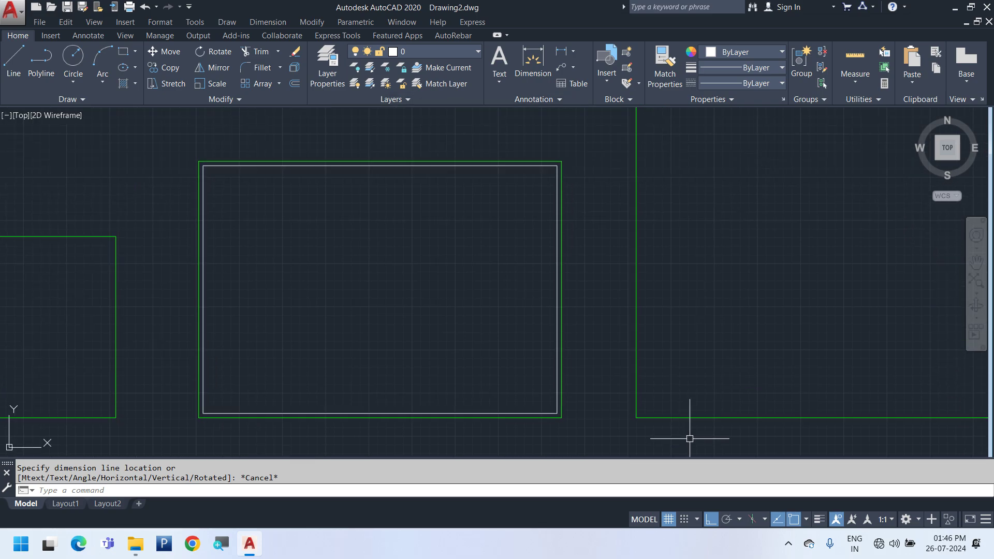
- Select the 420 × 297 sheet's inner border to examine it as a single object, then deselect it
middle_click_drag(509, 429, 590, 402)
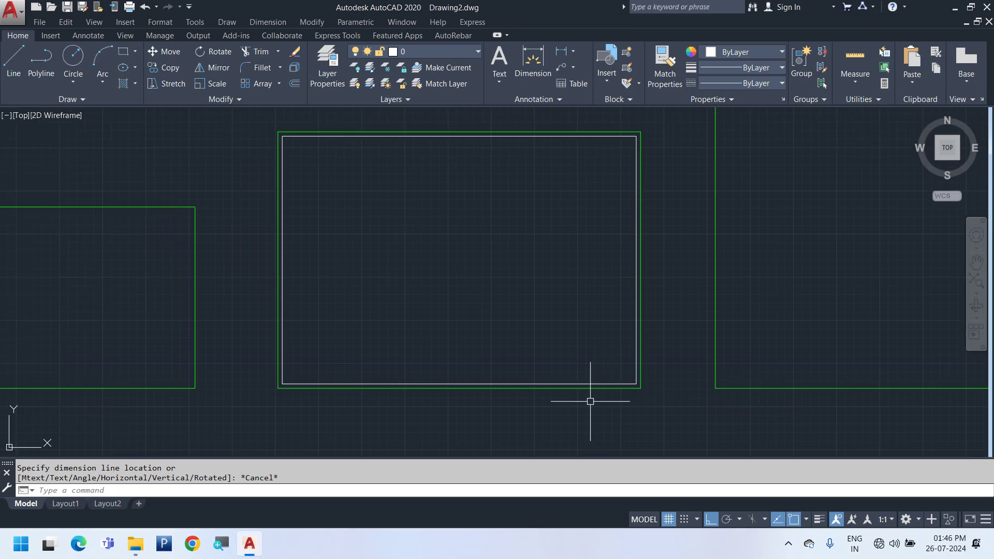
scroll(397, 387, "up", 2)
left_click(397, 384)
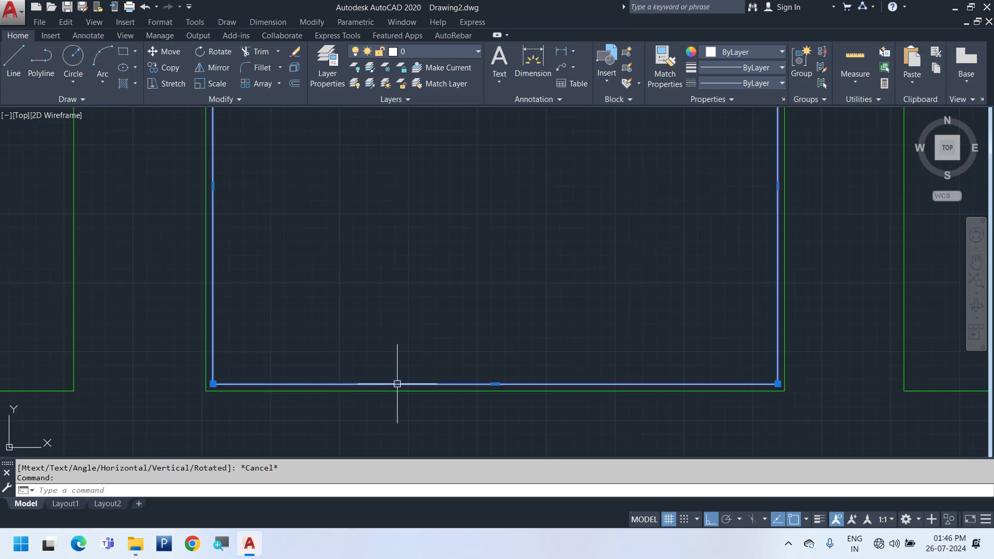
scroll(397, 384, "down", 2)
key("Escape")
key("Escape")
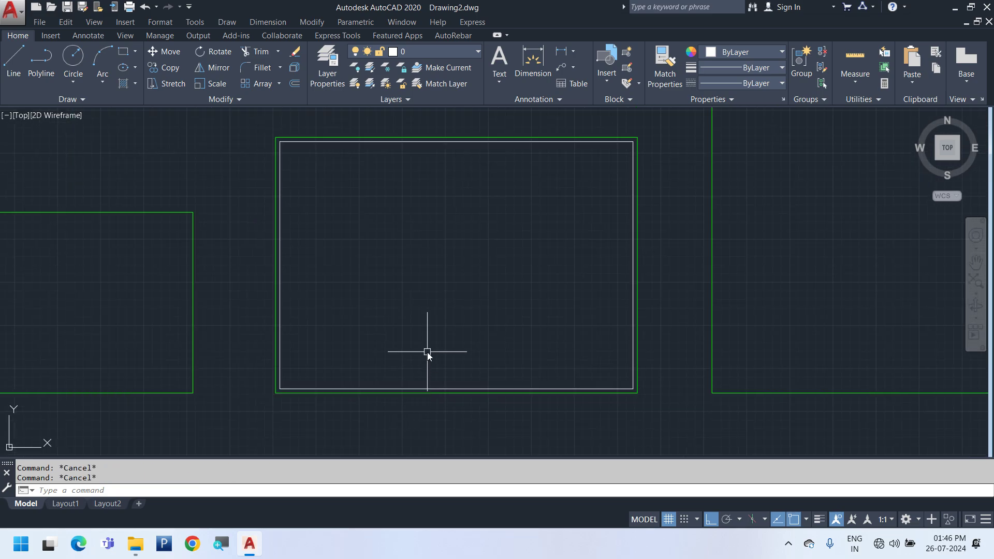
- Draw a line over the inner border's left side, from its lower-left corner to its upper-left corner
type("l")
key("Return")
scroll(283, 383, "up", 2)
left_click(279, 392)
middle_click_drag(308, 219, 308, 393)
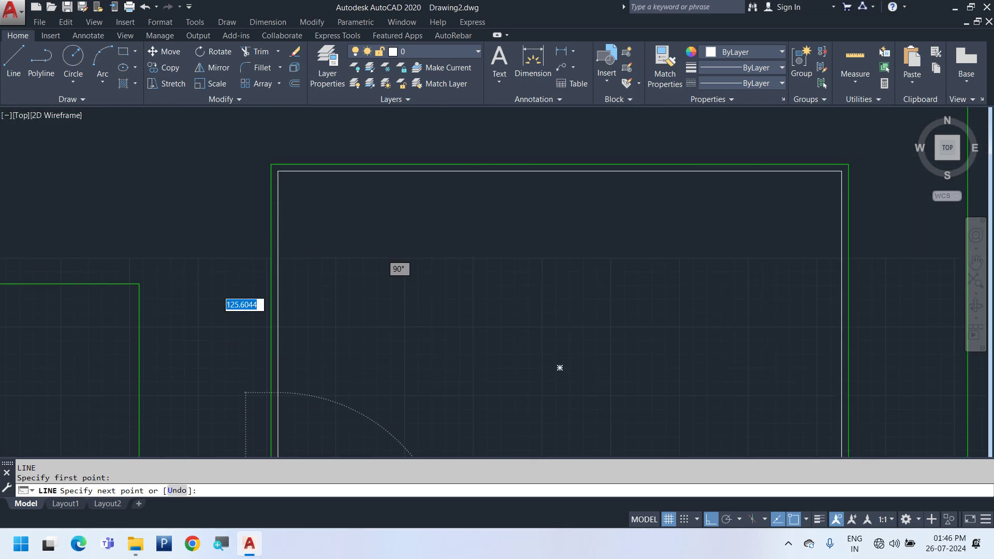
scroll(278, 188, "up", 2)
left_click(278, 161)
key("Escape")
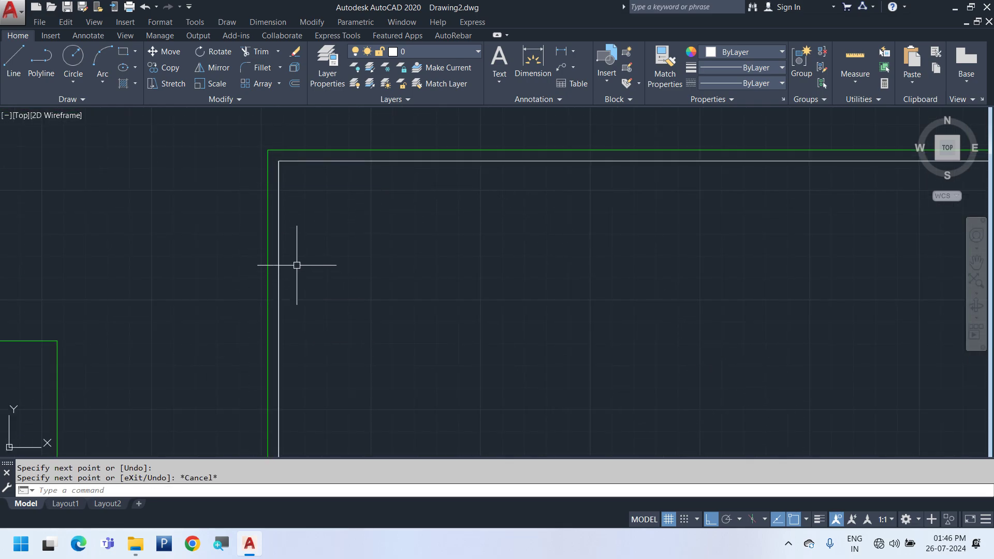
- Select the separate line on the inner border's left side to examine it, deselect it, and erase it
left_click(279, 244)
scroll(486, 263, "down", 2)
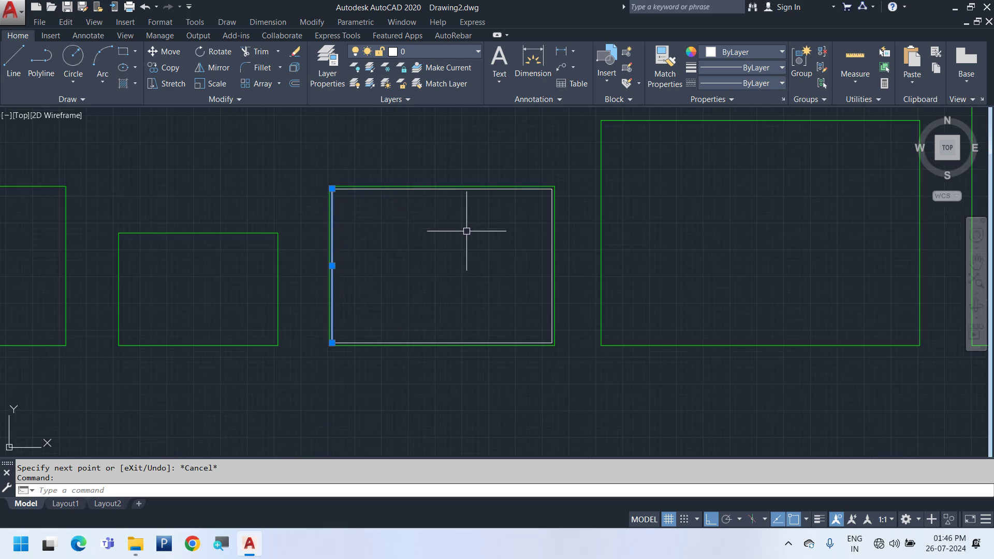
key("Escape")
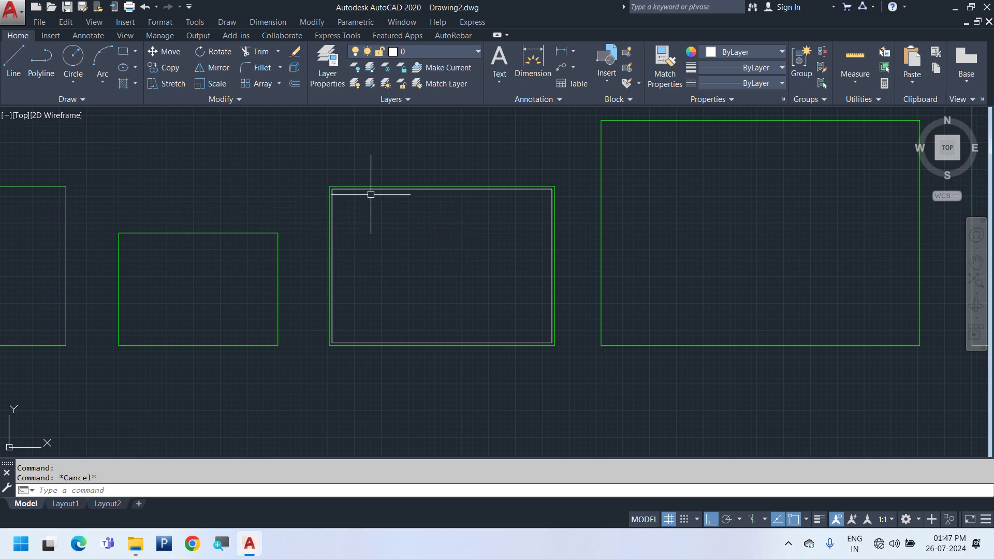
scroll(372, 195, "up", 4)
left_click(268, 195)
key("Delete")
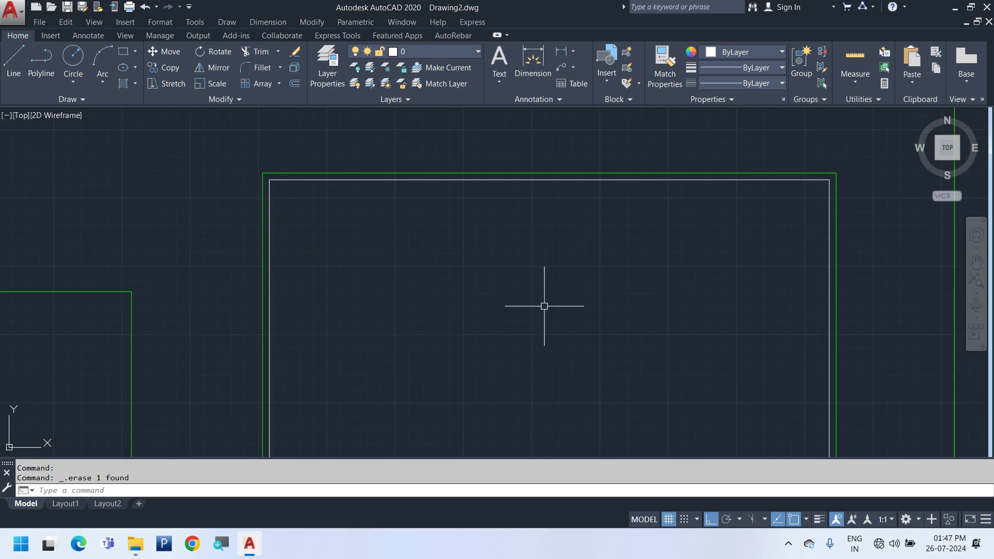
- Place a vertical construction line through the upper-left corner of the 420 × 297 sheet's green outline
type("XL")
key("Return")
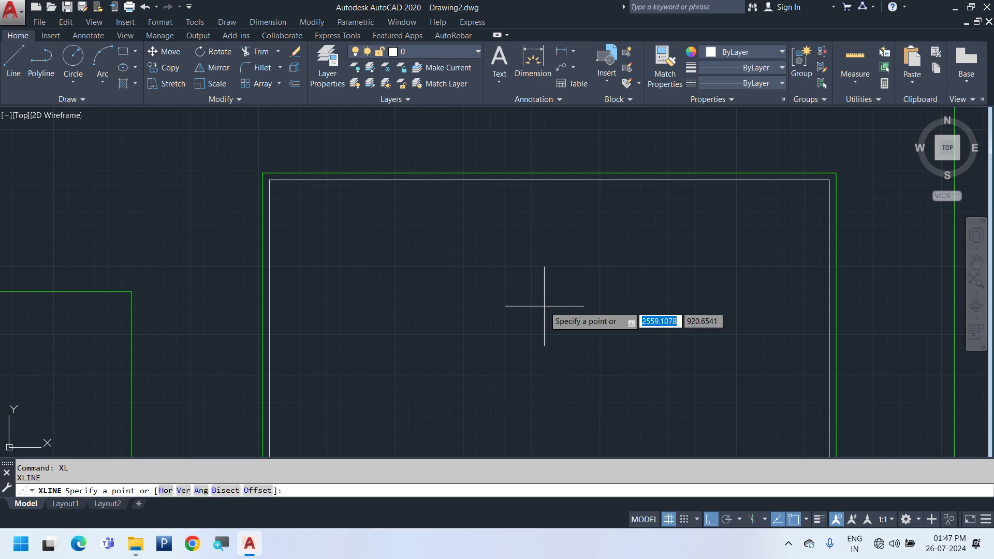
left_click(263, 173)
left_click(264, 141)
key("Escape")
- Copy the vertical construction line 20 to the right, into the 420 × 297 sheet
left_click(331, 155)
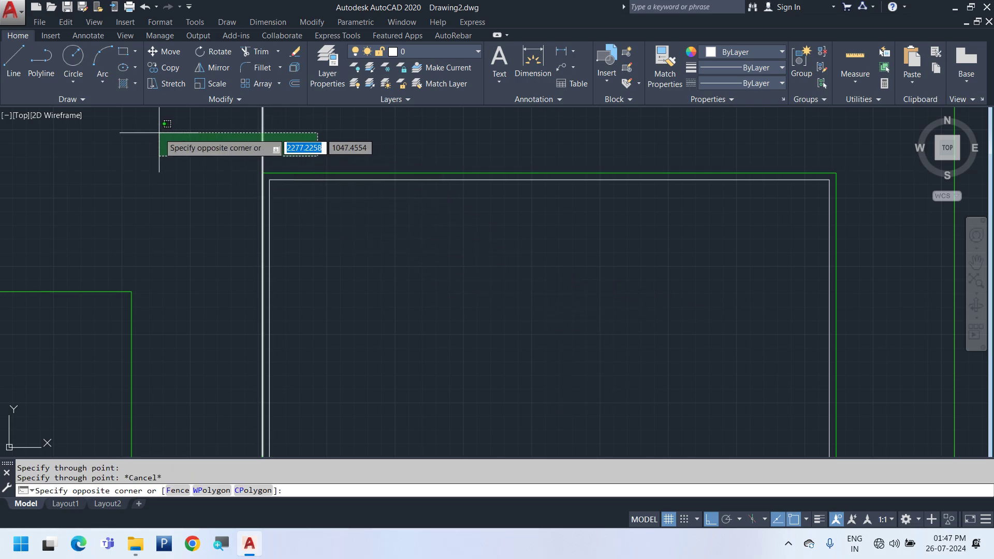
left_click(162, 133)
right_click(415, 132)
left_click(466, 241)
left_click(342, 270)
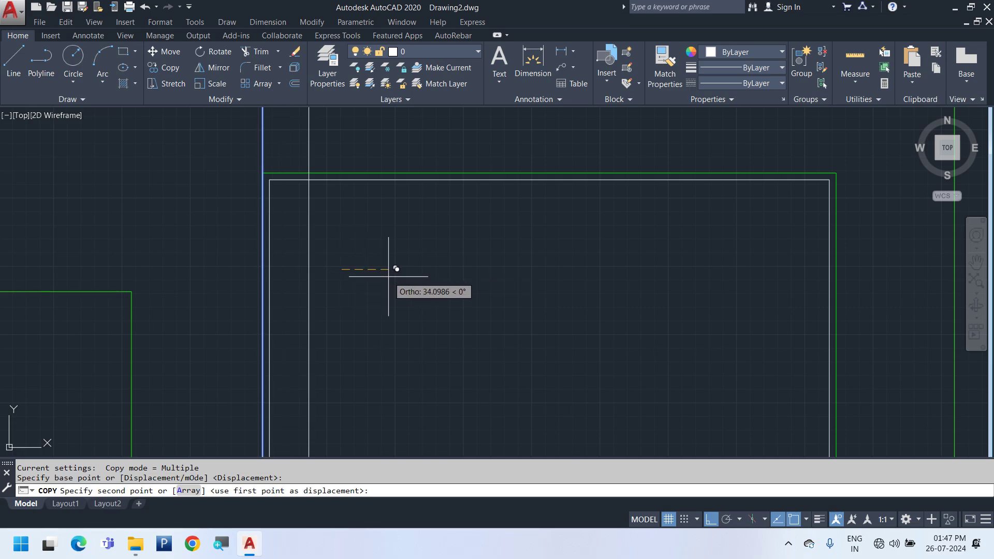
type("20")
key("Return")
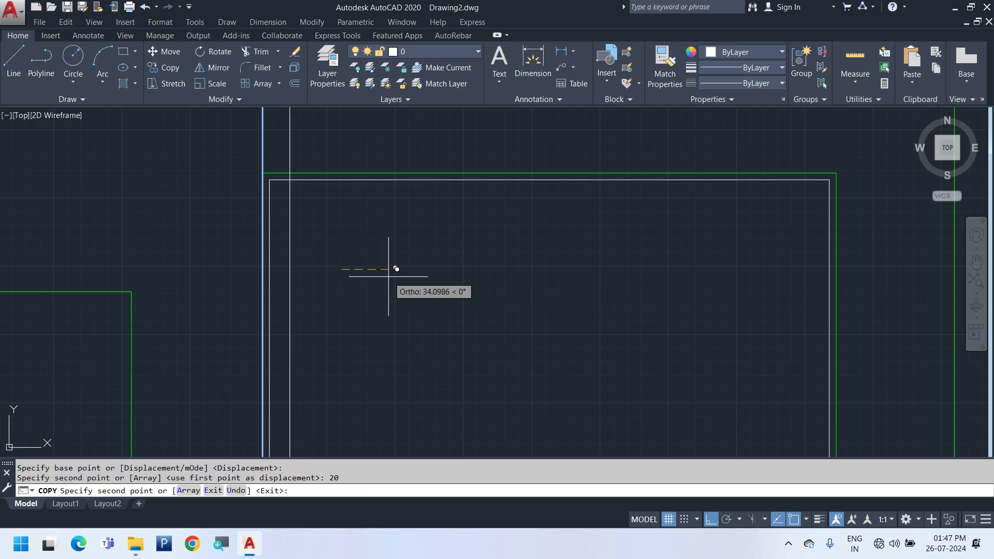
key("Escape")
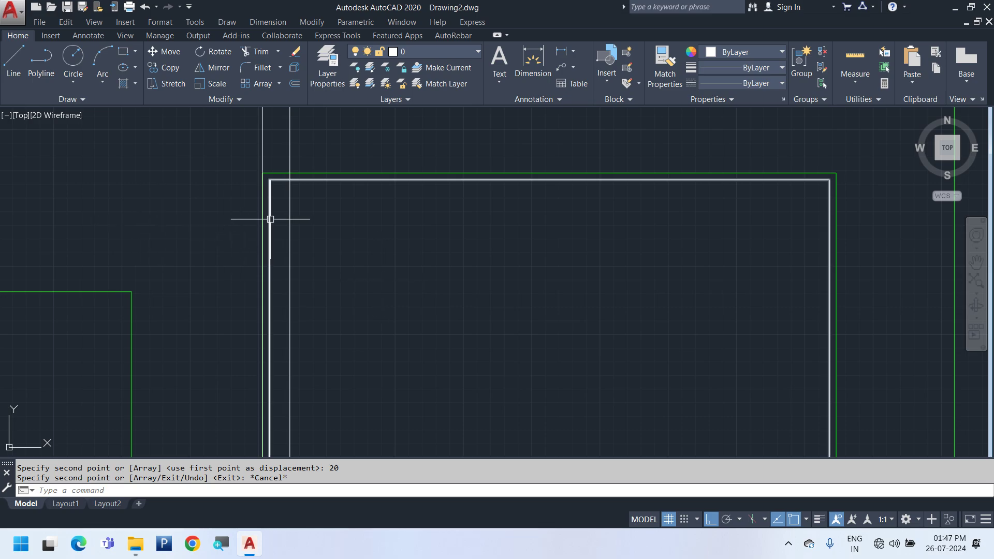
scroll(269, 219, "up", 4)
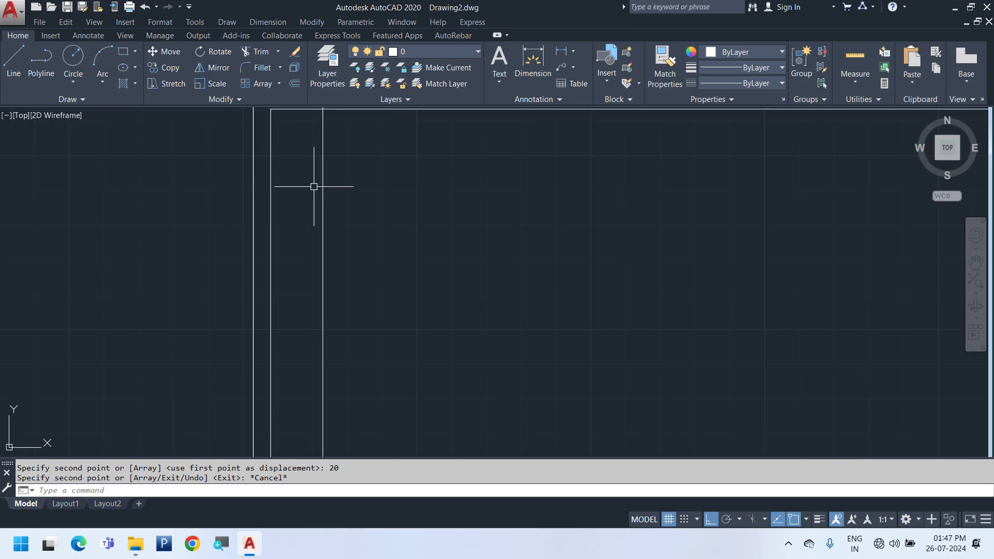
middle_click_drag(315, 185, 304, 291)
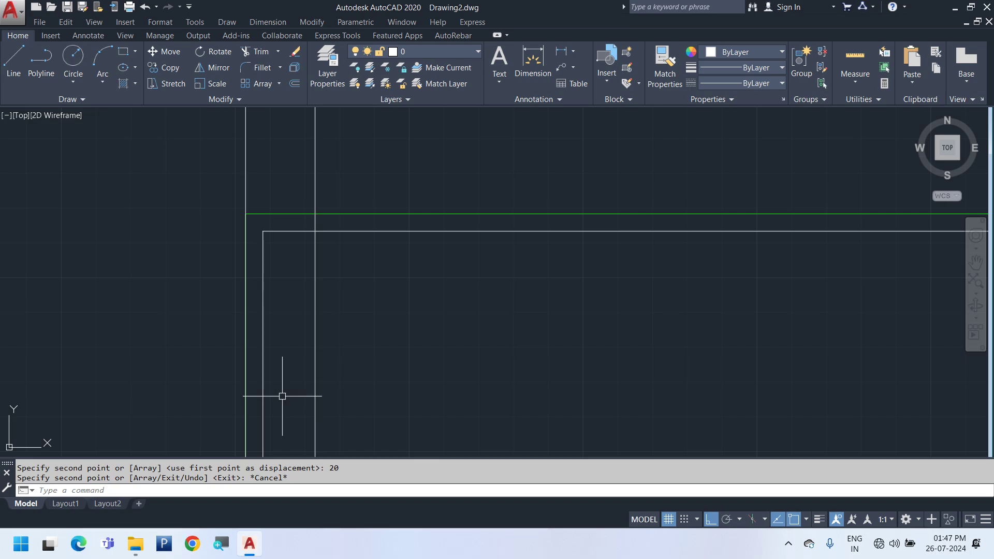
- Copy the vertical construction line on the 420 × 297 sheet's left edge 10 to the right, into the sheet
left_click(261, 149)
left_click(233, 150)
right_click(413, 149)
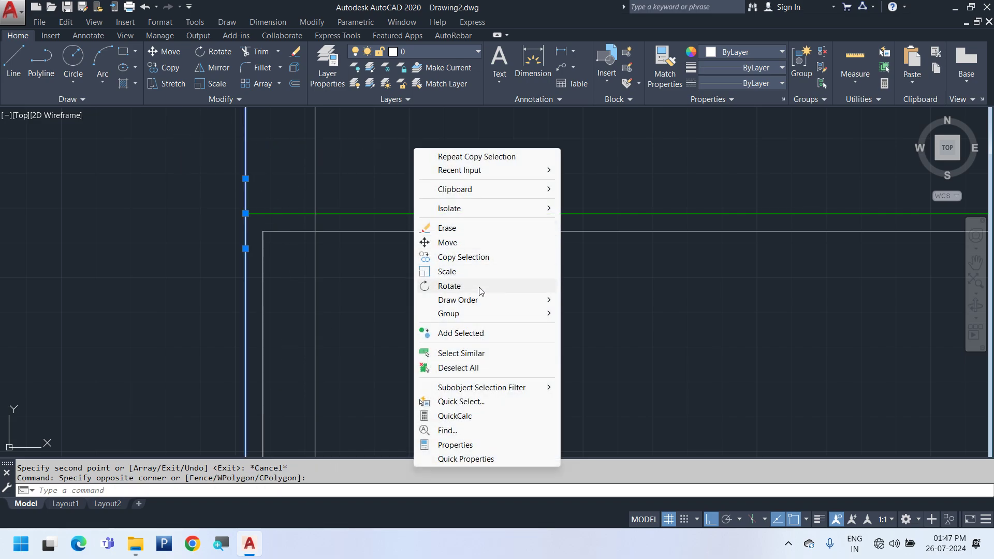
left_click(487, 258)
left_click(423, 305)
type("10")
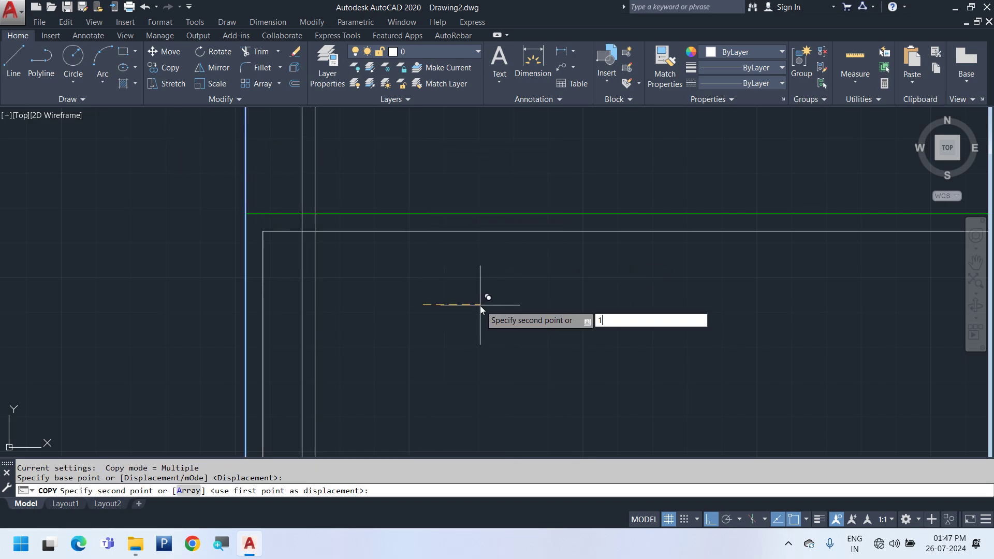
key("Return")
key("Escape")
- Select the vertical construction lines along the sheet's left side one at a time to examine their positions, then deselect them
scroll(329, 311, "down", 3)
scroll(275, 415, "up", 5)
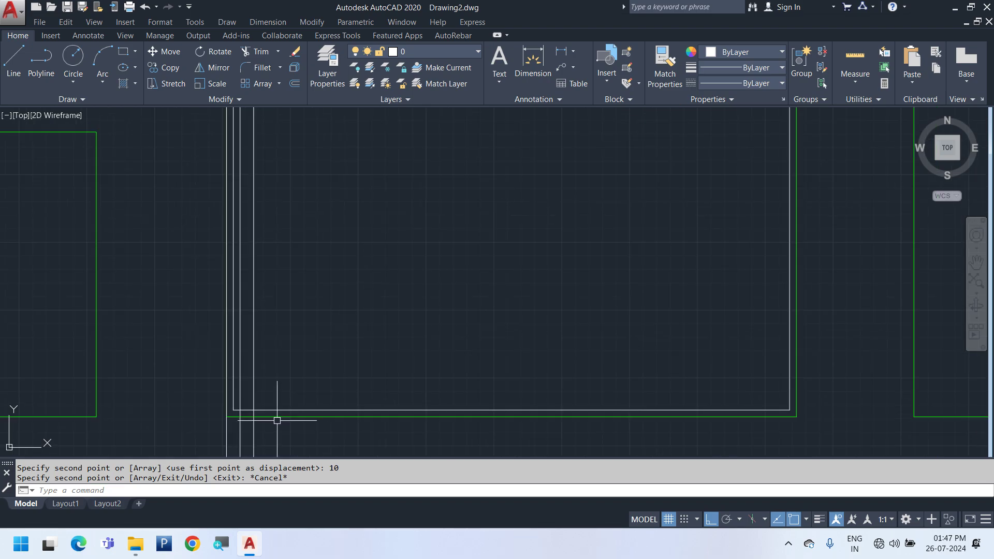
left_click(222, 372)
middle_click_drag(297, 251, 331, 413)
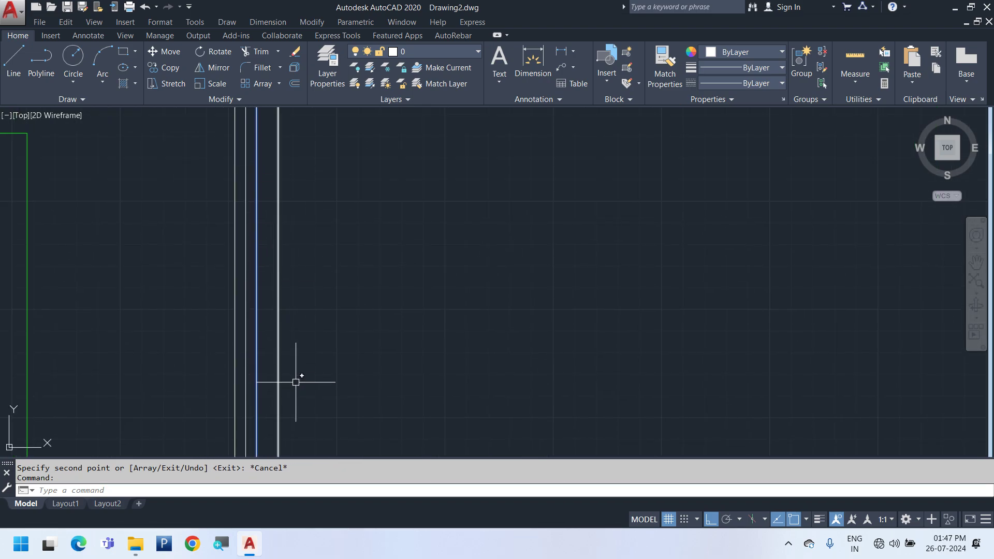
scroll(293, 265, "down", 3)
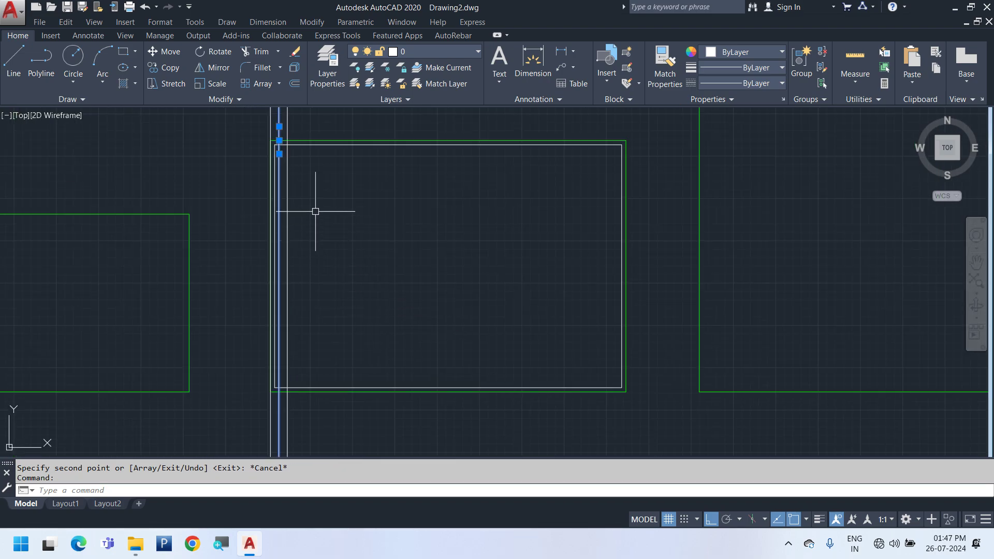
key("Escape")
scroll(285, 142, "up", 2)
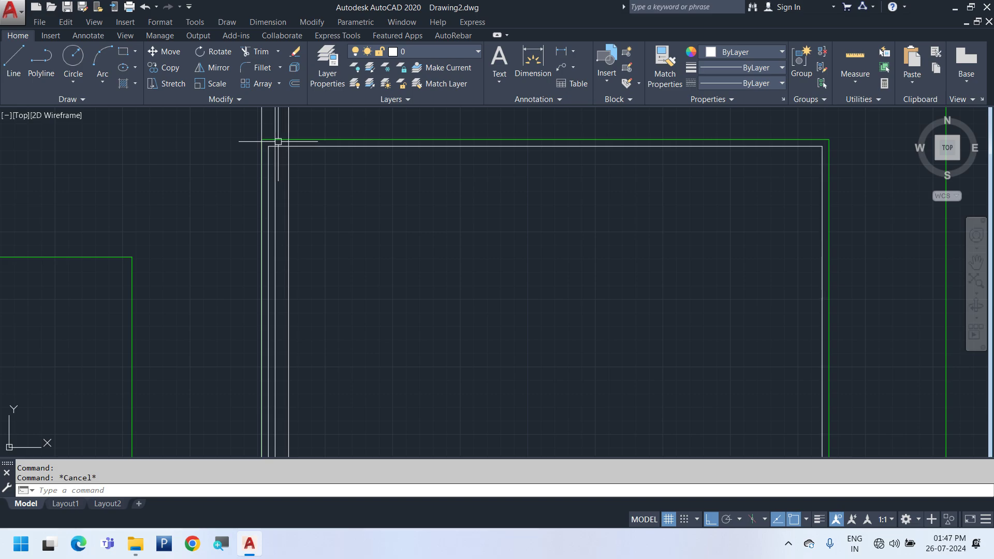
scroll(271, 149, "up", 4)
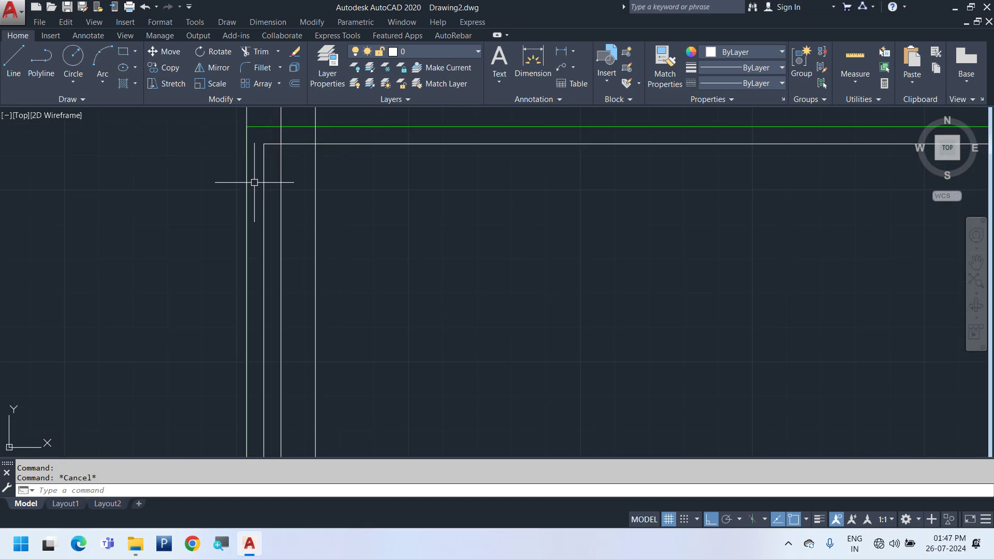
left_click(314, 174)
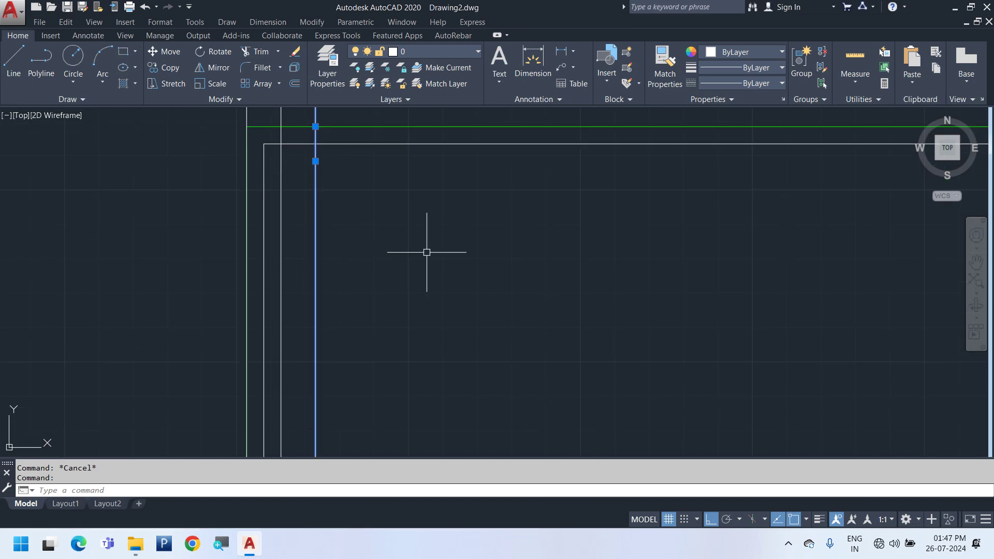
scroll(317, 137, "down", 2)
key("Escape")
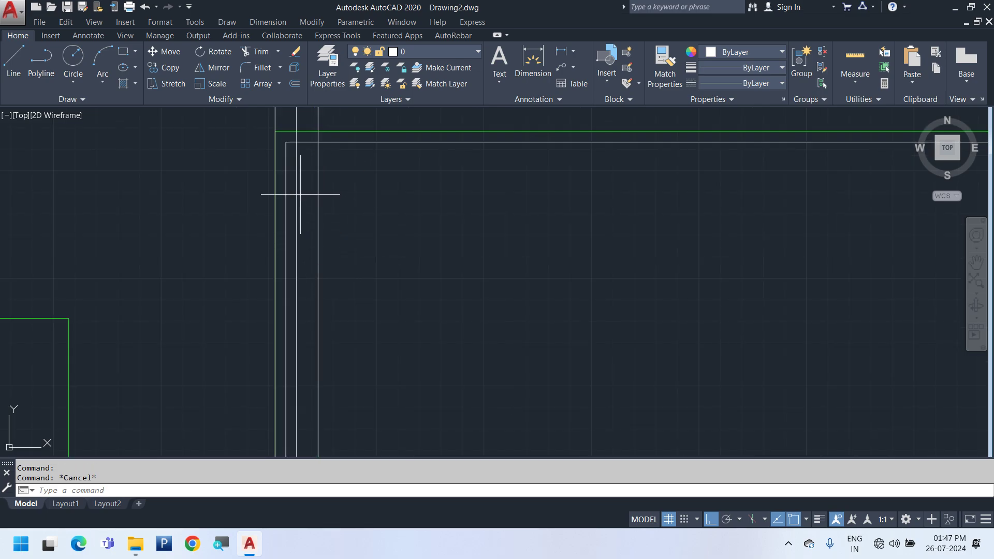
- Copy the construction line 10 inside the sheet's left edge a further 6 to the right
left_click(301, 194)
left_click(290, 206)
right_click(350, 165)
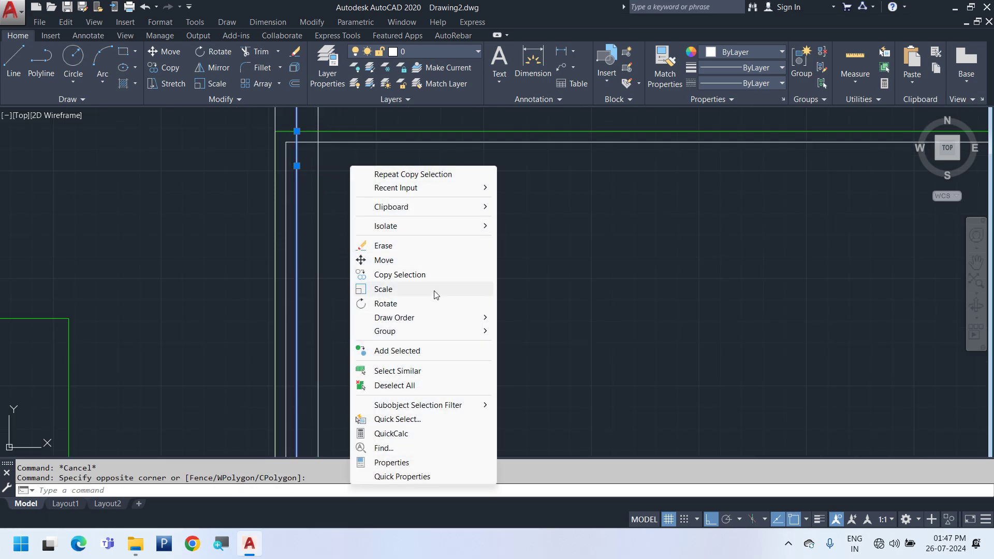
left_click(400, 274)
left_click(405, 230)
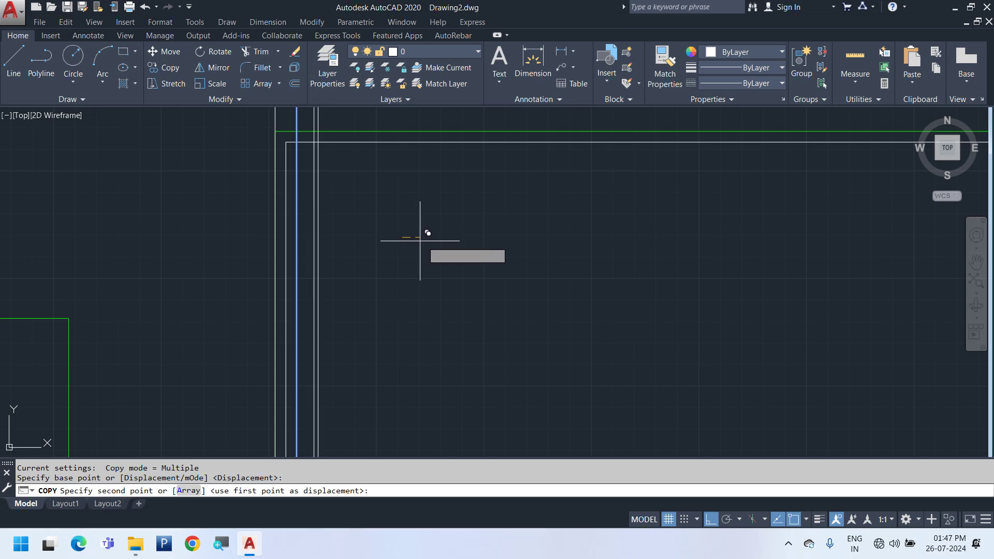
type("6")
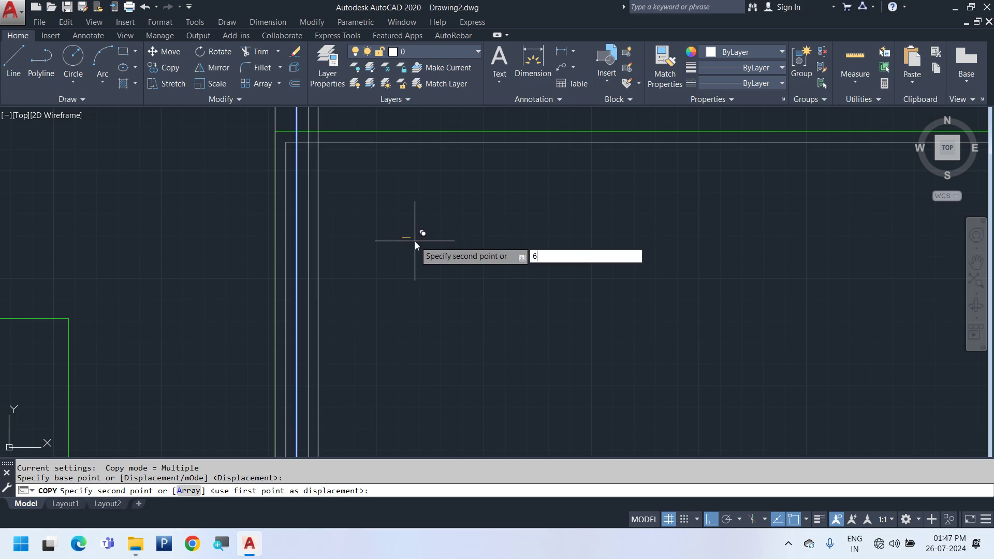
key("Return")
key("Escape")
- Erase the vertical construction lines on the sheet's left edge and at 10 and 20 from it, keeping the one at 16
middle_click_drag(397, 230, 376, 336)
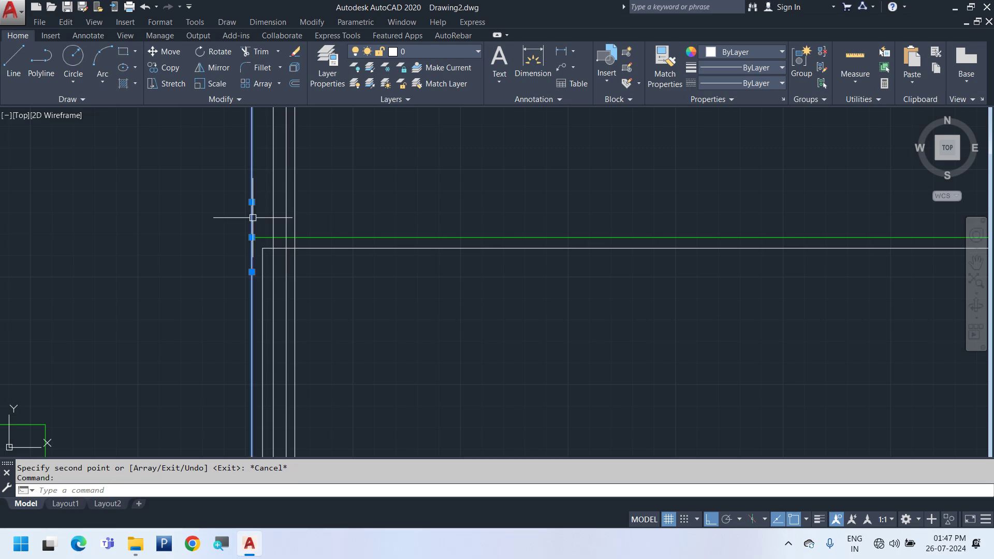
key("Delete")
scroll(296, 298, "up", 2)
left_click(258, 262)
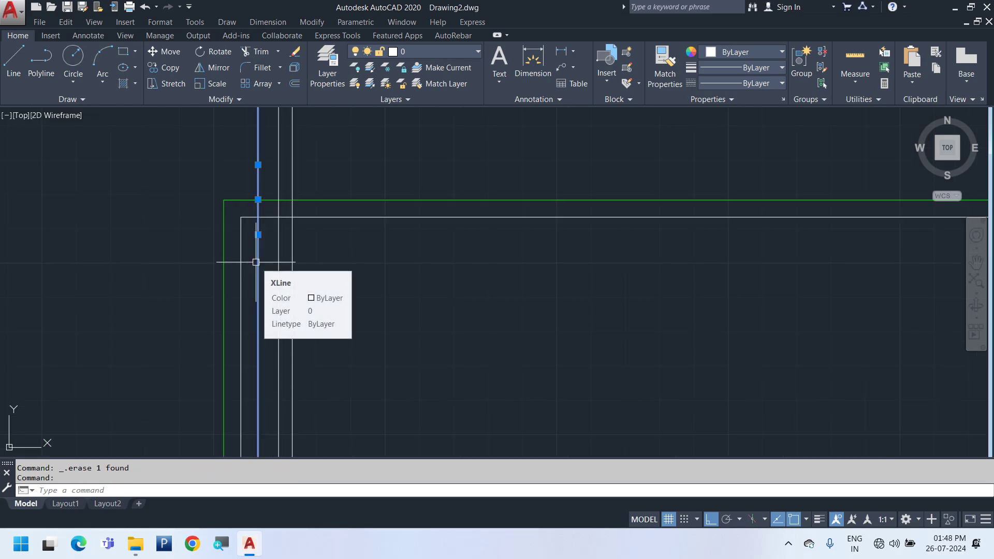
key("Delete")
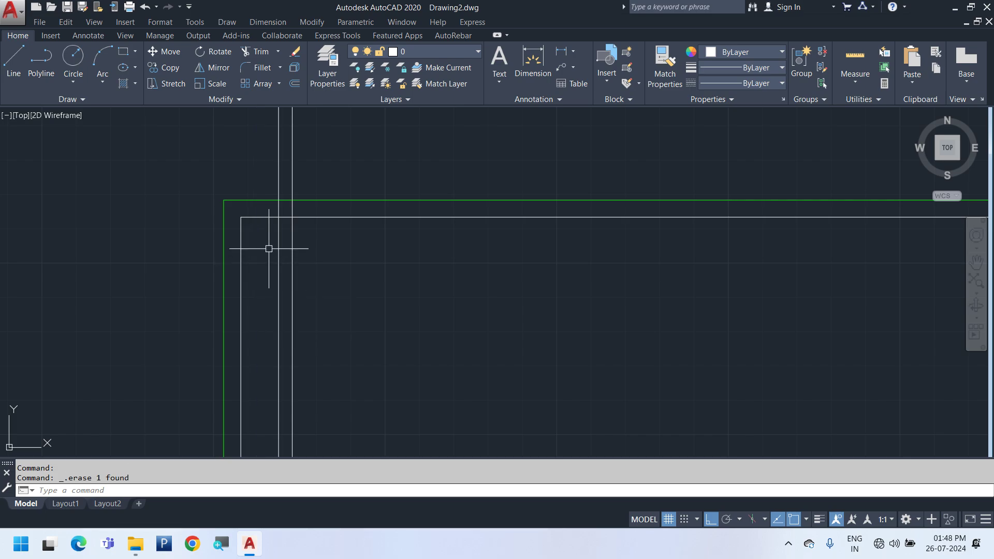
left_click(279, 252)
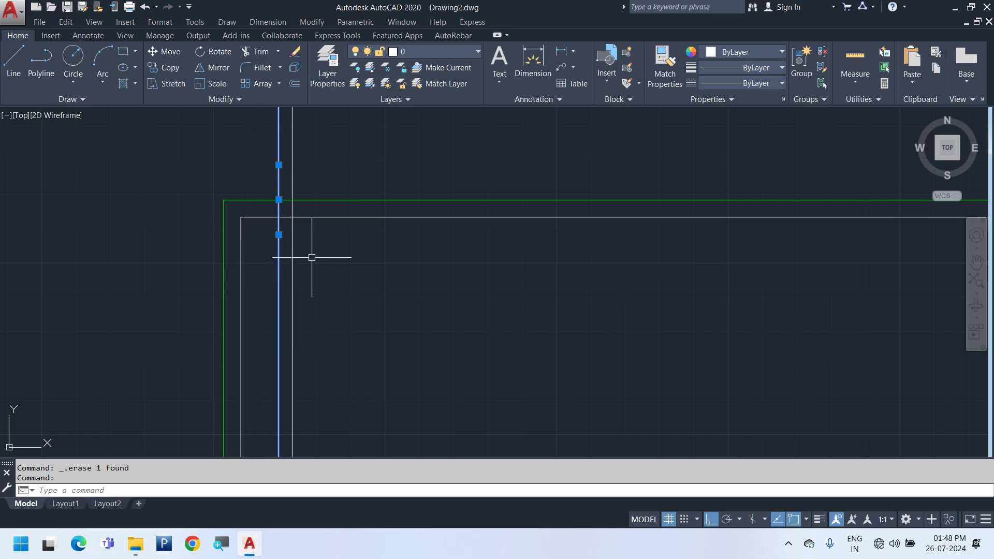
key("Escape")
left_click(292, 255)
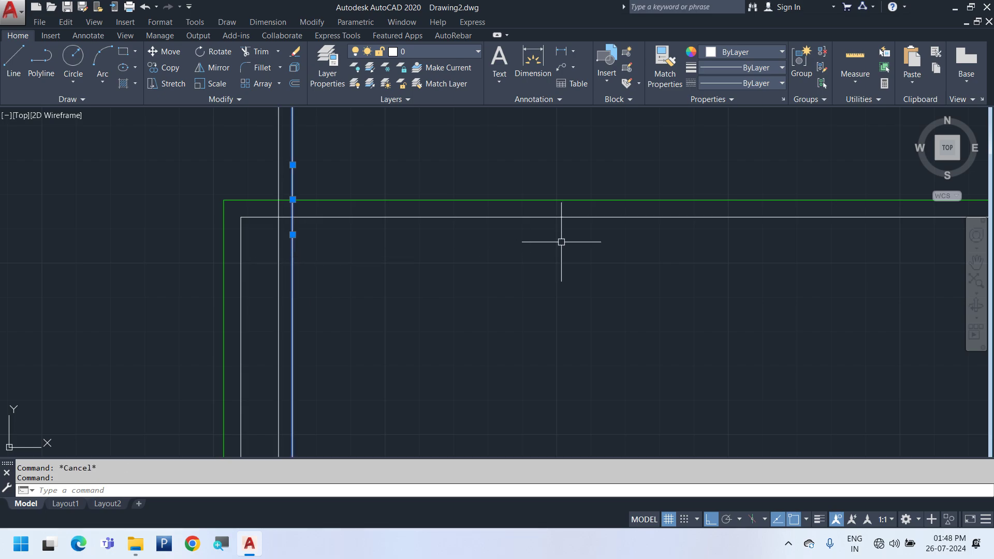
key("Delete")
scroll(398, 164, "down", 2)
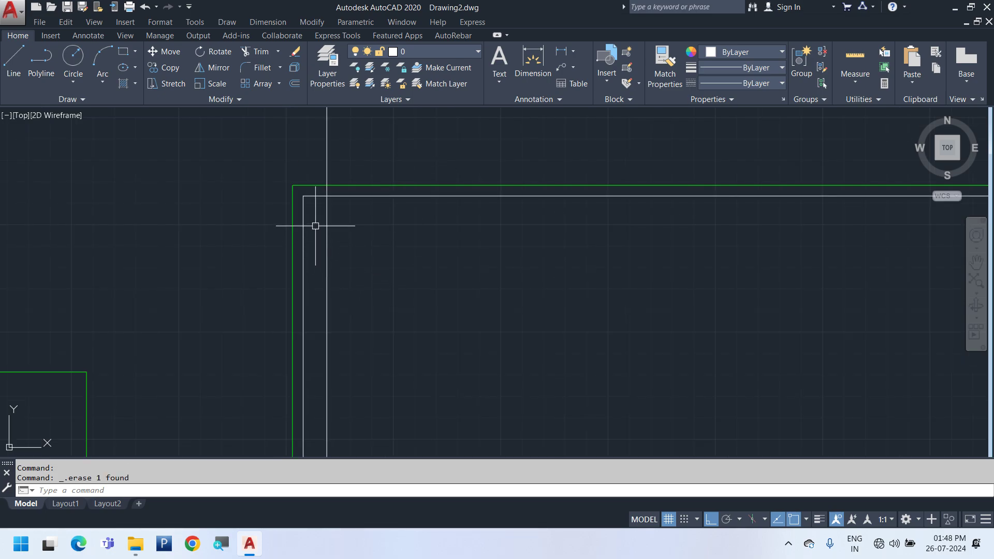
key("Return")
scroll(317, 217, "up", 6)
key("Escape")
key("Escape")
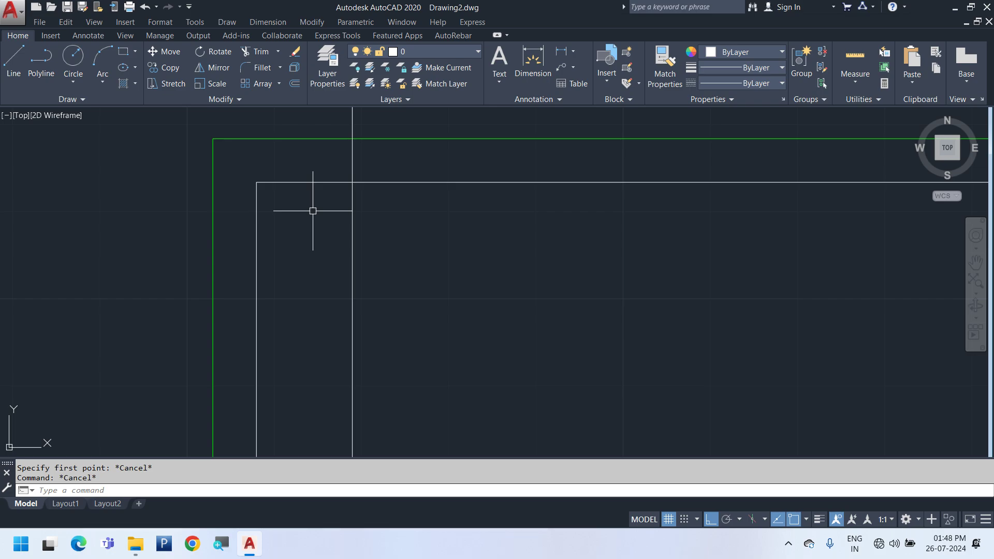
- Draw two separate 5-long lines from the inner border's upper-left corner, one along its top side and one down its left side
key("Return")
left_click(257, 181)
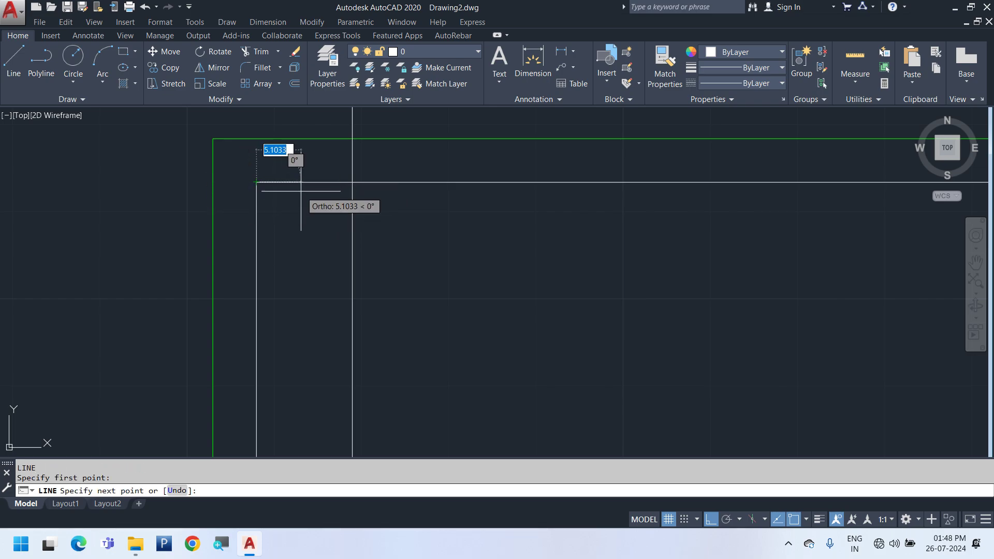
type("5")
key("Return")
key("Escape")
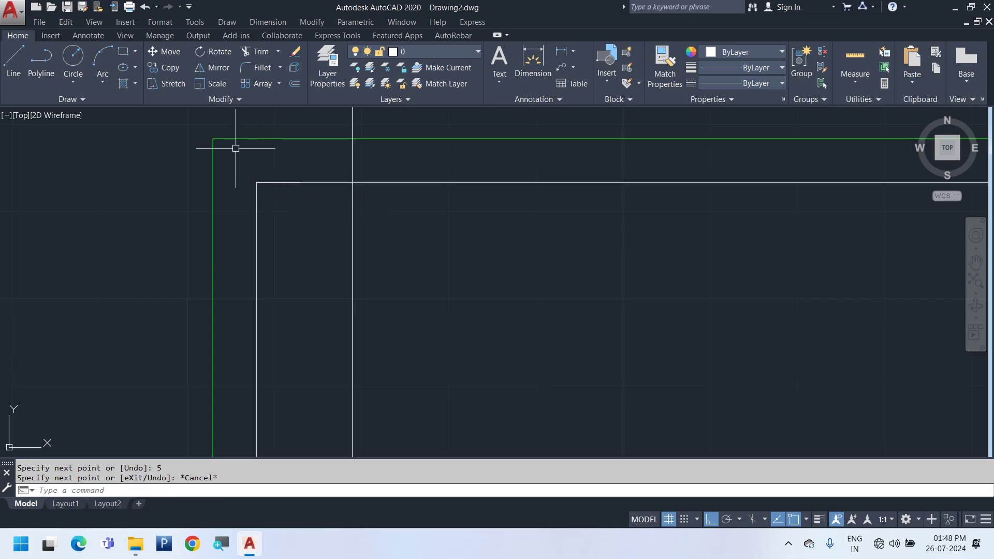
key("Return")
left_click(256, 182)
type("5")
key("Return")
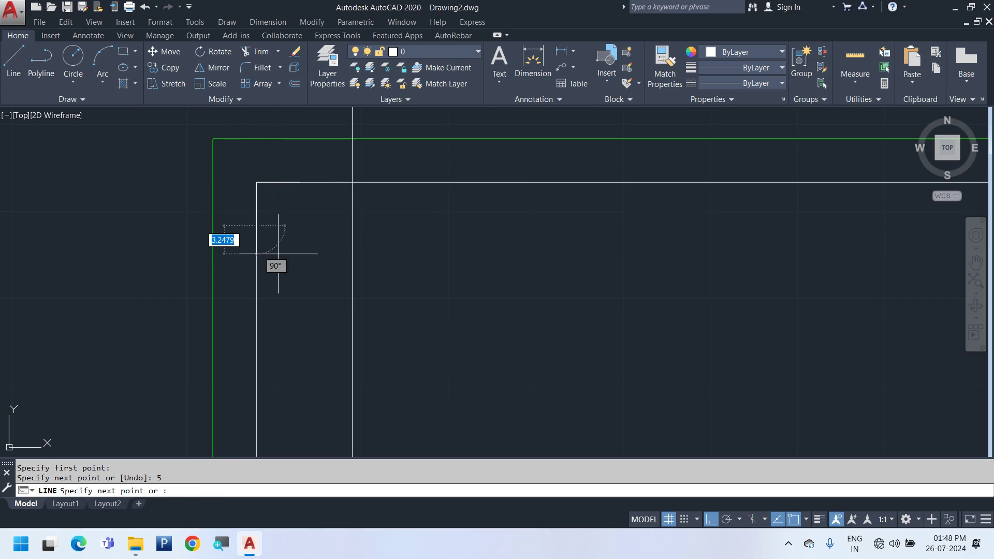
key("Return")
- Mirror the two short corner lines about a vertical axis through the top side's midpoint, keeping the originals
left_click(36, 251)
left_click(260, 156)
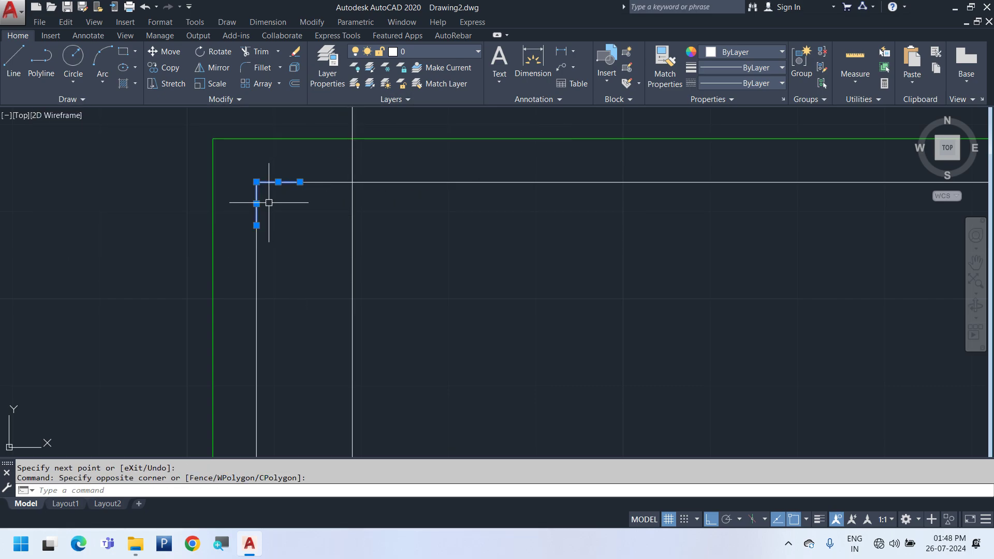
scroll(264, 199, "up", 3)
scroll(391, 246, "down", 4)
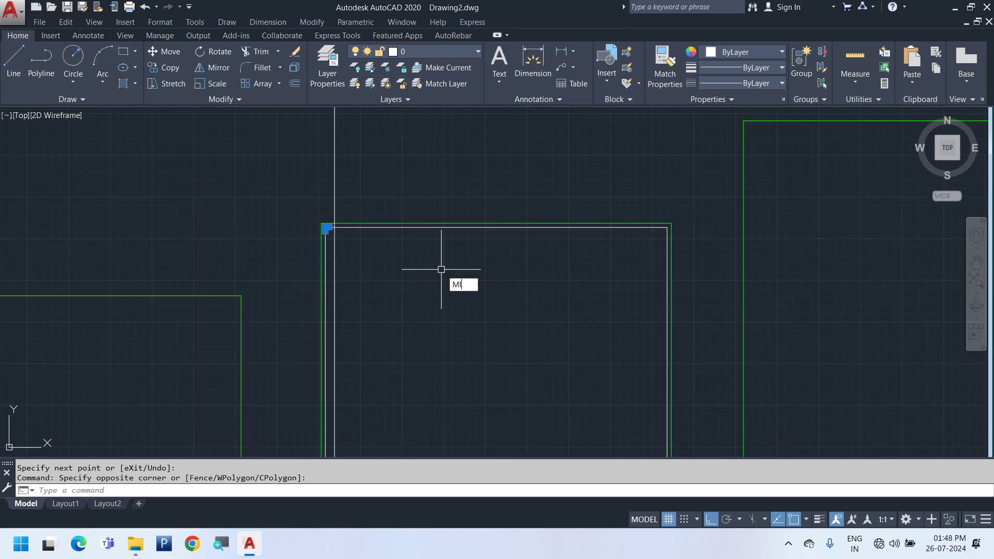
key("Return")
left_click(496, 226)
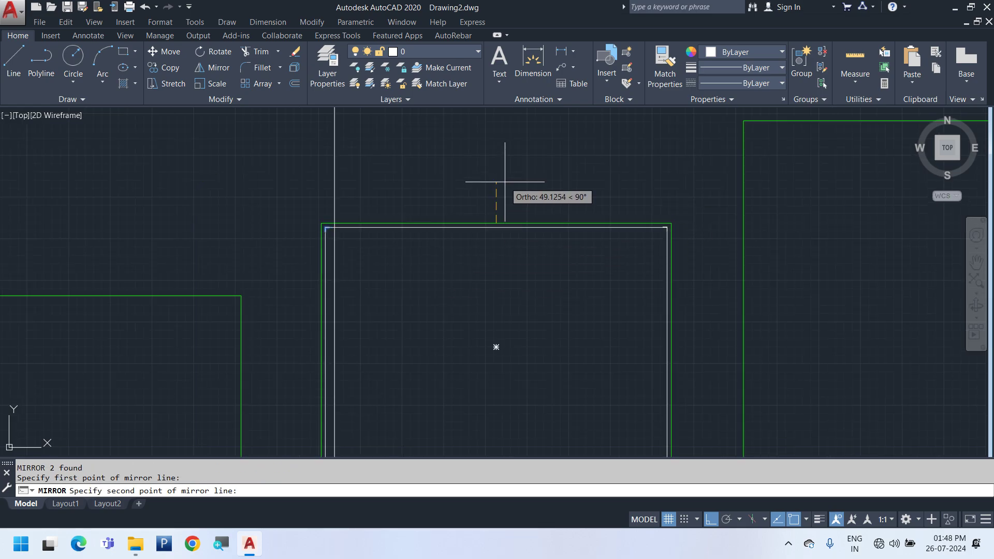
left_click(504, 182)
key("Return")
- Mirror both upper pairs of corner lines about a horizontal axis through the inner border's right-side midpoint, keeping the originals
left_click(589, 182)
left_click(780, 316)
left_click(276, 190)
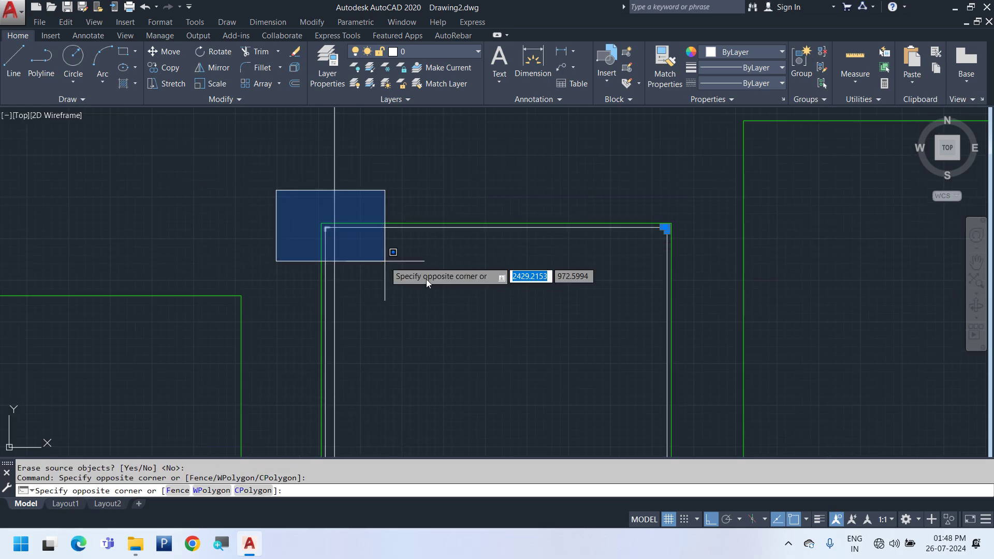
left_click(426, 282)
mouse_move(427, 282)
middle_mouse_down()
mouse_move(371, 239)
mouse_move(399, 250)
middle_mouse_up()
key("Return")
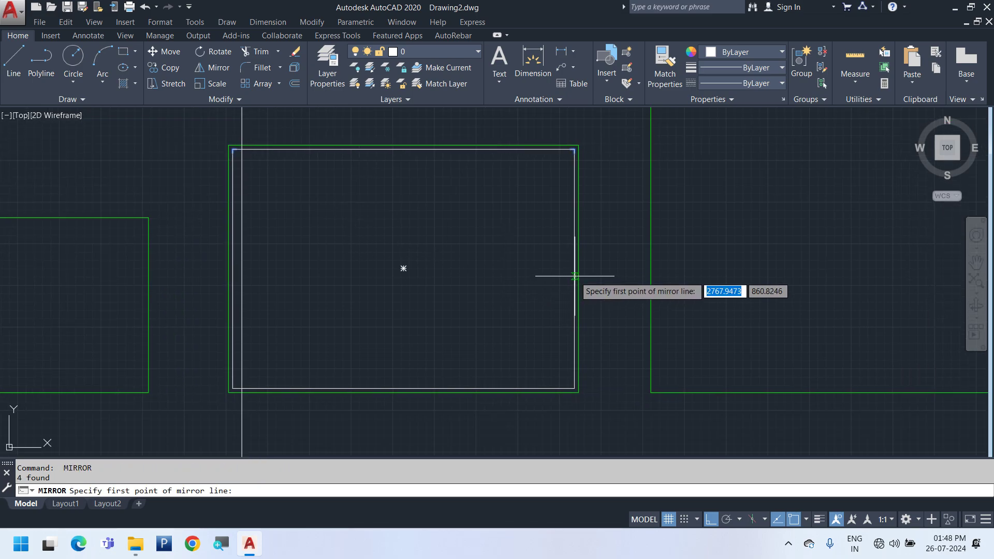
left_click(575, 276)
left_click(612, 283)
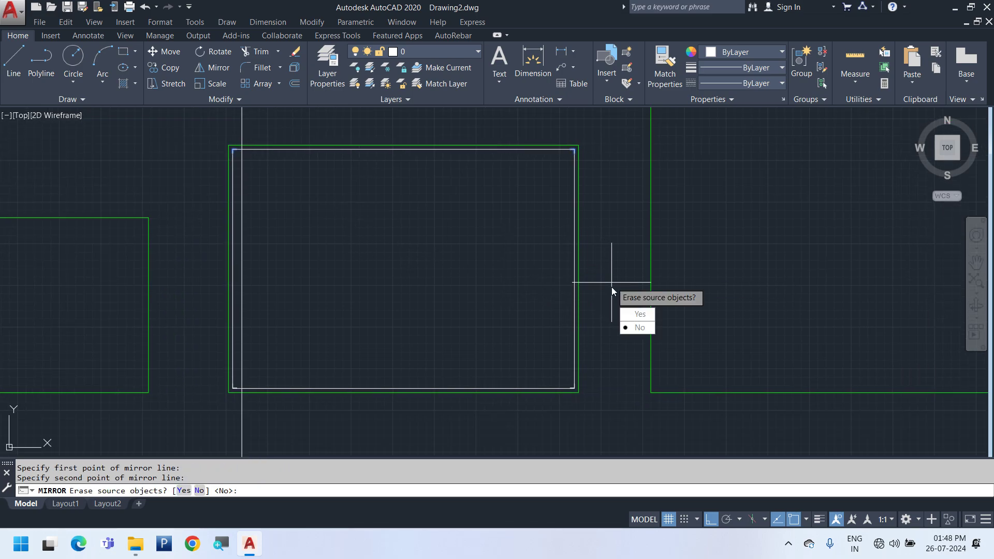
key("Return")
- Move the lower-left pair of corner lines from the inner border's corner to the green outline's lower-left corner
left_click(178, 342)
left_click(298, 433)
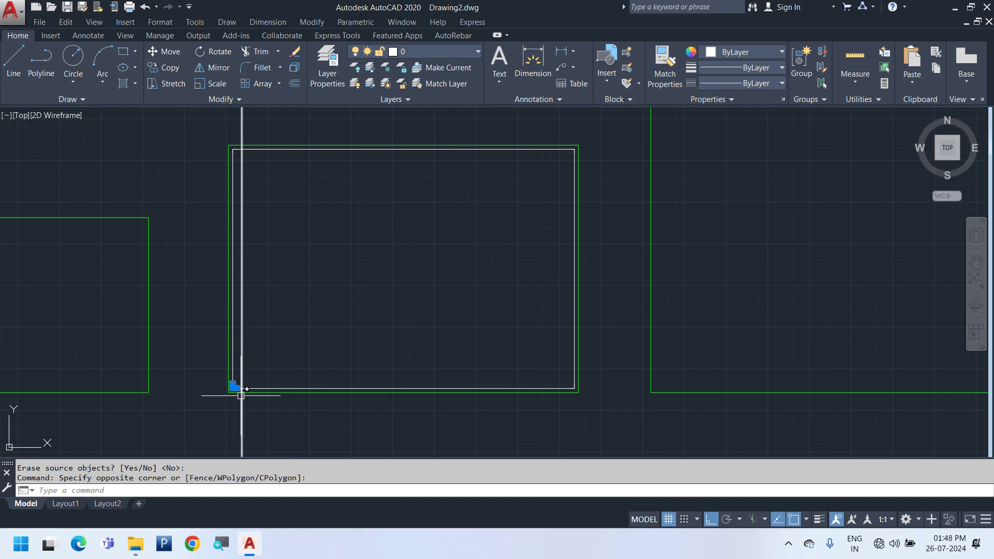
scroll(241, 396, "up", 8)
type("m")
key("Return")
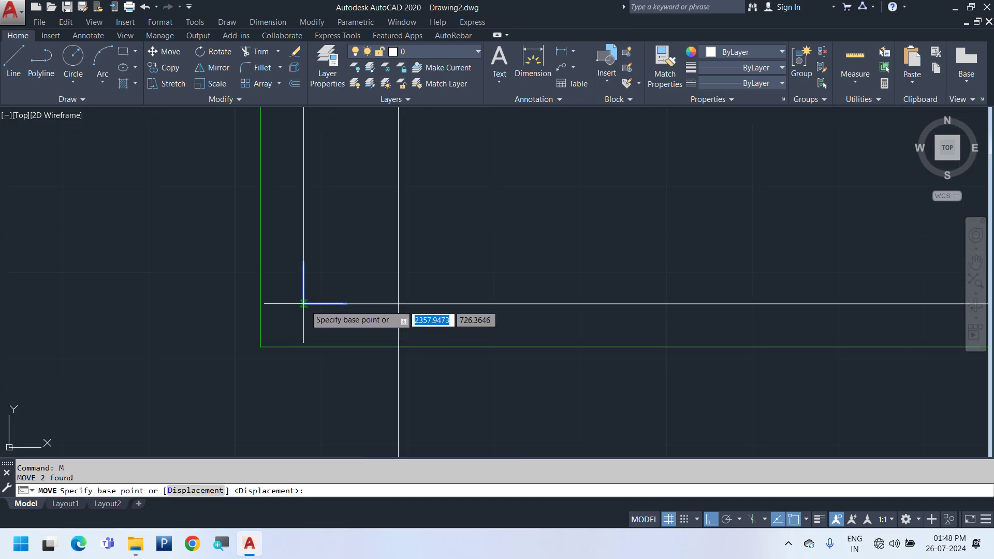
left_click(304, 304)
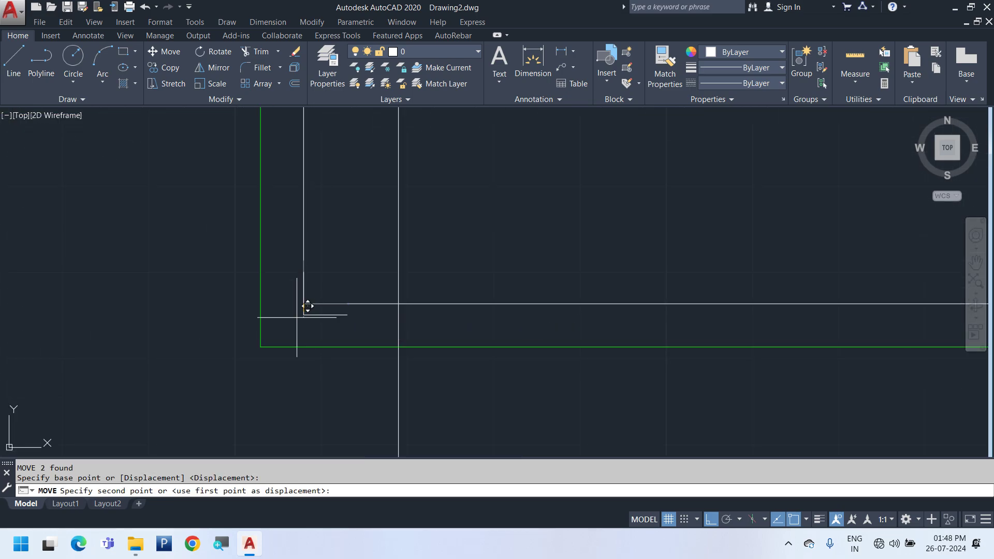
left_click(261, 347)
- Move the lower-right pair of corner lines from the inner border's corner to the green outline's lower-right corner
scroll(185, 365, "down", 10)
middle_click_drag(487, 365, 308, 332)
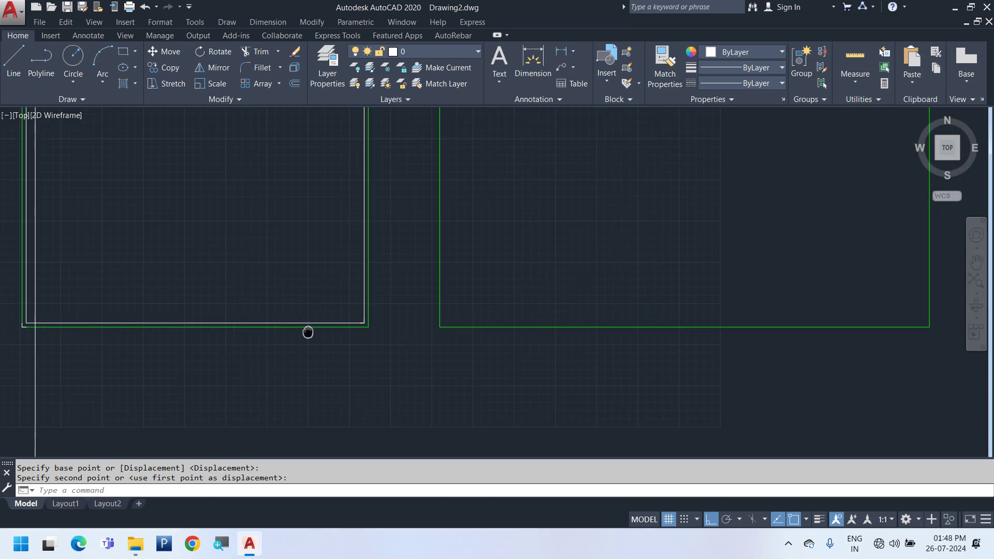
scroll(336, 321, "up", 6)
left_click(371, 249)
left_click(538, 377)
type("m")
key("Return")
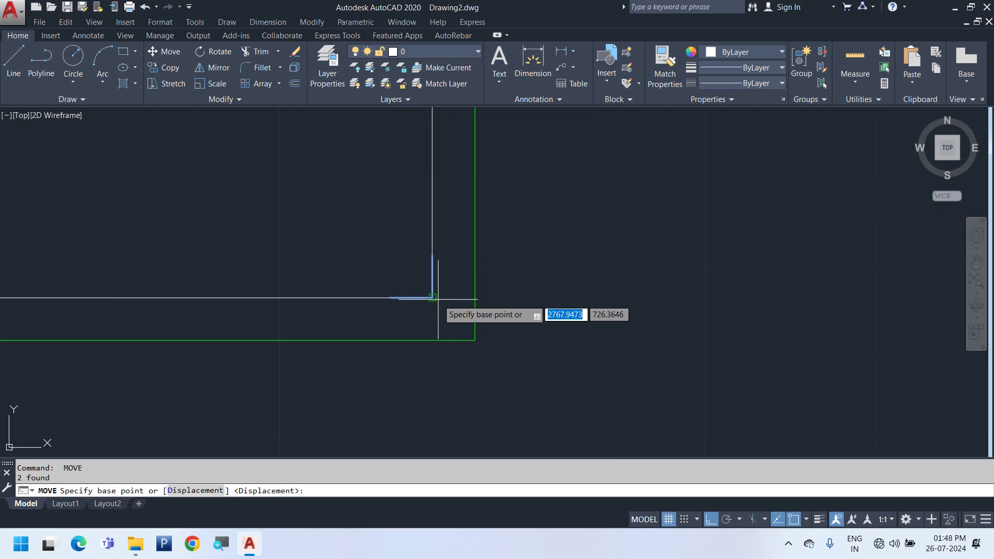
left_click(438, 300)
left_click(476, 340)
- Move the upper-right pair of corner lines from the inner border's corner to the green outline's upper-right corner
scroll(486, 391, "down", 8)
middle_click_drag(478, 296, 449, 422)
scroll(449, 422, "down", 2)
scroll(445, 221, "up", 6)
middle_click_drag(402, 331, 393, 207)
left_click(393, 207)
left_click(536, 357)
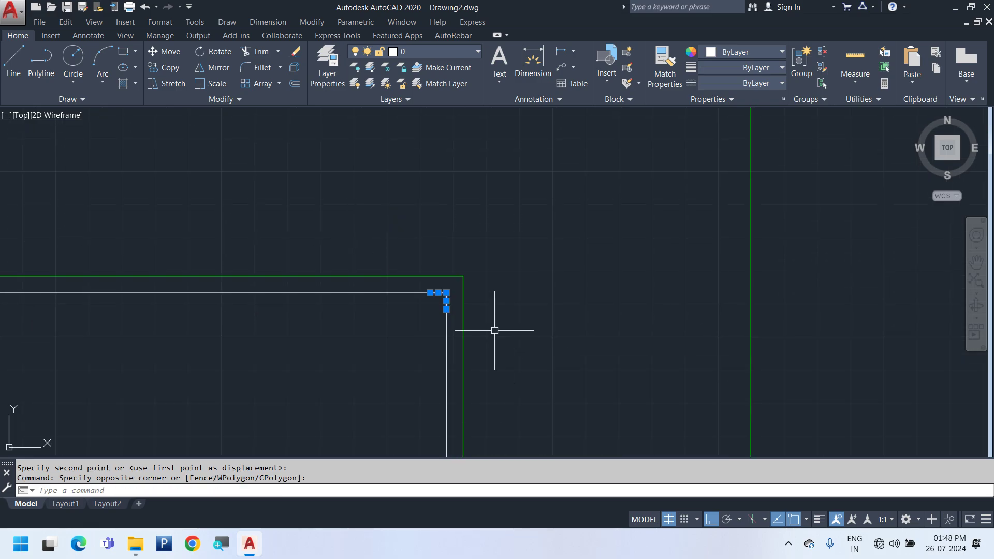
scroll(476, 308, "up", 4)
type("m")
key("Return")
left_click(400, 270)
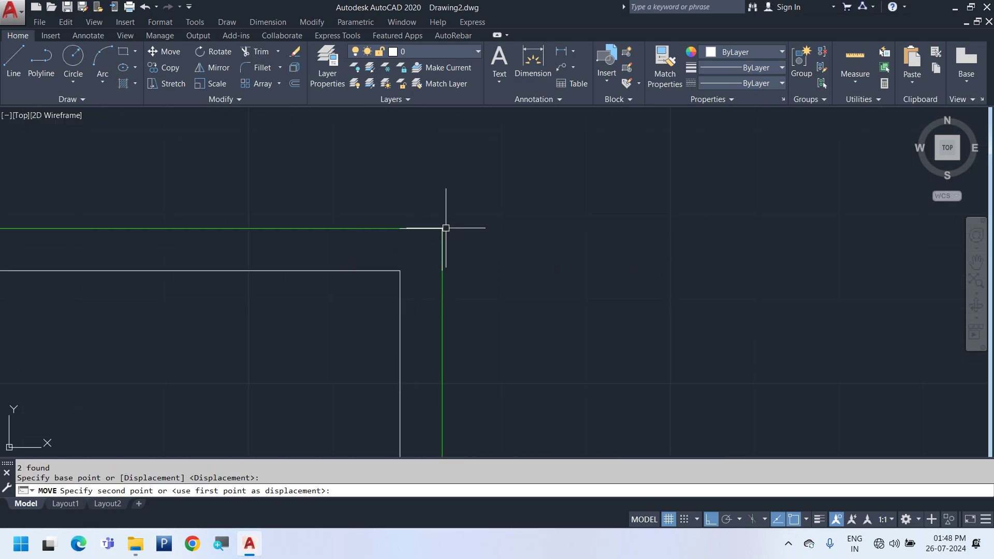
left_click(446, 228)
- Move the upper-left pair of corner lines from the inner border's corner to the green outline's upper-left corner
scroll(612, 280, "down", 8)
scroll(286, 296, "up", 5)
left_click(154, 200)
left_click(355, 354)
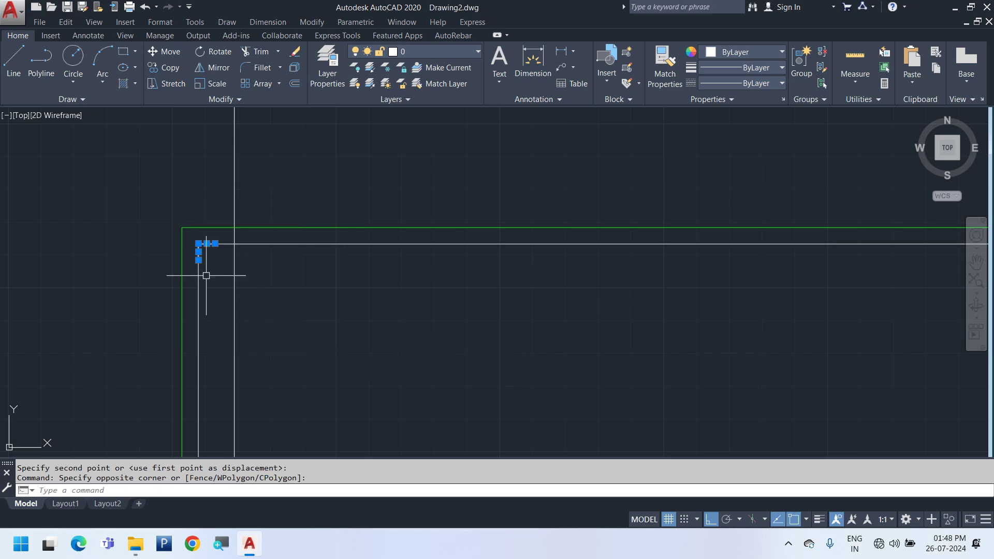
scroll(176, 228, "up", 4)
type("m")
key("Return")
left_click(236, 277)
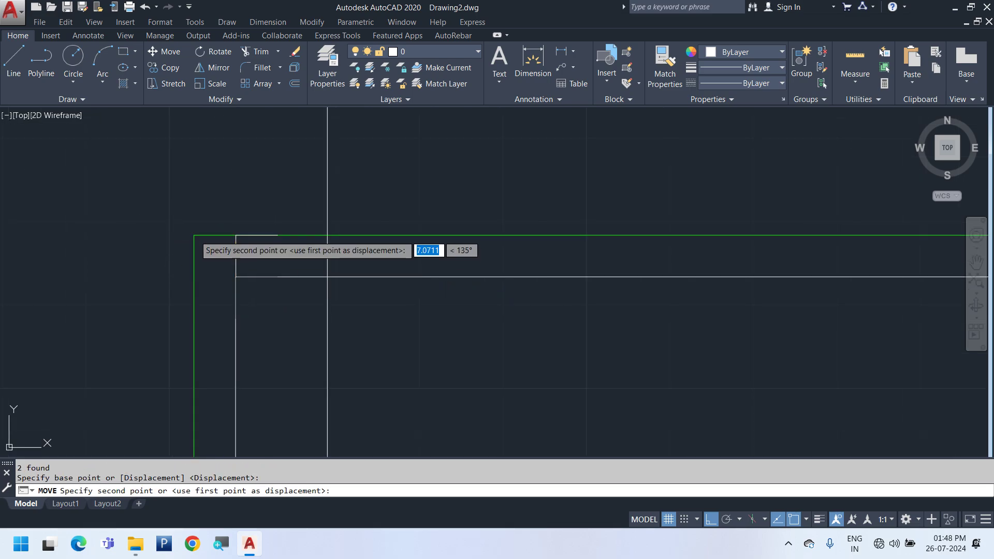
left_click(193, 236)
- Delete the green A3 outline around the white border, keeping the corner marks
scroll(88, 216, "down", 6)
middle_click_drag(722, 251, 441, 242)
scroll(653, 218, "up", 6)
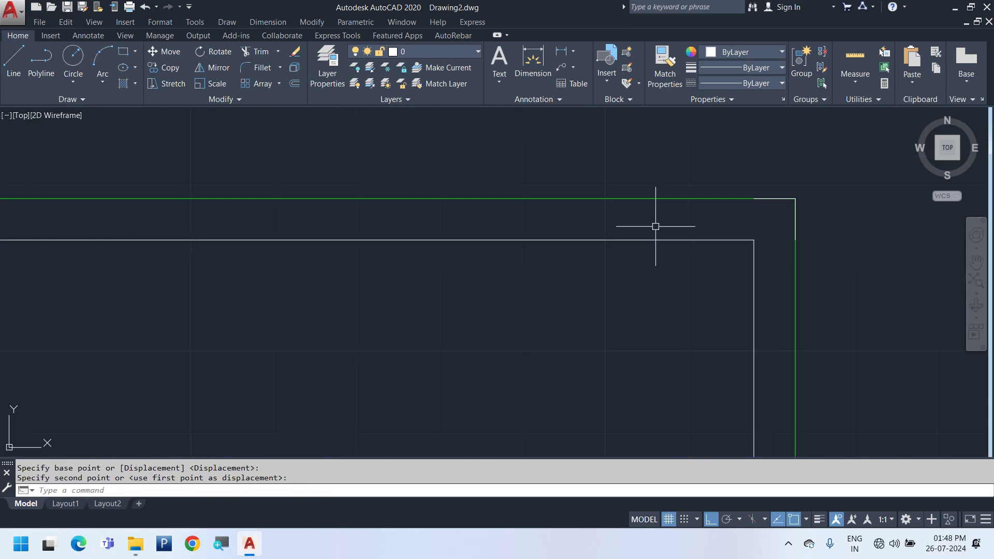
scroll(752, 229, "down", 6)
left_click(665, 221)
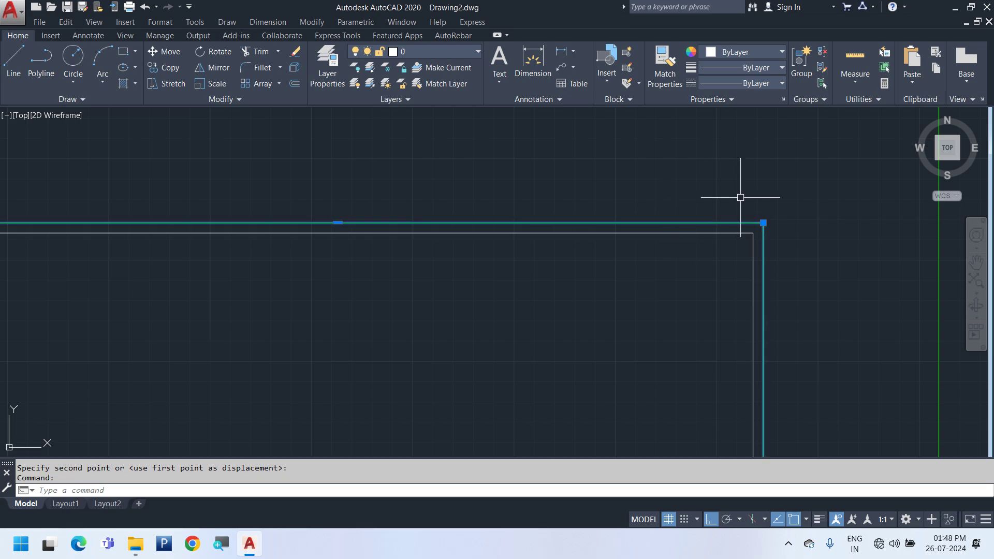
scroll(767, 199, "down", 4)
key("Delete")
middle_click_drag(655, 266, 636, 210)
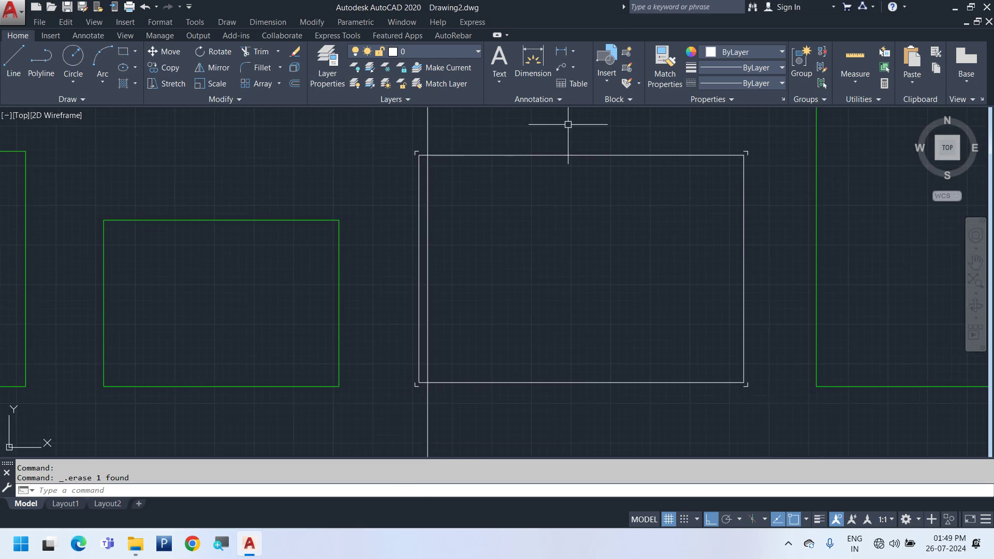
left_click(419, 170)
scroll(440, 164, "up", 4)
scroll(440, 164, "up", 2)
middle_click_drag(440, 165, 460, 243)
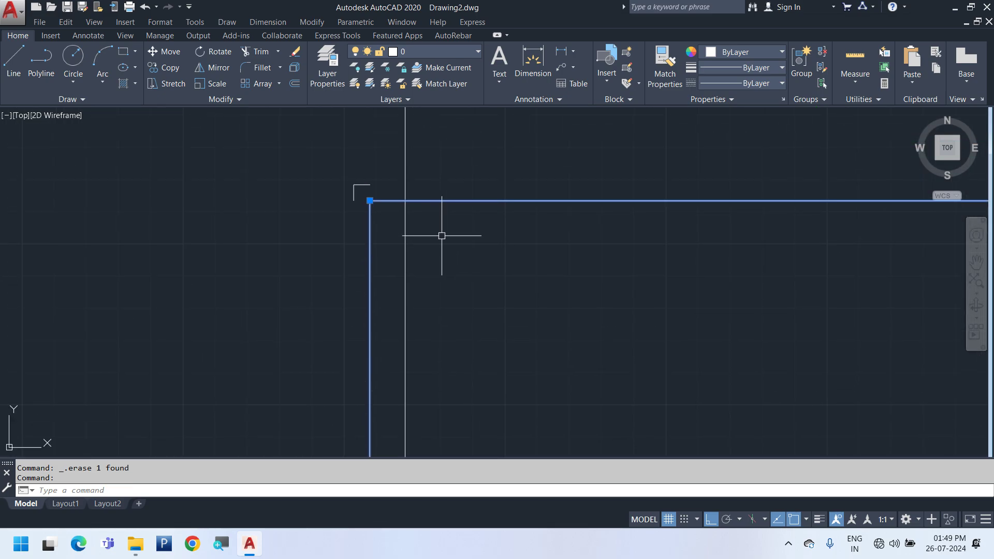
key("Escape")
left_click_drag(474, 228, 453, 144)
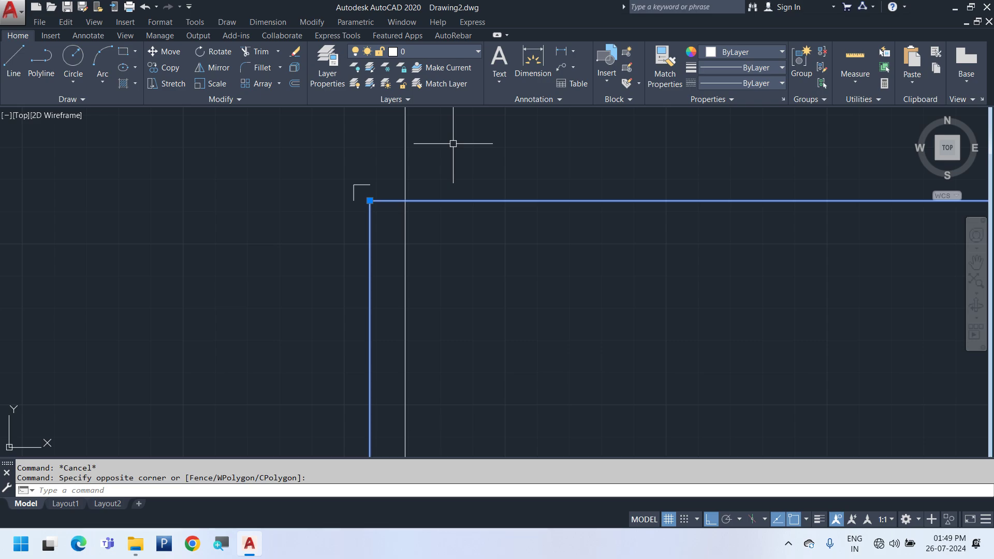
scroll(225, 187, "down", 2)
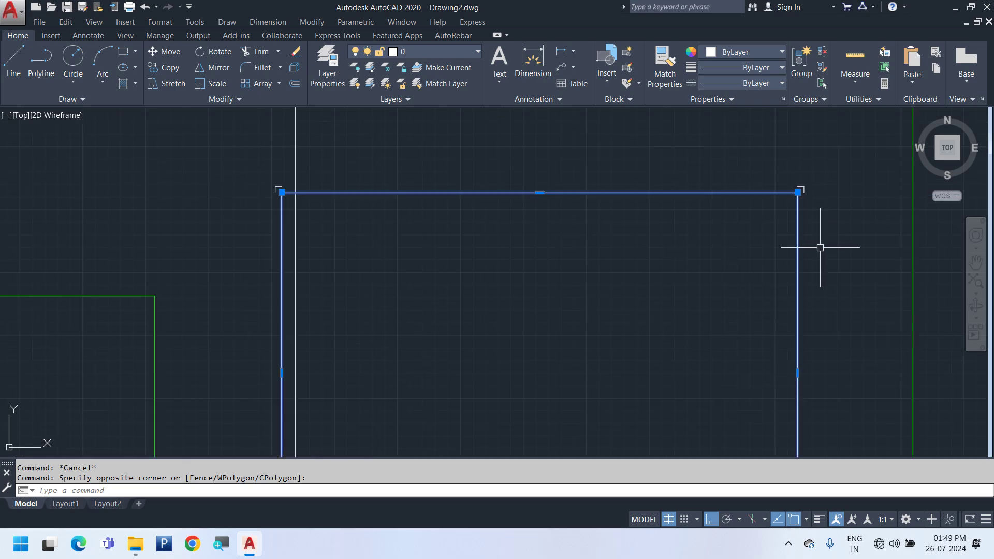
middle_click_drag(535, 308, 536, 270)
key("Escape")
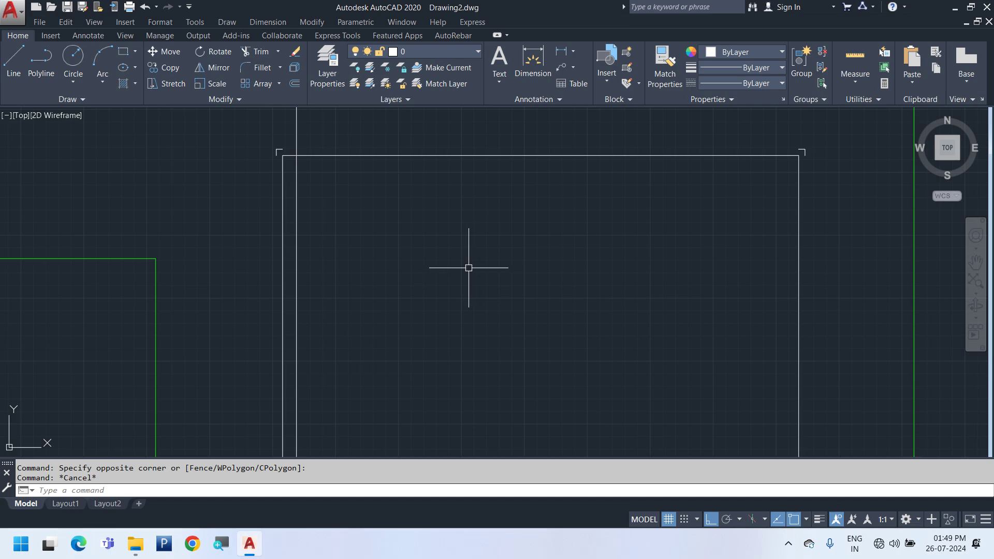
- Offset the A3 sheet's white border rectangle 5 units inward
type("o")
key("Return")
type("5")
key("Return")
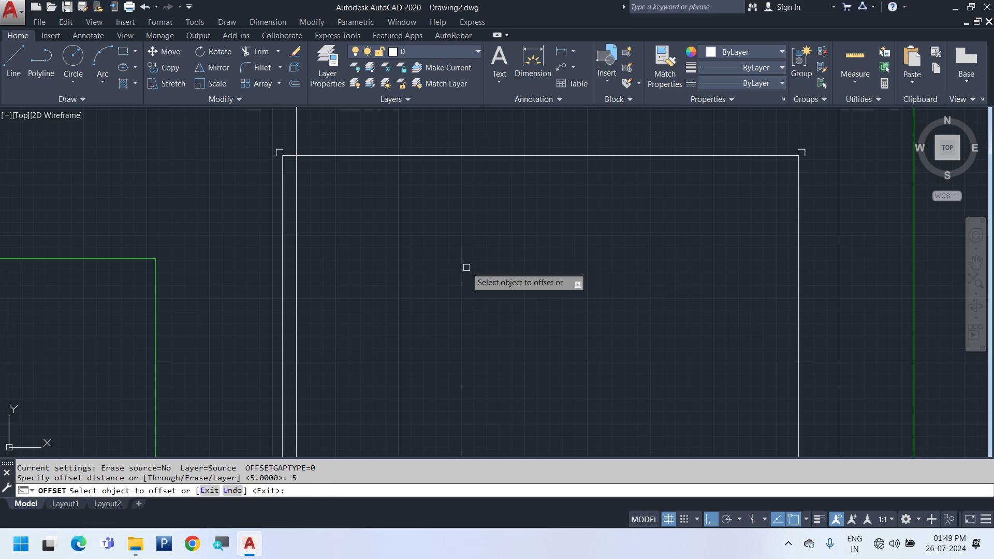
left_click(501, 155)
left_click(501, 173)
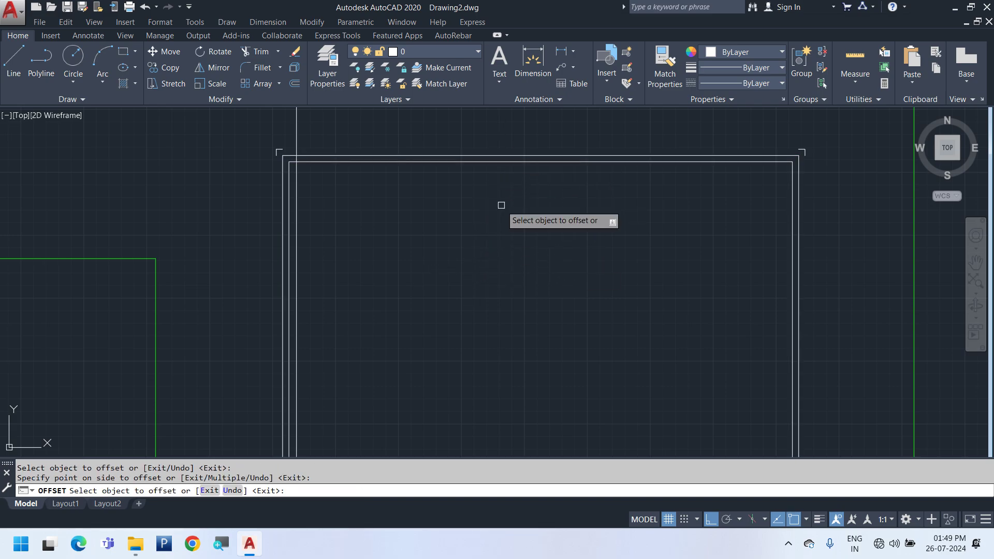
key("Escape")
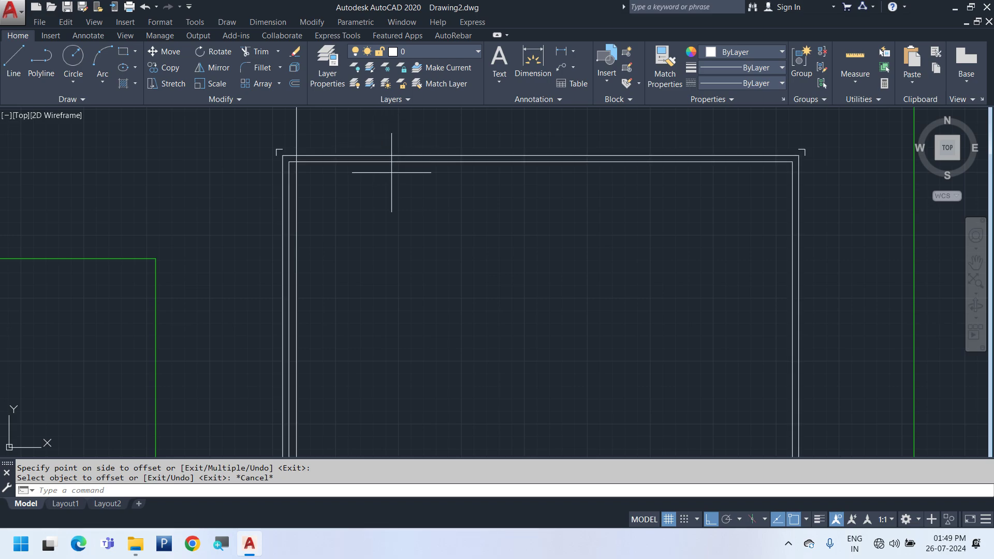
left_click(391, 165)
left_click(375, 142)
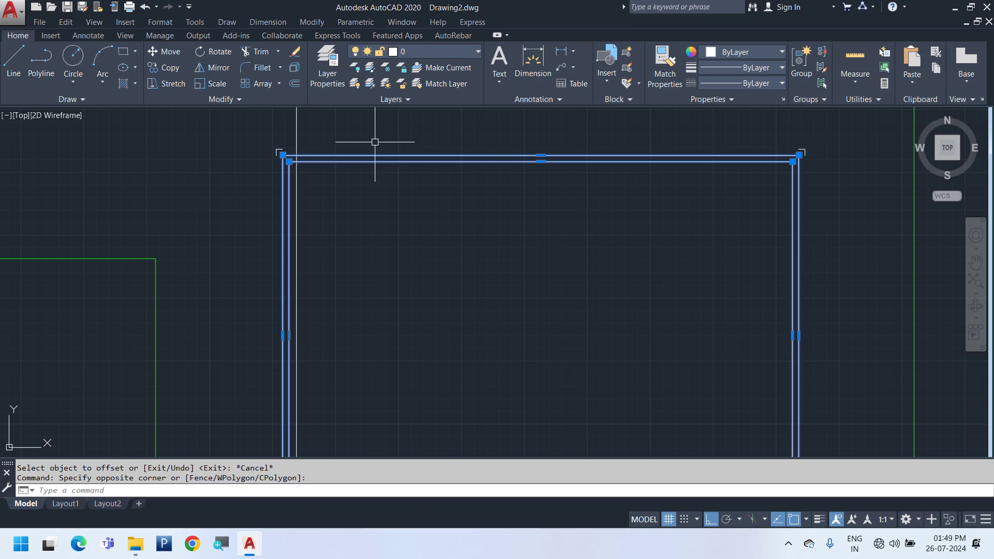
key("Escape")
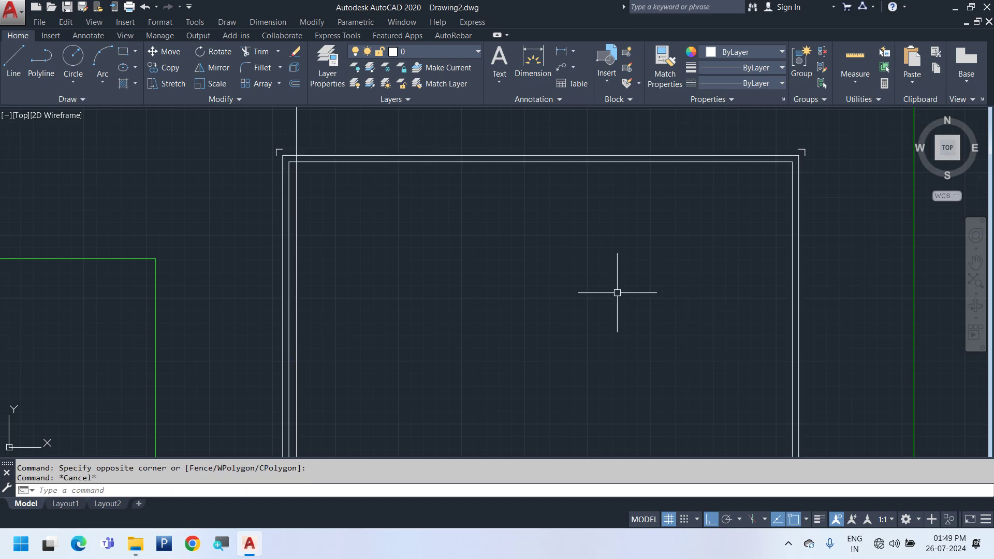
- Delete the vertical construction line crossing the A3 border near its left side
mouse_move(614, 290)
middle_mouse_down()
mouse_move(564, 244)
mouse_move(621, 262)
middle_mouse_up()
middle_click_drag(248, 283, 316, 413)
left_click(324, 240)
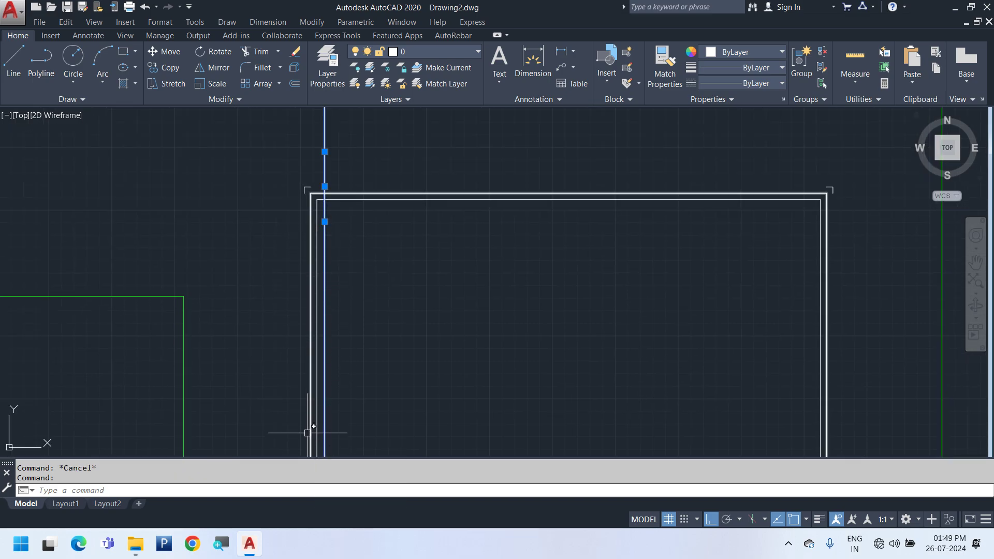
scroll(318, 257, "up", 2)
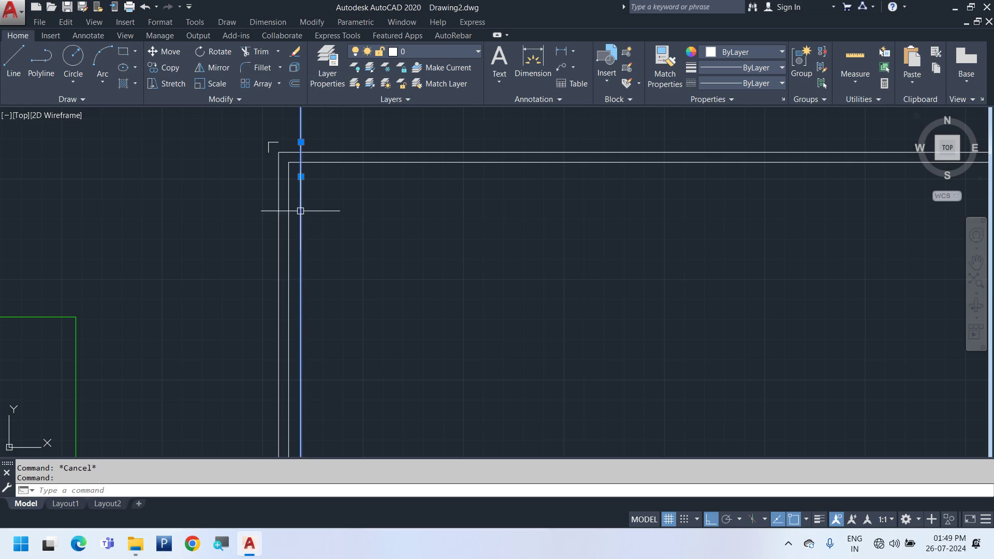
key("Delete")
left_click(288, 314)
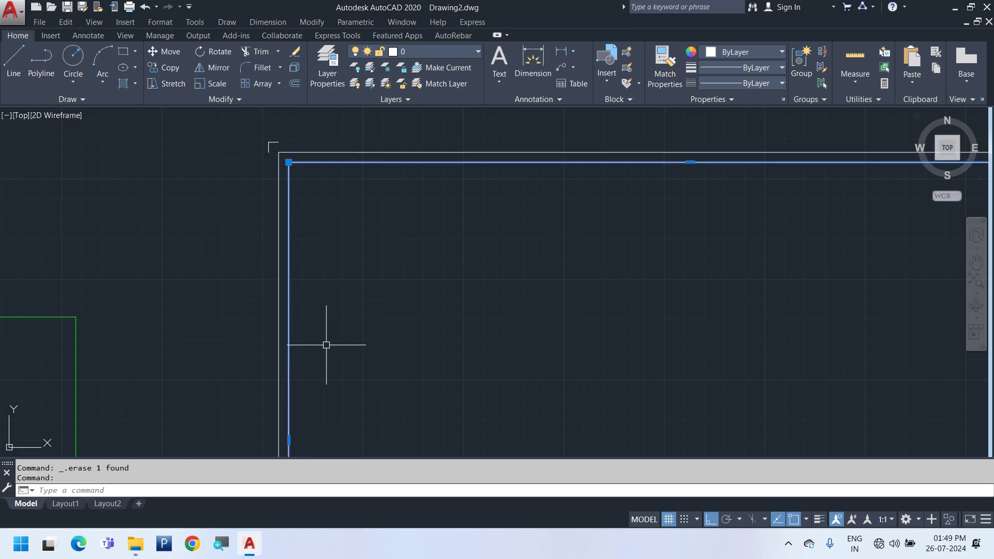
middle_click_drag(326, 342, 314, 308)
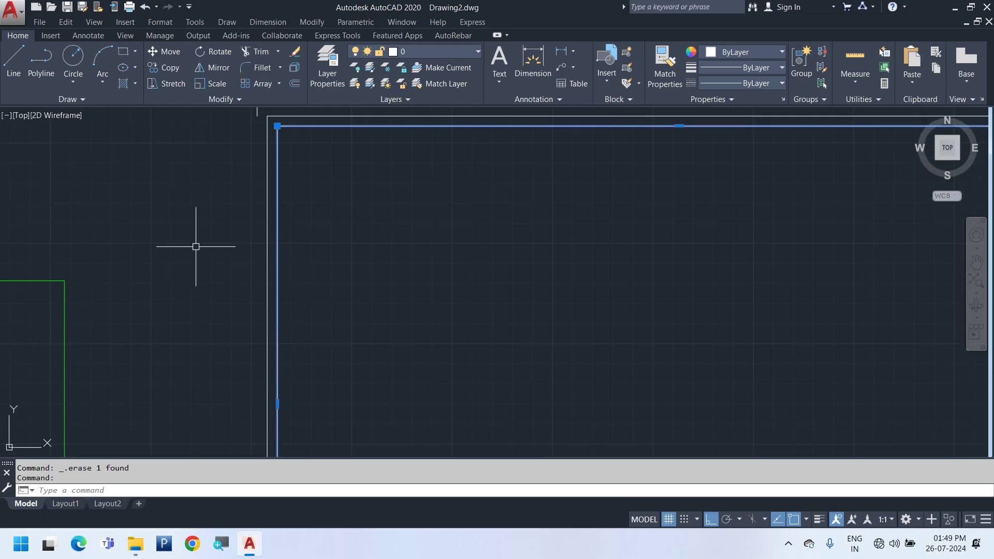
key("Escape")
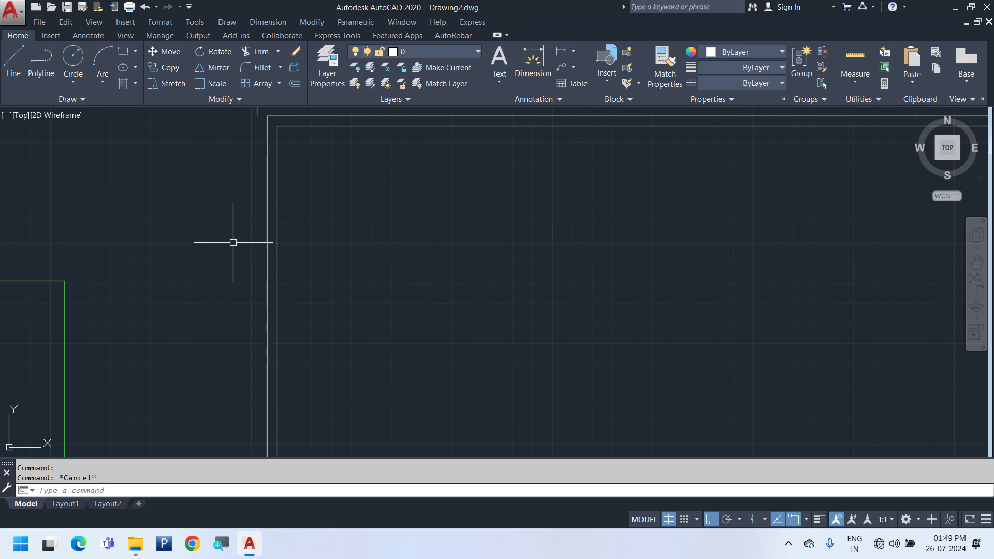
- Draw a vertical line along the innermost rectangle's left side, from its upper-left corner to its lower-left corner
scroll(289, 247, "down", 2)
mouse_move(298, 259)
middle_mouse_down()
mouse_move(313, 227)
mouse_move(301, 251)
middle_mouse_up()
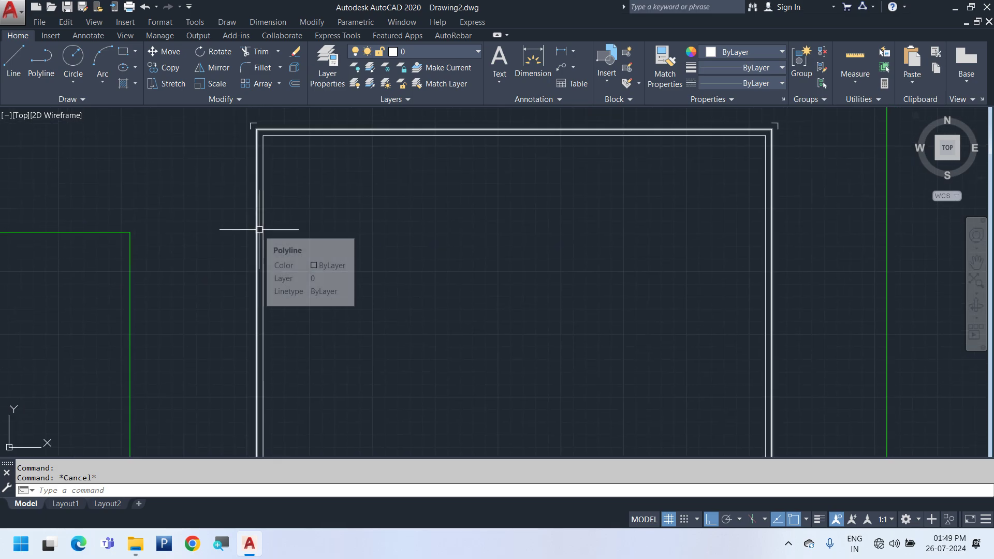
type("L")
key("Return")
left_click(263, 136)
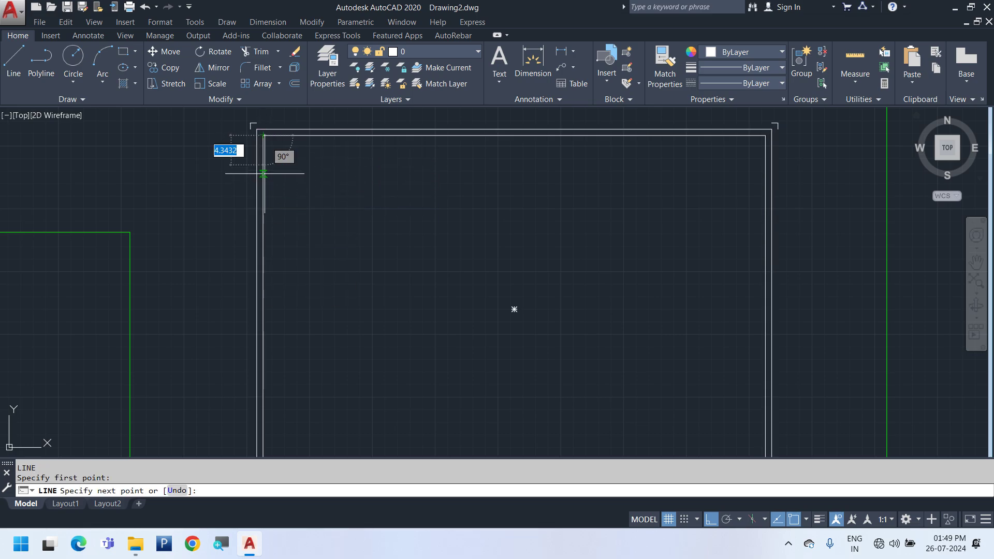
middle_click_drag(312, 333, 279, 166)
scroll(238, 309, "up", 4)
left_click(219, 325)
key("Escape")
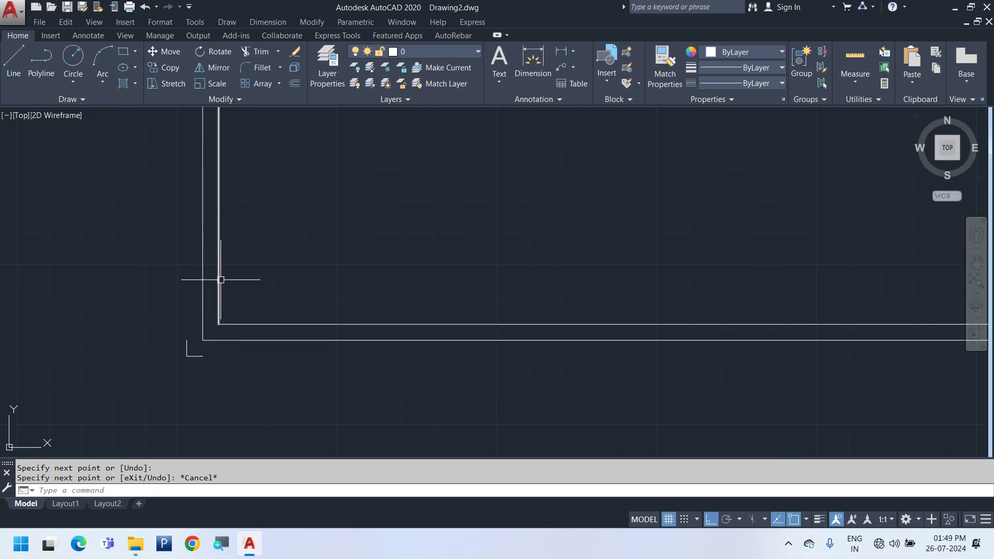
- Move the new vertical line 15 units to the right, into the innermost rectangle
left_click(217, 279)
type("m")
key("Return")
left_click(288, 243)
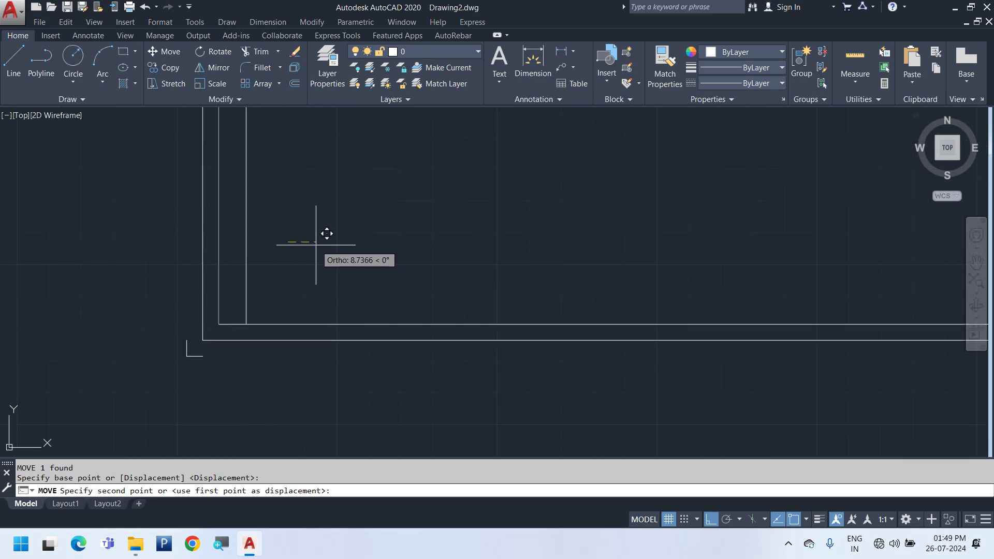
type("15")
key("Return")
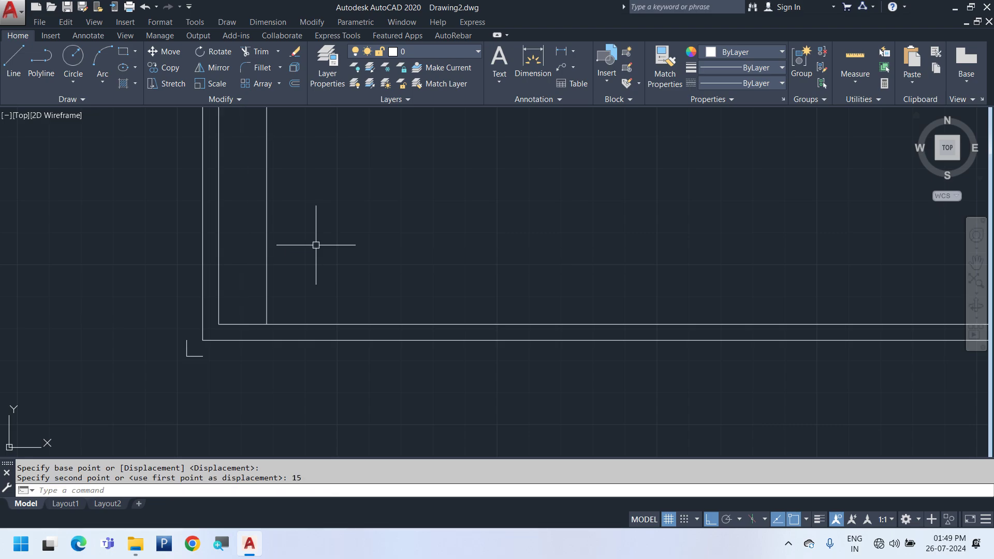
key("Escape")
scroll(279, 411, "down", 3)
middle_click_drag(313, 302, 258, 285)
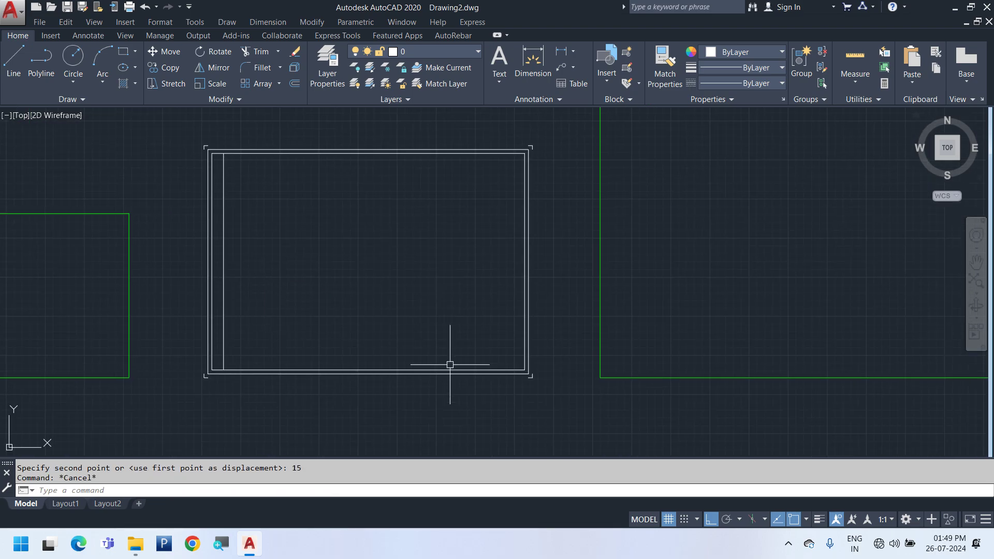
scroll(187, 301, "up", 3)
left_click(232, 392)
middle_click_drag(230, 141, 230, 209)
left_click(219, 144)
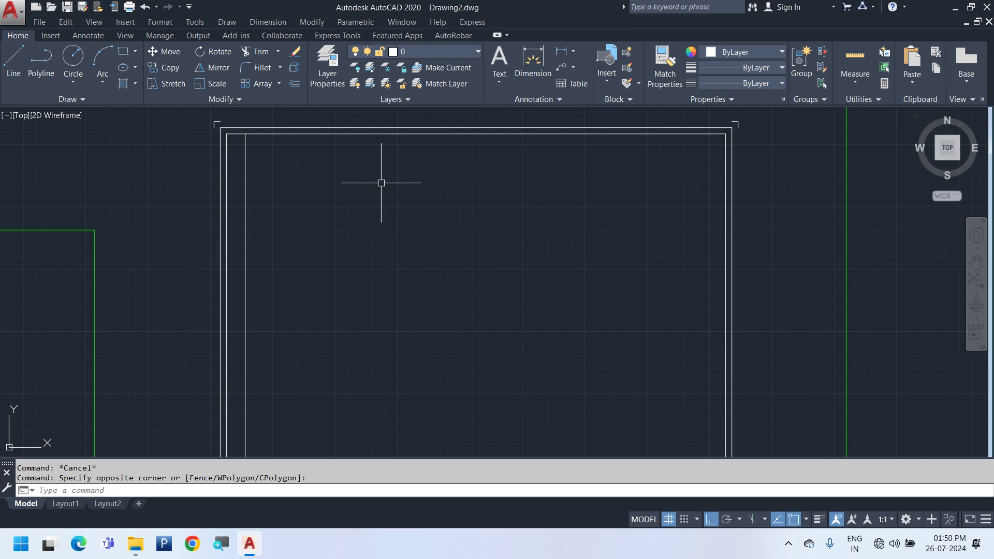
scroll(240, 153, "down", 2)
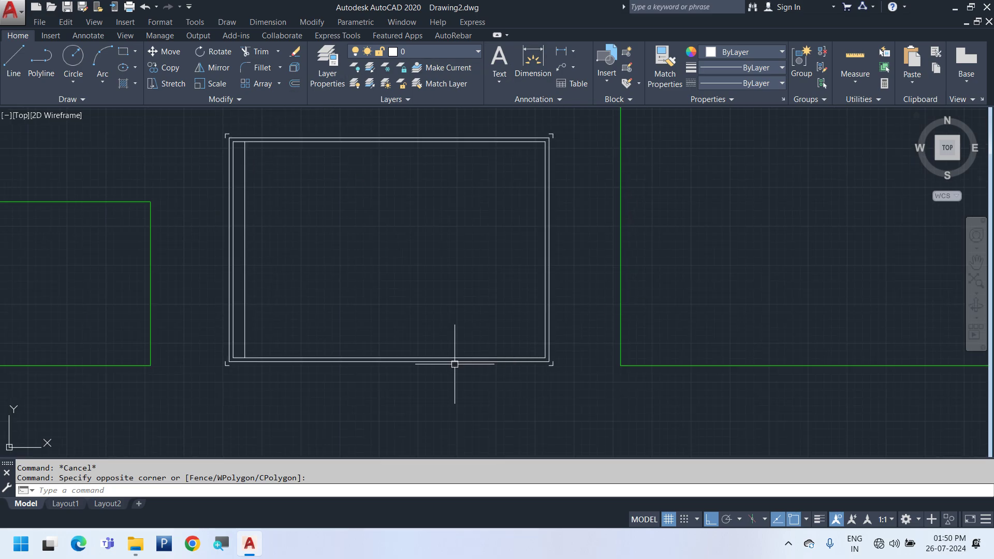
left_click(443, 54)
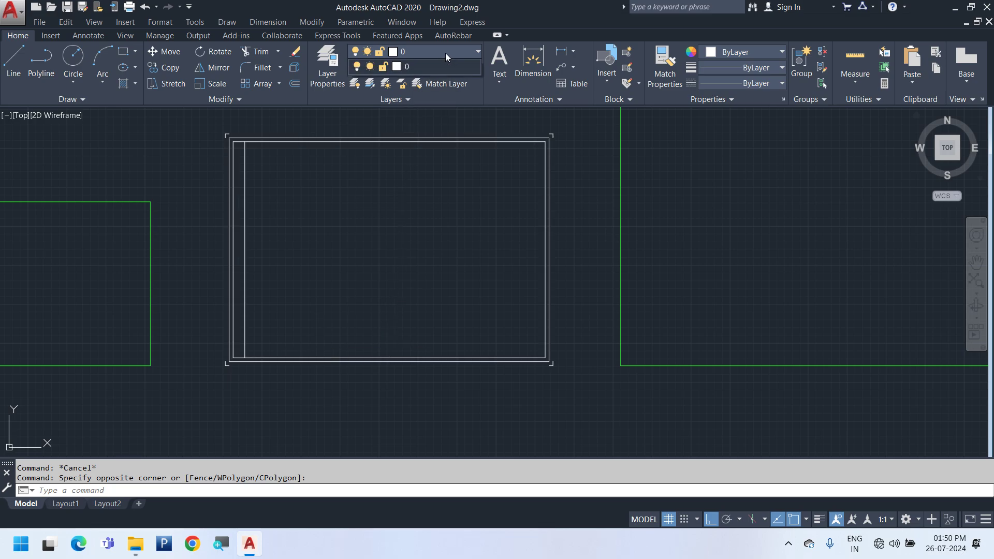
left_click(448, 53)
middle_click_drag(330, 240, 318, 266)
key("Escape")
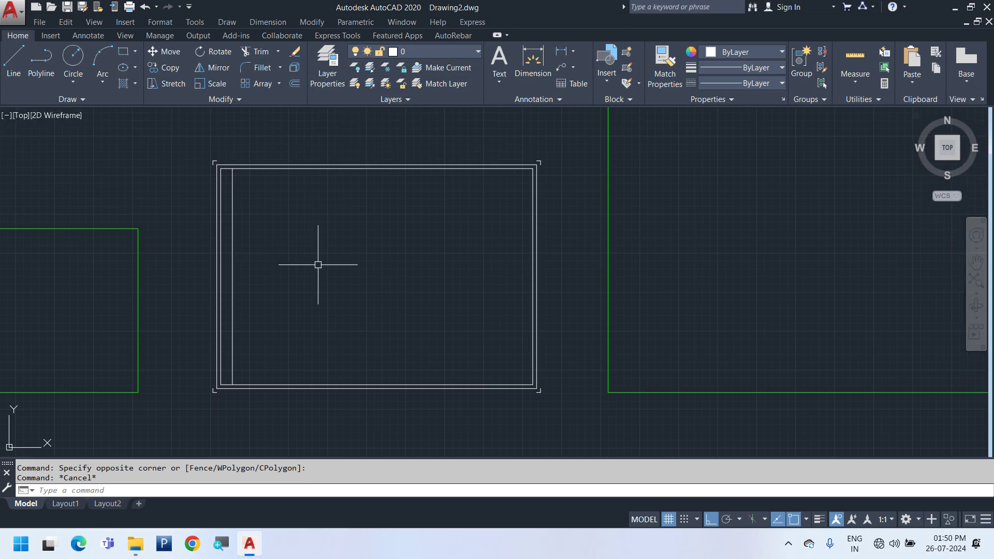
- Check the horizontal distance between the A3 sheet's lower corner marks with a temporary linear dimension
scroll(478, 452, "up", 5)
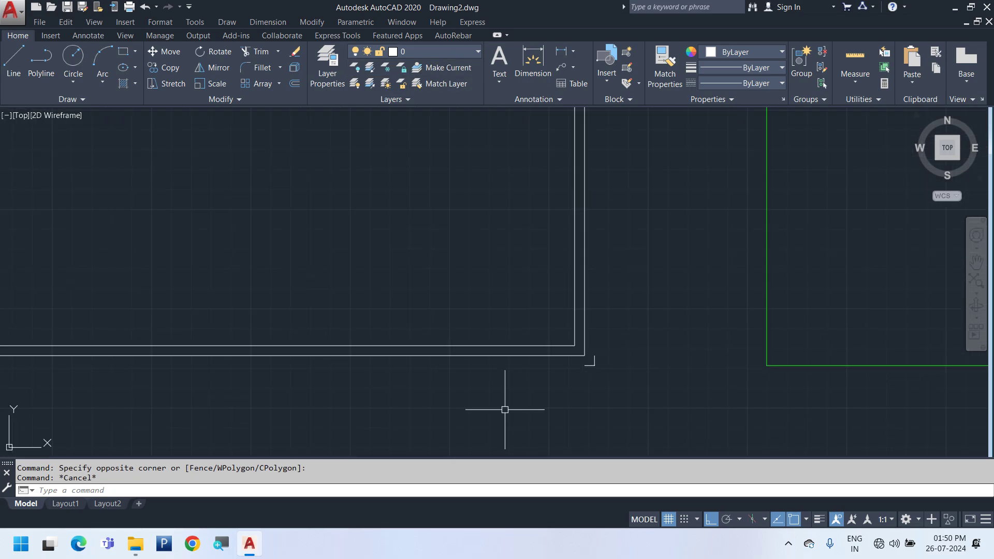
left_click(268, 21)
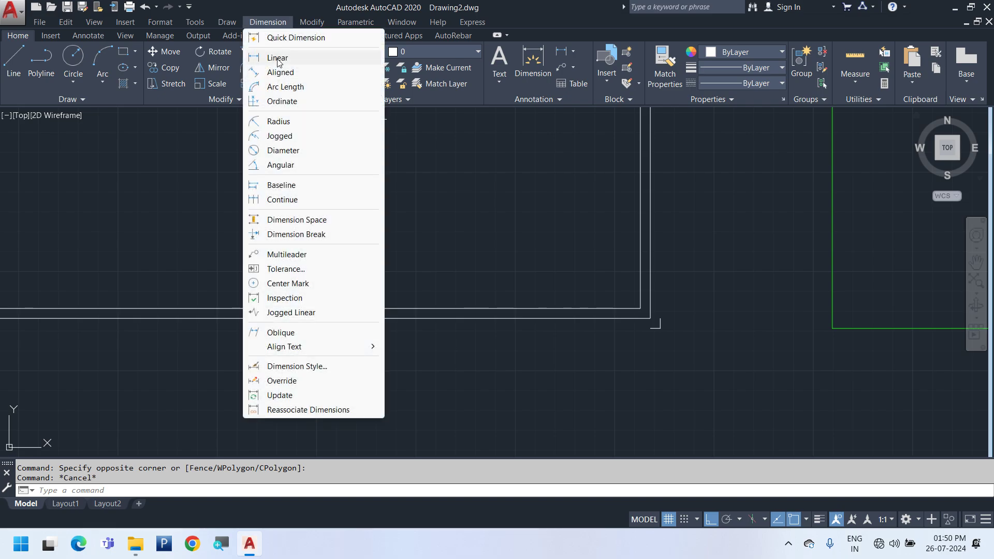
left_click(271, 58)
scroll(634, 337, "up", 4)
left_click(701, 332)
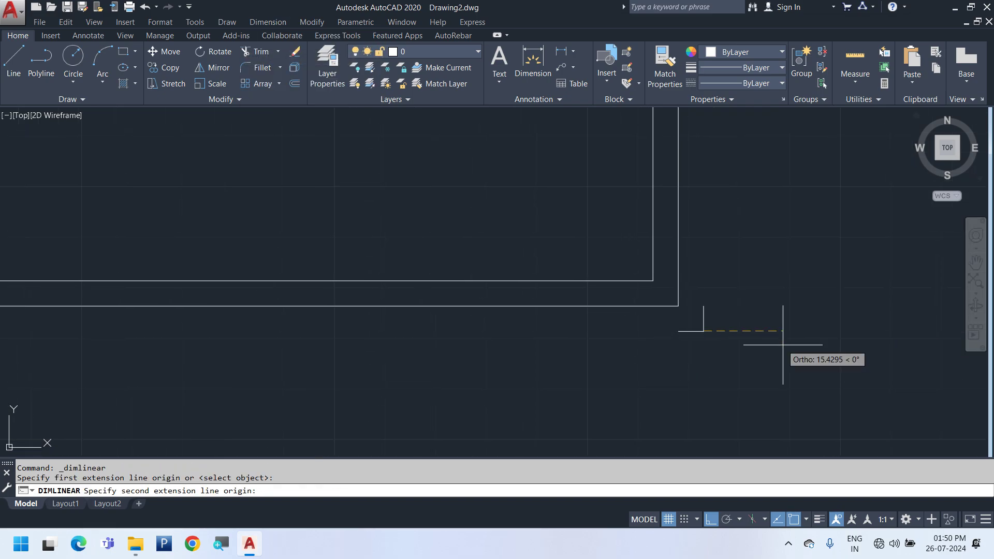
scroll(783, 346, "down", 4)
middle_click_drag(75, 375, 422, 347)
scroll(264, 311, "up", 6)
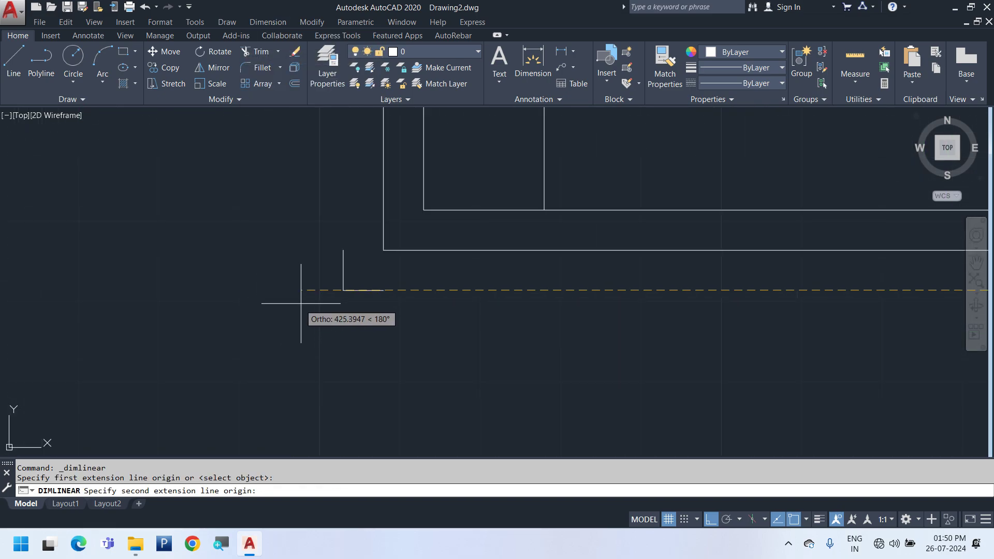
left_click(342, 290)
scroll(315, 293, "down", 4)
middle_click_drag(610, 366, 247, 289)
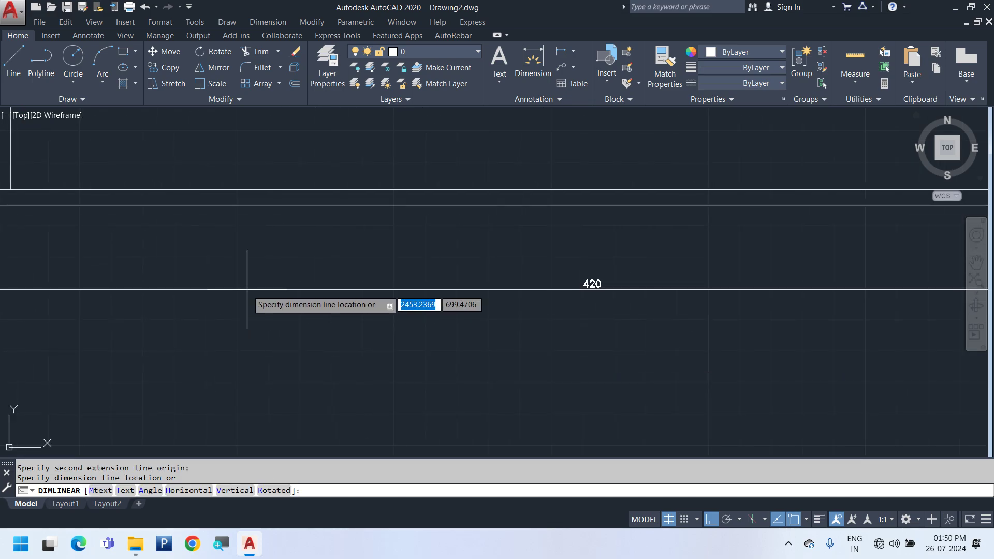
scroll(251, 291, "down", 3)
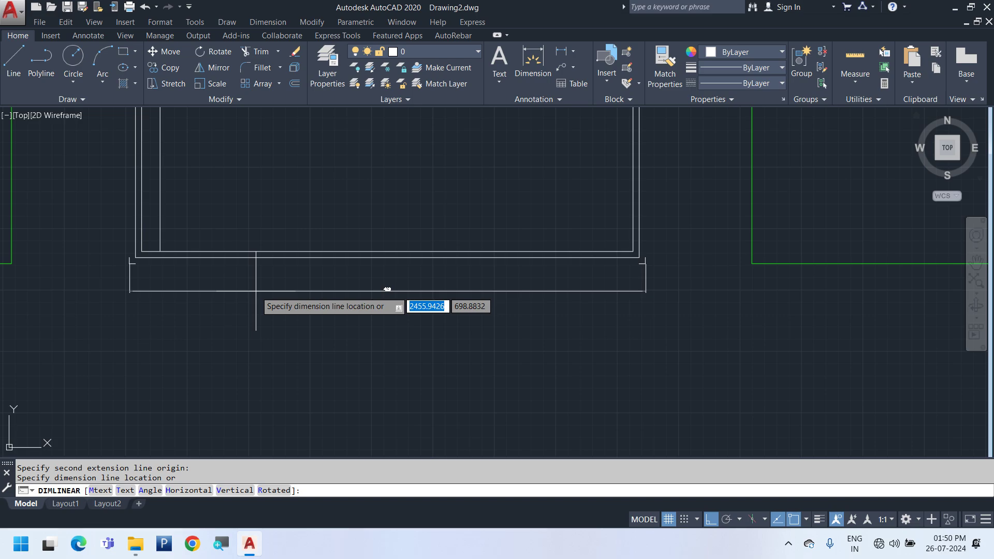
key("Escape")
- Draw a 45-degree diagonal line crossing both border rectangles near the A3 sheet's lower-right corner
middle_click_drag(376, 254, 258, 279)
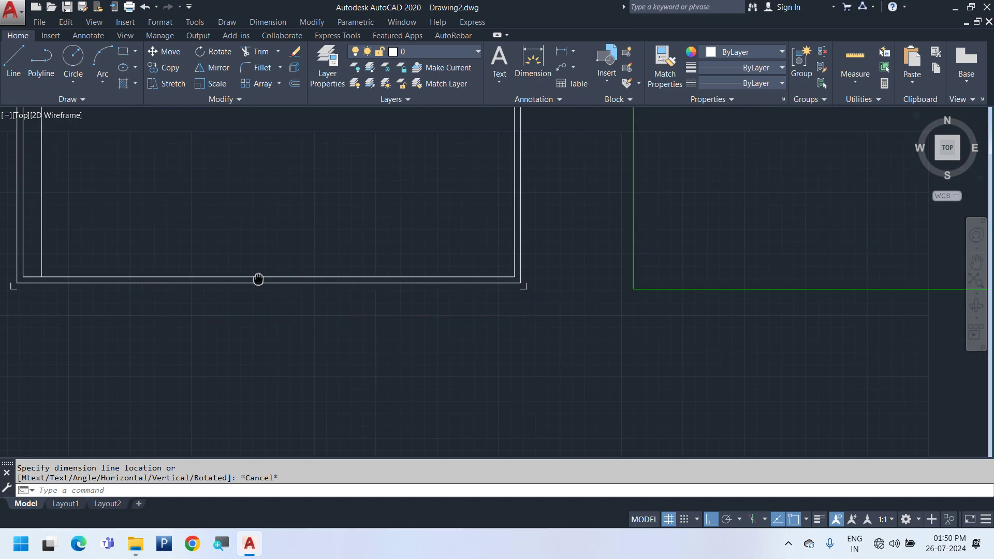
scroll(559, 302, "up", 4)
type("l")
key("Return")
scroll(444, 242, "up", 2)
scroll(447, 241, "up", 2)
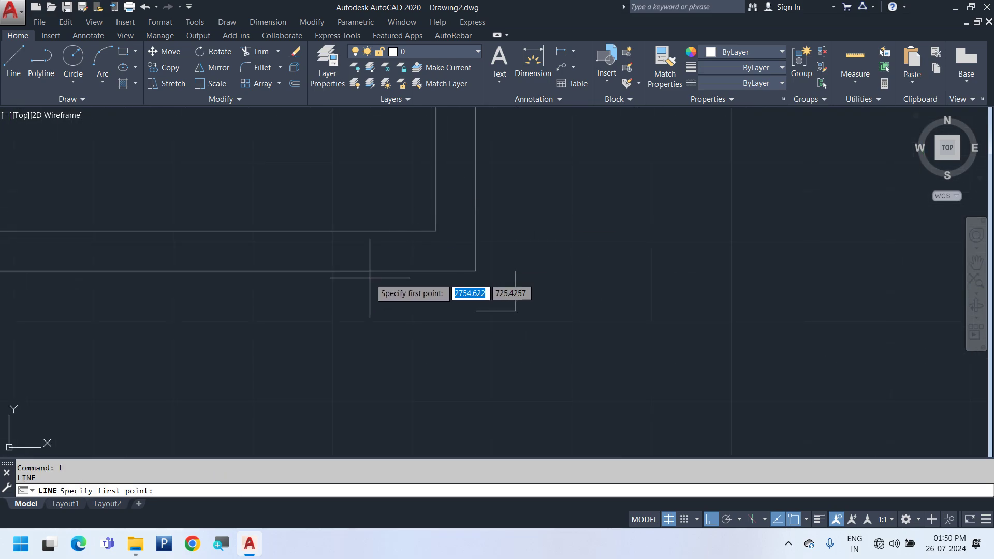
middle_click_drag(504, 203, 565, 257)
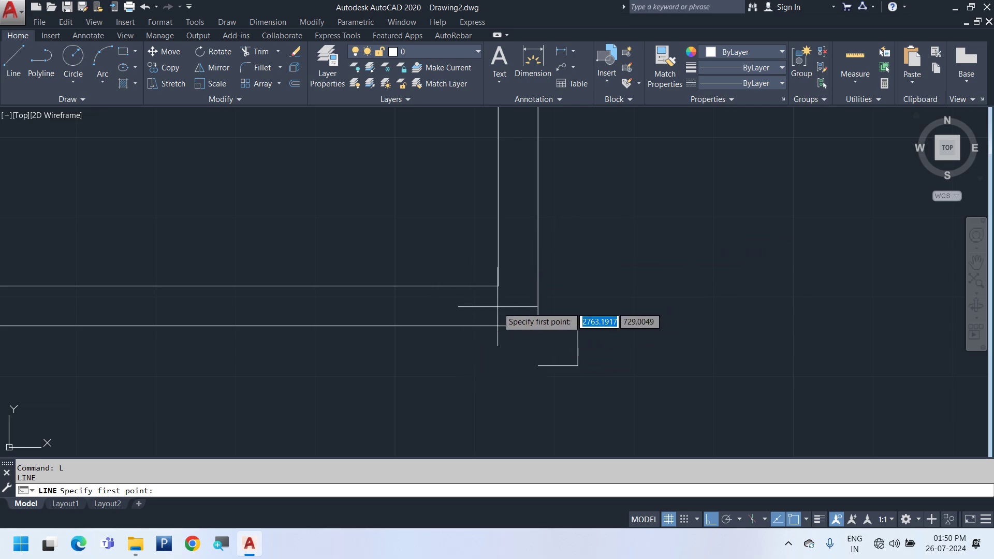
mouse_move(473, 325)
middle_mouse_down()
mouse_move(508, 289)
mouse_move(553, 268)
middle_mouse_up()
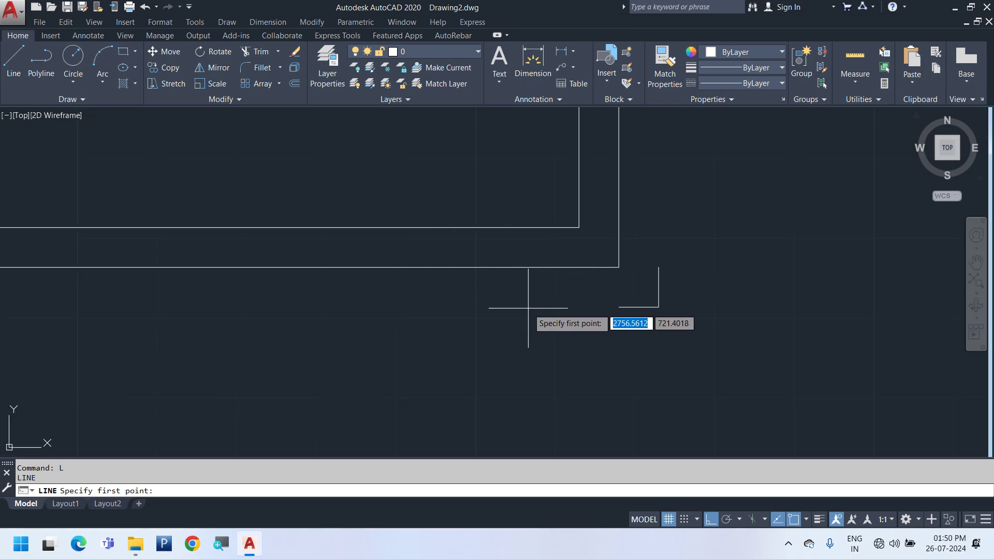
left_click(506, 327)
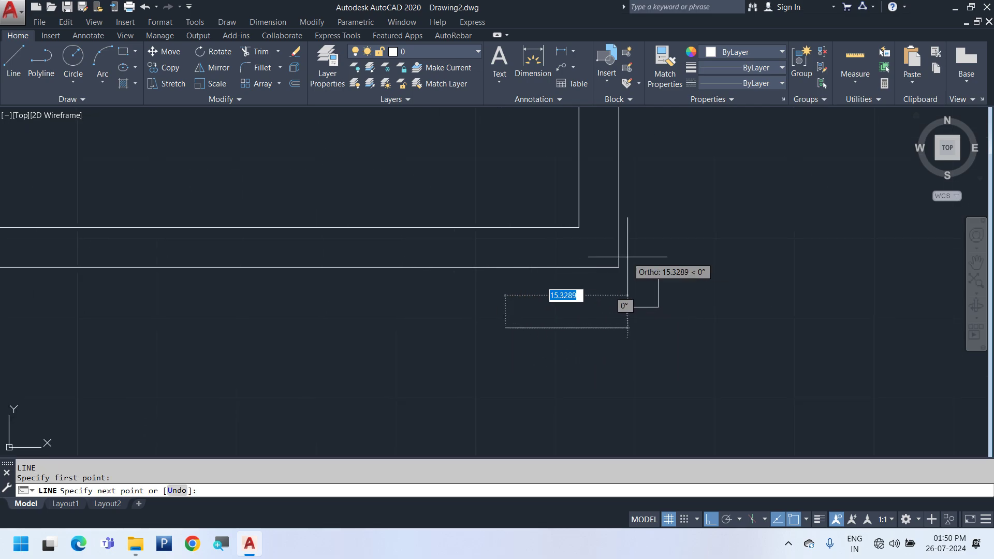
type("<45")
key("Return")
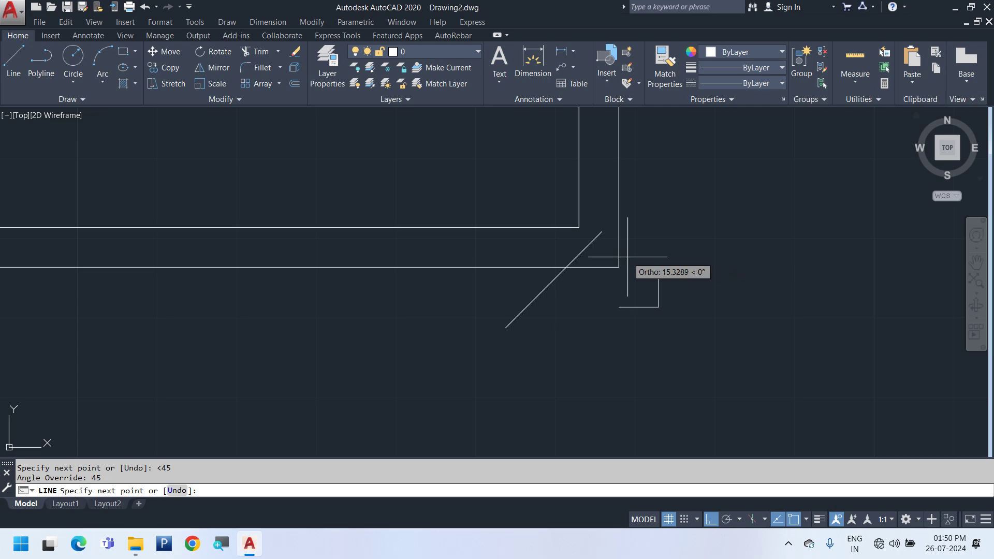
left_click(665, 168)
key("Escape")
- Move the diagonal line by its midpoint onto the inner rectangle's lower-right corner
left_click(611, 220)
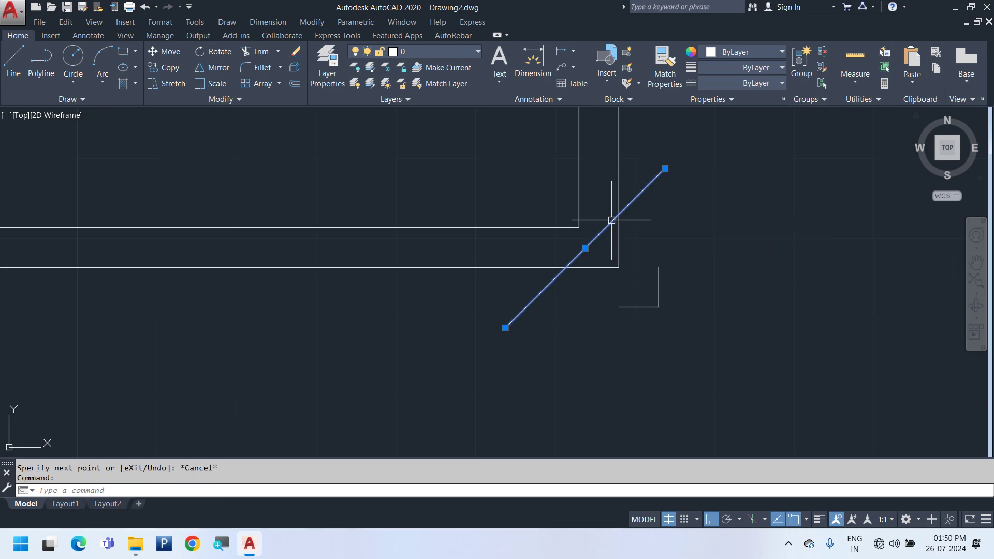
left_click(584, 248)
left_click(578, 228)
key("Escape")
key("Escape")
- Trim both ends of the diagonal line that extend beyond the outer border rectangle
type("T")
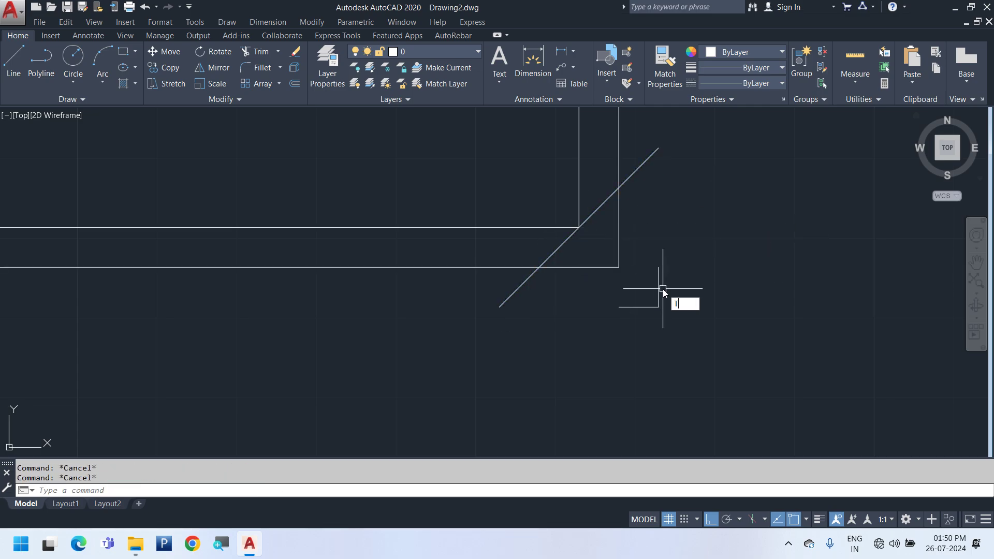
key("Return")
left_click(663, 185)
left_click(651, 158)
left_click(539, 308)
left_click(455, 281)
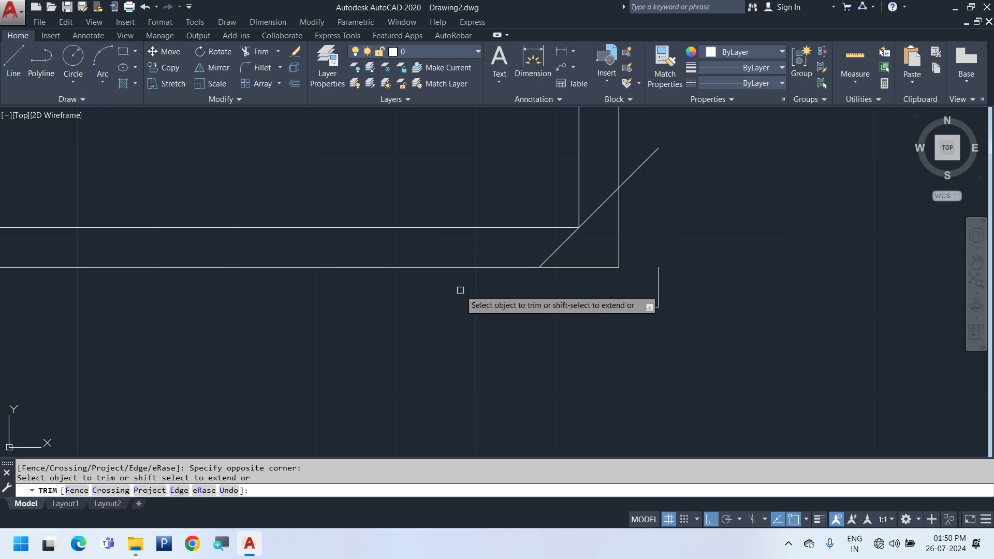
left_click(665, 210)
left_click(636, 153)
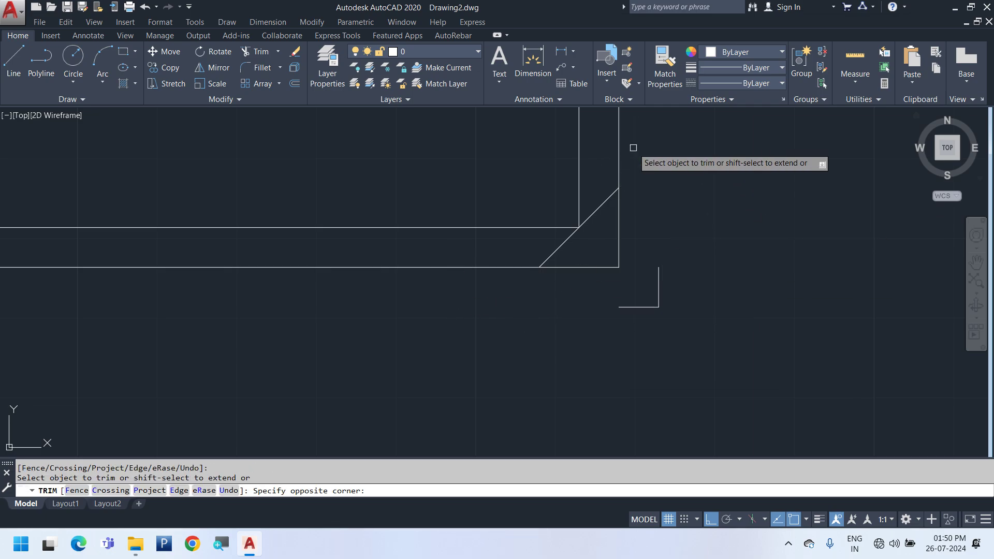
key("Escape")
- Mirror the corner diagonal about the frame's horizontal centerline to the upper-right corner, keeping the original
left_click(600, 205)
scroll(683, 324, "down", 8)
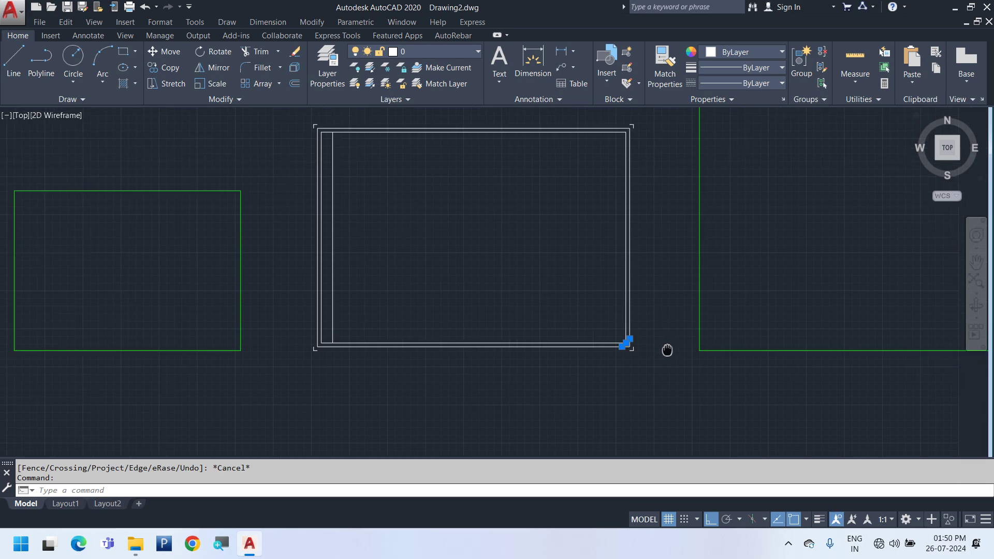
type("MI")
key("Return")
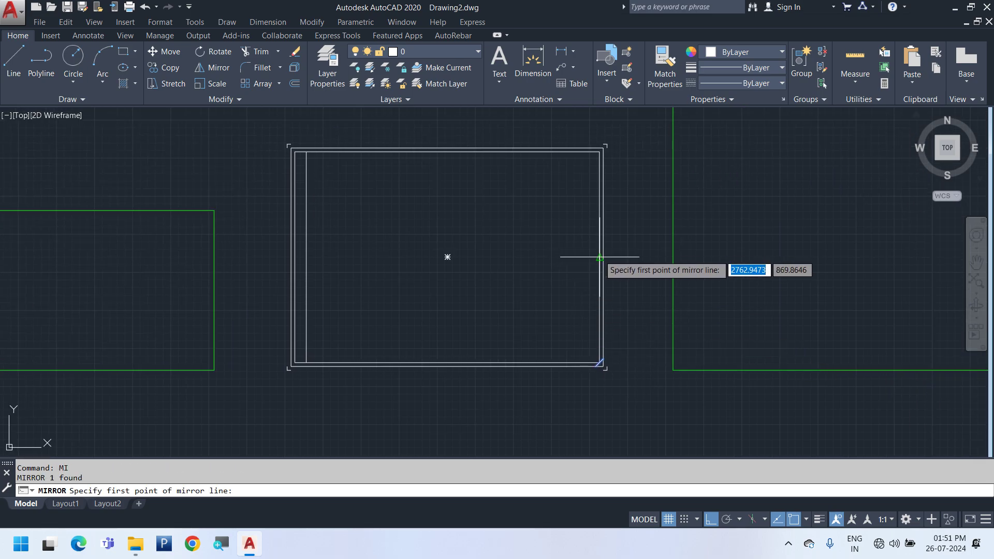
left_click(634, 257)
left_click(636, 256)
key("Return")
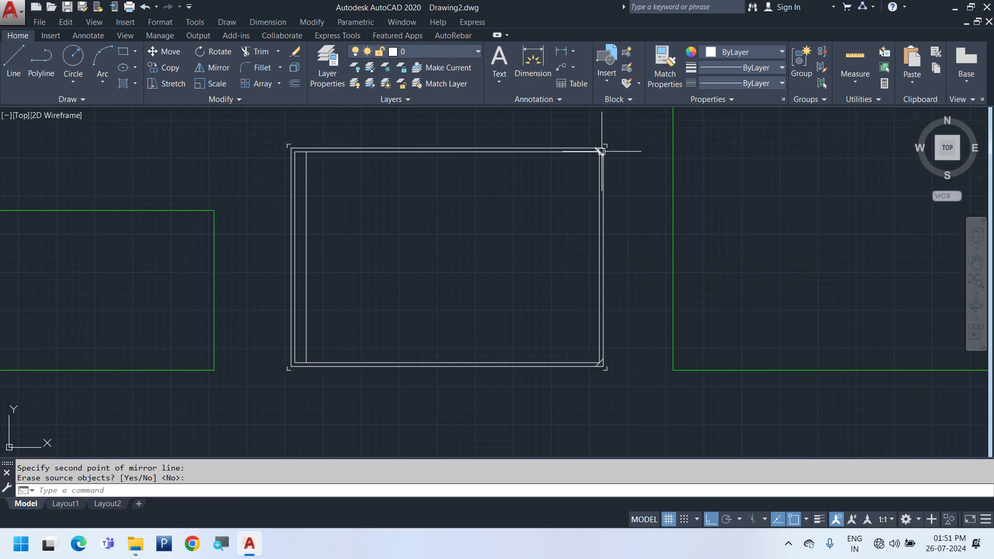
- Mirror the upper-right diagonal about the frame's vertical centerline to the upper-left corner, keeping the source line
scroll(599, 151, "up", 6)
left_click(597, 156)
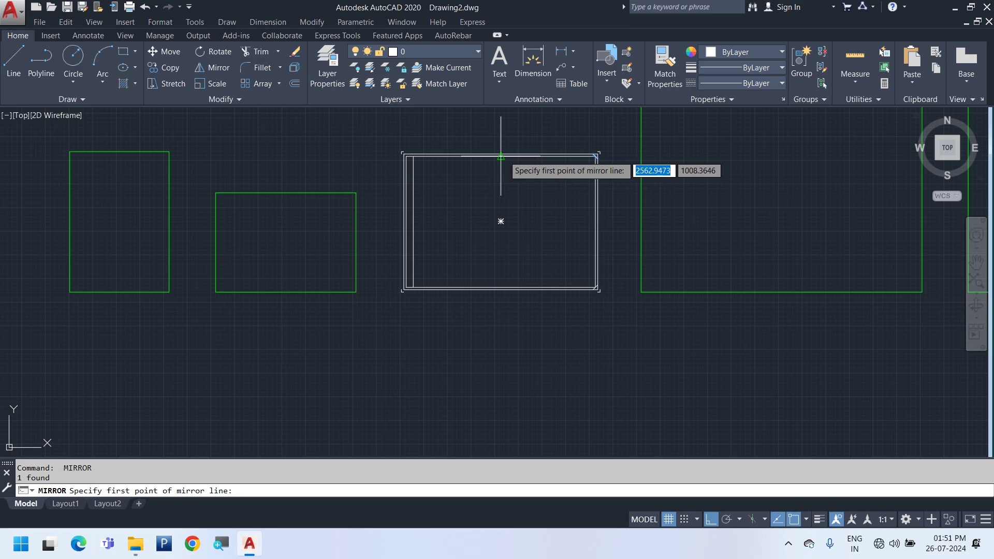
left_click(501, 220)
left_click(499, 133)
scroll(595, 155, "up", 5)
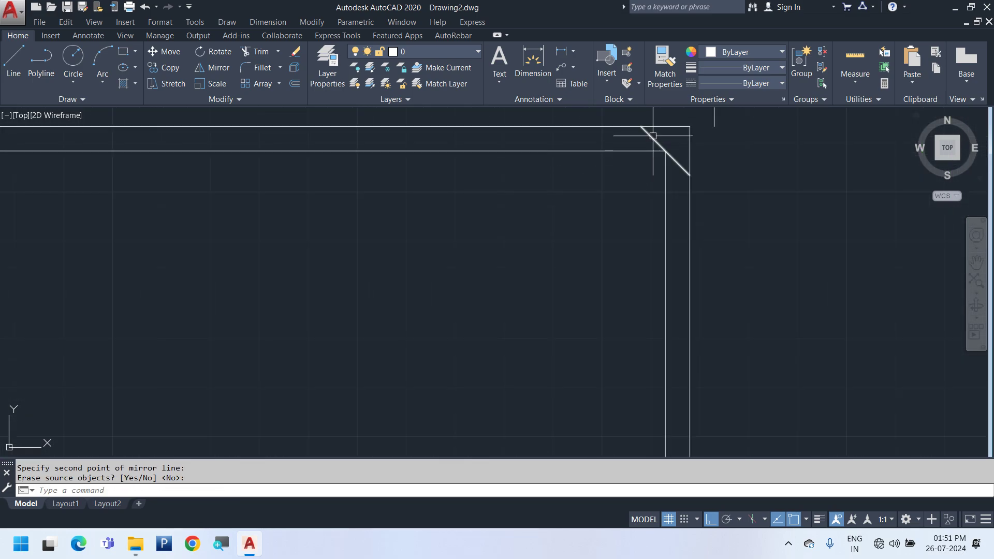
key("Return")
- Delete the diagonal line at the A3 frame's upper-right corner
left_click(596, 156)
key("Delete")
scroll(615, 288, "down", 3)
scroll(616, 288, "down", 4)
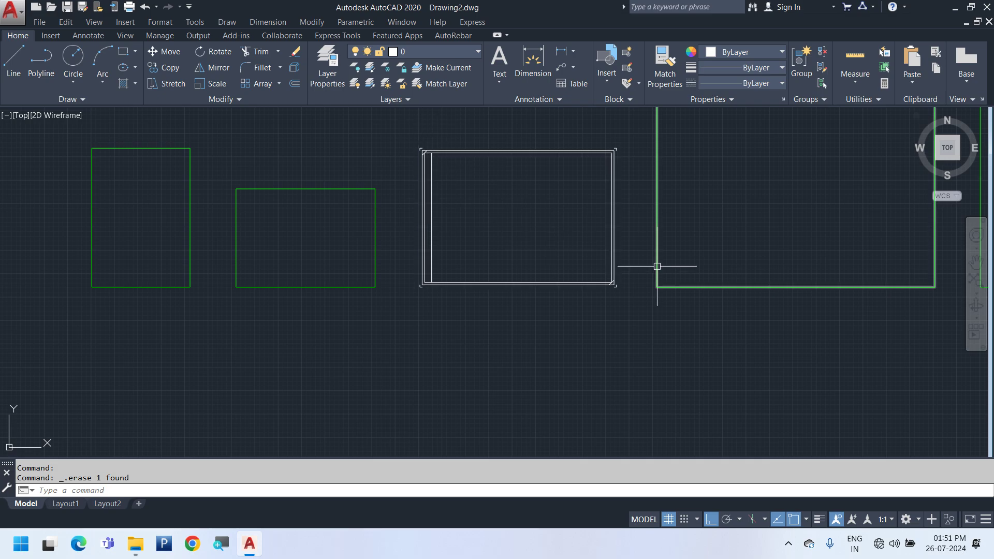
- Fill the triangle at the A3 border's lower-right corner with a SOLID hatch
scroll(614, 284, "up", 6)
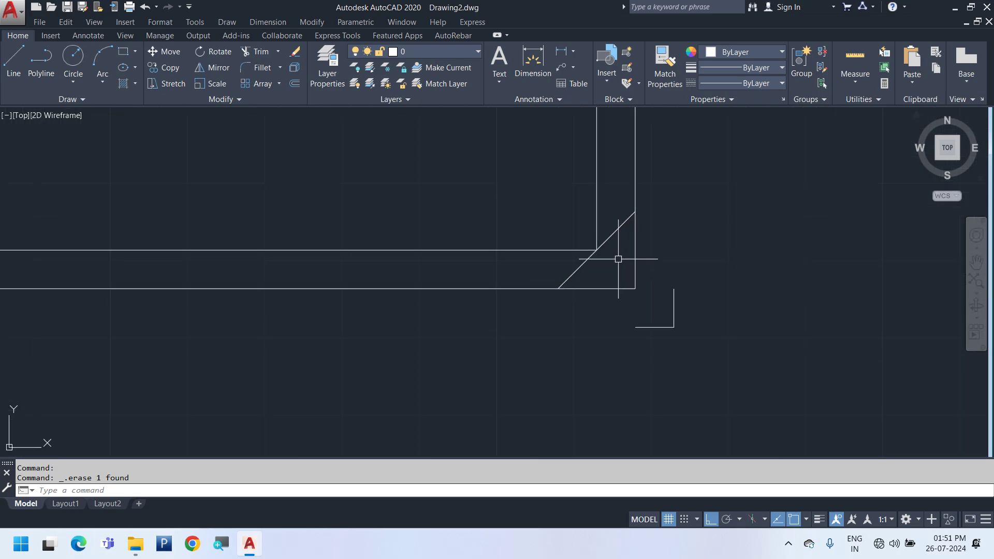
key("Return")
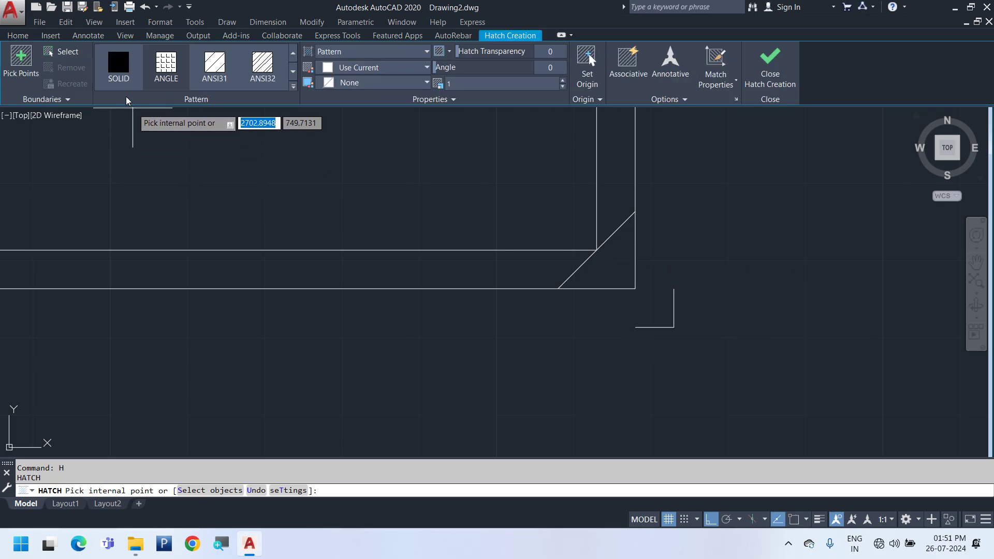
left_click(116, 71)
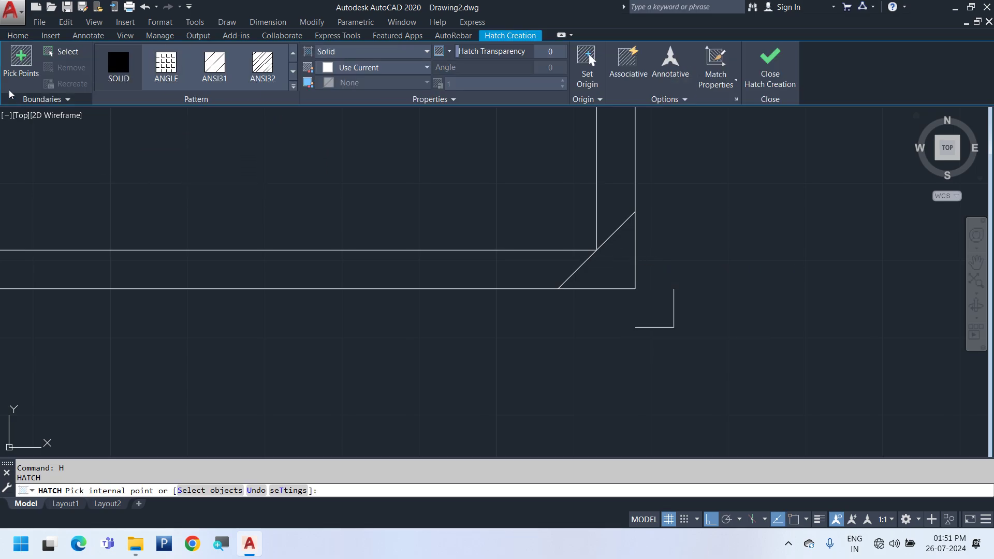
left_click(21, 59)
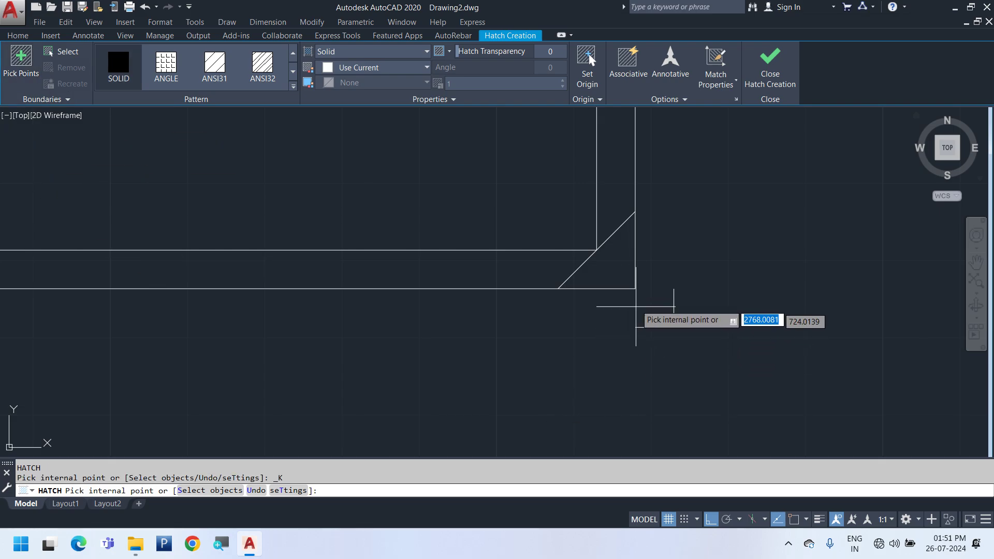
left_click(628, 274)
key("Return")
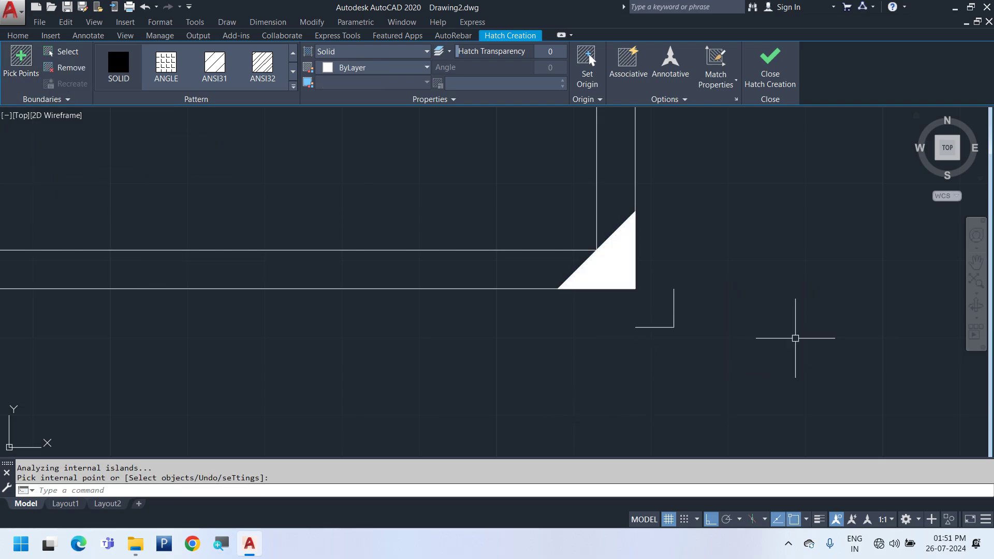
- Fill the triangle at the A3 border's upper-left corner with the same solid hatch
scroll(787, 339, "down", 6)
scroll(622, 241, "up", 5)
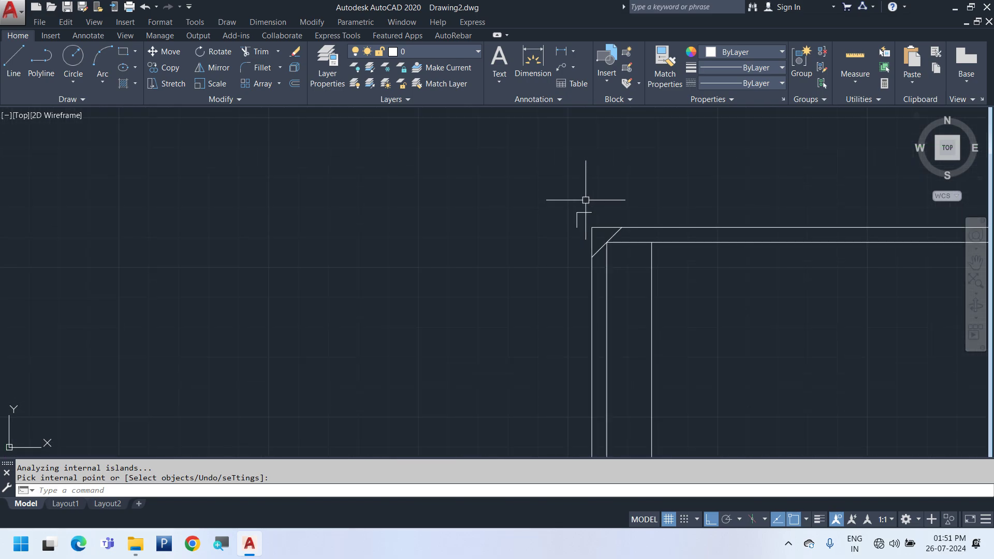
key("Return")
left_click(584, 192)
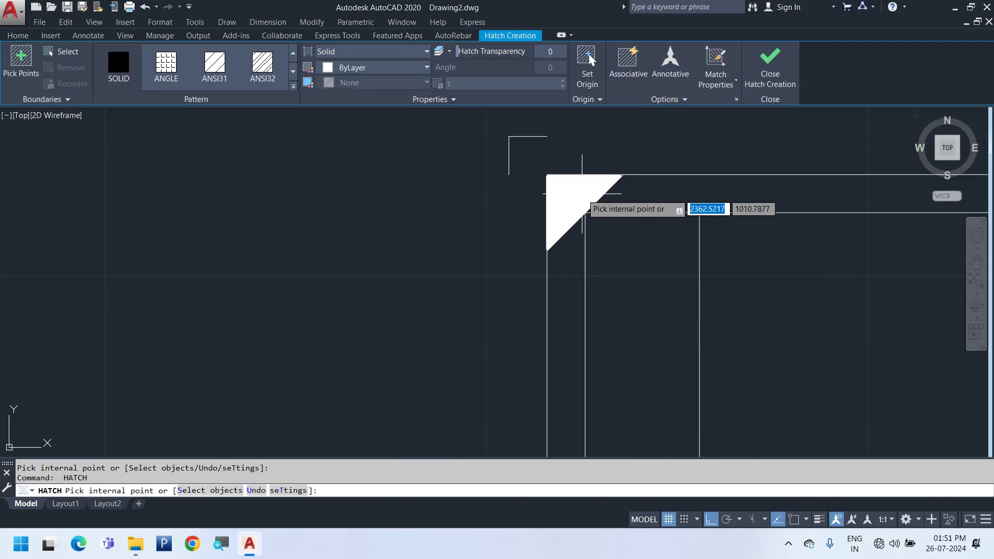
key("Return")
scroll(241, 201, "down", 6)
scroll(240, 201, "down", 4)
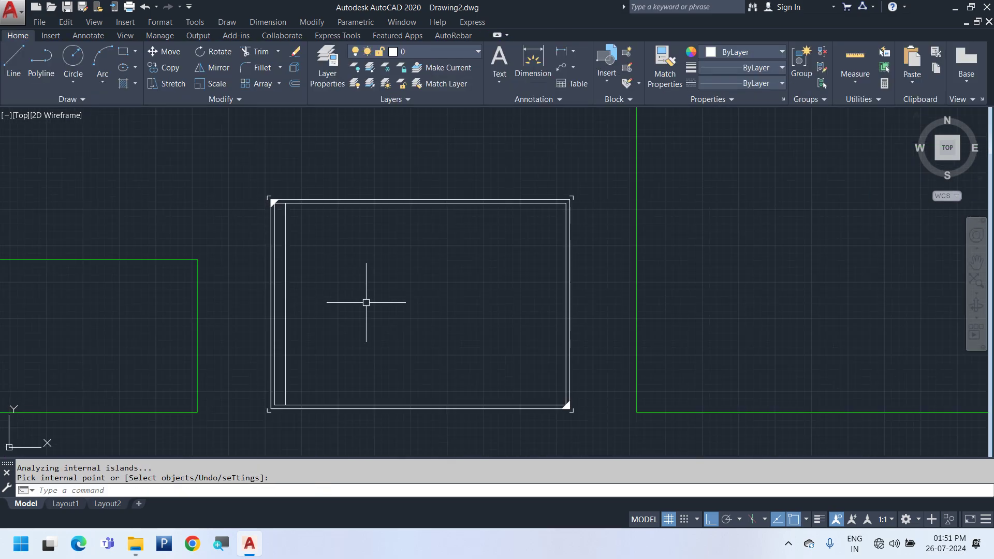
middle_click_drag(367, 303, 392, 270)
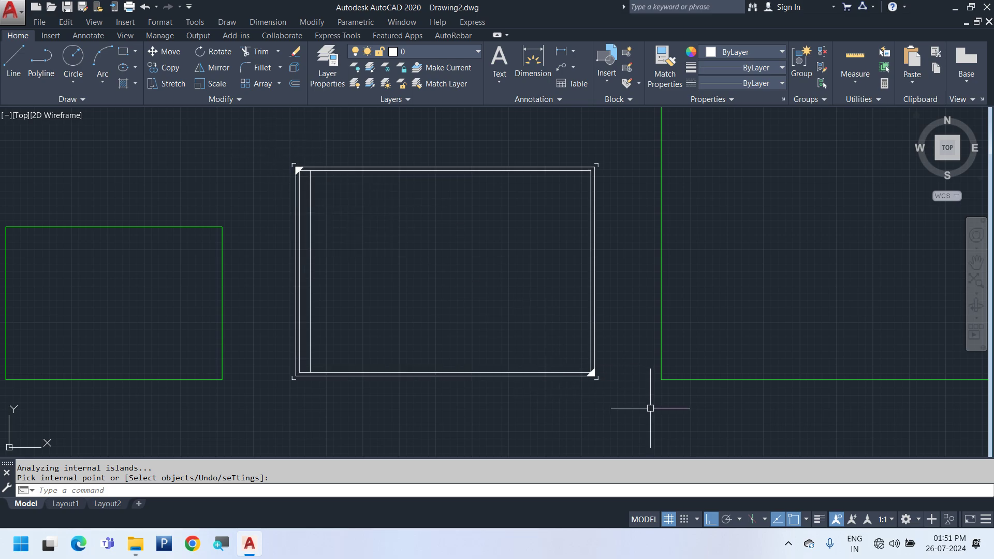
- Draw a line 50 units left from the inner rectangle's lower-right corner, then straight down to the outer rectangle's lower edge
scroll(596, 393, "up", 3)
type("l")
key("Return")
scroll(581, 346, "up", 6)
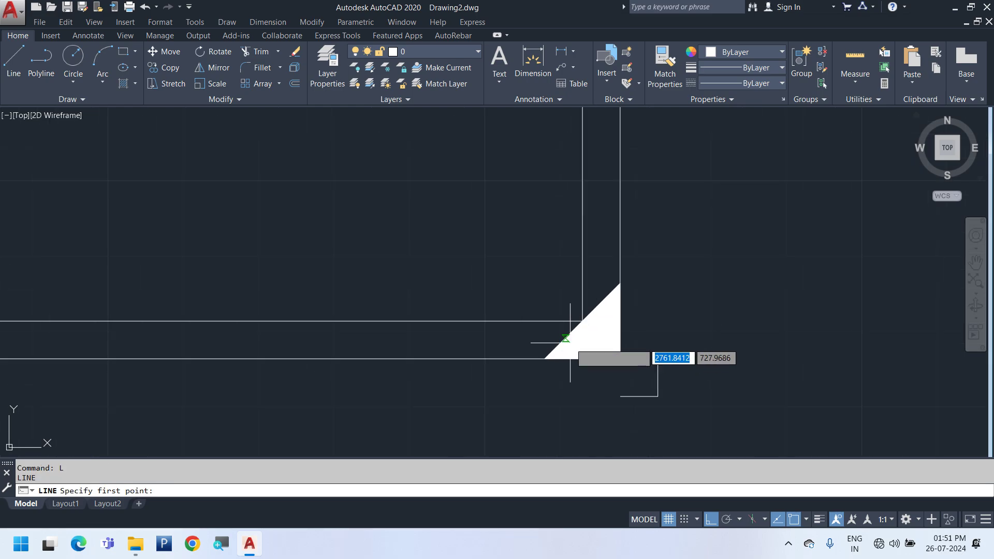
left_click(582, 321)
scroll(348, 253, "down", 2)
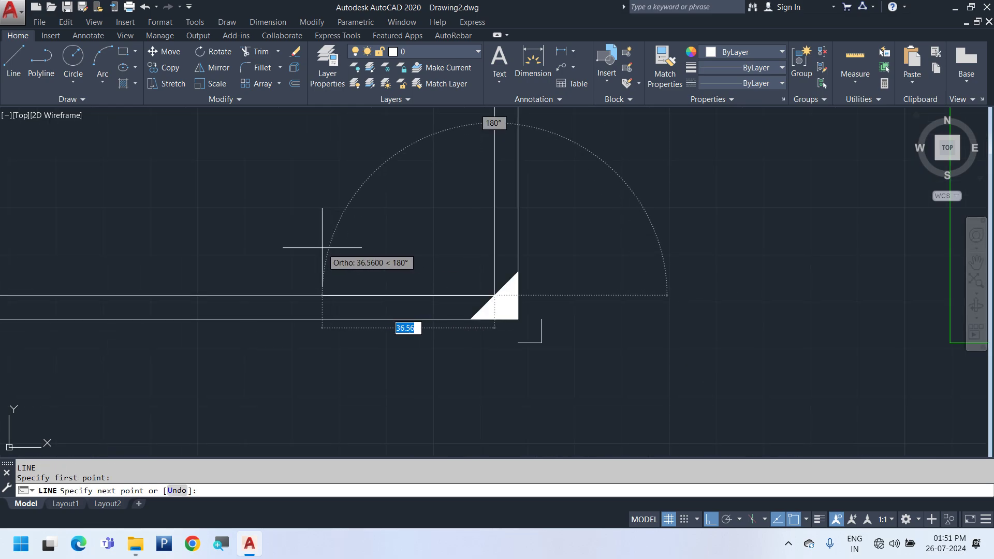
type("50")
key("Return")
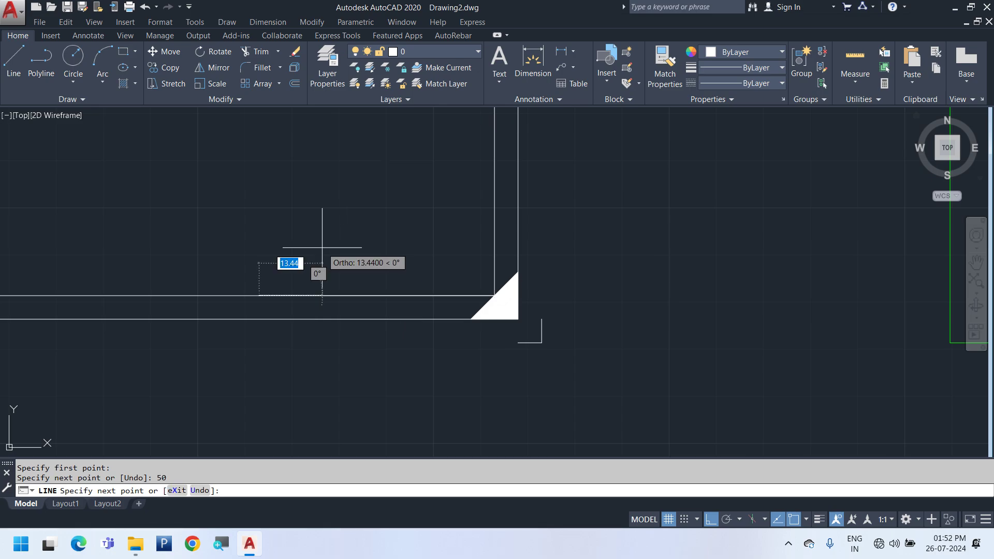
left_click(259, 318)
key("Escape")
- Delete the horizontal helper line running along the inner rectangle's lower edge from its lower-right corner
left_click(279, 294)
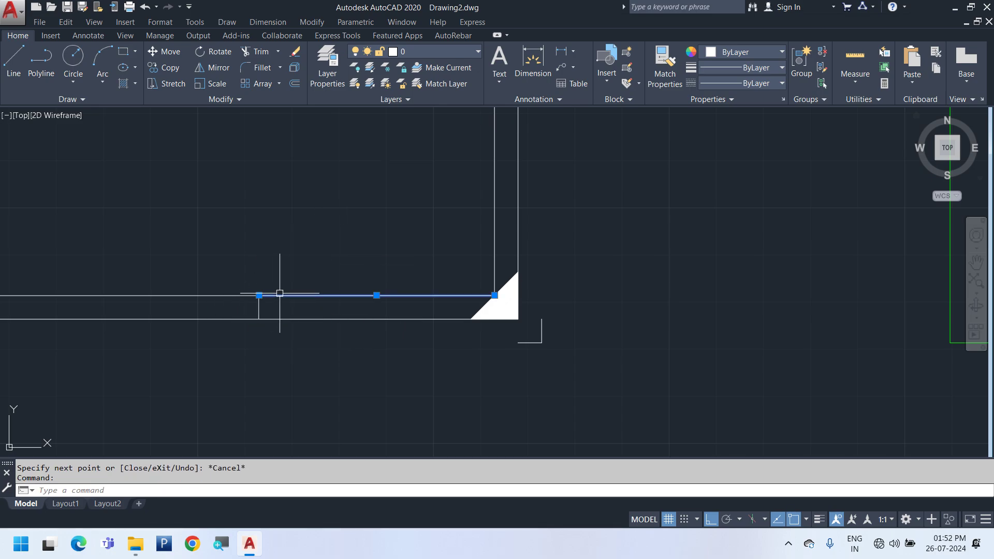
key("Delete")
- Copy the short division tick in the A3 border's lower strip 50 units to the left
scroll(341, 293, "down", 3)
middle_click_drag(266, 343, 453, 328)
scroll(511, 245, "up", 2)
left_click(450, 256)
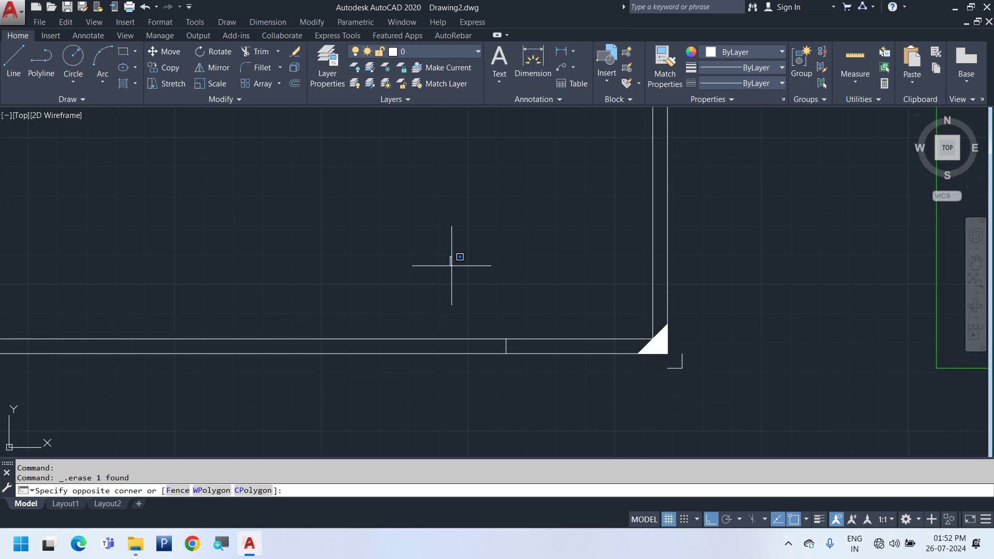
left_click(532, 388)
right_click(548, 253)
left_click(595, 318)
scroll(614, 228, "down", 3)
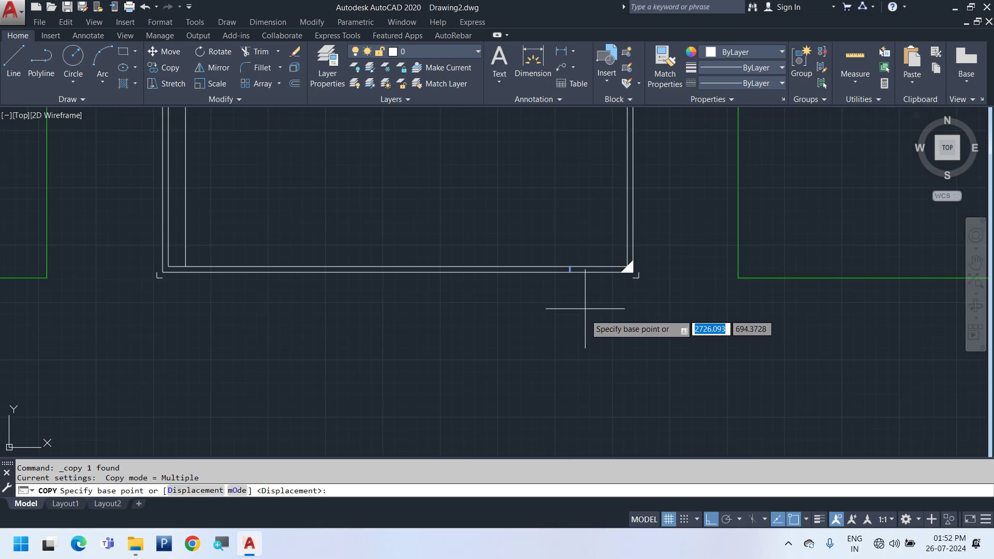
left_click(599, 335)
type("50")
key("Return")
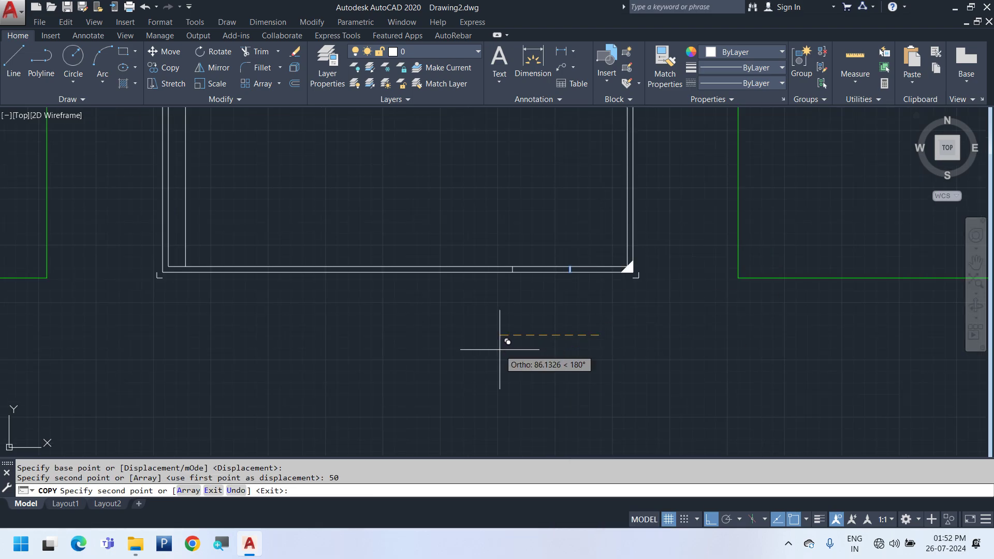
- Place further copies of the division tick 100, 150, 200, 250 and 300 units to the left along the lower strip
type("100")
key("Return")
type("1")
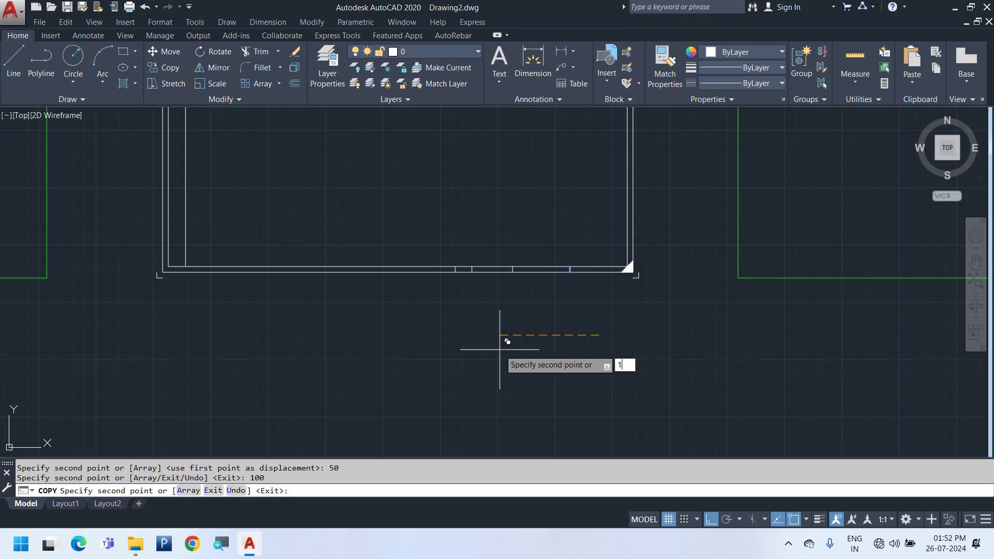
type("50")
key("Return")
type("200")
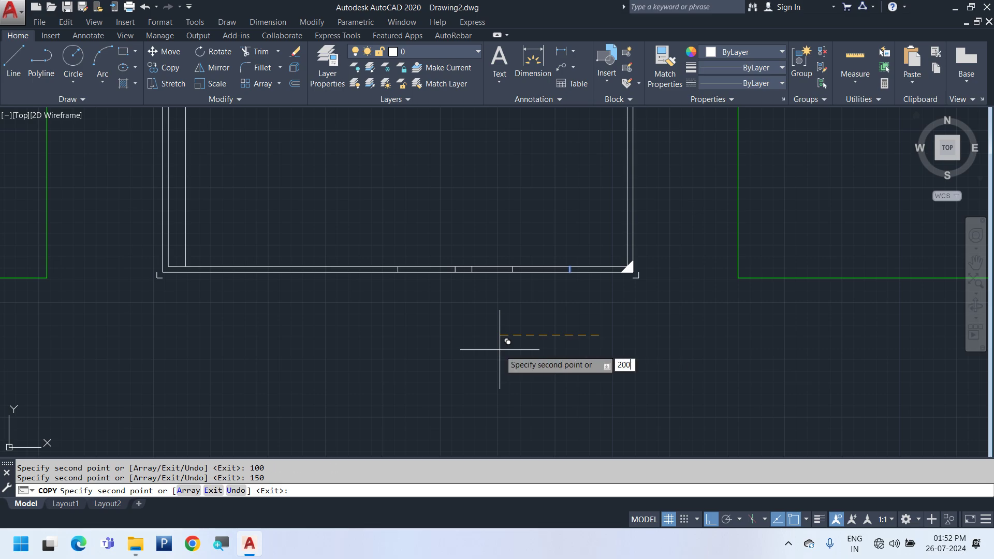
key("Return")
type("250")
key("Return")
type("300")
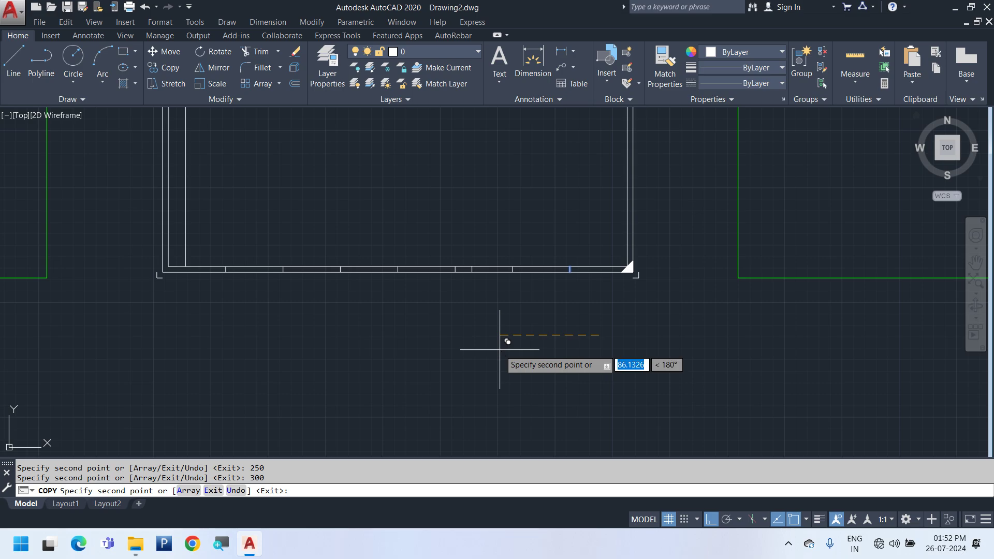
key("Return")
key("Escape")
- Copy the leftmost division tick another 50 units left, to the inner rectangle's lower-left corner
scroll(201, 264, "up", 5)
left_click(214, 244)
left_click(327, 326)
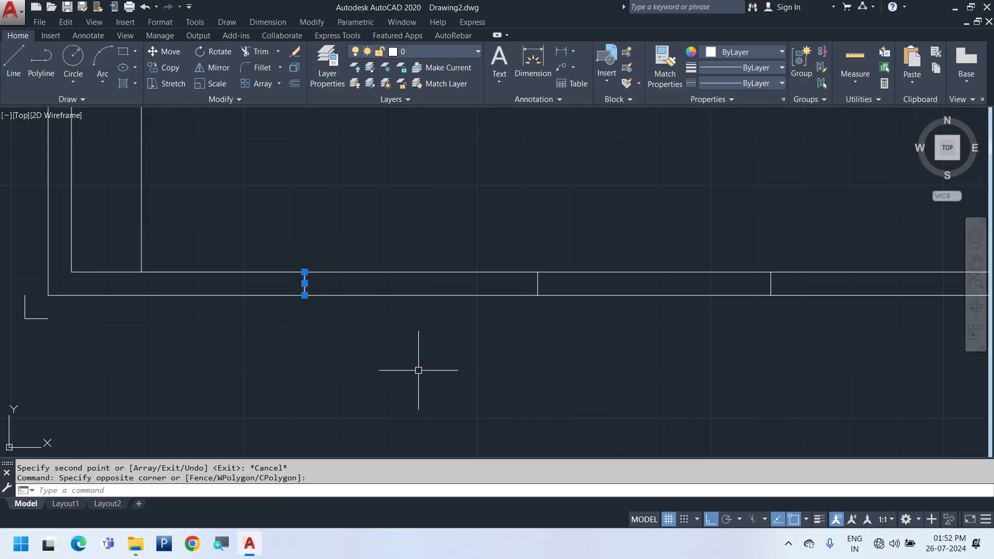
key("Return")
left_click(472, 366)
type("50")
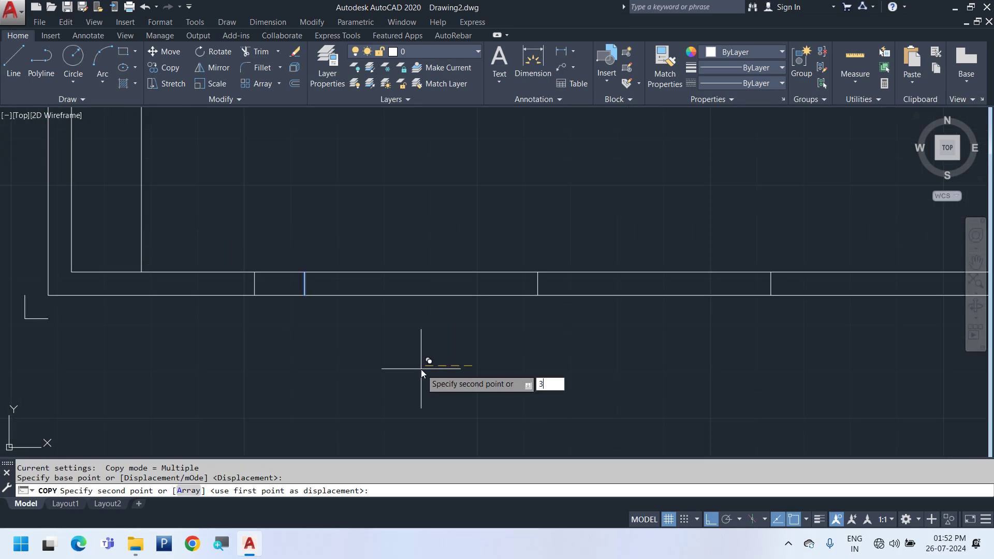
key("Return")
key("Return")
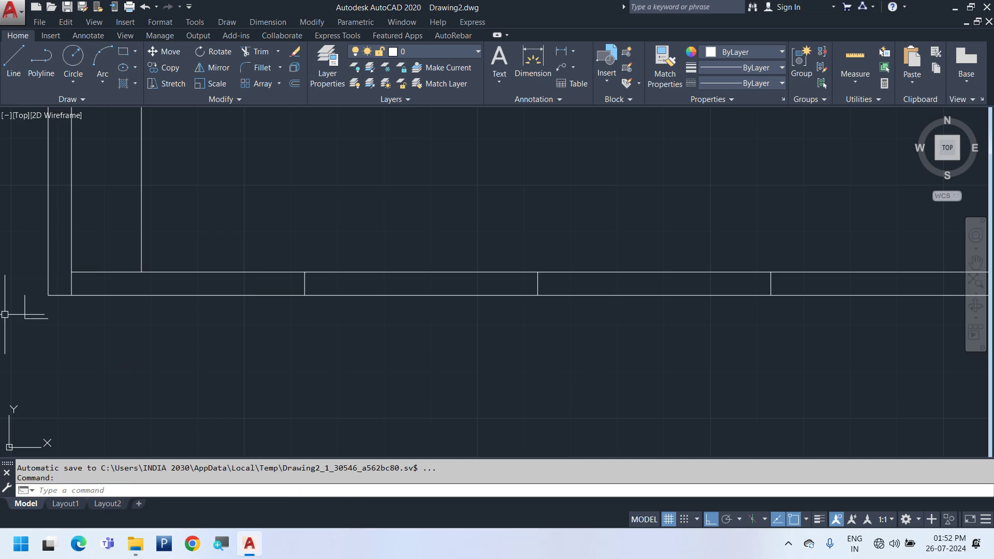
left_click(71, 286)
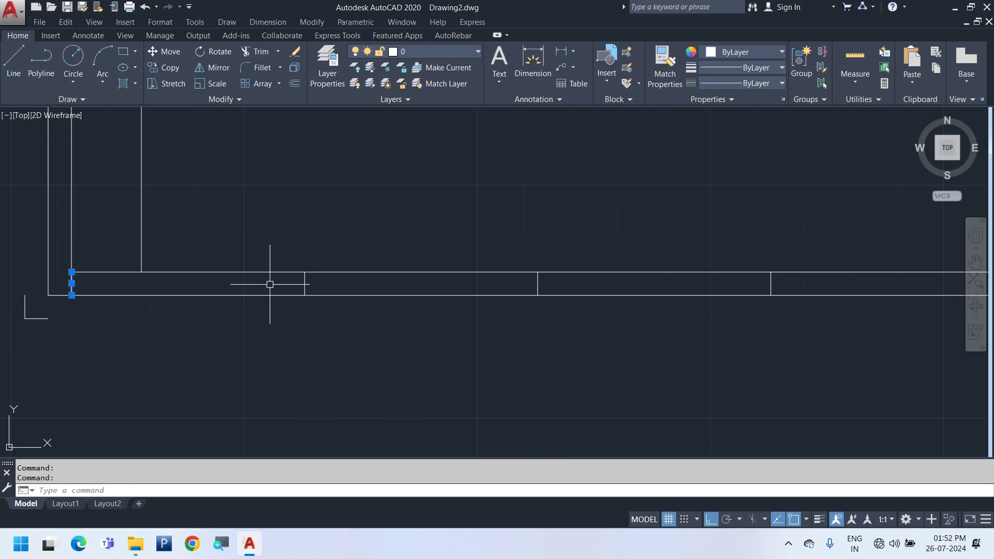
scroll(181, 311, "down", 6)
key("Escape")
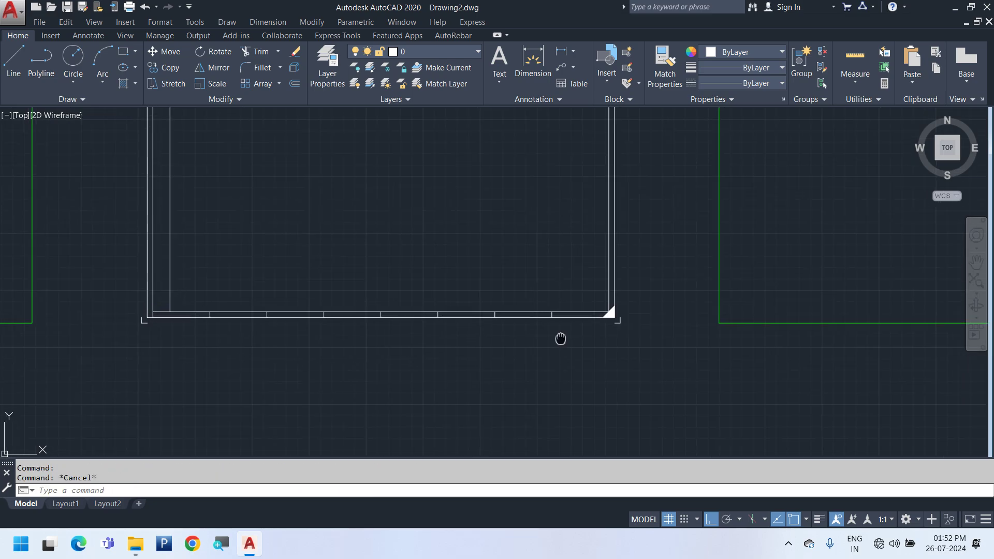
mouse_move(561, 337)
middle_mouse_down()
mouse_move(427, 360)
mouse_move(695, 334)
middle_mouse_up()
scroll(435, 361, "down", 4)
scroll(442, 365, "up", 6)
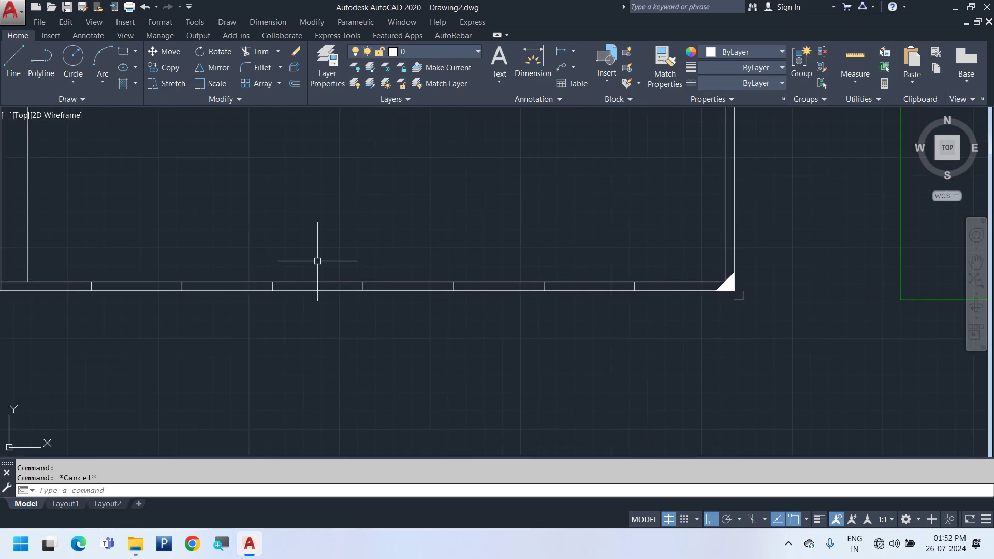
left_click(68, 247)
left_click(666, 377)
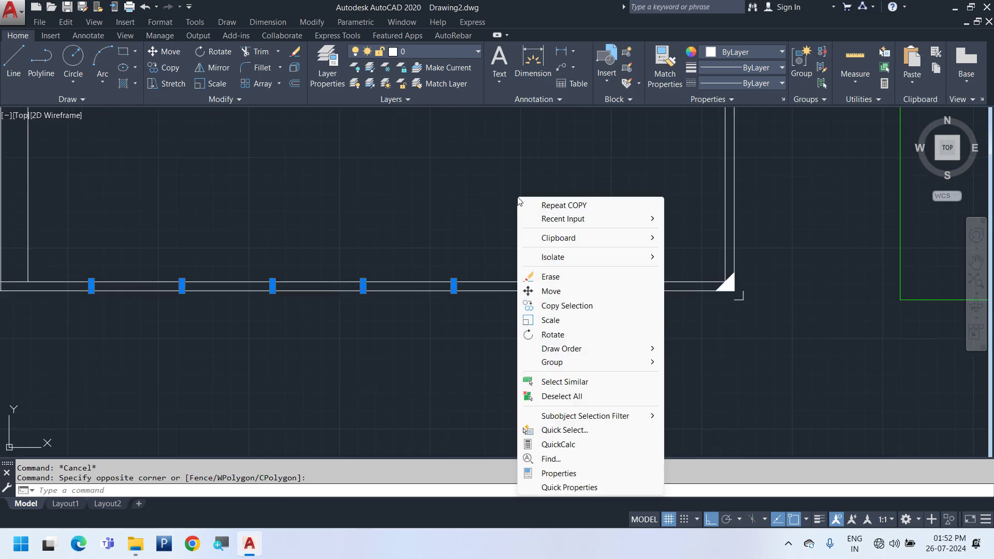
right_click(518, 306)
left_click(574, 305)
key("Escape")
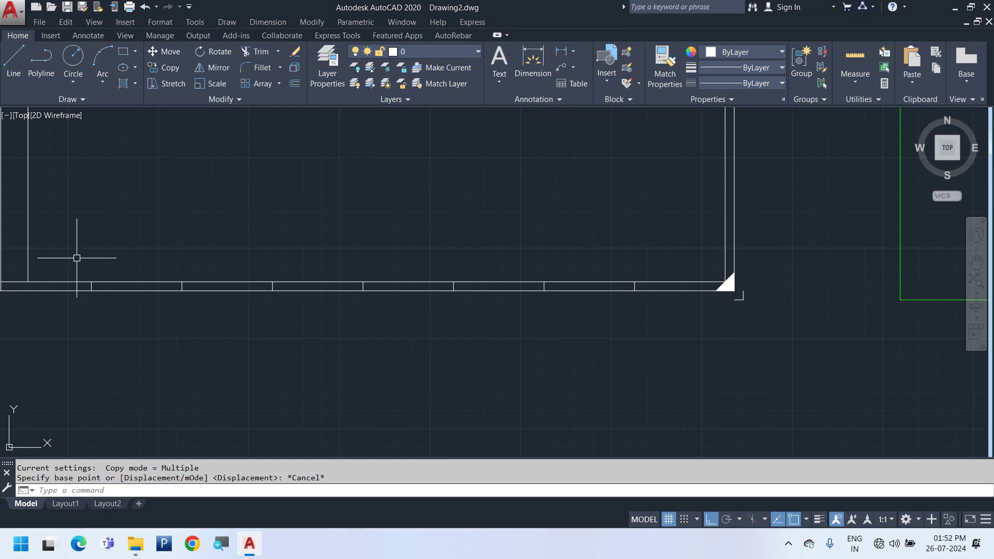
- Rotate a copy of the seven lower-strip division ticks by 270° about the outer rectangle's lower-right corner, onto the right edge
left_click(74, 260)
left_click(663, 369)
type("R")
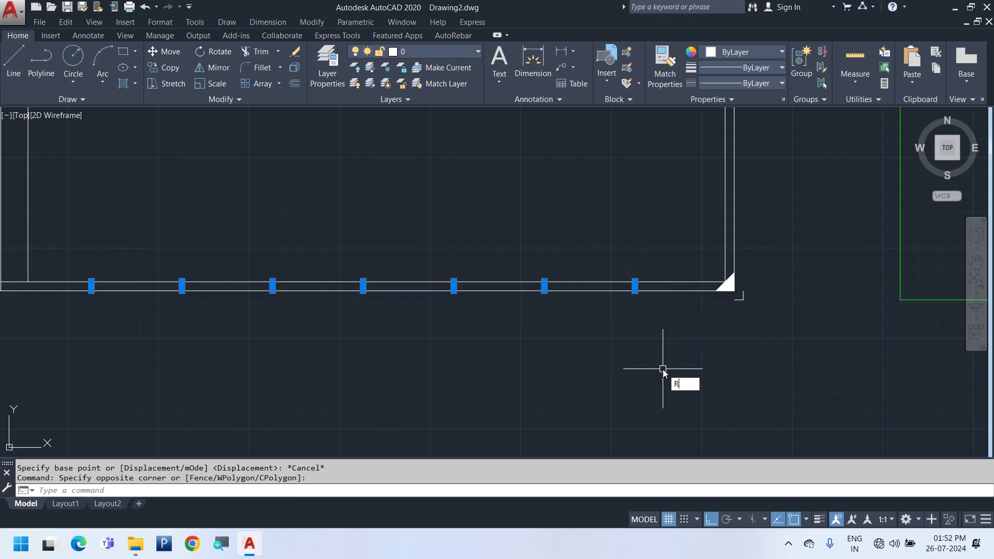
type("O")
key("Return")
scroll(754, 285, "up", 5)
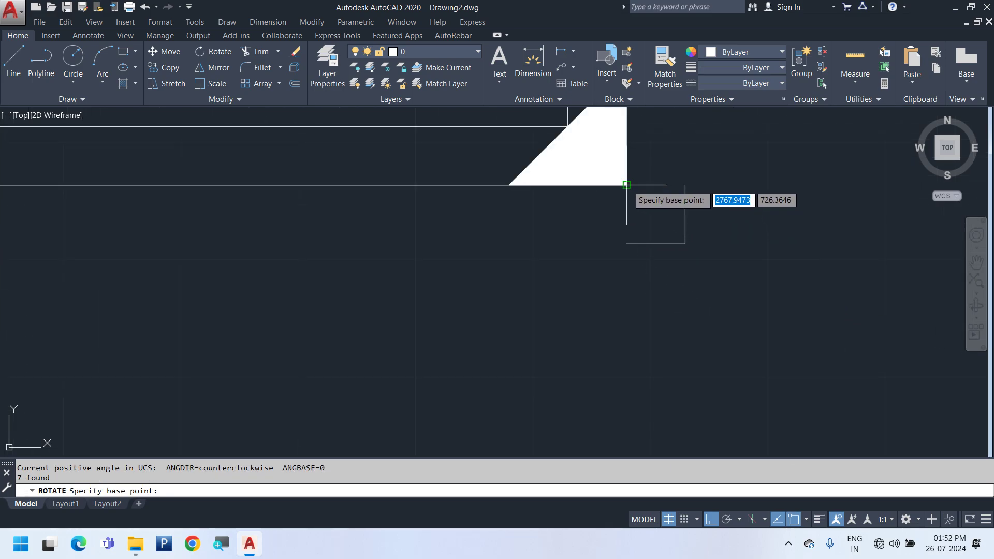
left_click(626, 185)
scroll(657, 249, "down", 5)
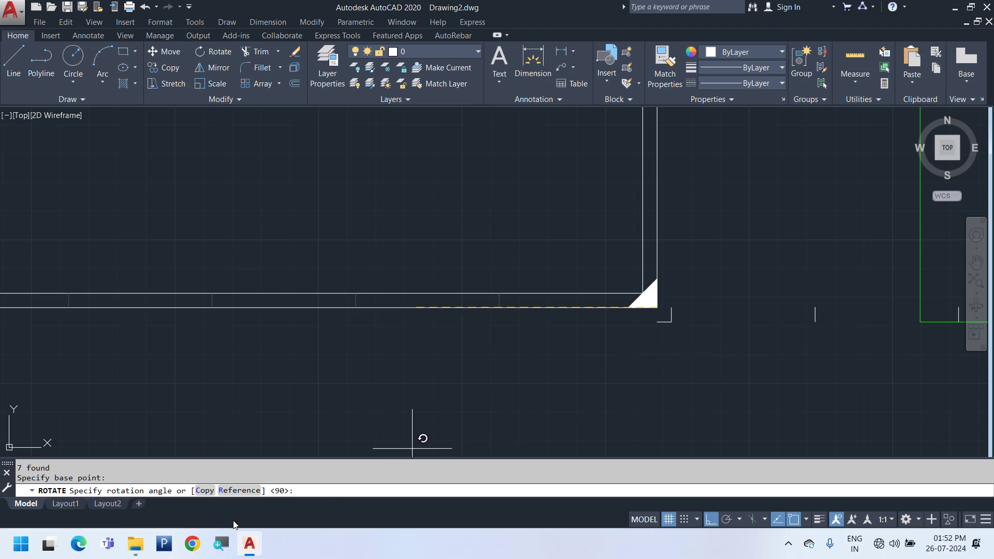
left_click(203, 491)
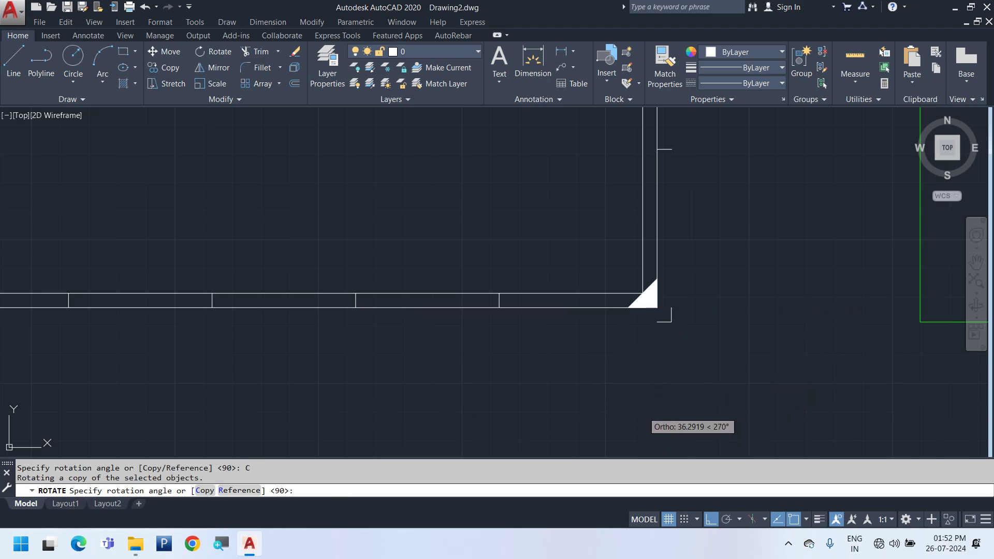
left_click(647, 411)
key("Return")
- Delete the two rotated division ticks that lie beyond the frame's upper-right corner
scroll(648, 411, "down", 5)
scroll(664, 155, "up", 4)
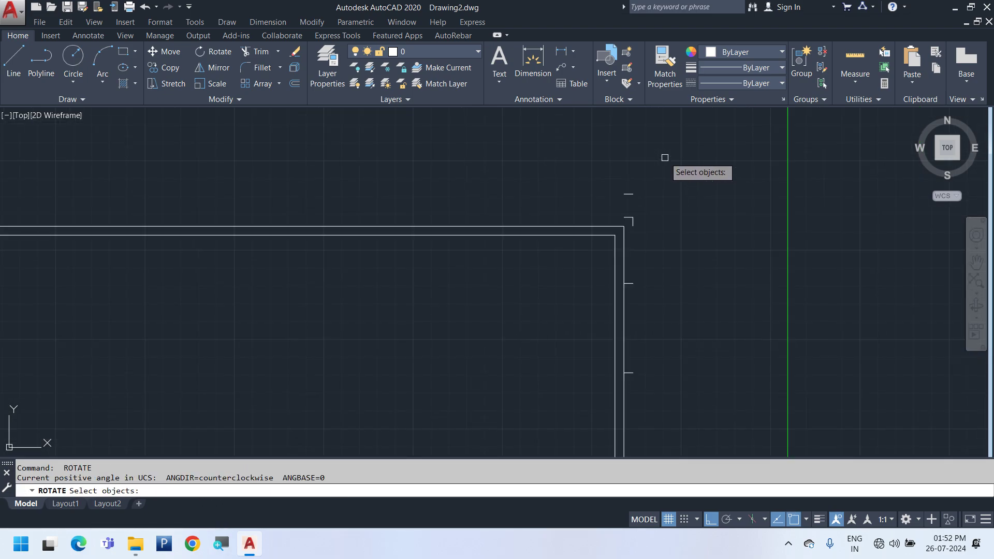
scroll(664, 309, "up", 3)
key("Escape")
left_click(658, 293)
left_click(581, 155)
key("Delete")
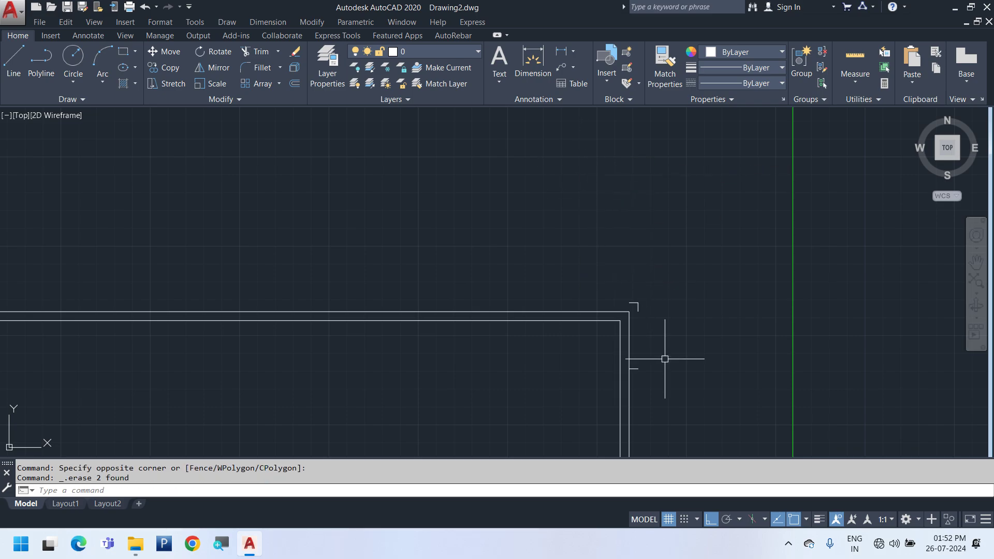
- Move the five ticks outside the right edge horizontally left, so they sit between the inner and outer border lines
middle_click_drag(656, 312, 643, 110)
scroll(630, 167, "down", 4)
left_click(610, 150)
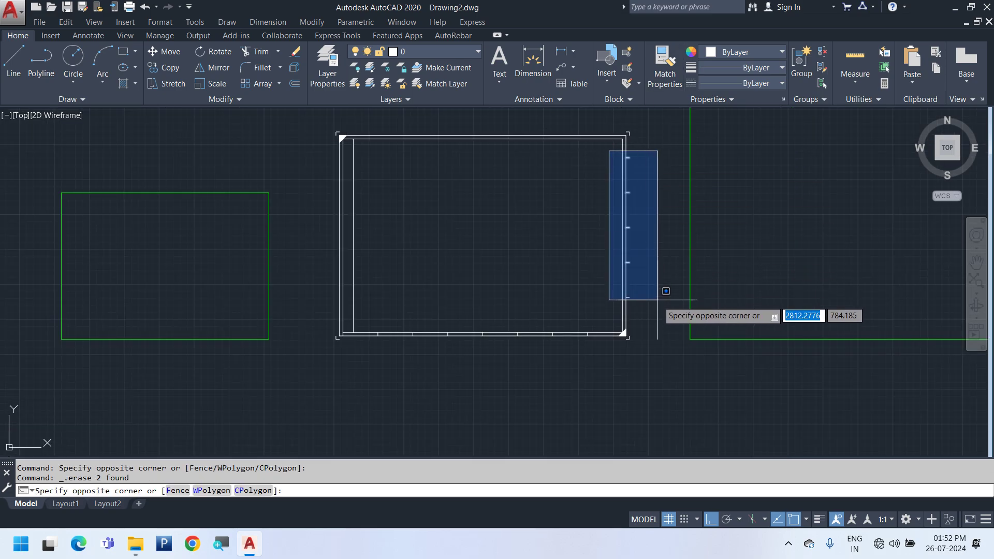
left_click(659, 320)
scroll(658, 320, "up", 3)
type("m")
key("Return")
scroll(566, 282, "up", 5)
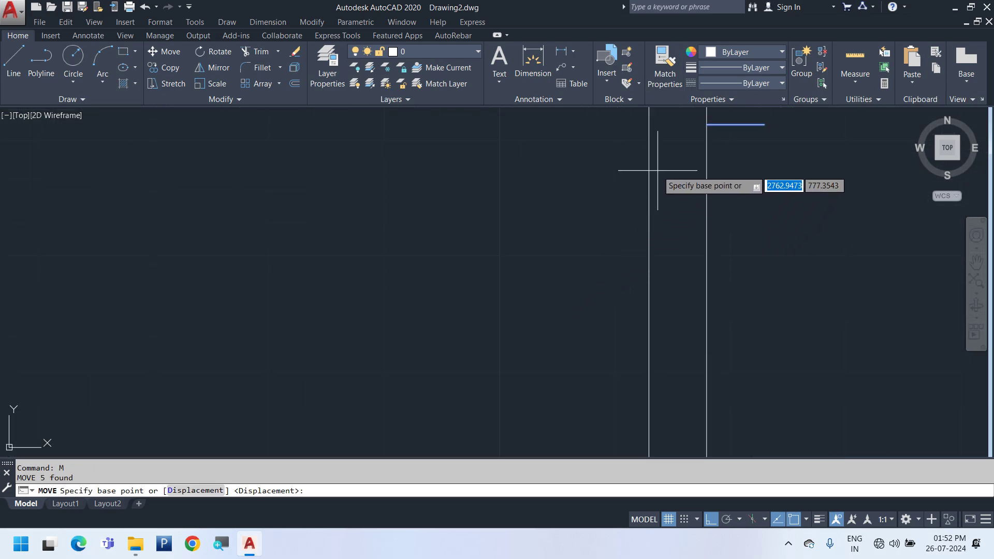
middle_click_drag(650, 195, 692, 313)
left_click(705, 225)
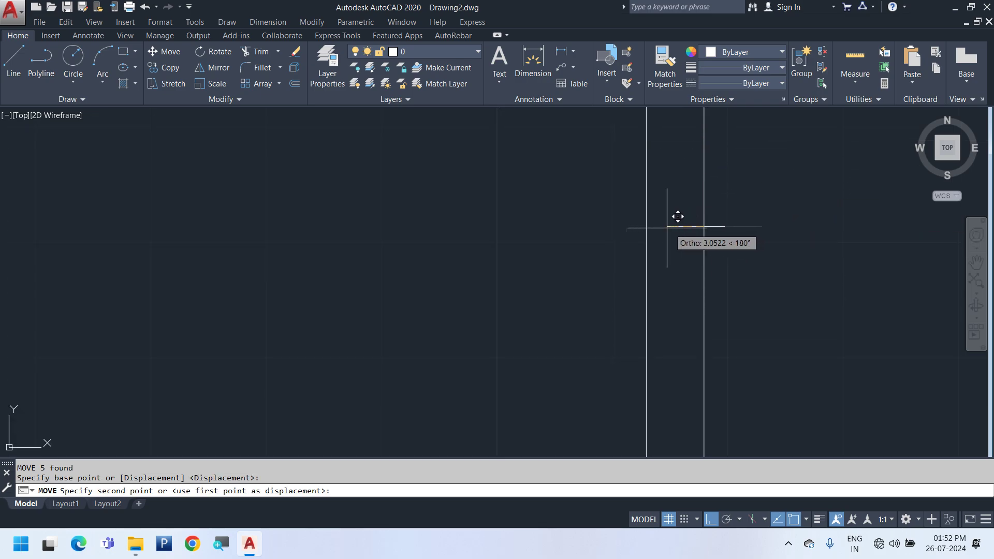
left_click(657, 215)
scroll(657, 215, "down", 5)
middle_click_drag(701, 295, 711, 334)
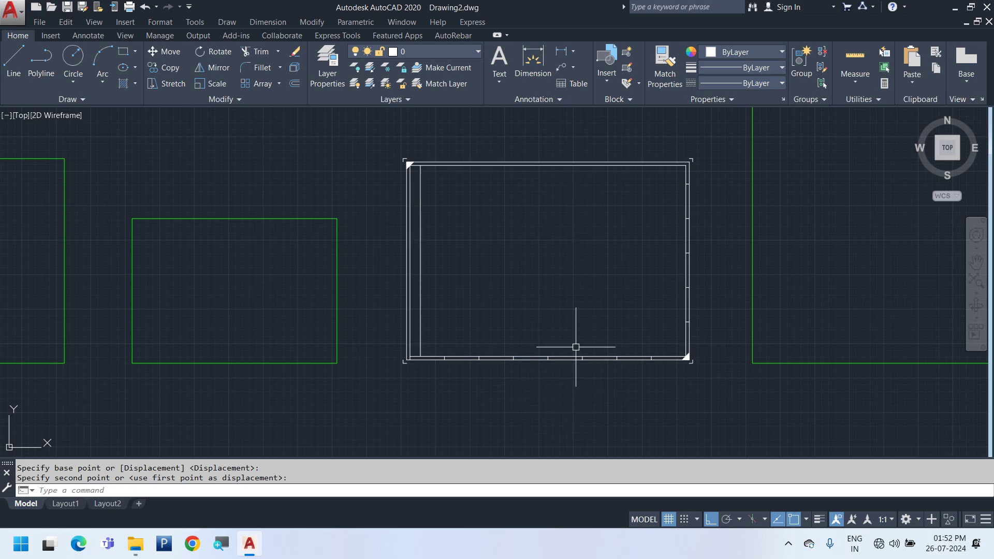
scroll(683, 385, "up", 5)
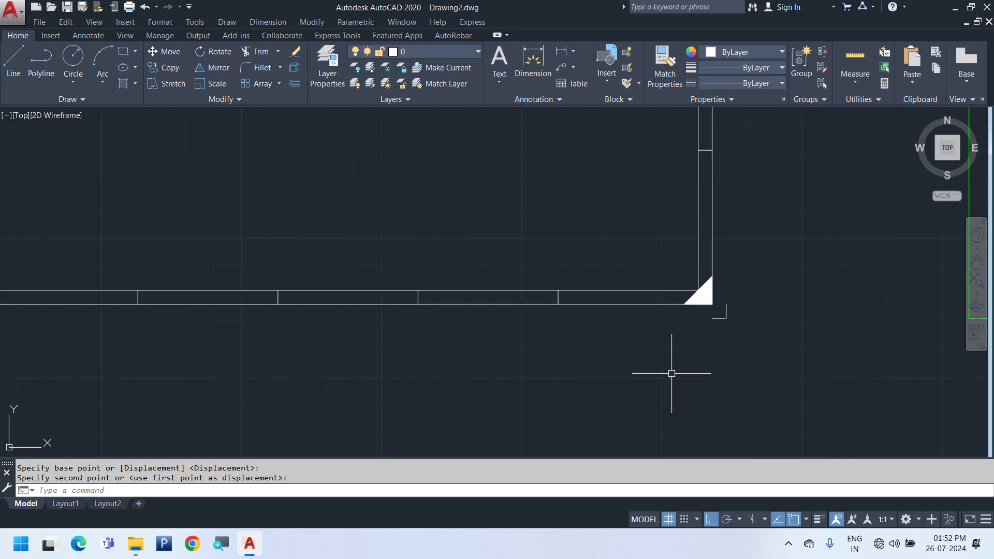
scroll(668, 367, "down", 5)
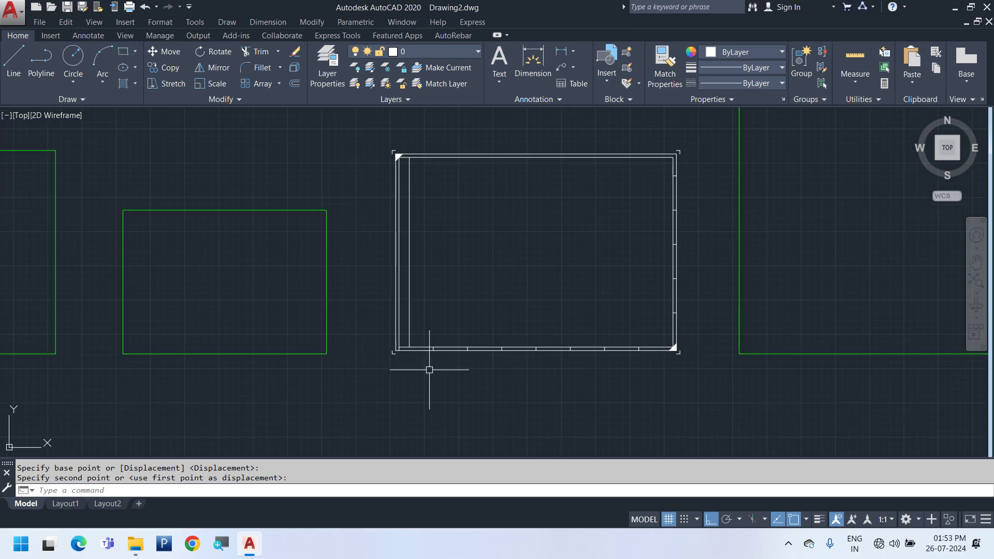
scroll(507, 361, "up", 2)
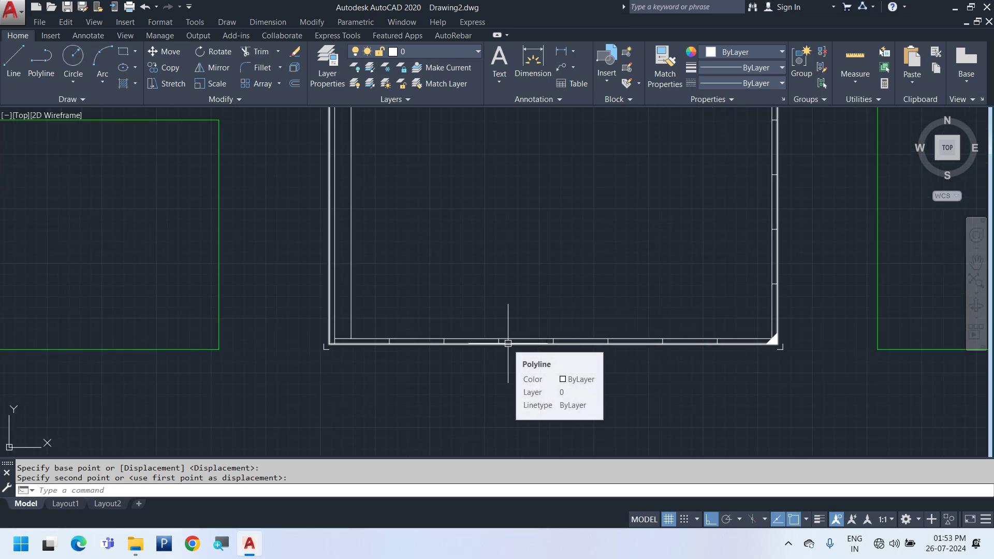
mouse_move(712, 319)
middle_mouse_down()
mouse_move(654, 368)
mouse_move(650, 396)
mouse_move(701, 322)
middle_mouse_up()
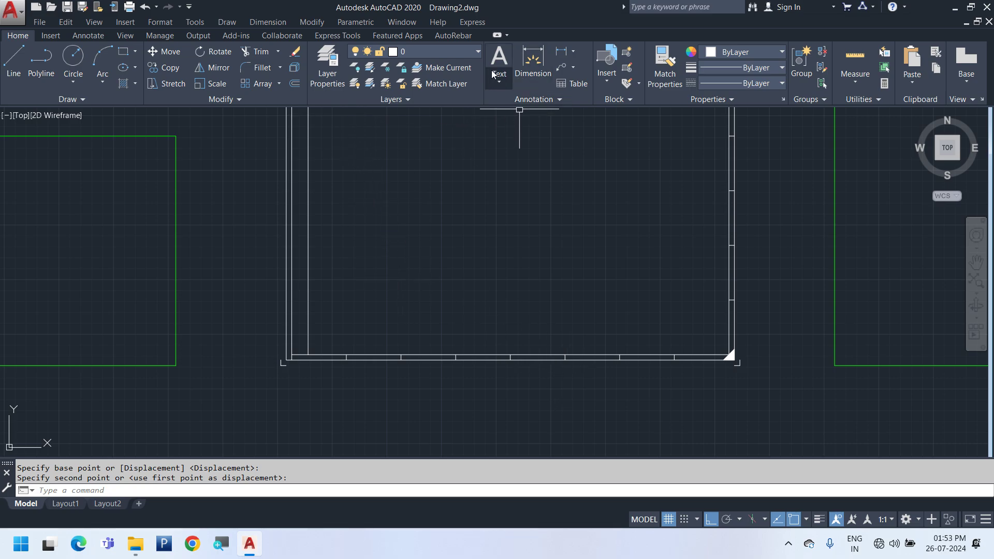
left_click(510, 79)
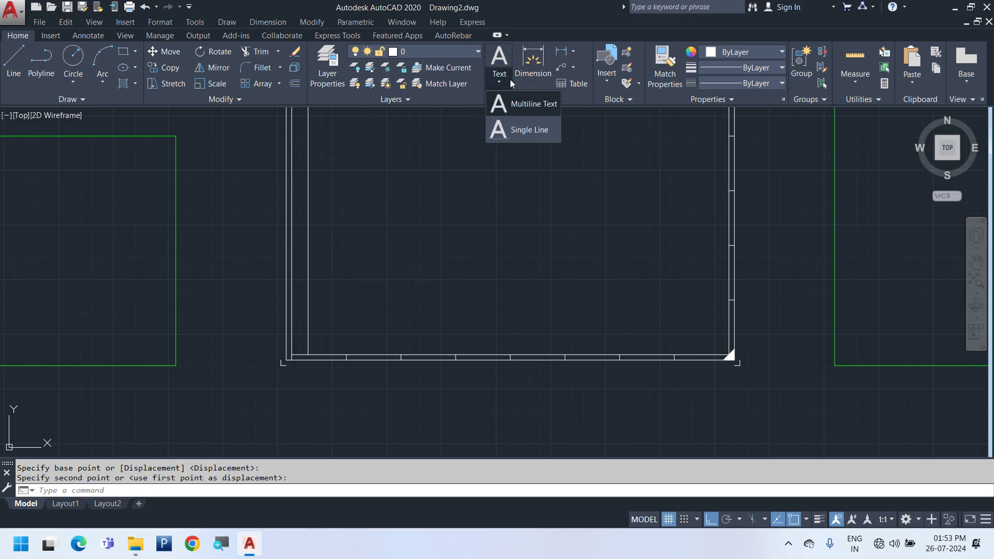
left_click(507, 78)
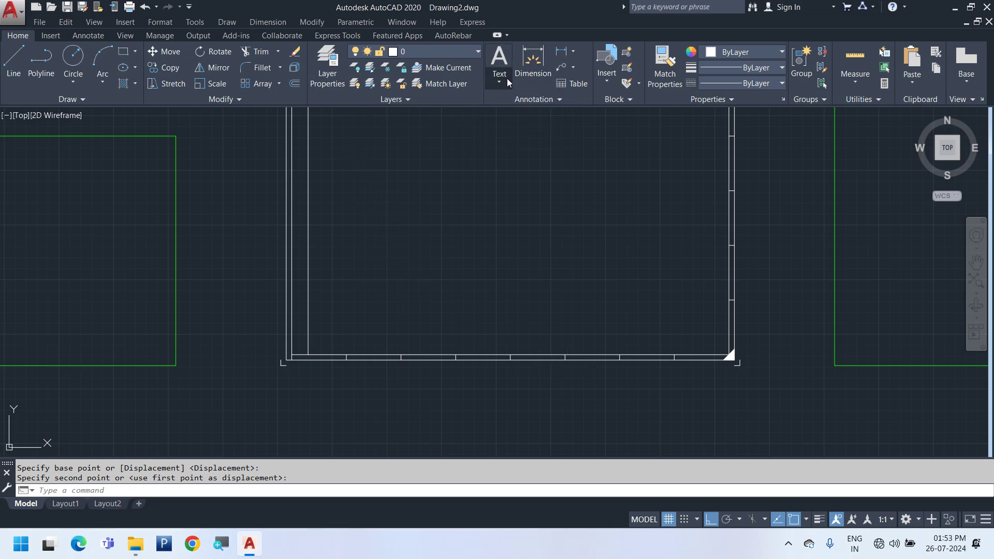
- Change the Standard text style's font to romans.shx, set the style current and save the changes
left_click(159, 21)
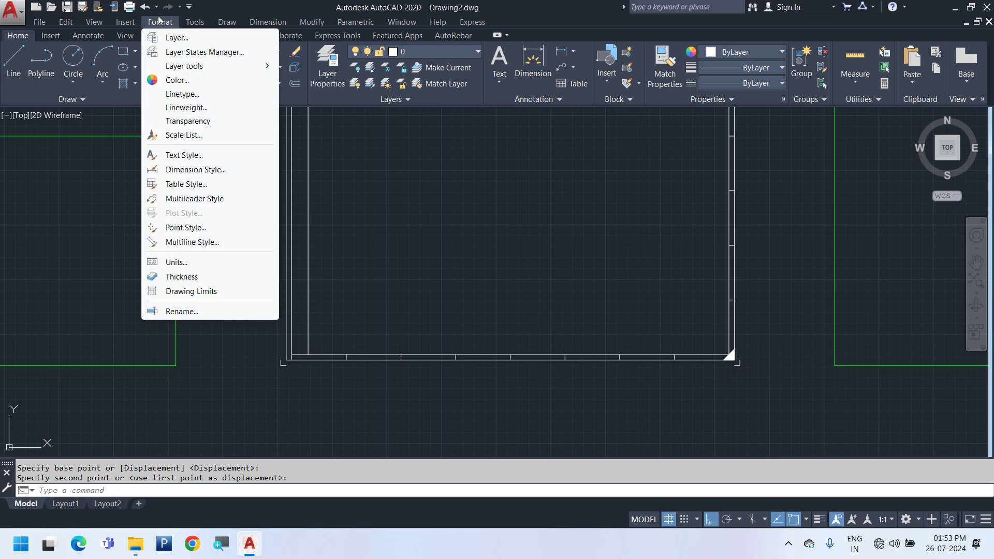
left_click(233, 157)
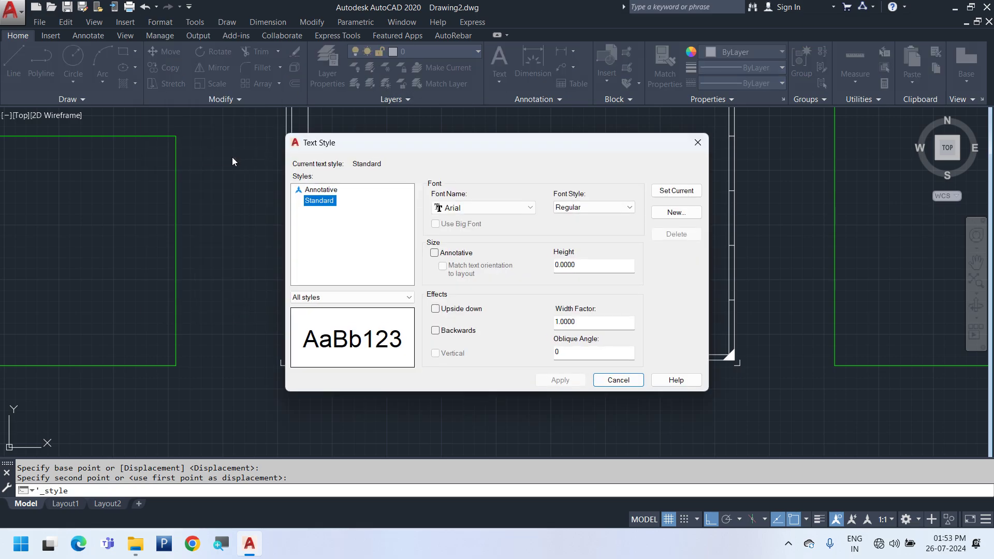
left_click(325, 202)
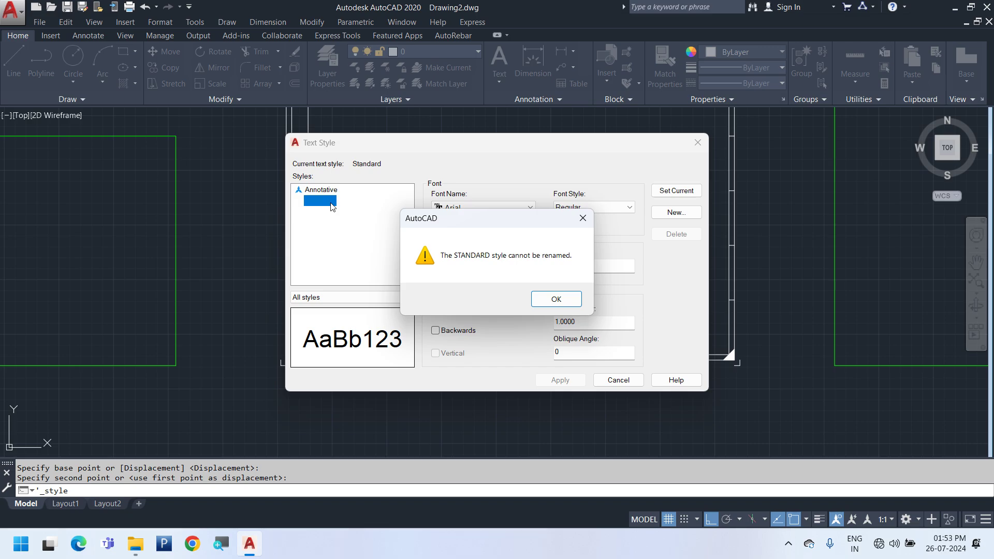
left_click(572, 302)
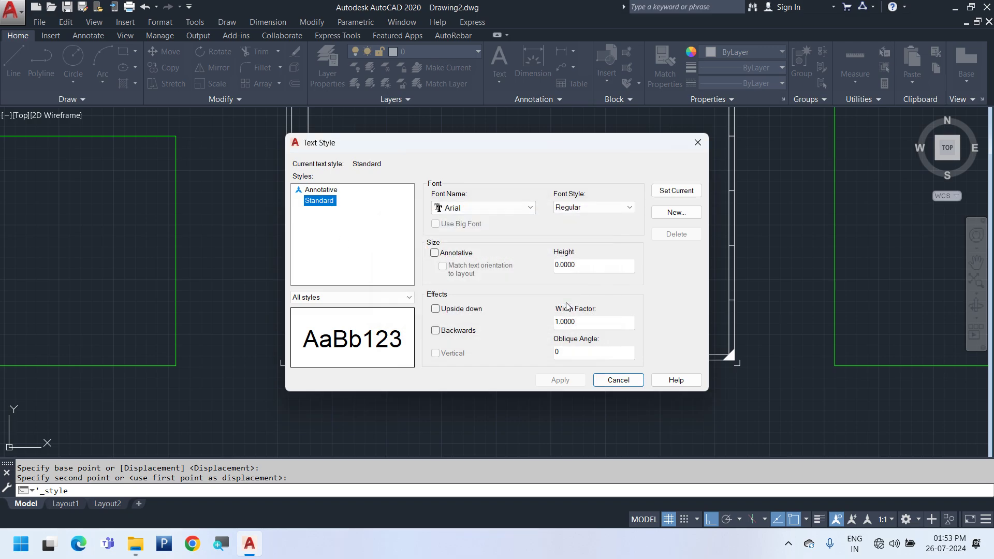
left_click(475, 208)
type("romanc.shx")
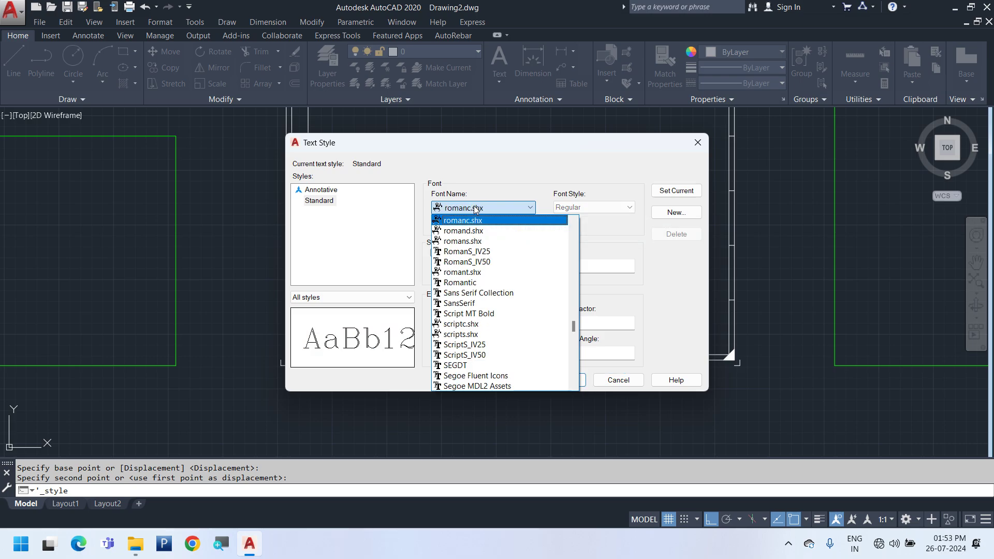
left_click(488, 242)
left_click(677, 191)
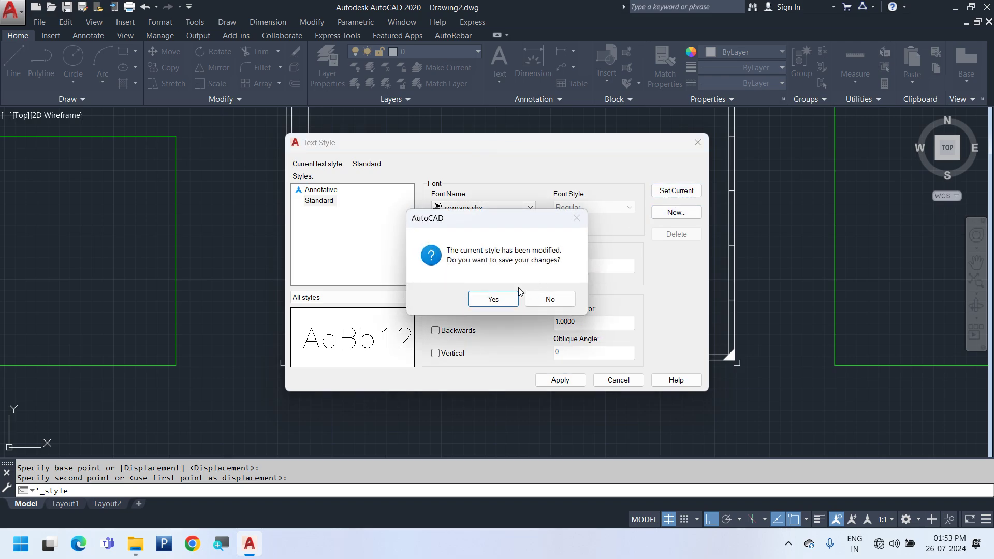
left_click(493, 299)
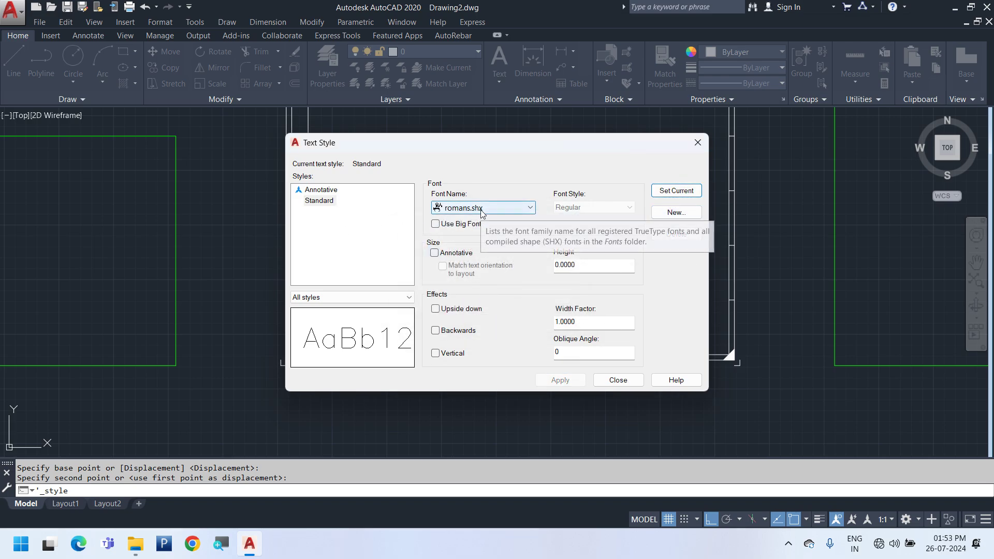
left_click(618, 380)
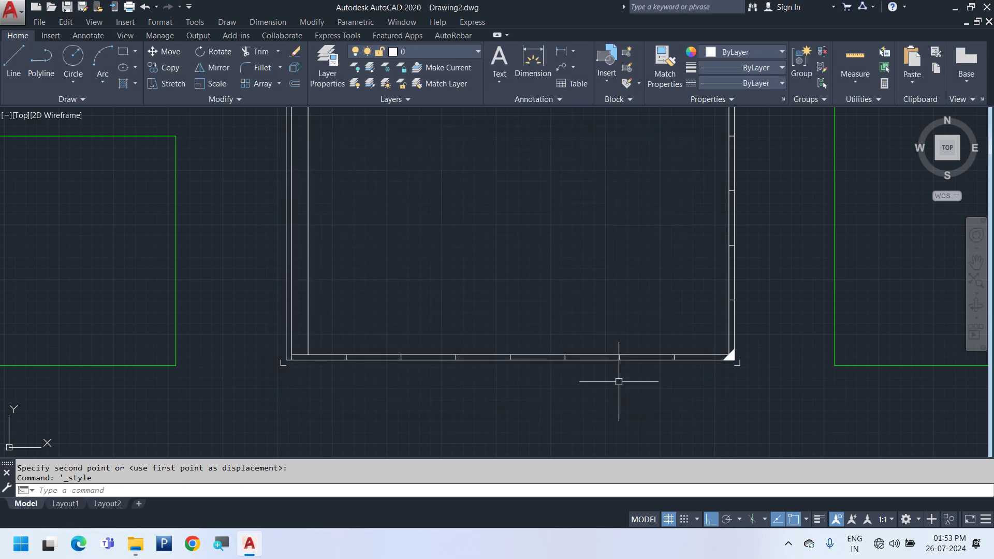
- Place a small multiline text box in the lower border strip between two division ticks and enter 1
scroll(732, 366, "up", 2)
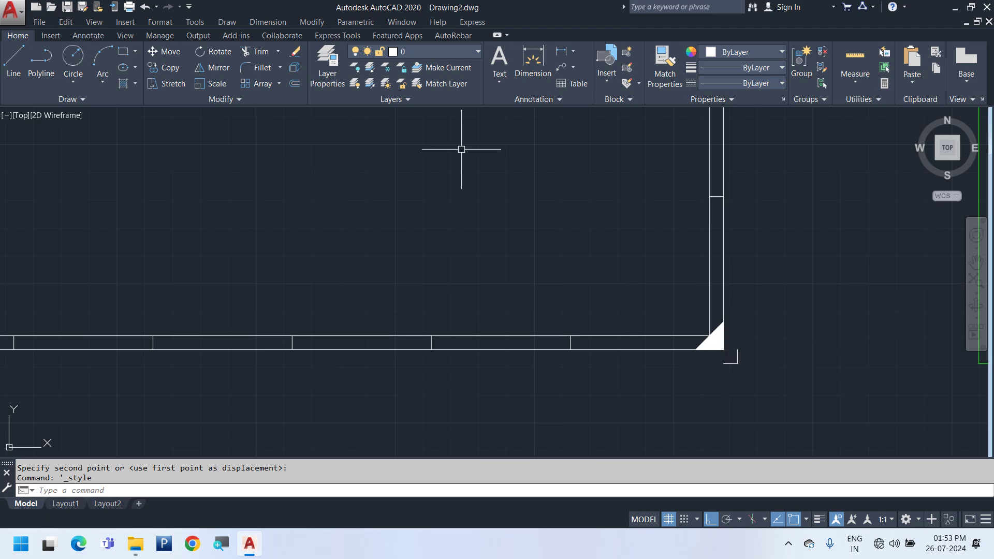
left_click(500, 61)
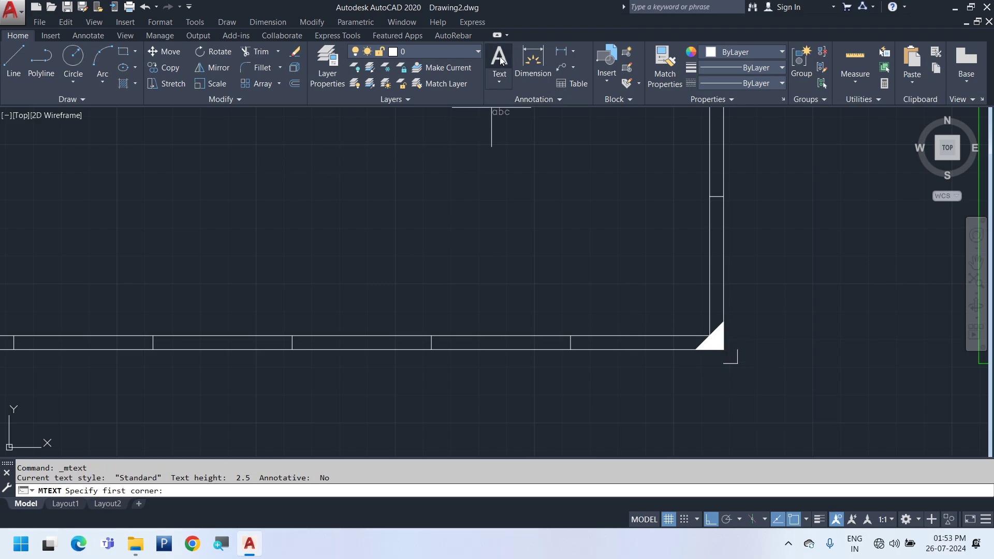
scroll(608, 358, "up", 5)
middle_click_drag(577, 258, 462, 287)
left_click(471, 276)
left_click(558, 309)
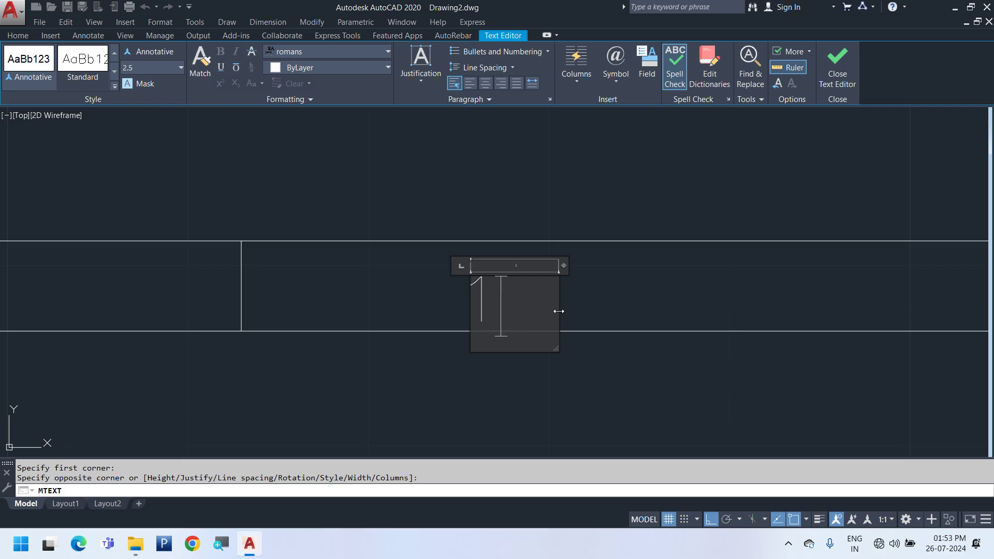
- Finish editing the 1 label in the lower border strip and widen its text box
left_click_drag(520, 334, 309, 300)
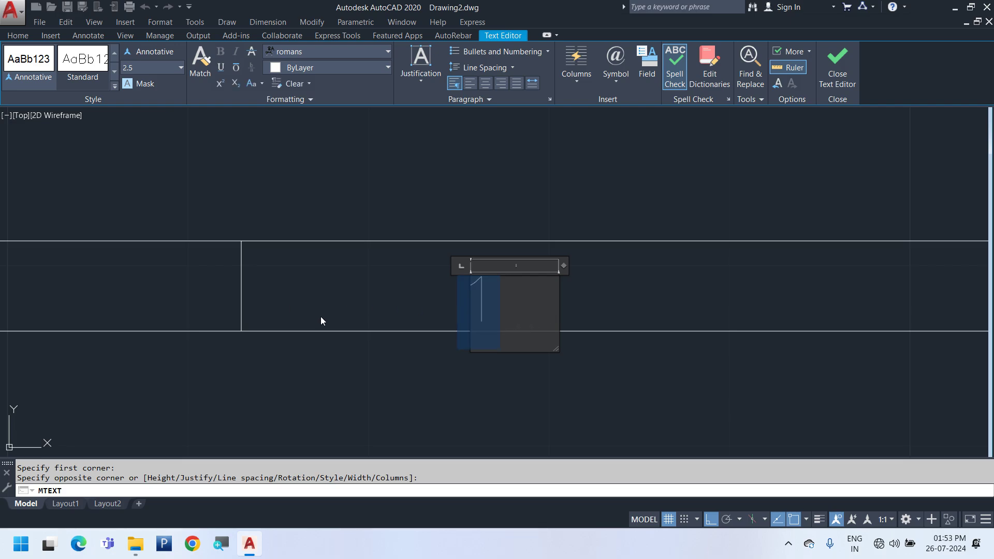
left_click(321, 318)
left_click(488, 301)
left_click(441, 297)
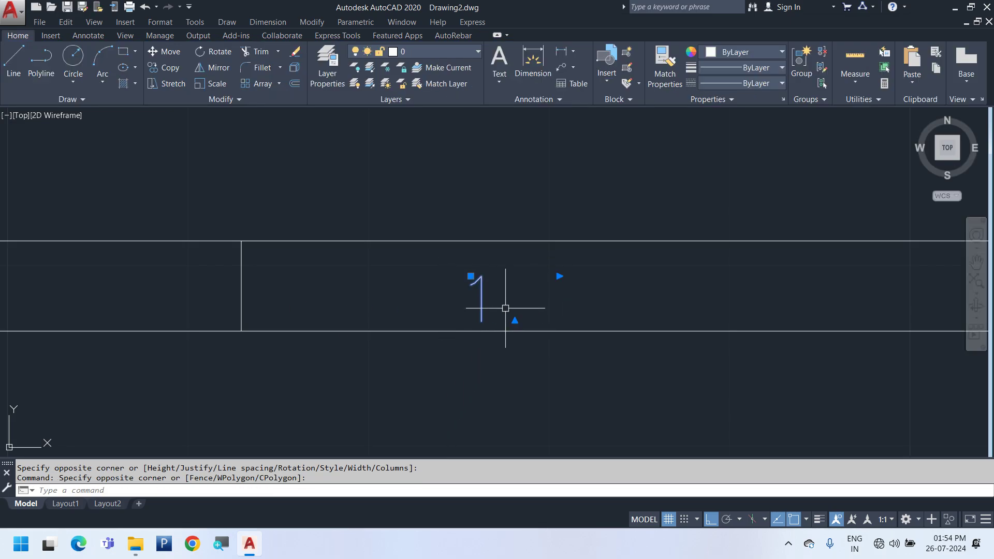
left_click(560, 276)
left_click(655, 277)
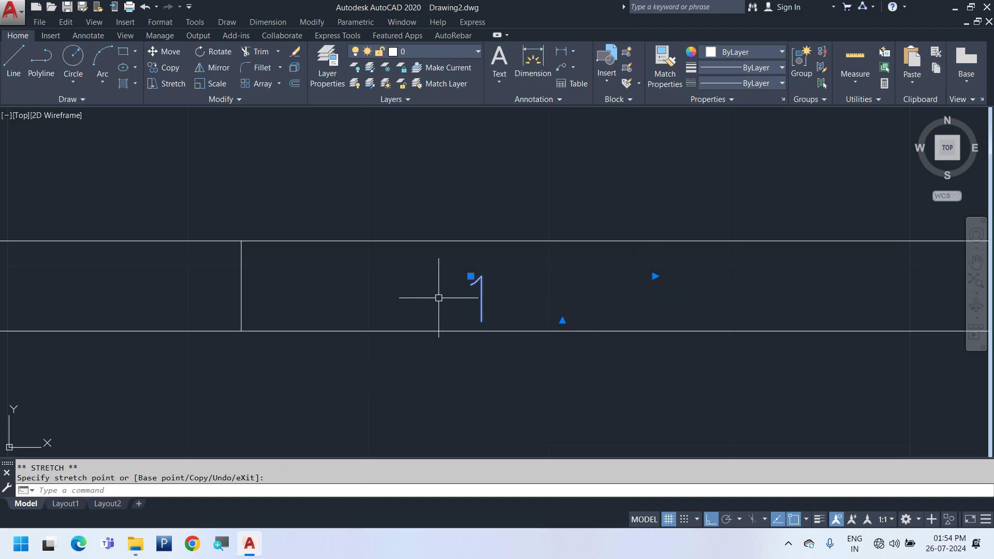
key("Escape")
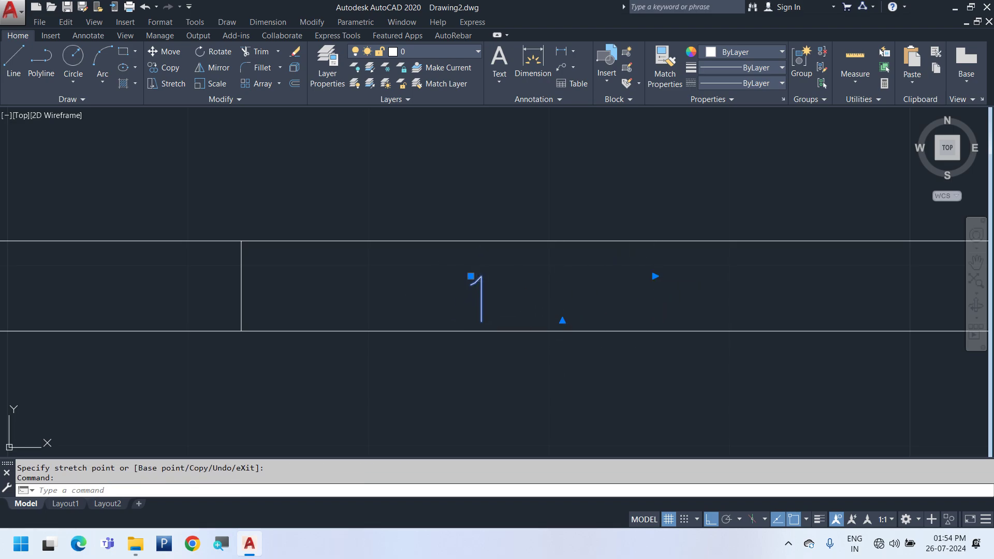
- Open the 1 label for editing, try the letters FDDFD after the number and delete those letters
double_click(475, 288)
type("FDDFD")
key("BackSpace")
key("BackSpace")
key("BackSpace")
key("BackSpace")
key("BackSpace")
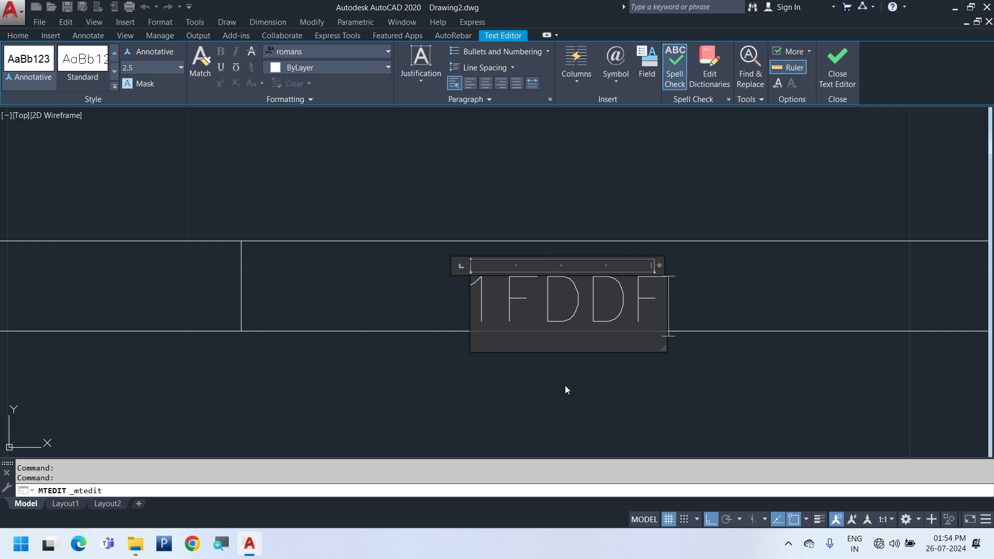
- Set the 1 label's justification to Middle Center and finish editing it
left_click_drag(553, 330, 429, 300)
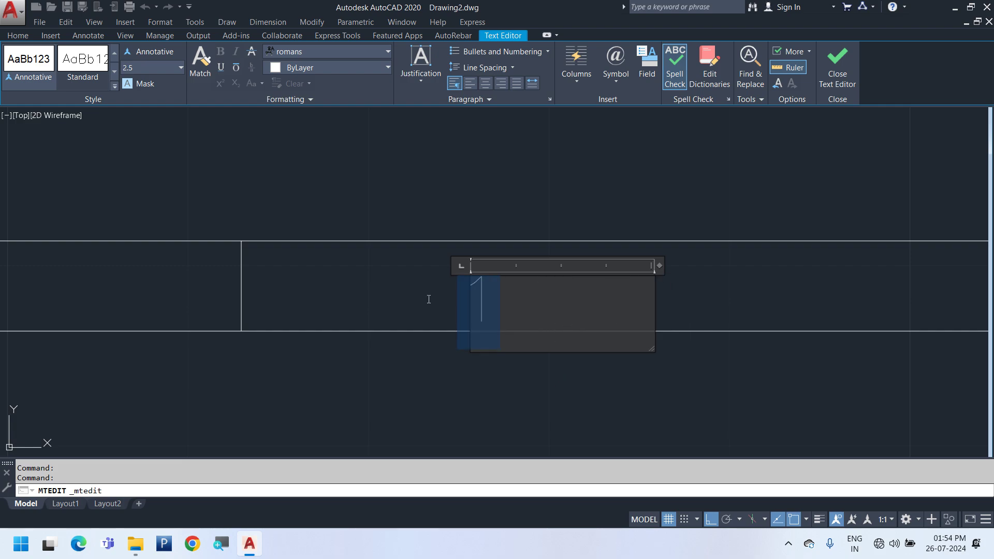
left_click(425, 89)
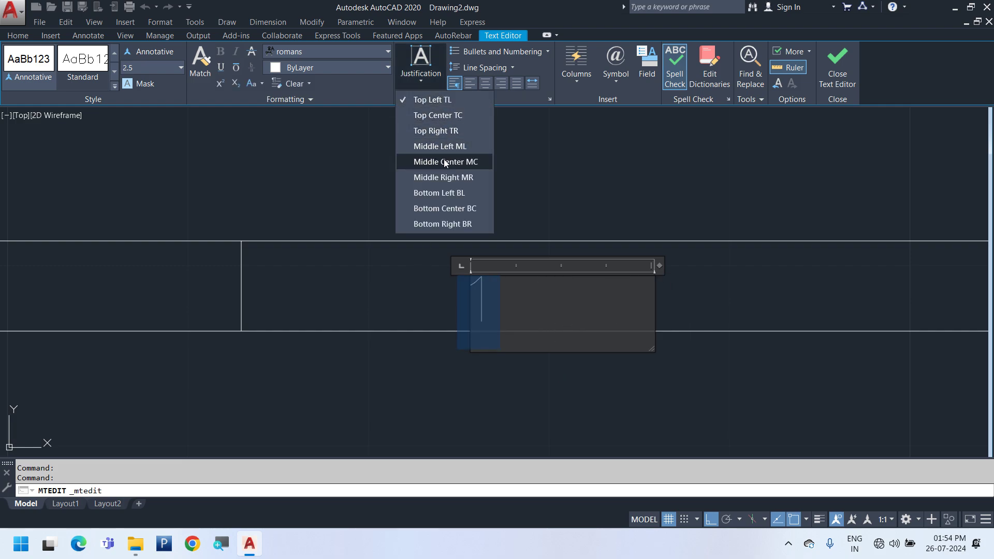
left_click(482, 163)
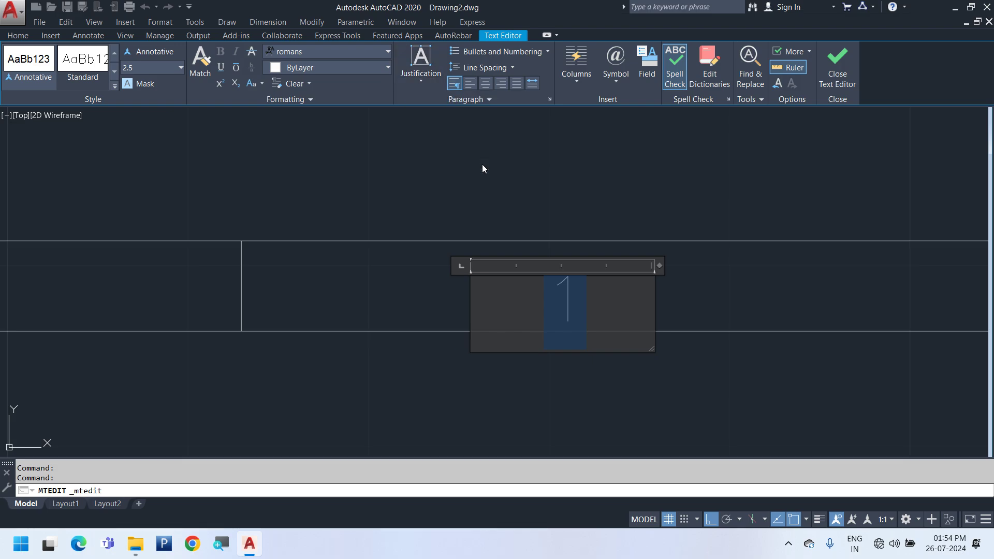
left_click(630, 393)
- Select the 1 label and move it by its centre grip straight up into the empty area above the border strip
left_click(590, 311)
left_click(491, 287)
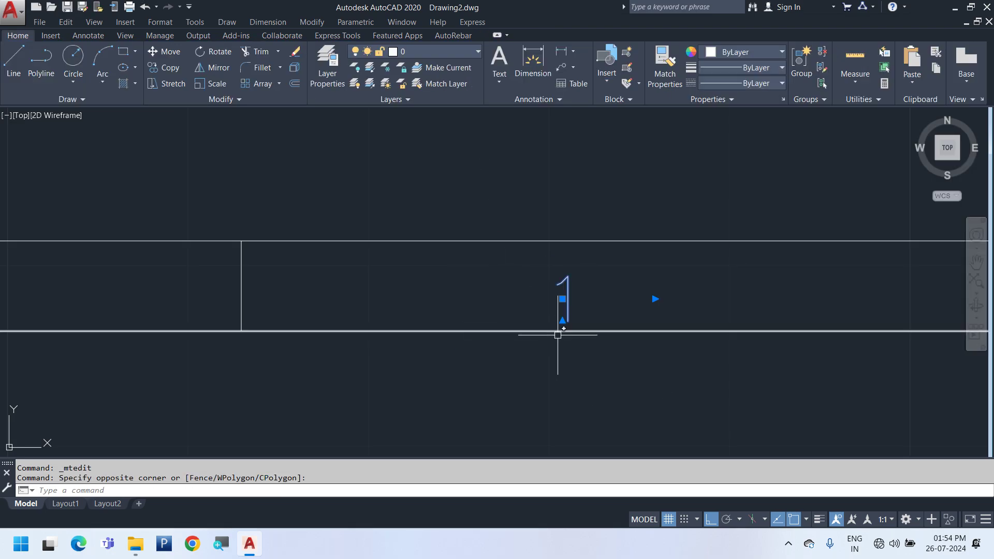
left_click(563, 299)
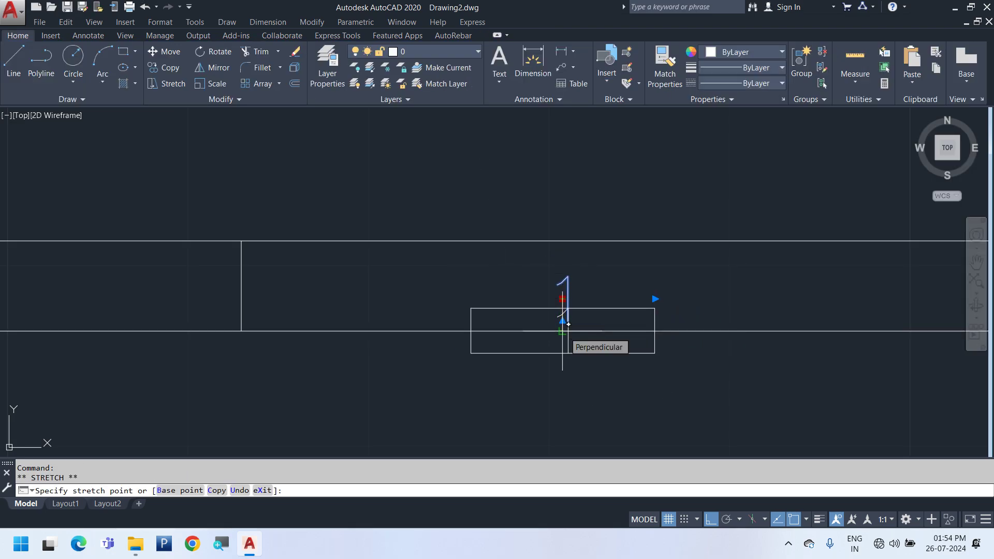
scroll(539, 304, "down", 4)
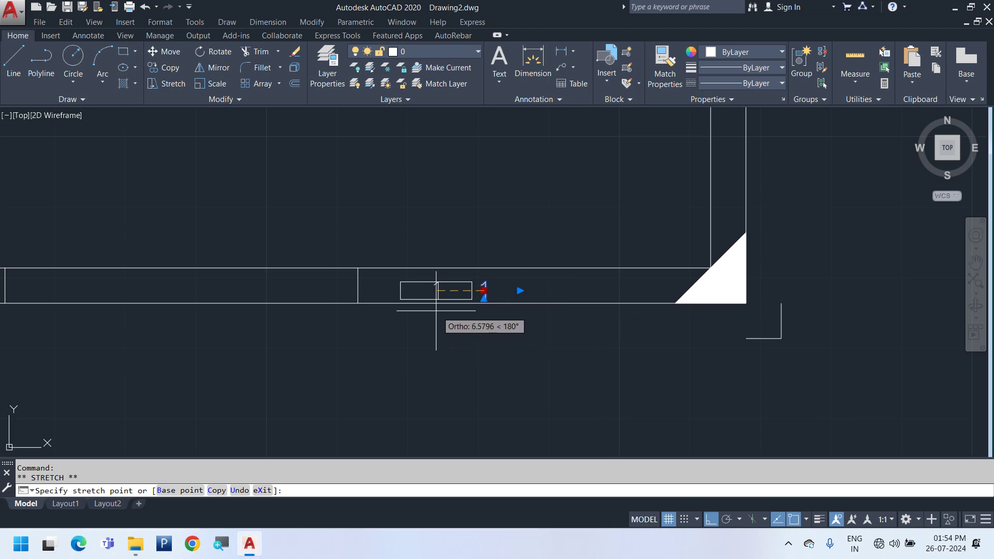
key("Escape")
left_click(359, 241)
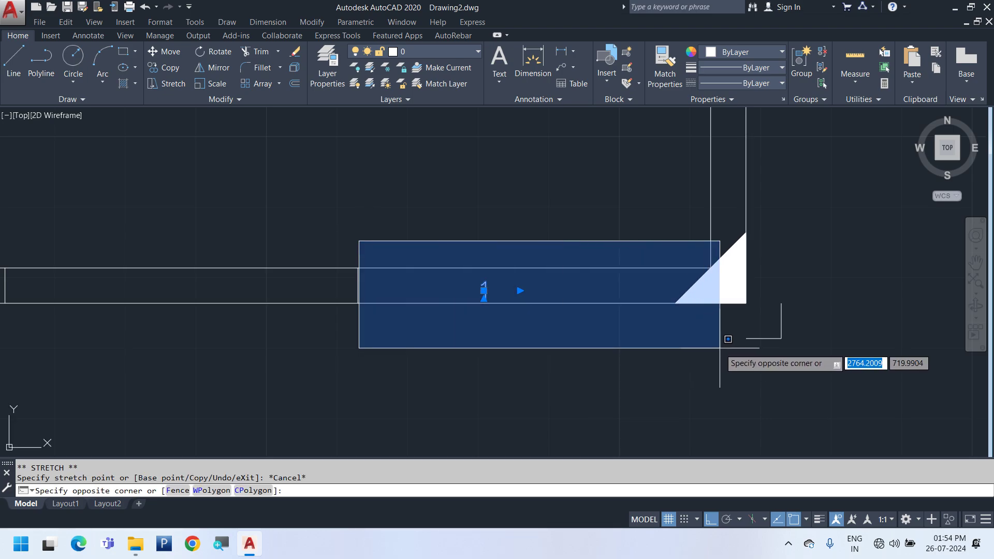
key("Escape")
left_click(484, 292)
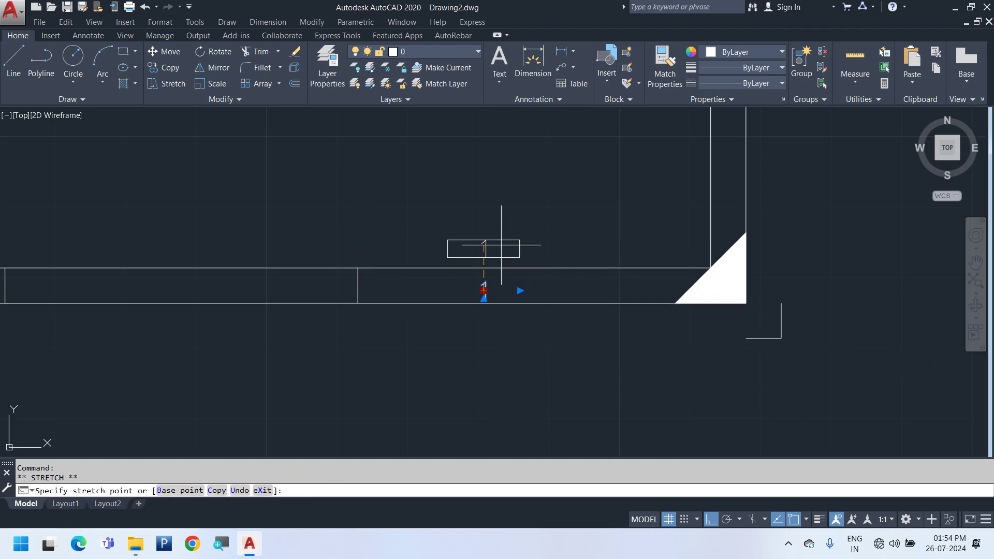
left_click(484, 181)
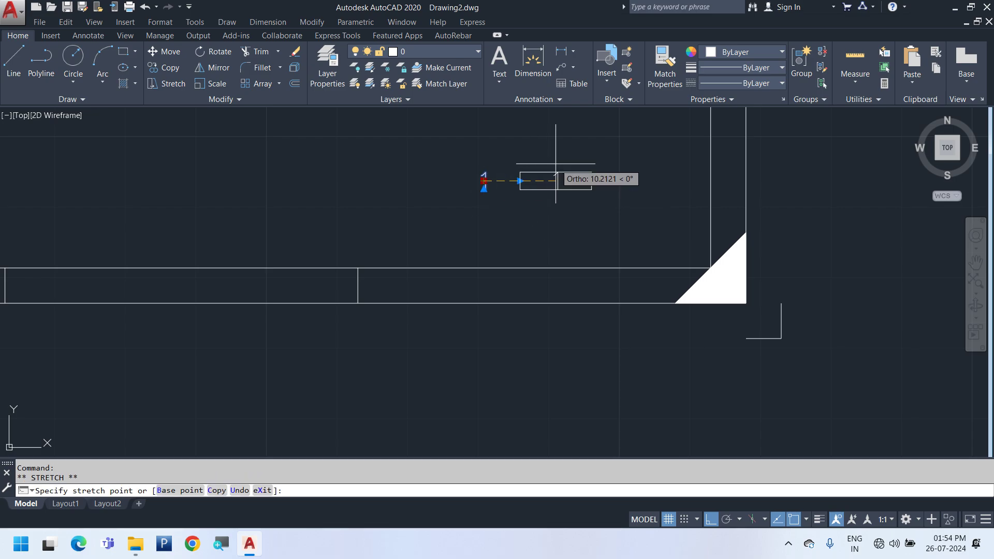
- With ortho off, move the 1 label to the midpoint between the end cell's upper-right and lower-left corners
right_click(556, 164, "shift")
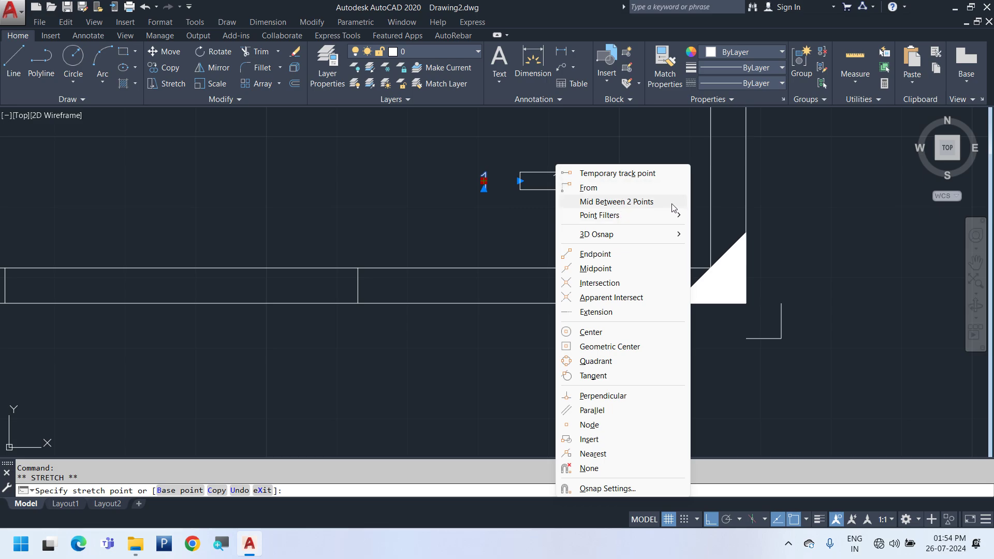
left_click(652, 201)
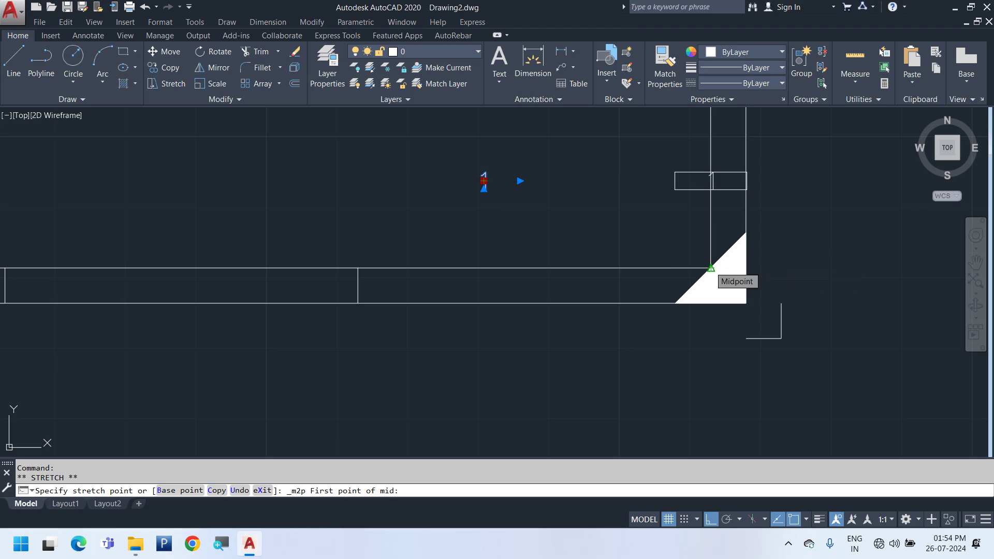
key("F8")
left_click(711, 268)
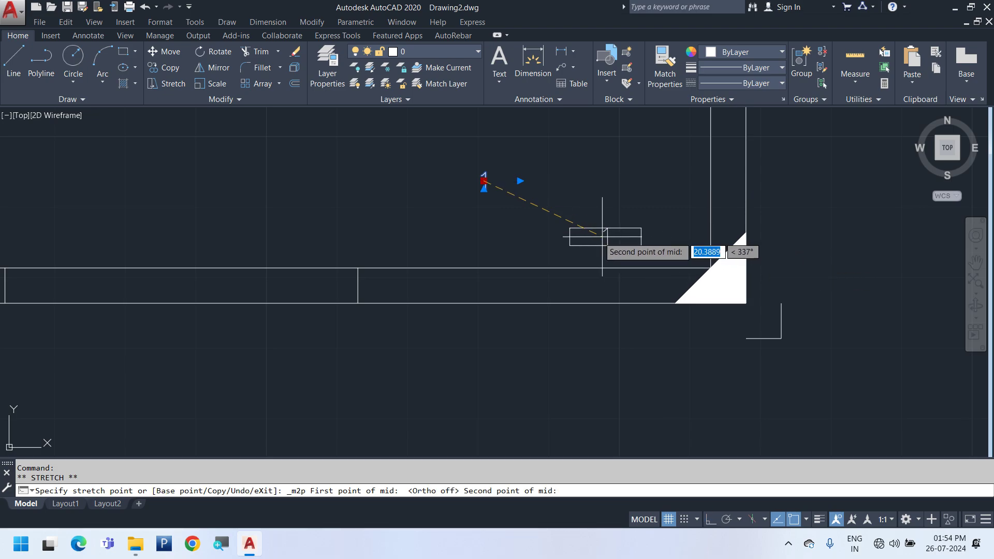
left_click(358, 303)
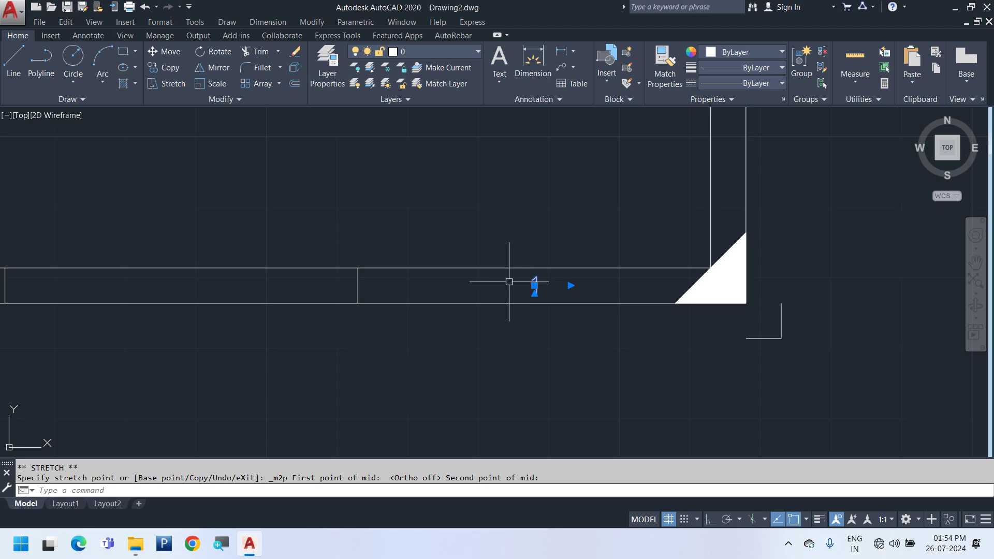
key("Escape")
- Test the label's centring with the text DFDFFD, restore its text to 1 and narrow its text box
scroll(538, 286, "up", 2)
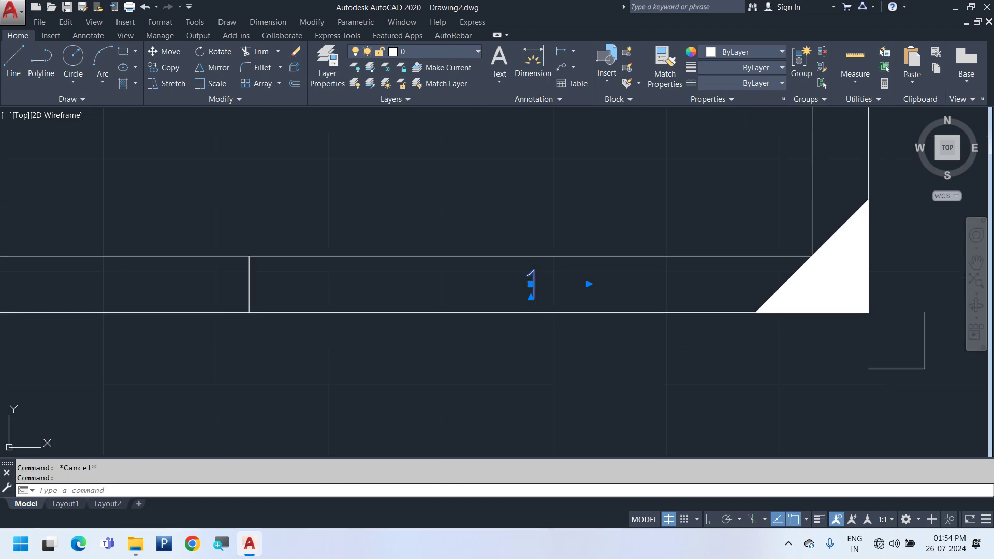
double_click(532, 285)
type("DFDFFD")
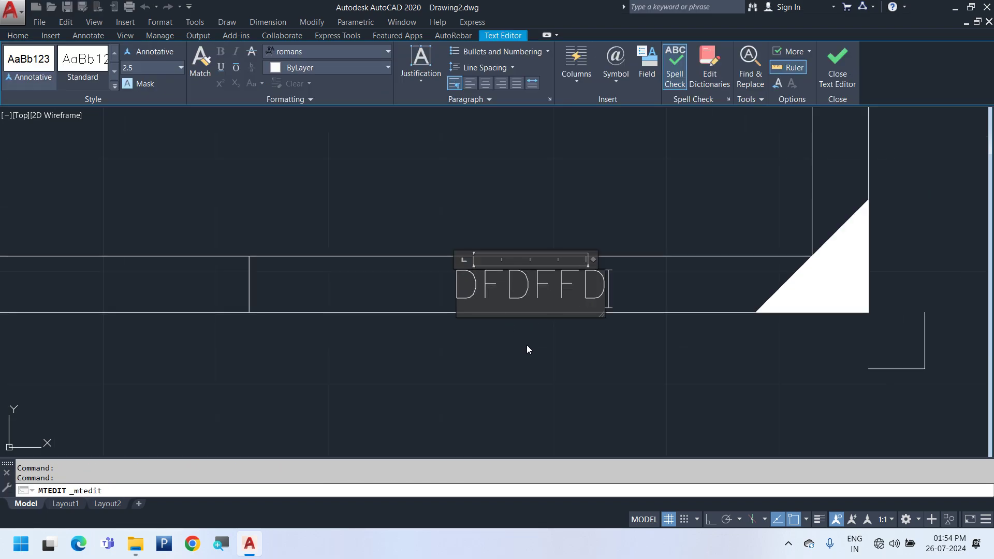
key("ctrl+a")
type("1")
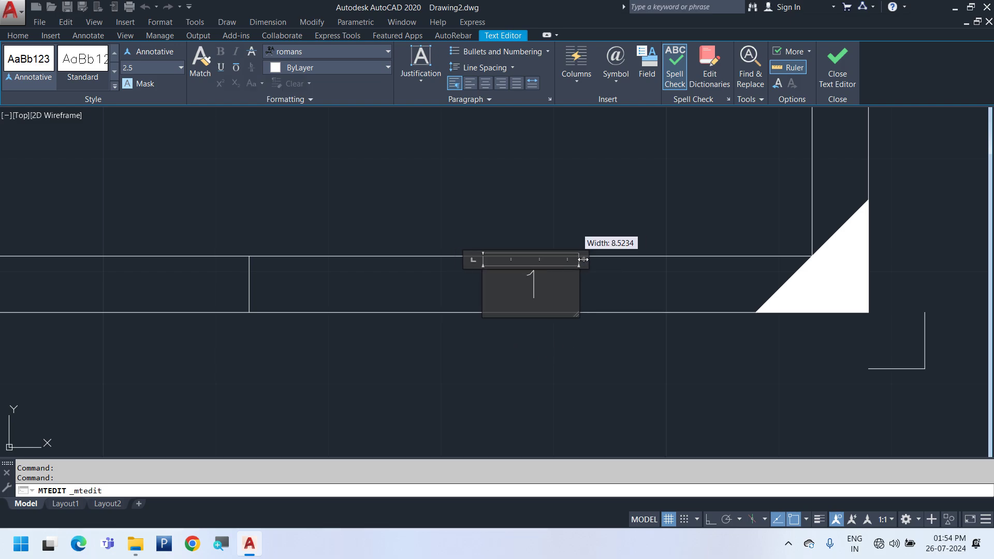
left_click(550, 375)
- Copy the centred 1 label into the next two cells along the lower strip, using the inner border corner as base point
left_click(474, 213)
left_click(676, 418)
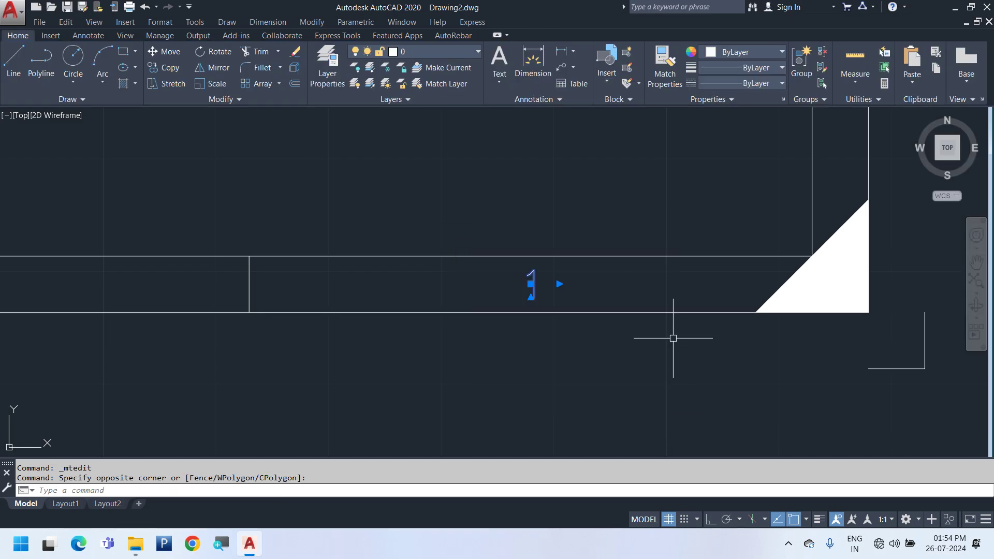
scroll(675, 279, "down", 2)
right_click(621, 211)
left_click(672, 323)
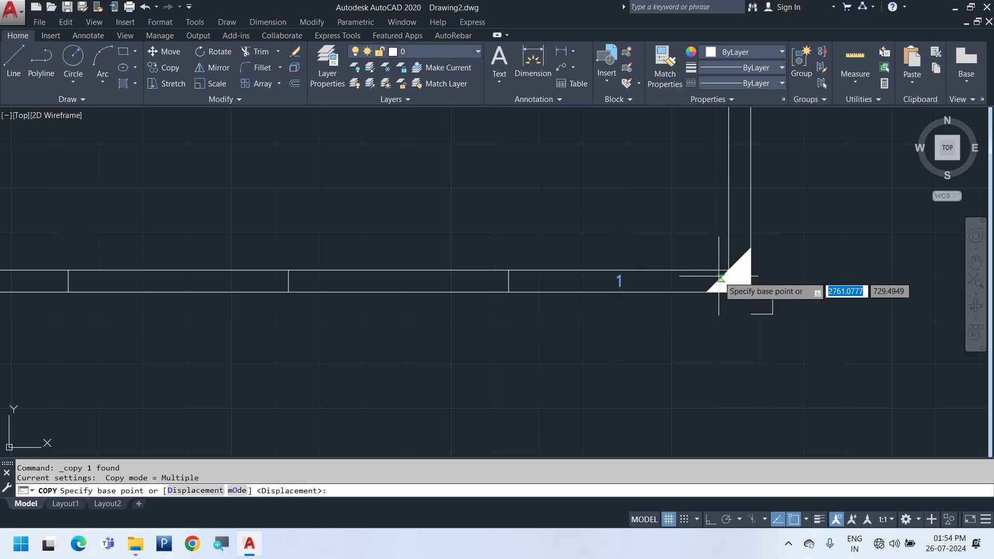
left_click(729, 270)
left_click(509, 270)
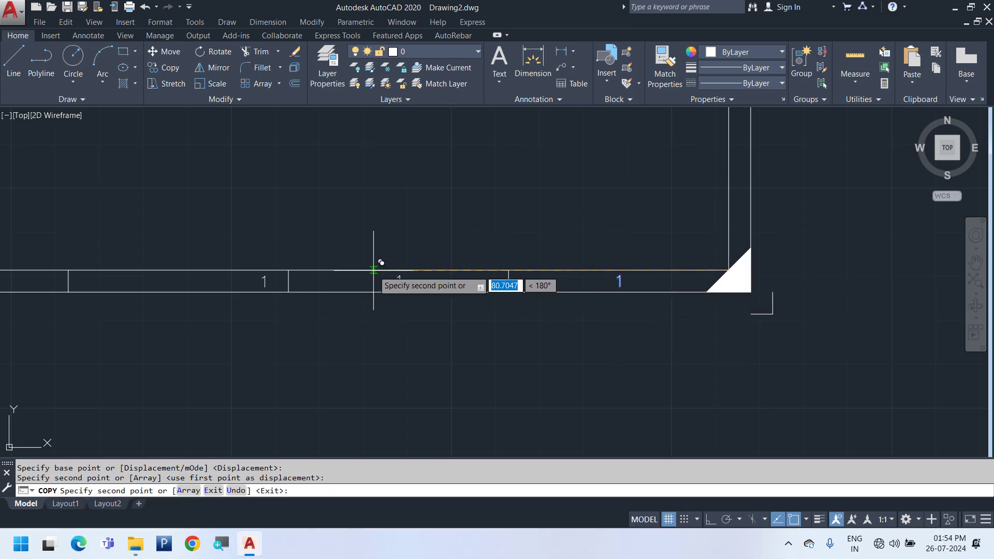
left_click(289, 270)
- Place further copies of the 1 label in the remaining lower strip cells up to the left border corner and end copying
middle_click_drag(356, 278, 643, 316)
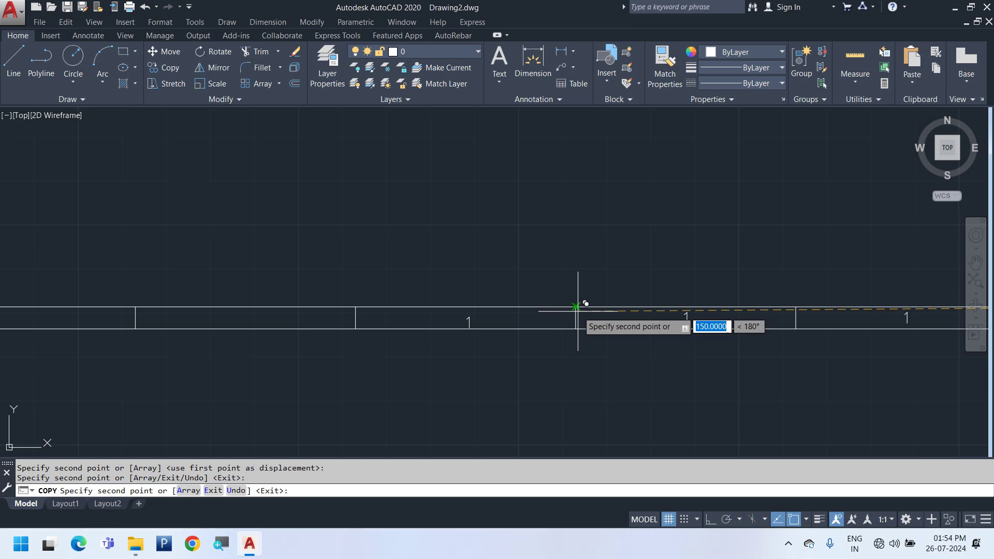
left_click(355, 306)
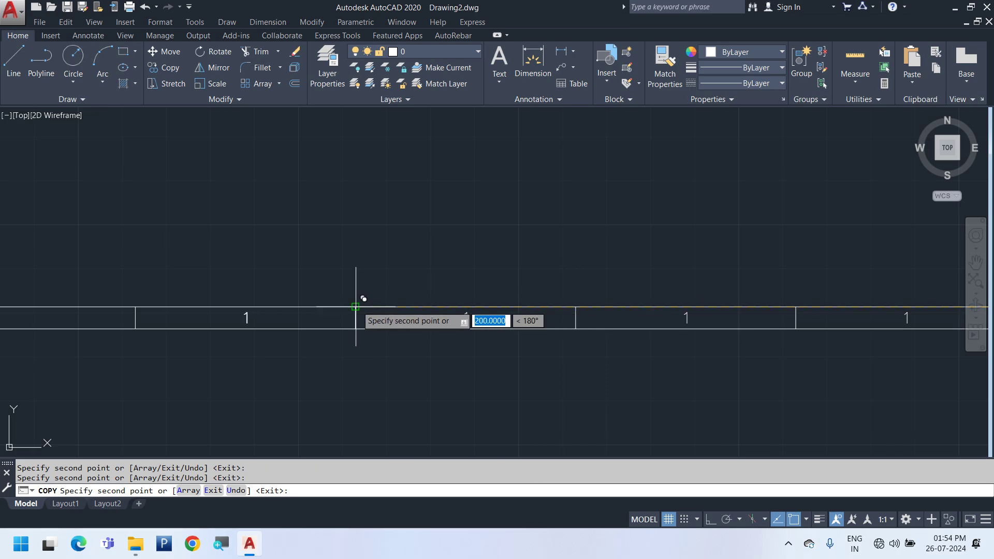
left_click(136, 302)
middle_click_drag(78, 320, 419, 310)
left_click(258, 297)
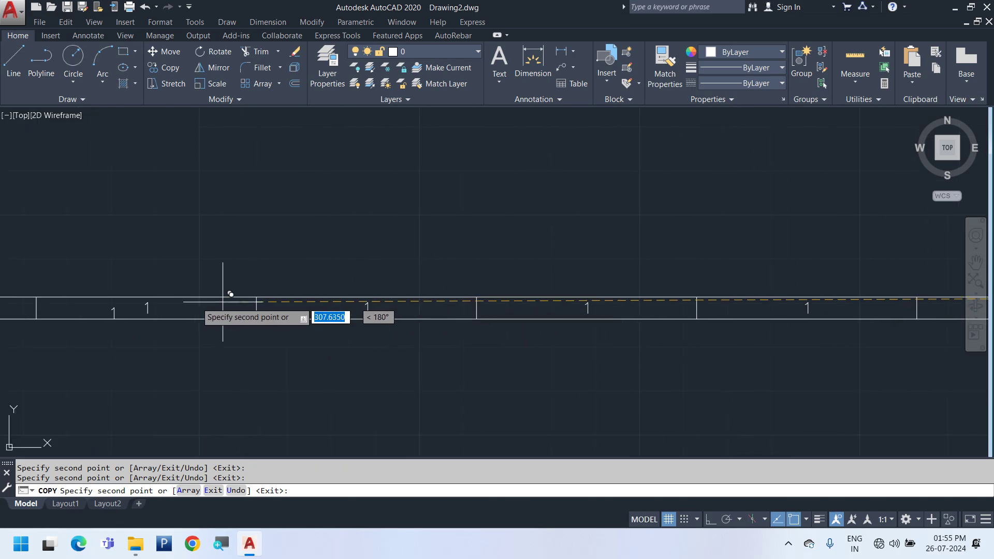
middle_click_drag(174, 302, 703, 323)
left_click(566, 318)
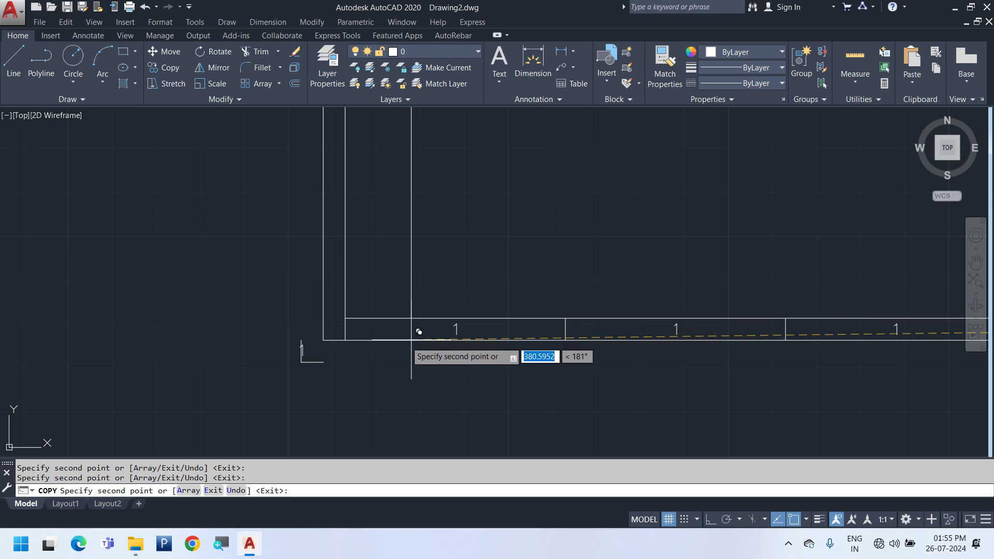
scroll(387, 347, "down", 4)
key("Escape")
- Change the label in the second cell from the filled corner triangle to 2
middle_click_drag(494, 382, 582, 303)
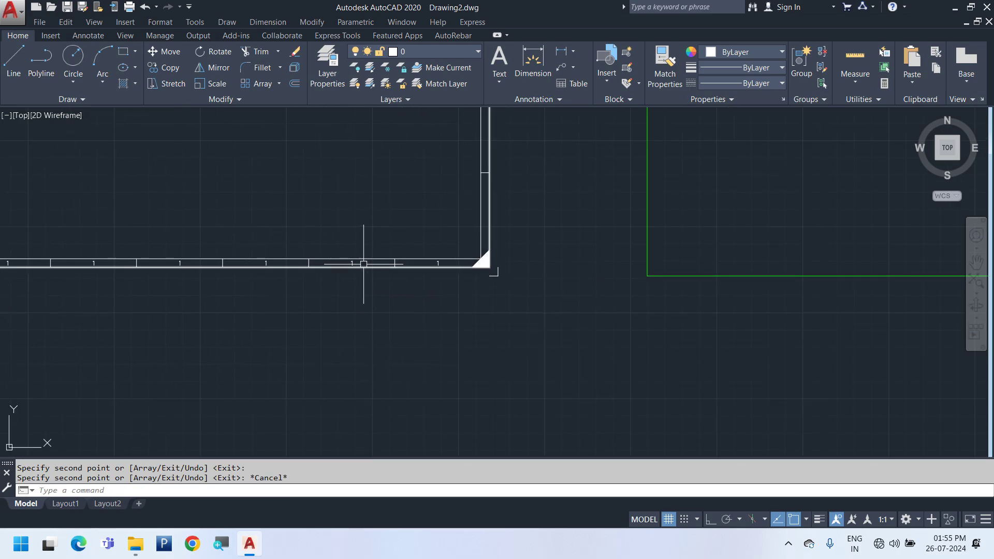
scroll(357, 266, "up", 4)
key("Escape")
key("Escape")
scroll(341, 259, "up", 2)
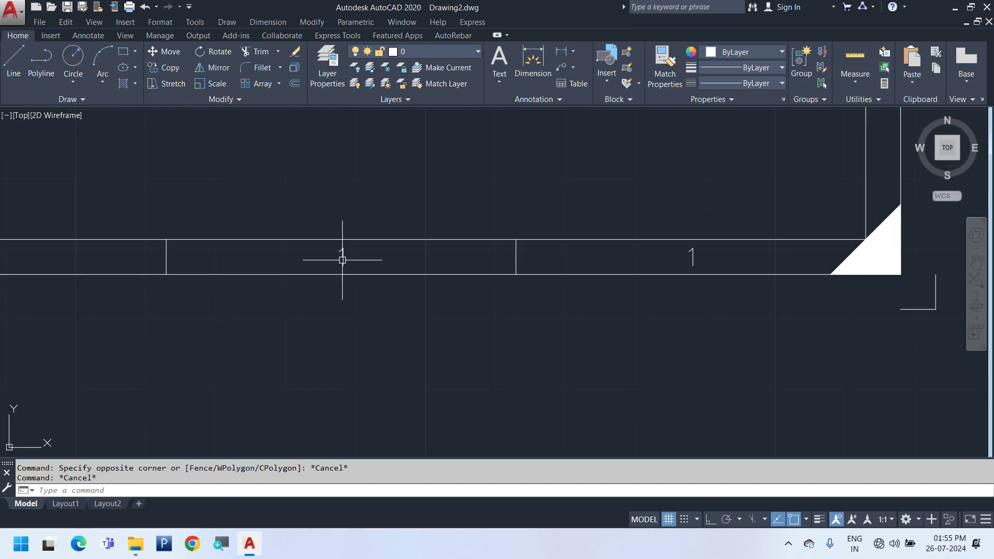
double_click(341, 256)
type("2")
left_click(207, 315)
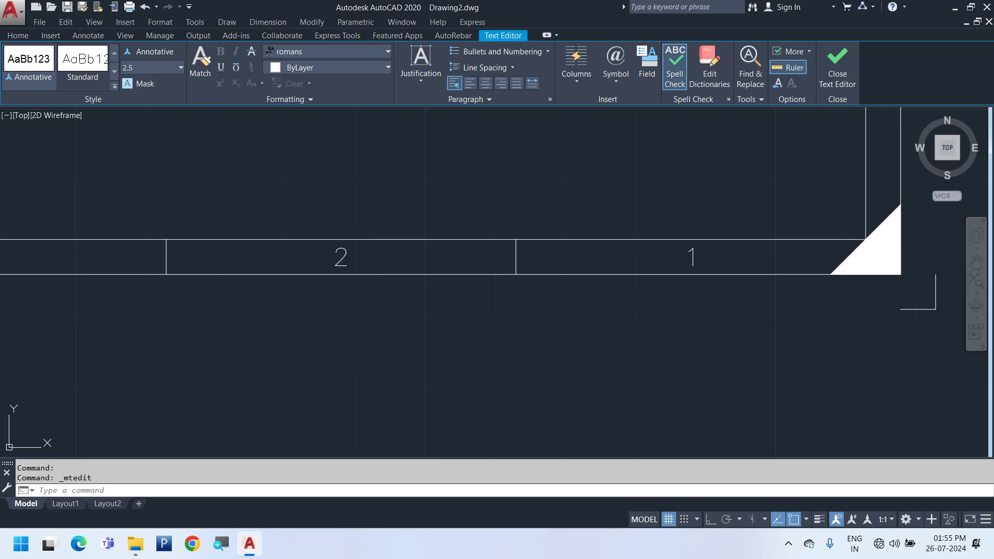
- Change the label in the third cell of the lower strip to 3
scroll(190, 317, "down", 2)
middle_click_drag(190, 309, 492, 308)
scroll(369, 294, "up", 2)
left_click(369, 271)
double_click(369, 271)
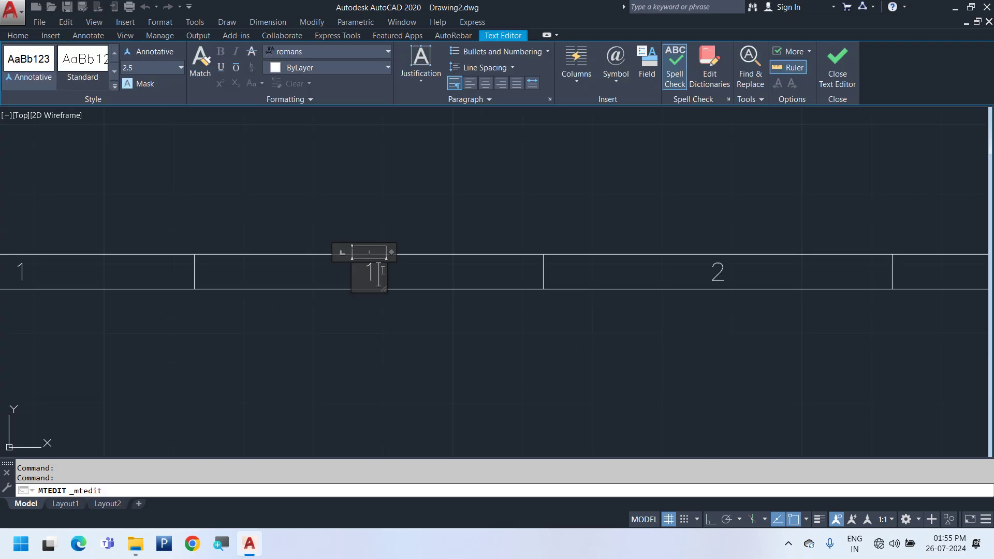
type("3")
left_click(322, 351)
- Renumber the labels in the fourth and fifth cells of the lower strip as 4 and 5
middle_click_drag(142, 330, 579, 358)
double_click(451, 294)
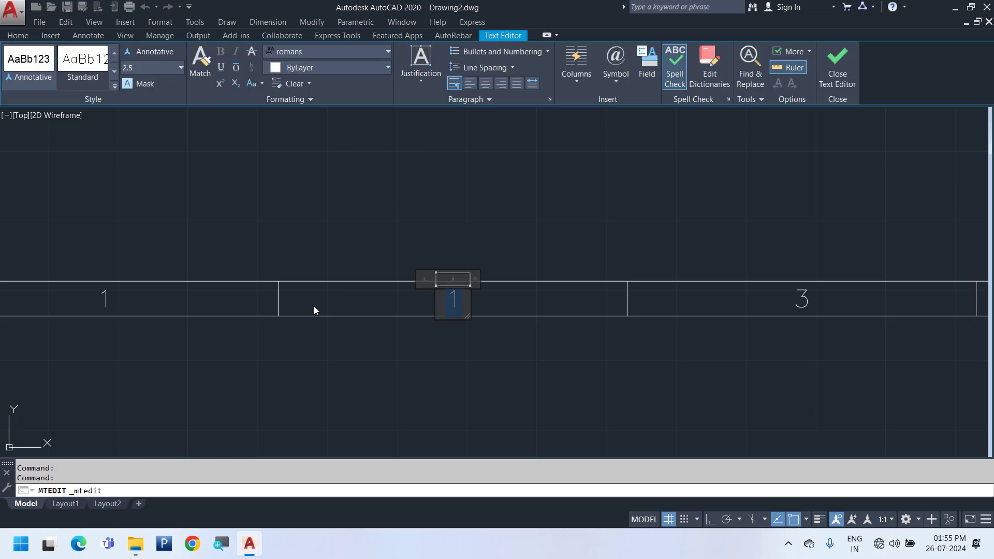
type("4")
left_click(208, 326)
middle_click_drag(181, 310, 479, 305)
double_click(403, 285)
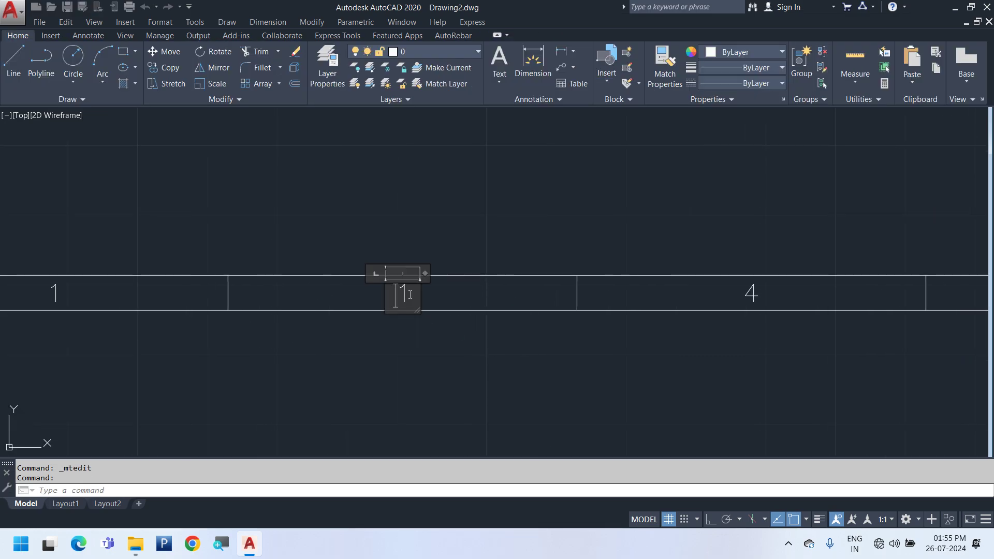
type("5")
left_click(308, 359)
middle_click_drag(194, 320, 401, 320)
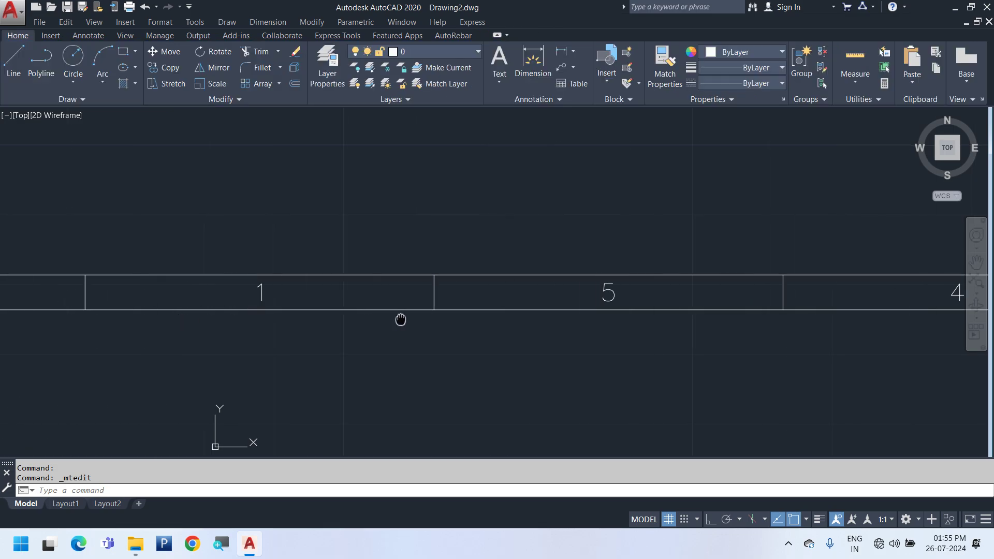
- Renumber the labels in the sixth and seventh cells of the lower strip as 6 and 7
double_click(362, 285)
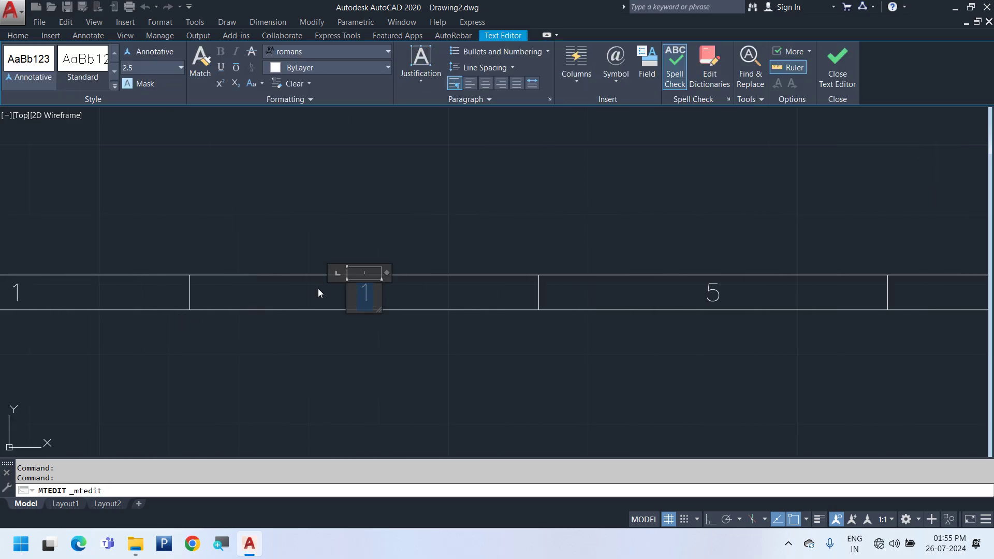
left_click(300, 344)
middle_click_drag(205, 322, 686, 333)
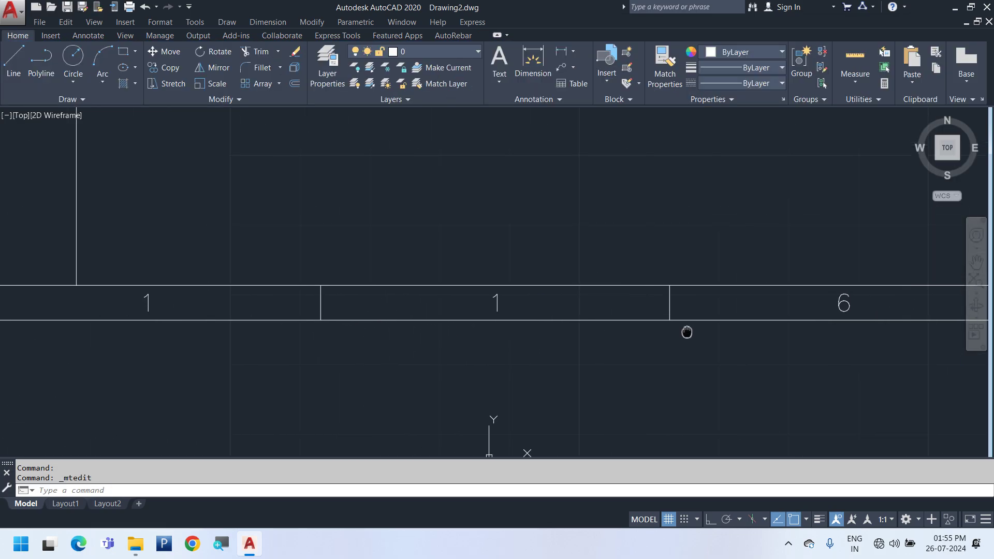
double_click(496, 303)
type("7")
left_click(322, 380)
- Change the label in the eighth cell of the lower strip, next to the left border corner, to 8
mouse_move(162, 328)
middle_mouse_down()
mouse_move(309, 328)
mouse_move(541, 367)
middle_mouse_up()
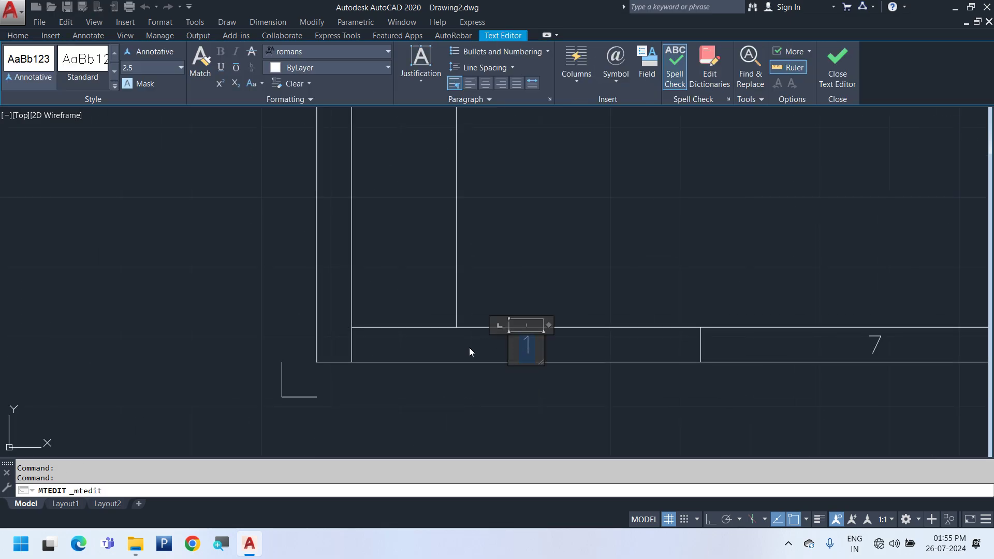
type("8")
left_click(492, 411)
scroll(279, 304, "down", 8)
mouse_move(633, 329)
middle_mouse_down()
mouse_move(597, 350)
mouse_move(559, 352)
middle_mouse_up()
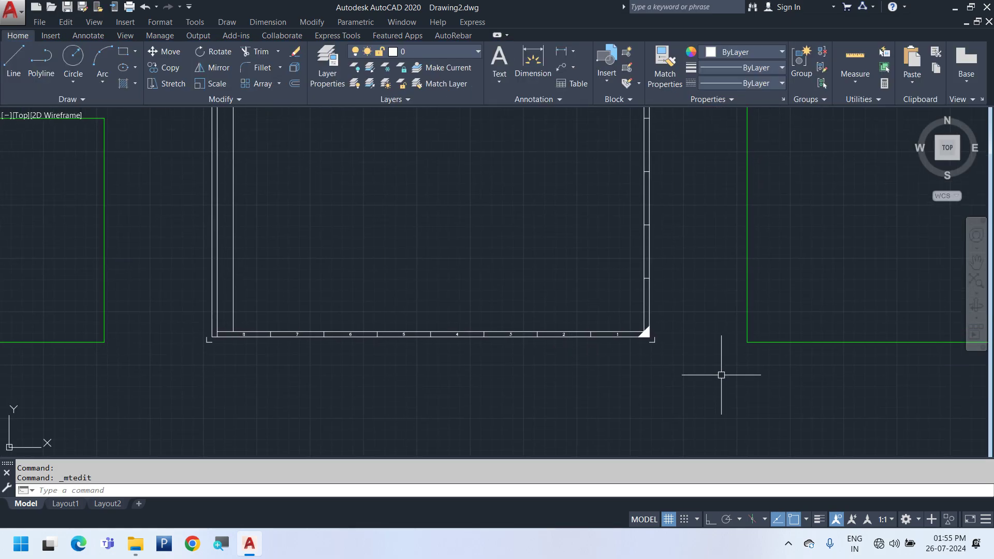
- Measure the width of the third cell in the lower strip with a linear dimension, without placing it
left_click(274, 27)
left_click(281, 57)
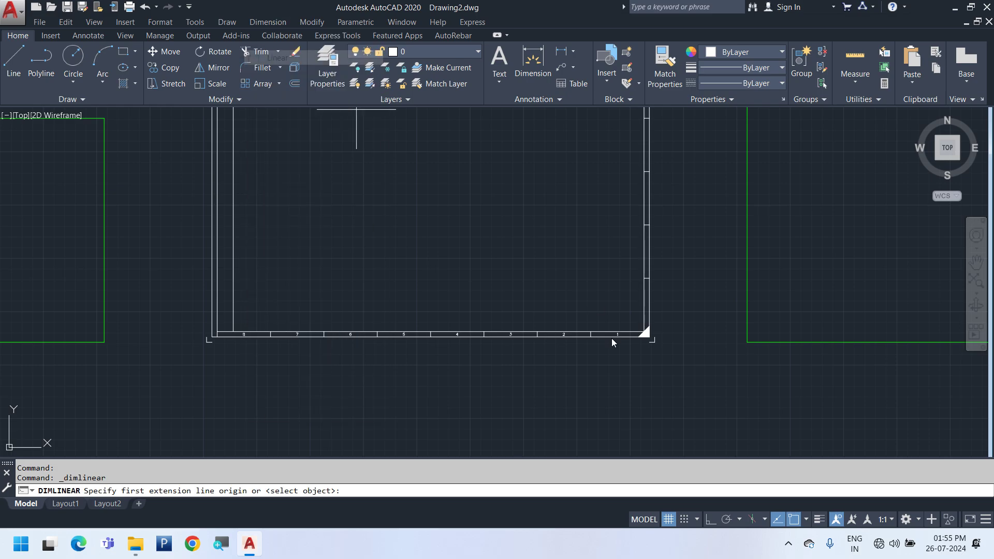
scroll(570, 331, "up", 5)
left_click(594, 299)
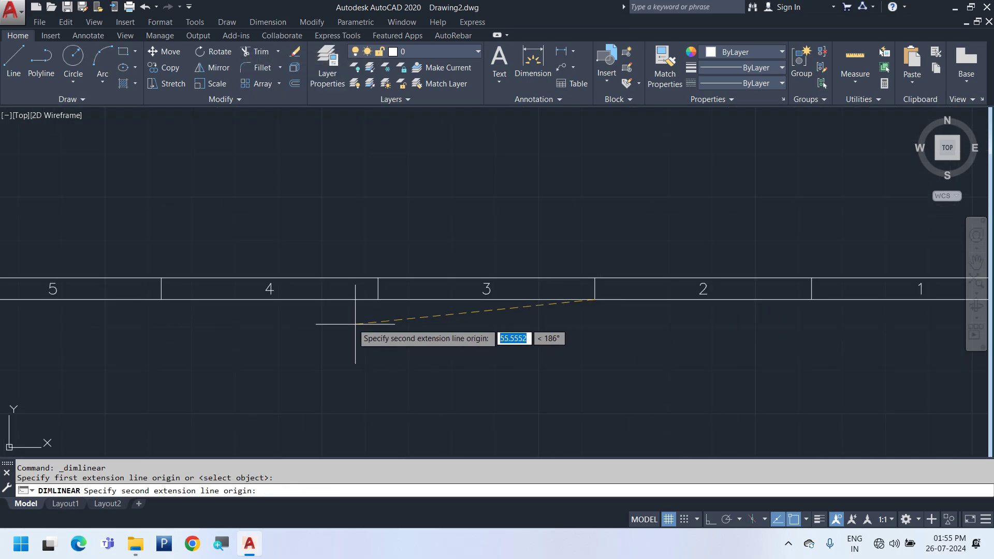
left_click(378, 299)
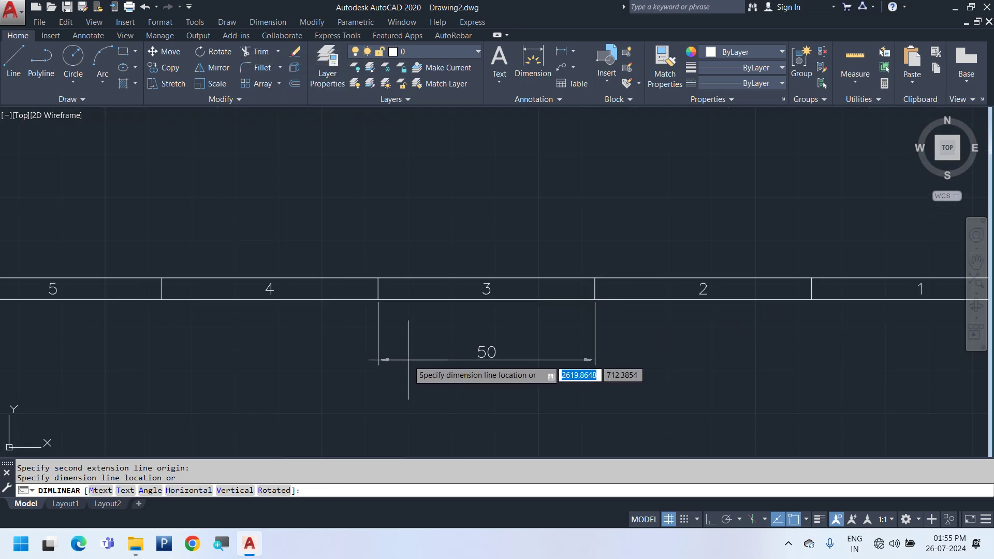
scroll(408, 359, "down", 4)
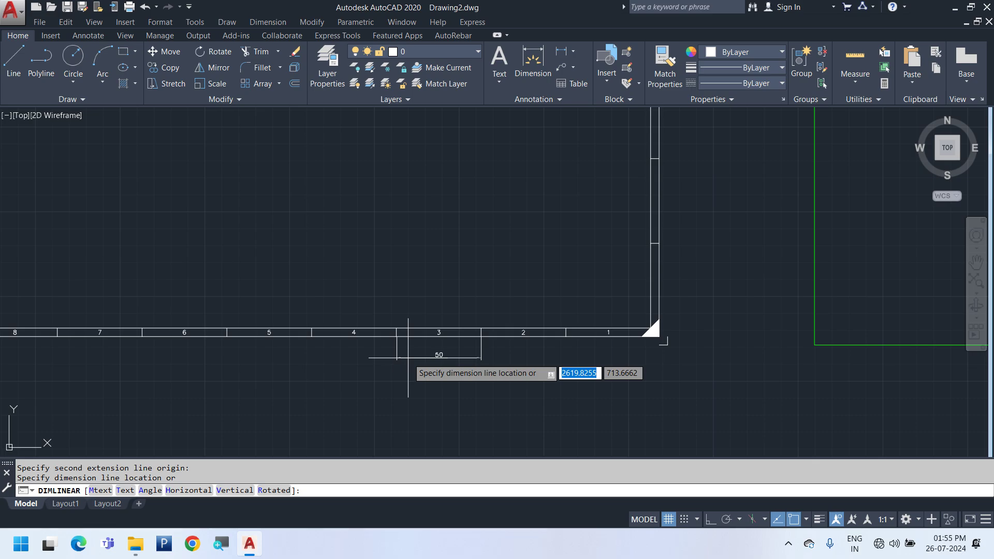
key("Escape")
scroll(311, 337, "down", 4)
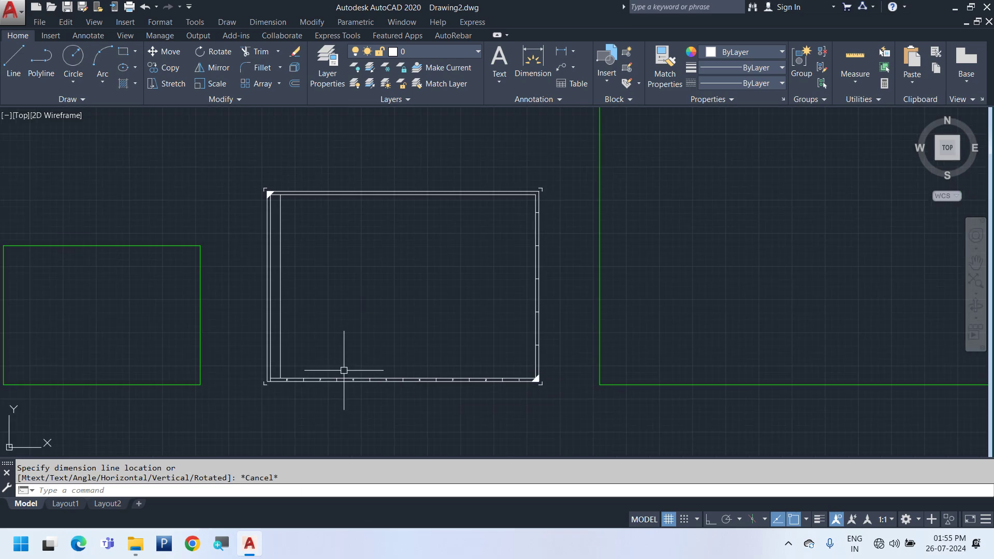
- Copy the 1 label from the lower strip to the lowest cell of the right strip, centred midway between the cell's opposite corners
scroll(534, 397, "up", 4)
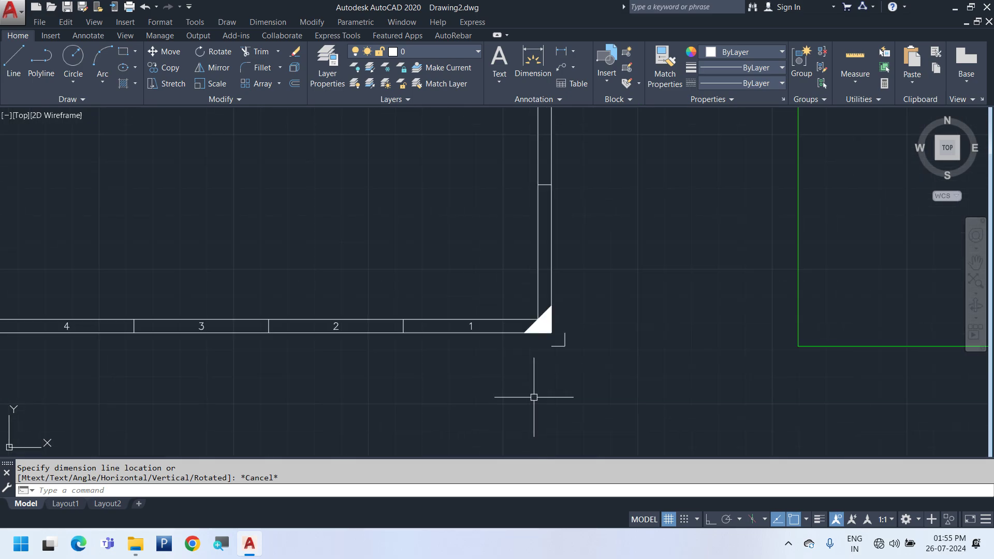
scroll(449, 327, "up", 4)
left_click(466, 275)
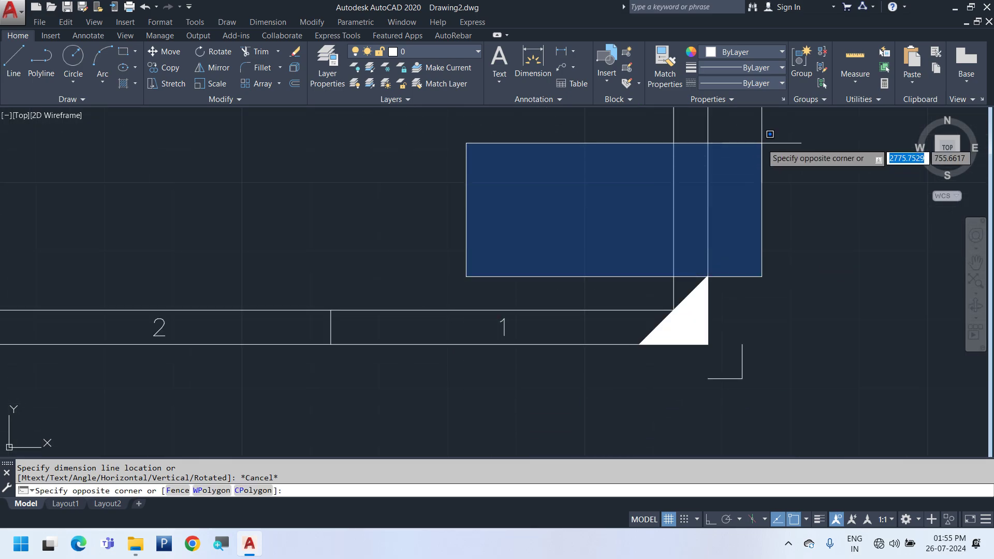
left_click(535, 390)
scroll(535, 388, "down", 2)
right_click(696, 175)
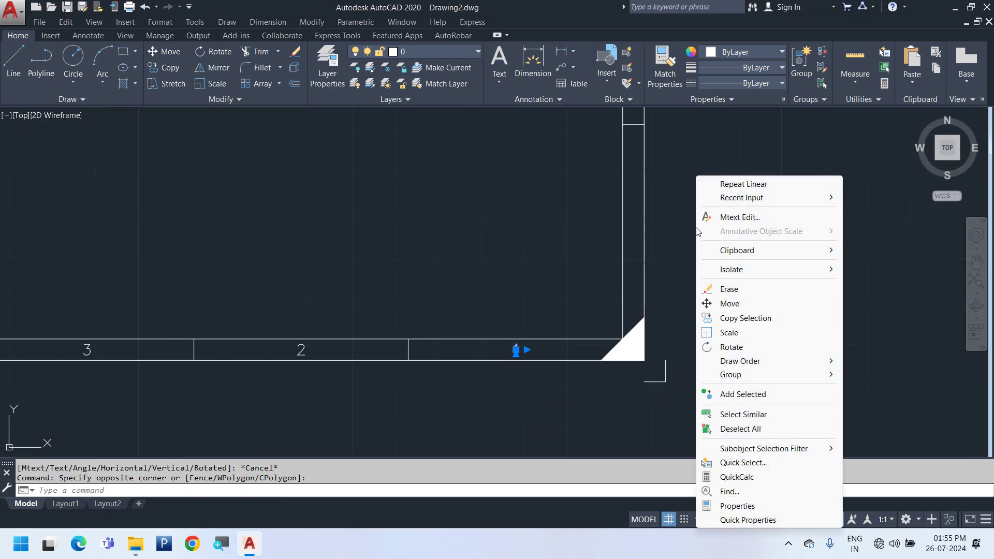
left_click(746, 317)
scroll(592, 344, "up", 4)
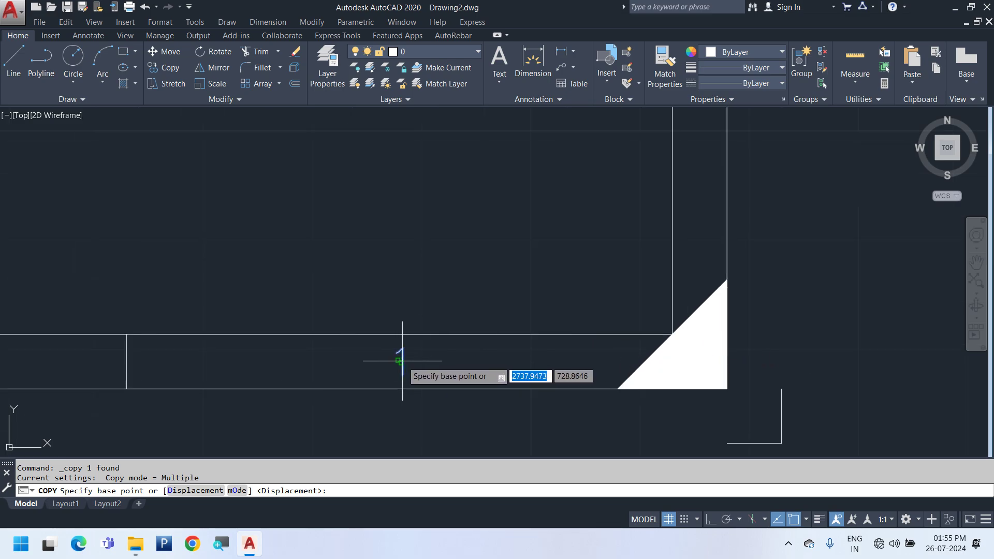
left_click(402, 361)
scroll(326, 409, "down", 6)
right_click(470, 198, "shift")
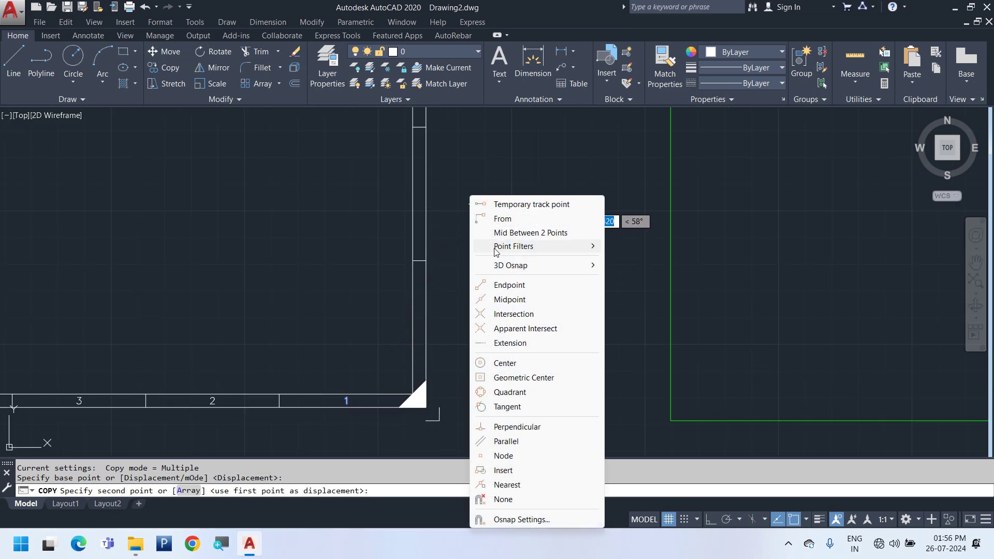
left_click(538, 233)
scroll(450, 403, "up", 2)
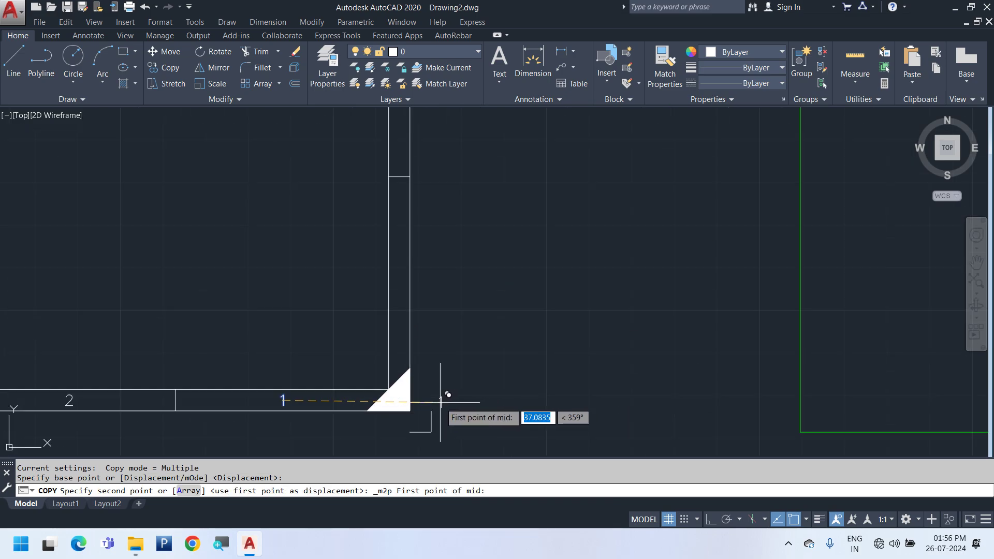
left_click(389, 389)
left_click(410, 177)
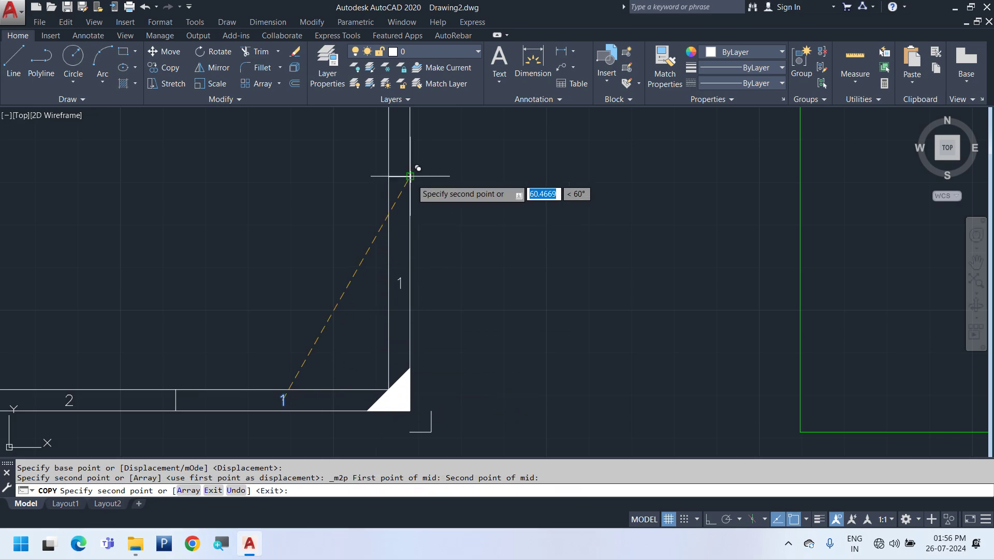
key("Escape")
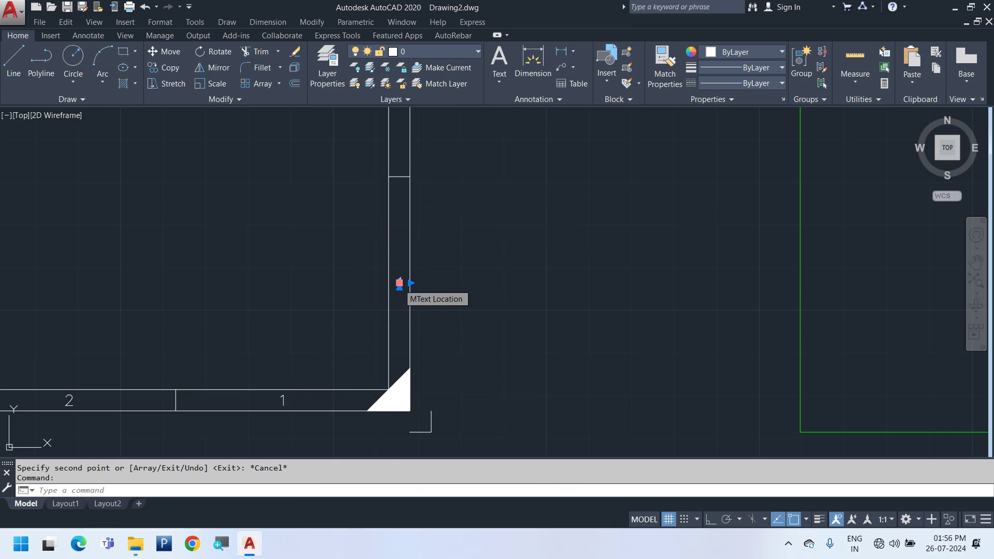
- Change the copied label in the lowest cell of the right strip to A
double_click(399, 283)
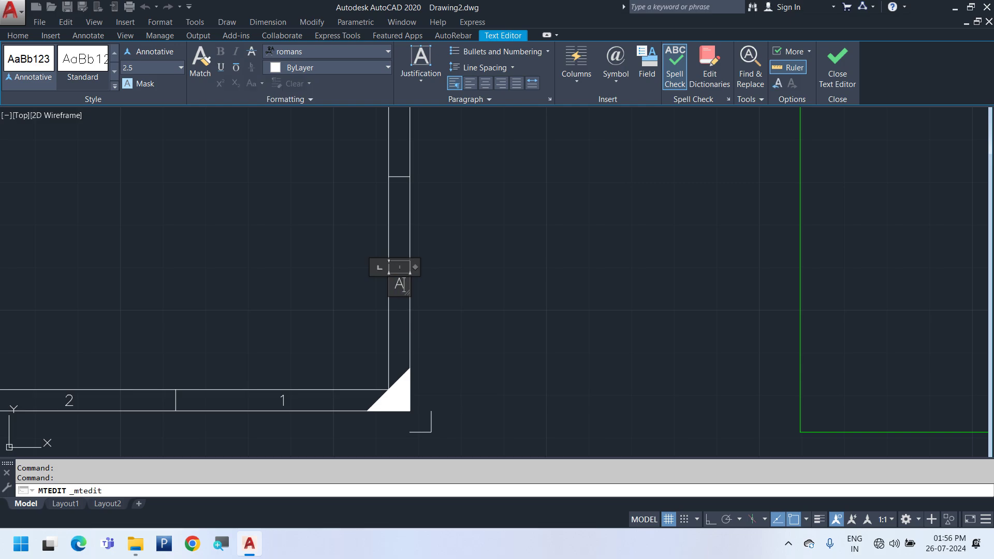
key("Escape")
- Copy the A label into all remaining cells up the right strip, using the lowest cell's inner corner as base point
right_click(511, 176)
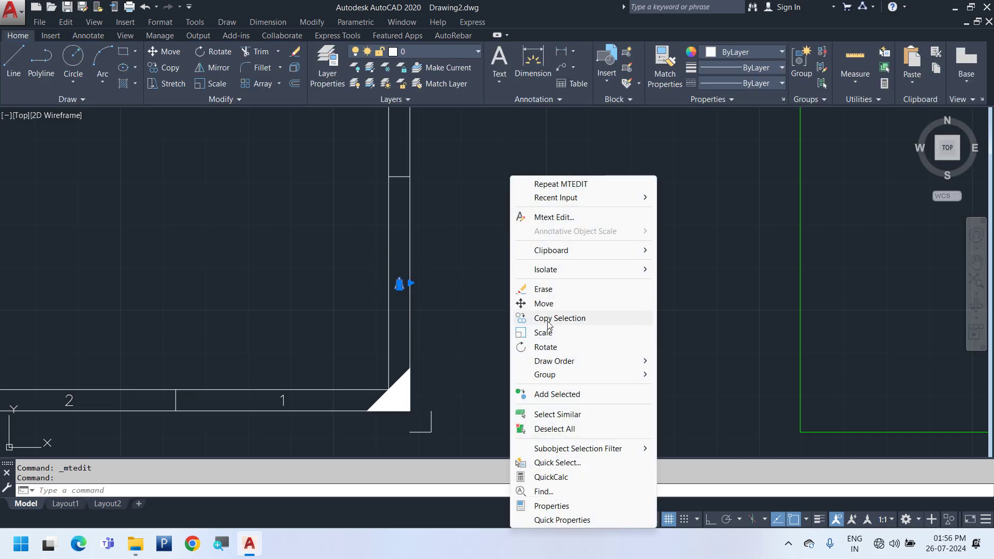
left_click(549, 318)
left_click(389, 389)
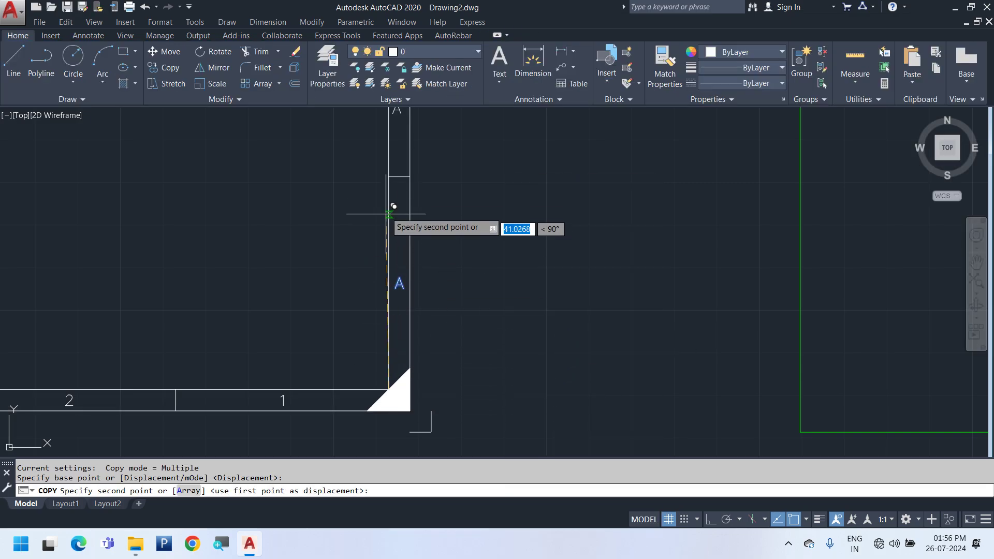
left_click(388, 180)
middle_click_drag(436, 120, 492, 409)
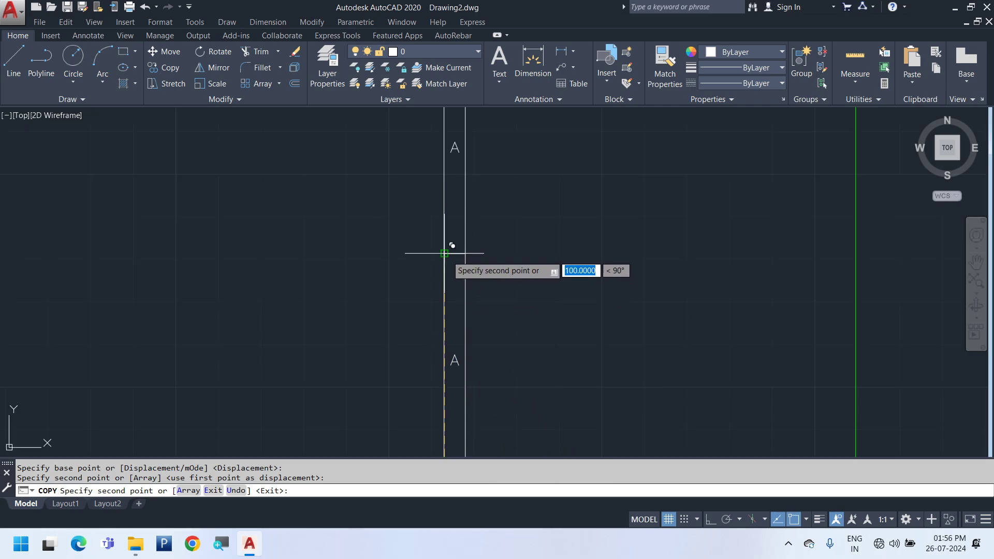
left_click(445, 253)
middle_click_drag(454, 188, 499, 504)
left_click(488, 358)
middle_click_drag(450, 292, 494, 511)
left_click(533, 364)
middle_click_drag(454, 291, 475, 407)
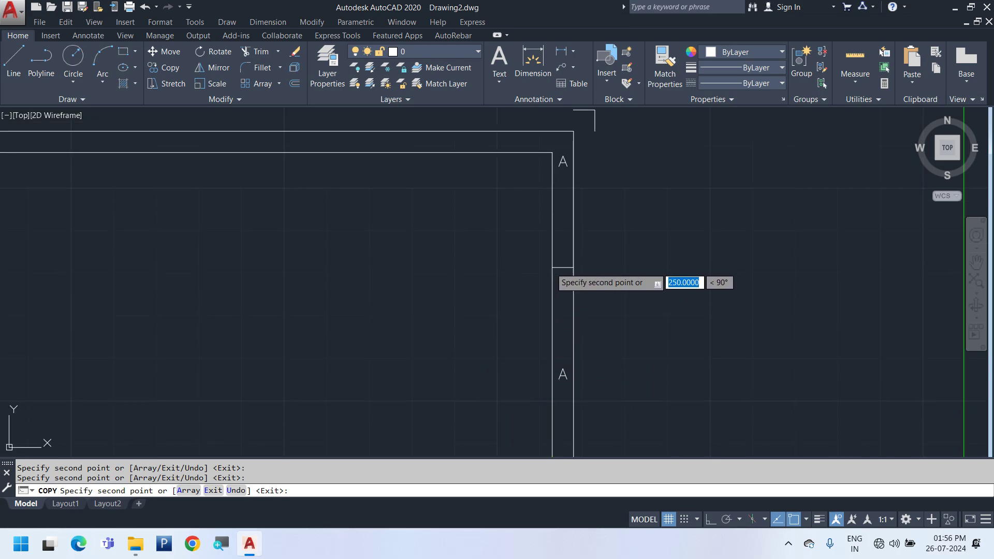
key("Escape")
- Move the A label in the topmost cell of the right strip to the midpoint between that cell's opposite corners
left_click(561, 160)
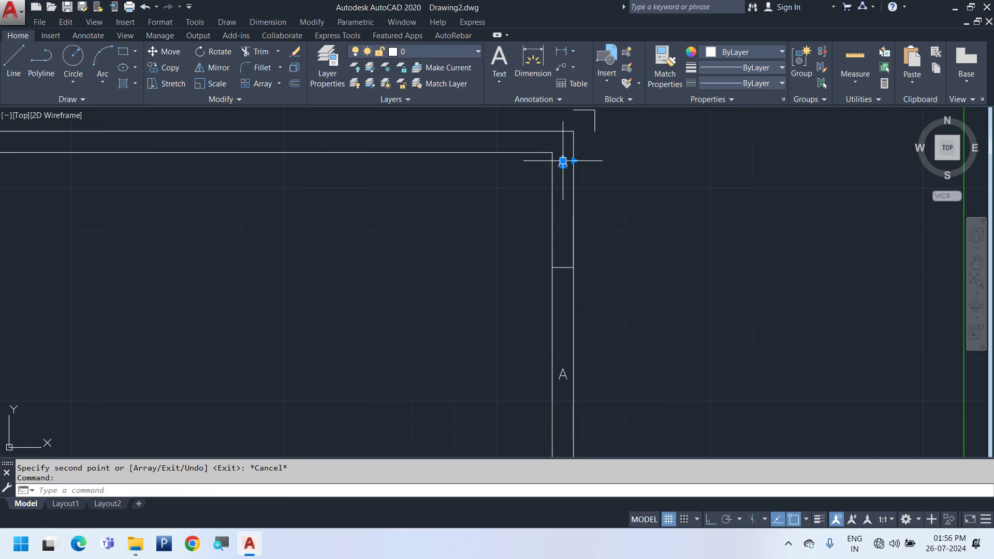
left_click(563, 161)
scroll(612, 217, "up", 2)
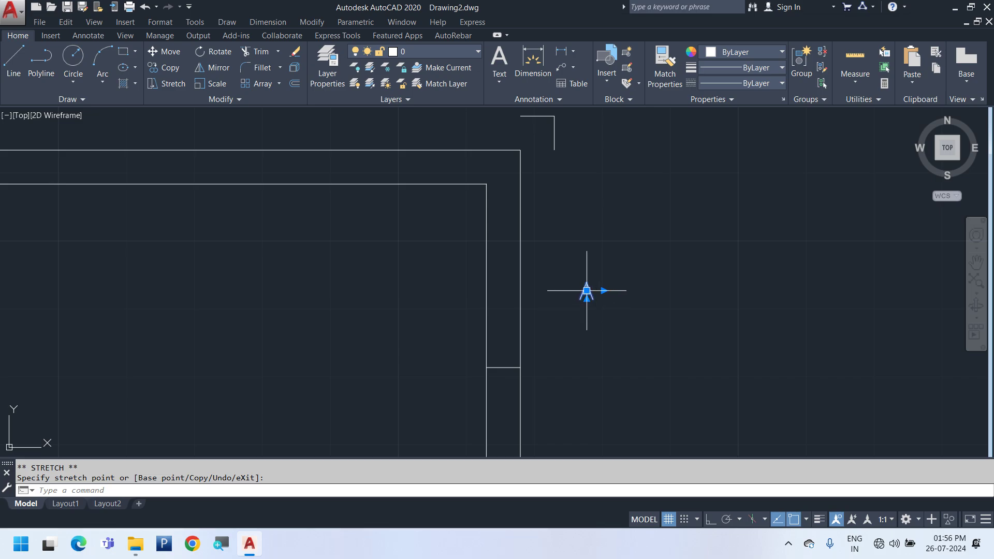
right_click(624, 237, "shift")
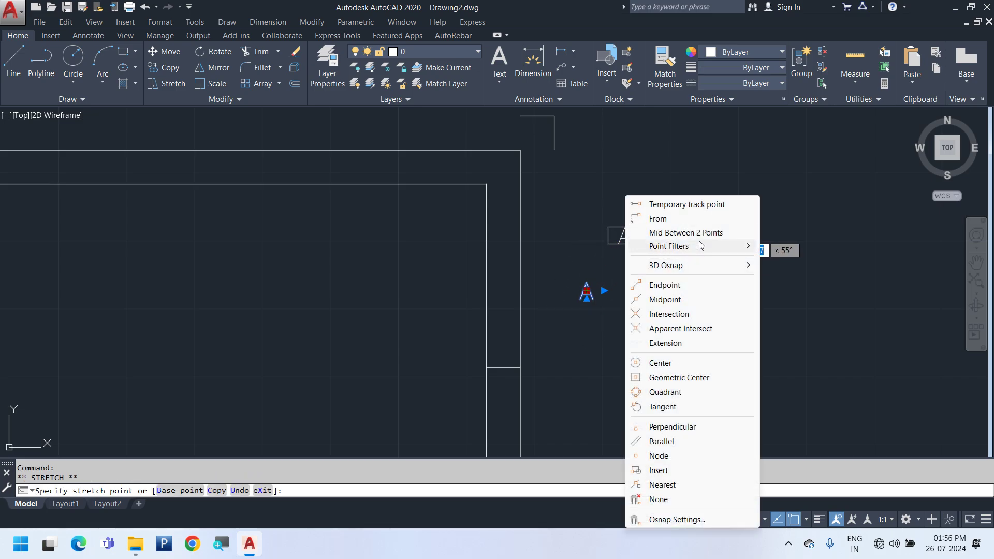
left_click(686, 232)
left_click(521, 367)
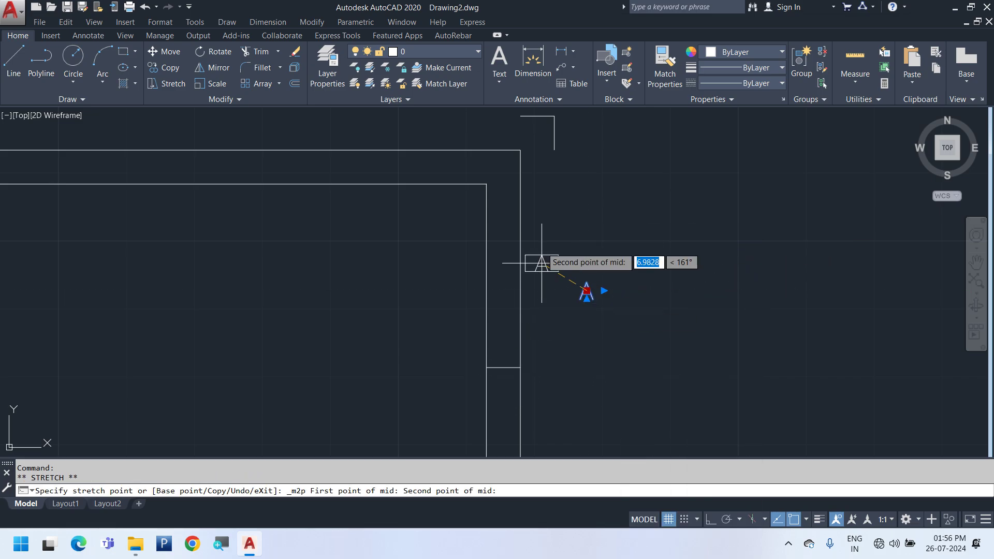
left_click(486, 184)
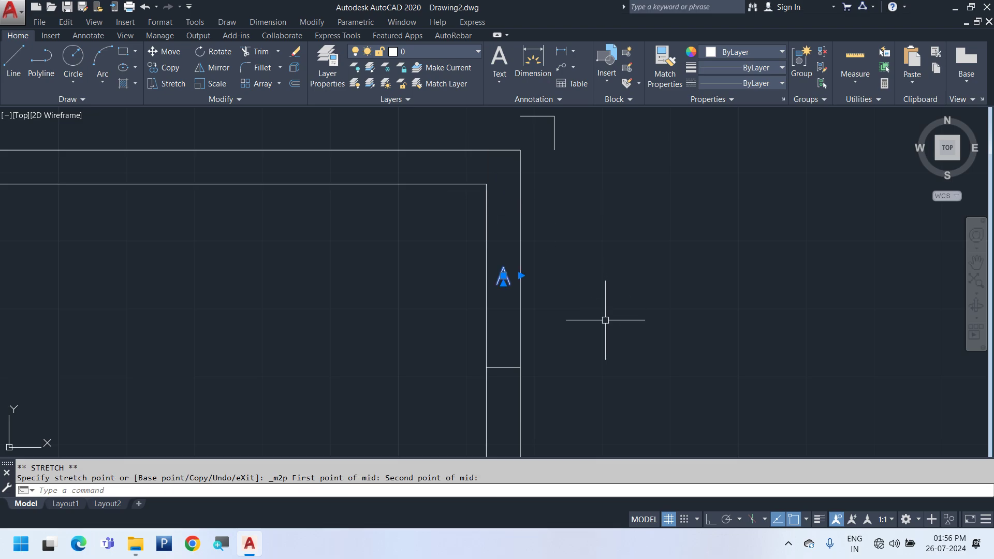
key("Escape")
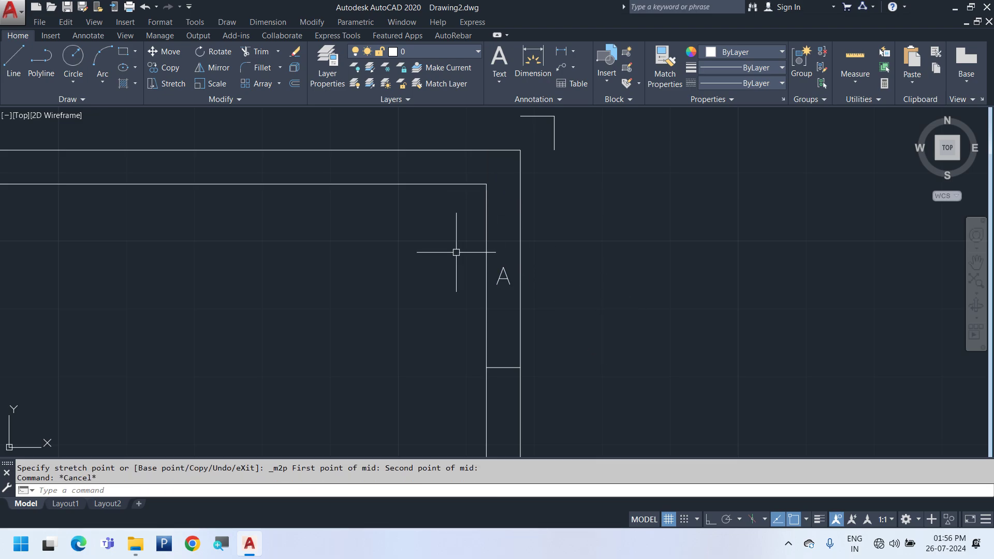
- Change the label in the second cell up the right strip from the filled corner triangle to B
scroll(456, 252, "down", 6)
middle_click_drag(466, 277, 574, 230)
middle_click_drag(570, 362, 586, 340)
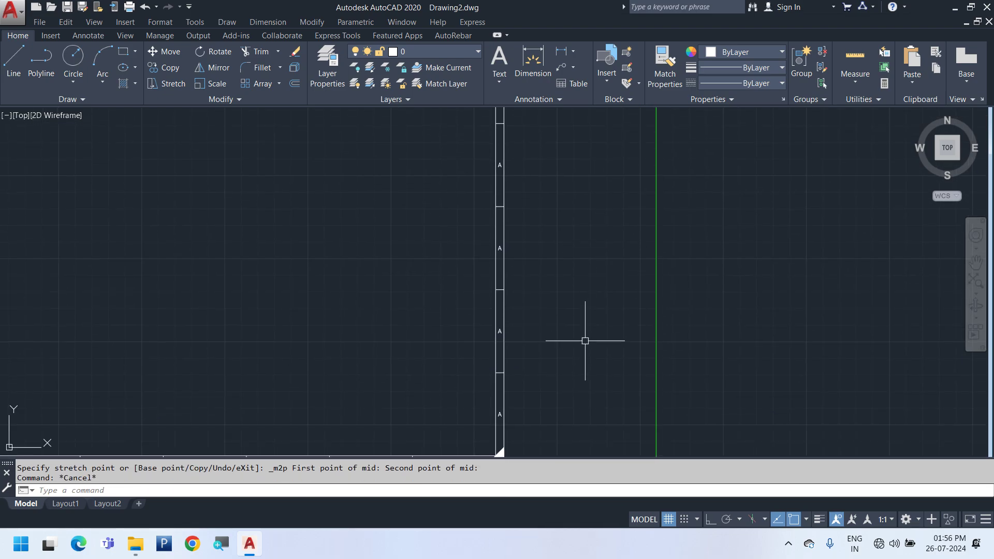
middle_click_drag(532, 393, 554, 335)
scroll(529, 283, "up", 4)
double_click(524, 249)
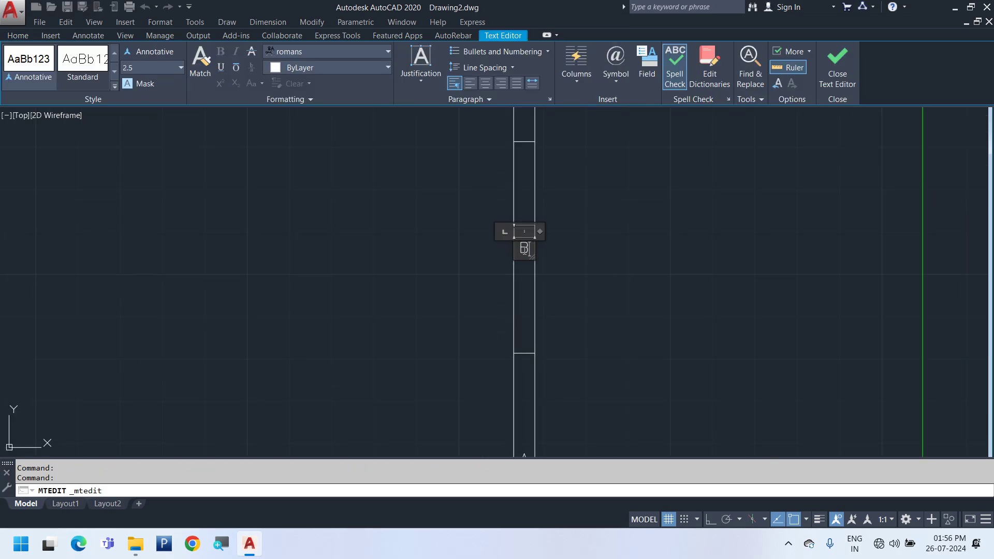
left_click(577, 338)
- Change the labels in the third and fourth cells up the right strip to C and D
middle_click_drag(547, 321, 506, 311)
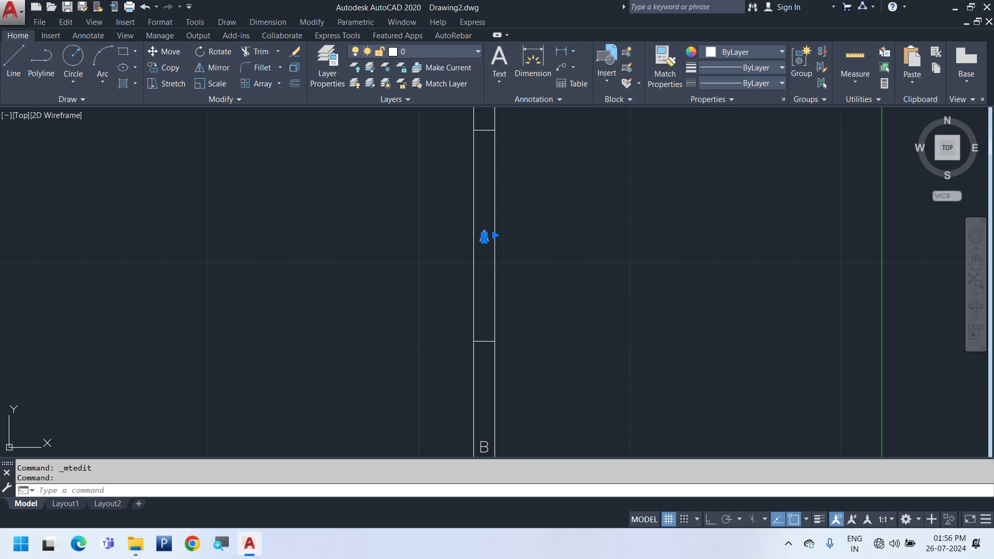
double_click(484, 236)
left_click(527, 214)
middle_click_drag(503, 131, 506, 375)
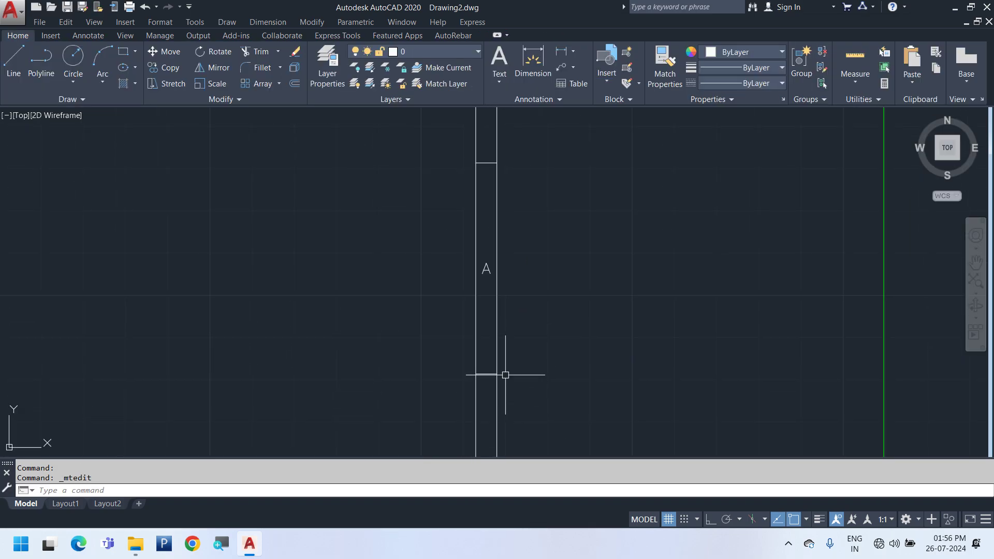
double_click(485, 264)
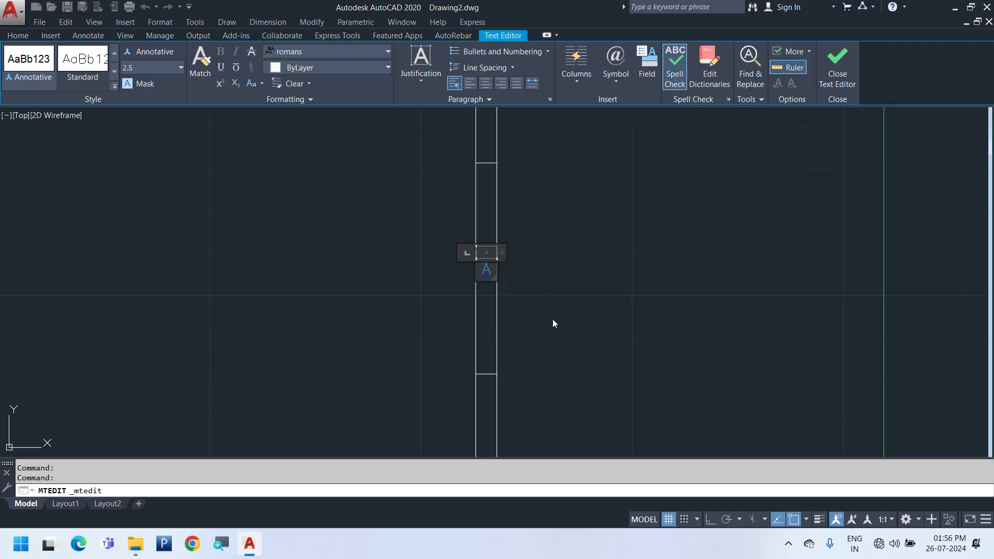
left_click(561, 237)
- Change the label in the fifth cell up the right strip to E
middle_click_drag(510, 150, 507, 216)
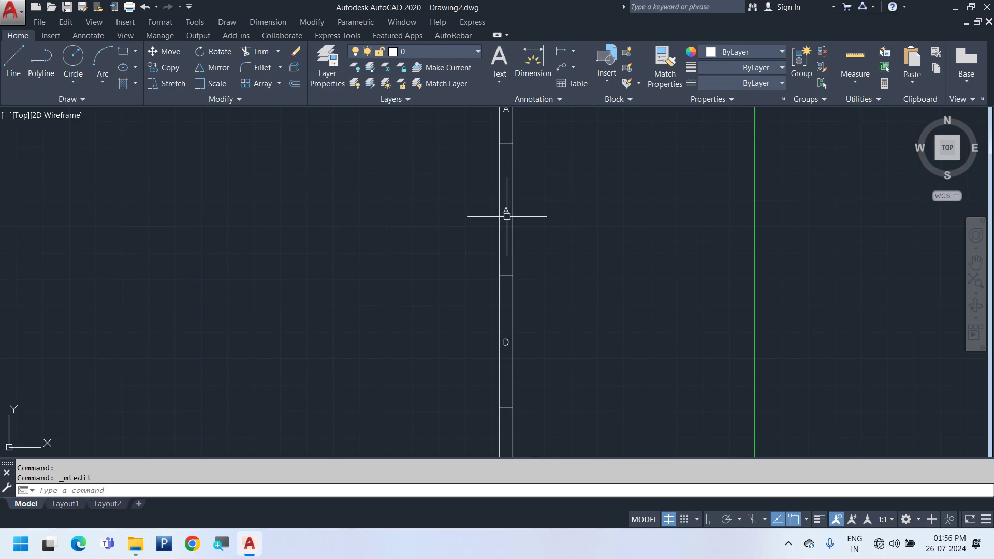
double_click(506, 210)
left_click(585, 224)
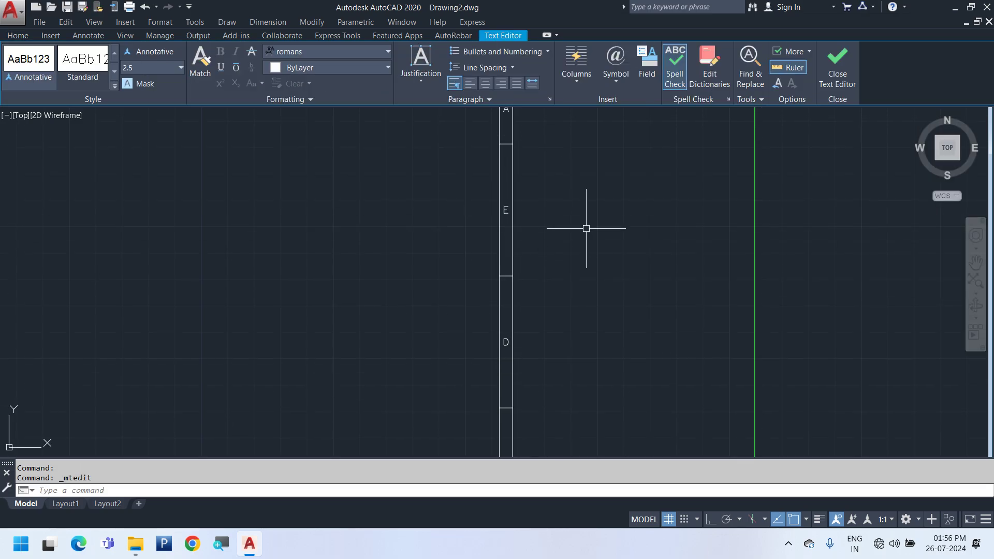
- Change the label in the topmost cell of the right strip to F
double_click(485, 250)
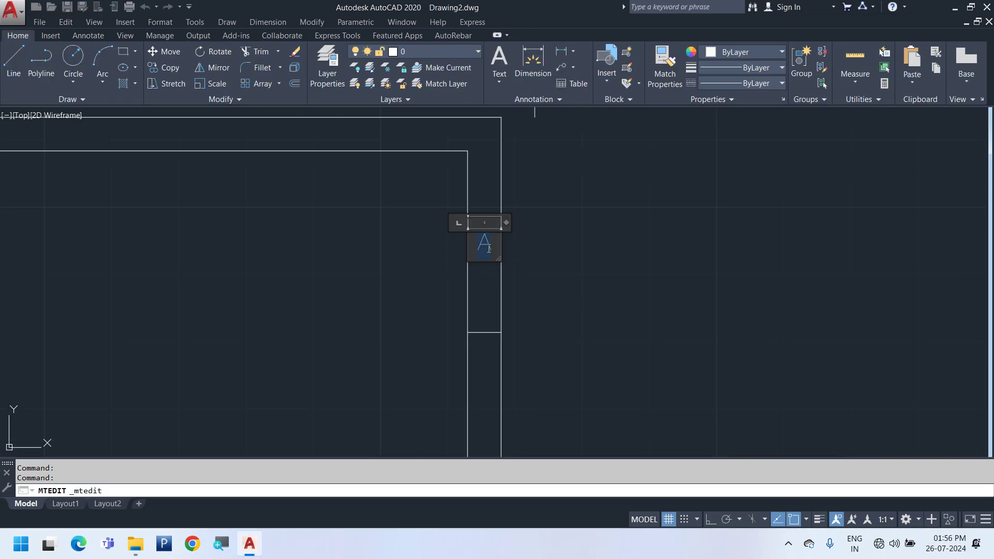
type("F")
left_click(643, 340)
middle_click_drag(574, 280, 611, 175)
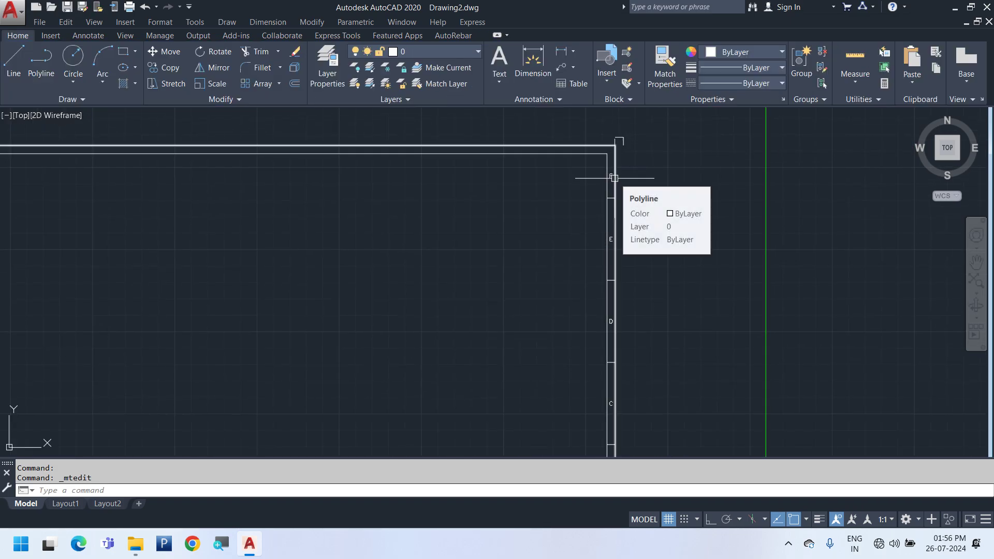
scroll(614, 177, "down", 6)
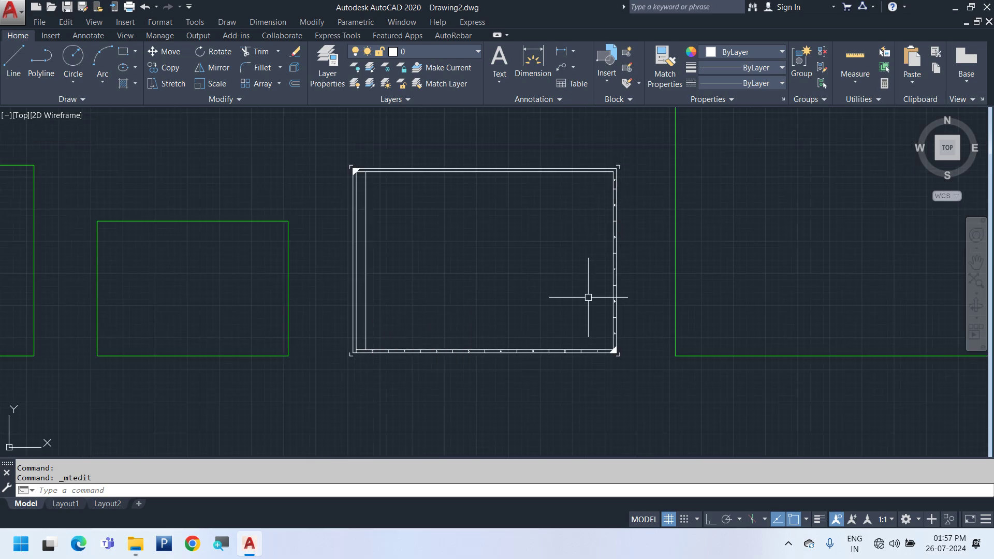
- Draw a line along the inner frame's lower edge from its right corner to its left corner
scroll(583, 356, "up", 6)
type("l")
key("Return")
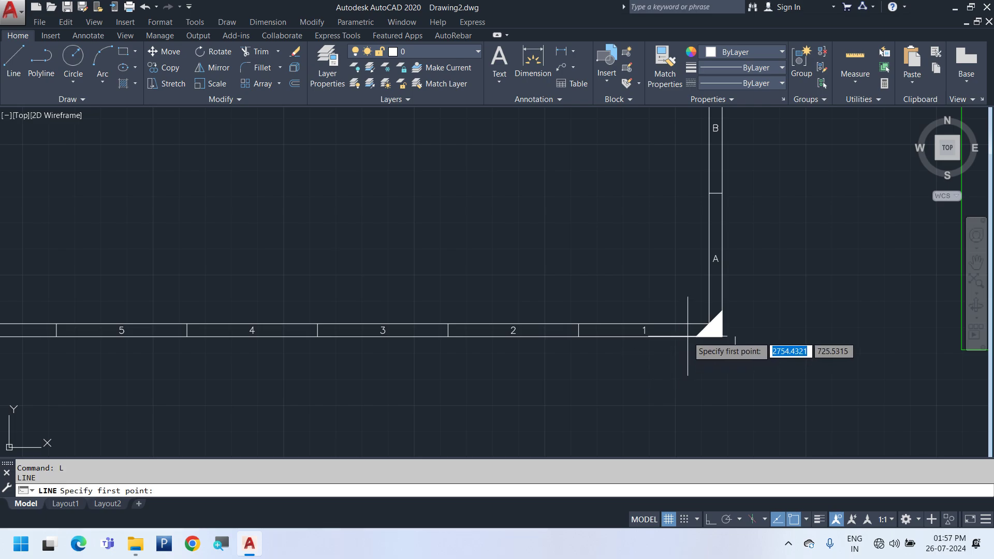
left_click(710, 336)
scroll(767, 282, "down", 5)
scroll(369, 304, "up", 4)
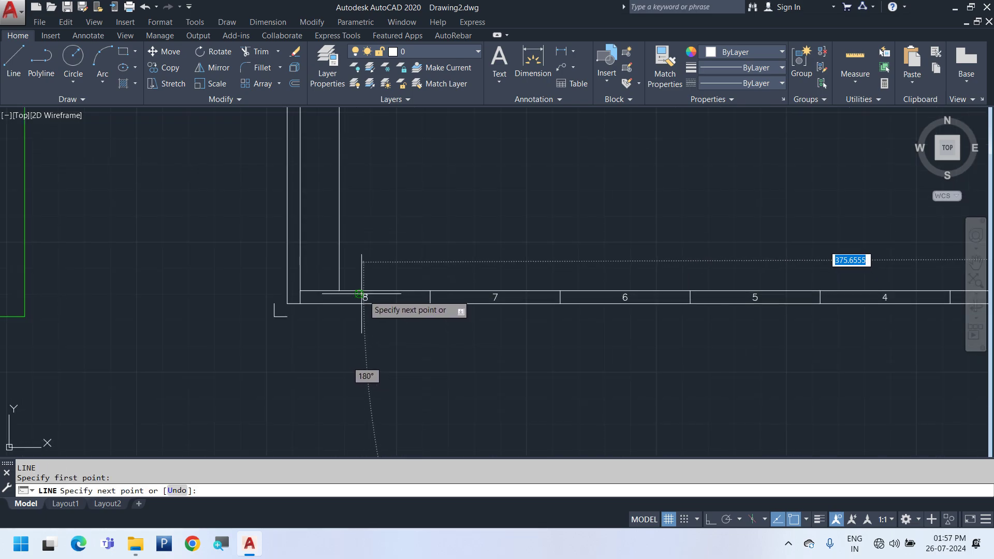
left_click(301, 291)
key("Escape")
scroll(209, 308, "down", 2)
- Move the new line 5 units straight up from the inner frame's lower edge
middle_click_drag(797, 329, 506, 329)
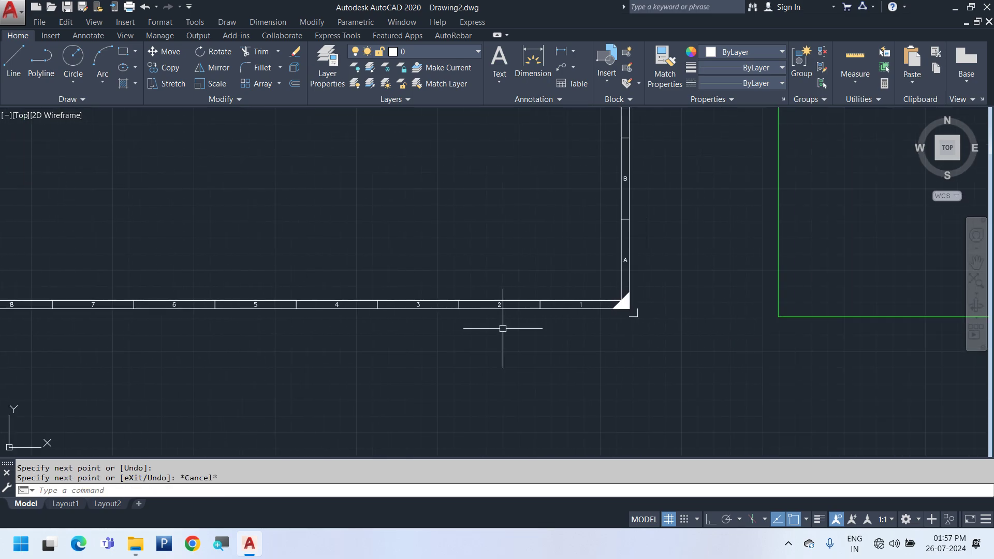
left_click(539, 302)
key("Return")
left_click(739, 344)
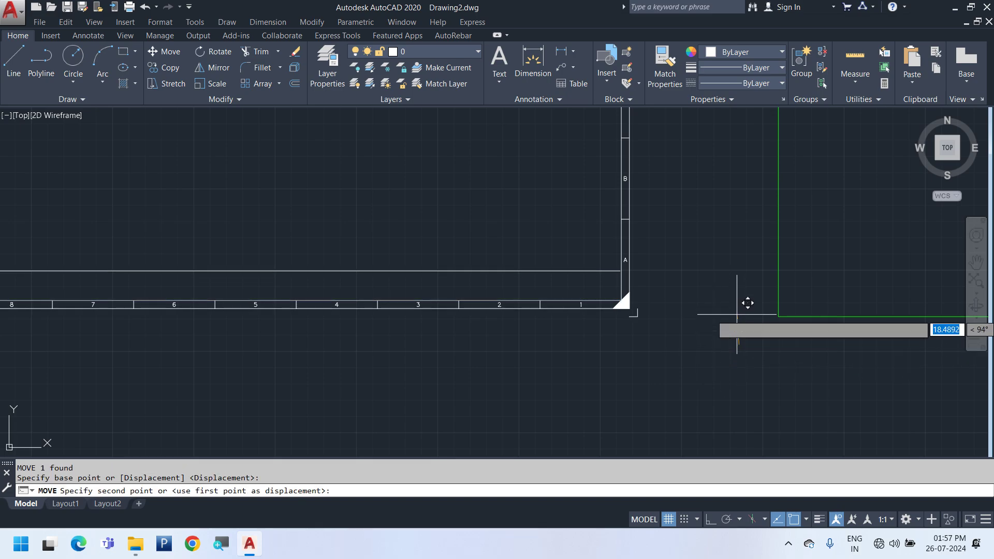
key("F8")
type("5")
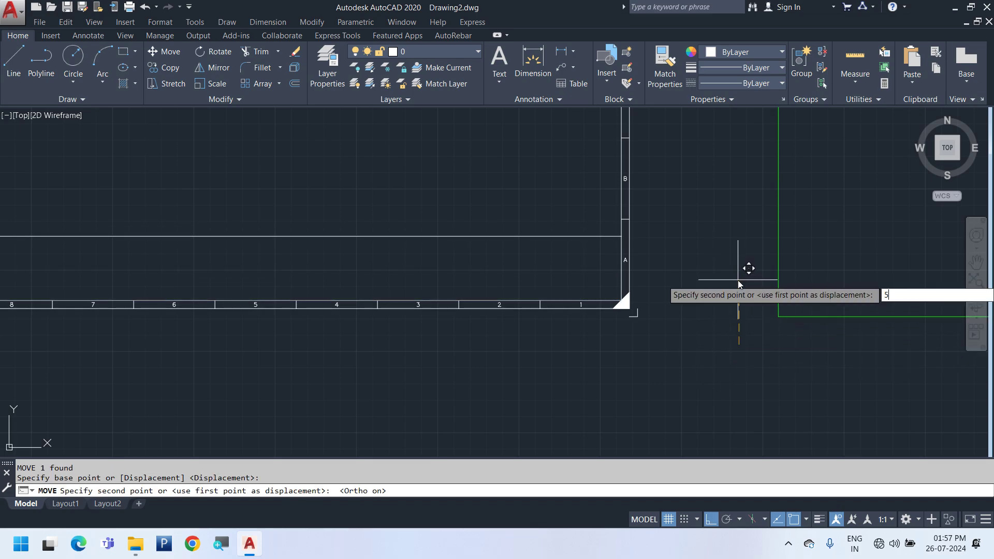
key("Return")
- Copy the horizontal line upward six times at 5-unit spacing
scroll(492, 262, "up", 5)
left_click(528, 244)
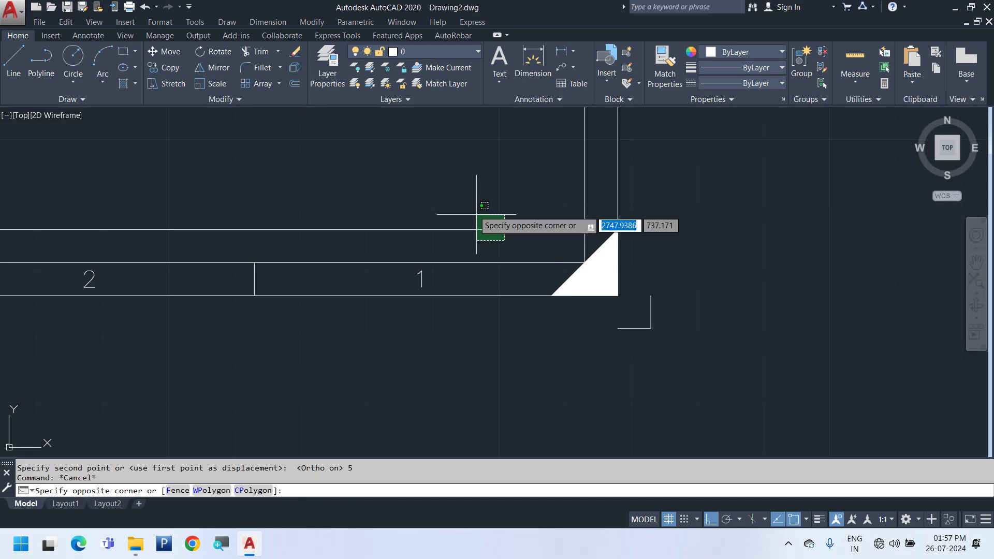
left_click(473, 212)
right_click(475, 185)
left_click(520, 293)
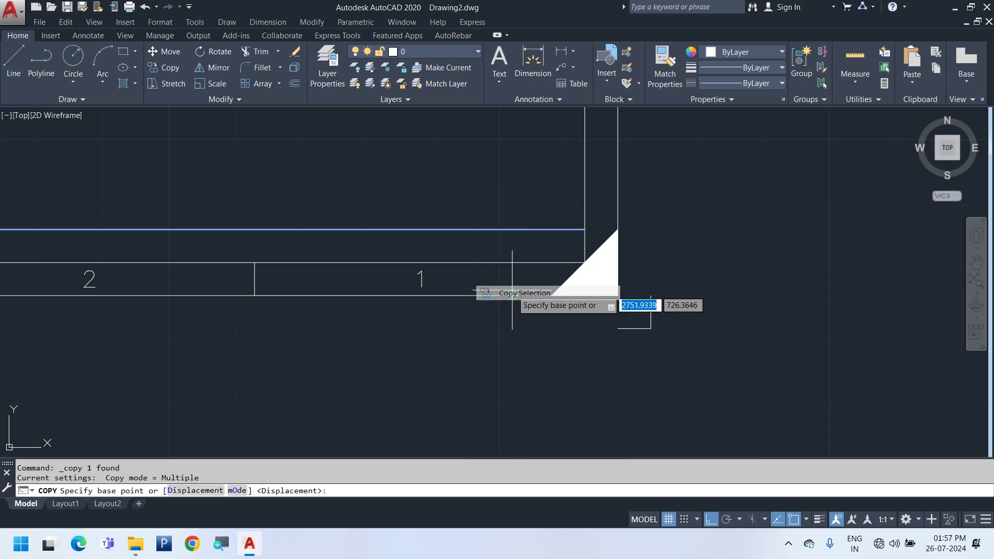
left_click(492, 263)
left_click(491, 198)
middle_click_drag(495, 176, 532, 325)
left_click(528, 311)
left_click(528, 279)
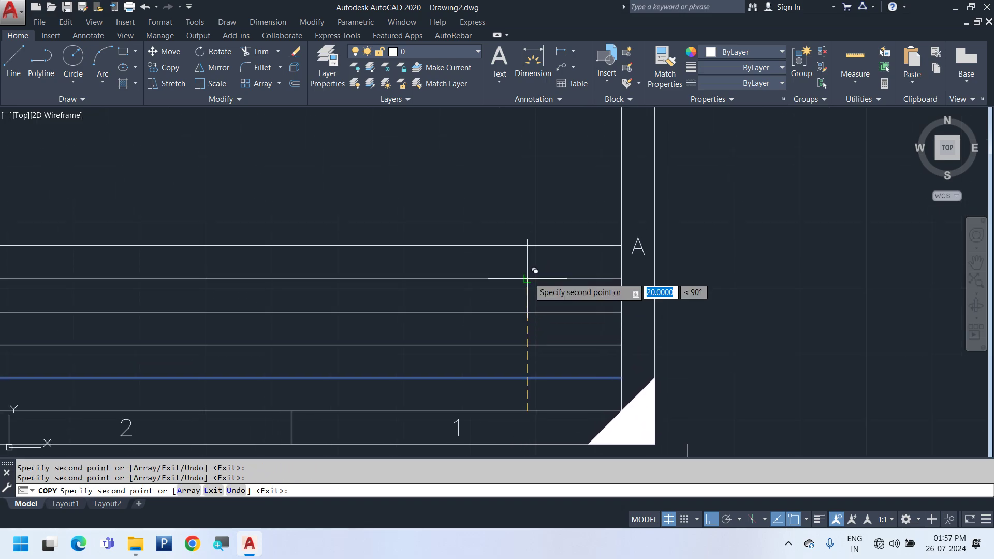
left_click(528, 246)
key("Escape")
scroll(564, 252, "down", 8)
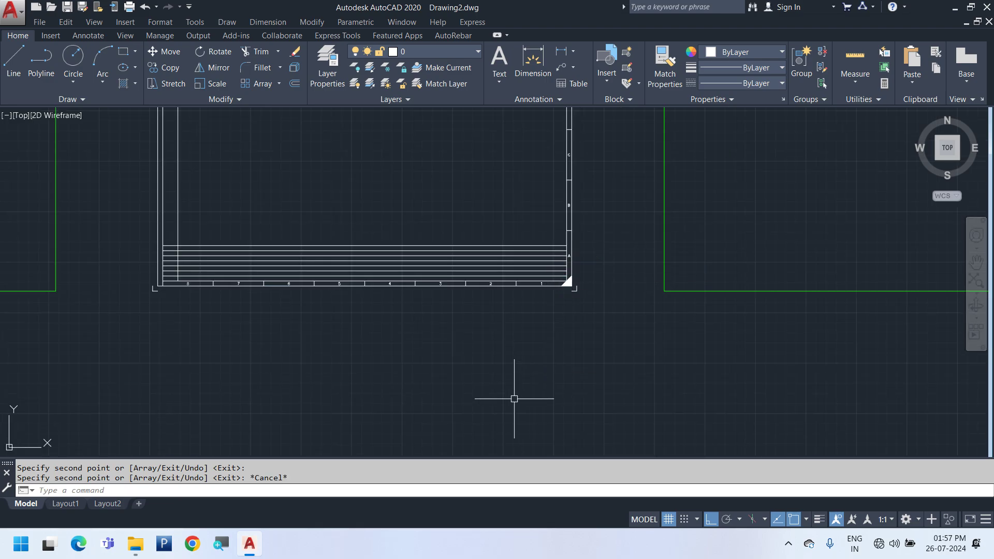
- Trim the stacked horizontal lines where they extend left of the vertical margin line
left_click(292, 313)
key("Escape")
key("Escape")
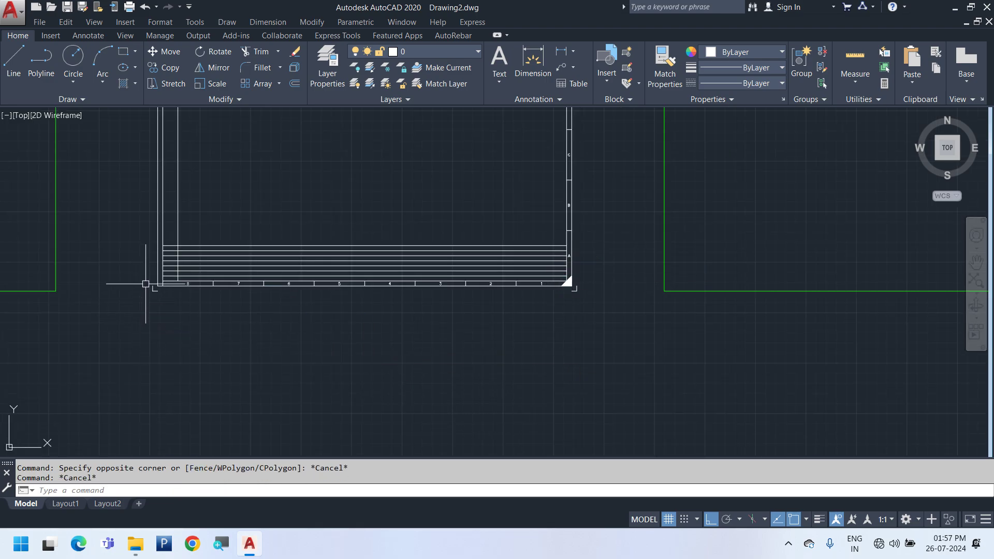
scroll(302, 295, "up", 6)
type("TR")
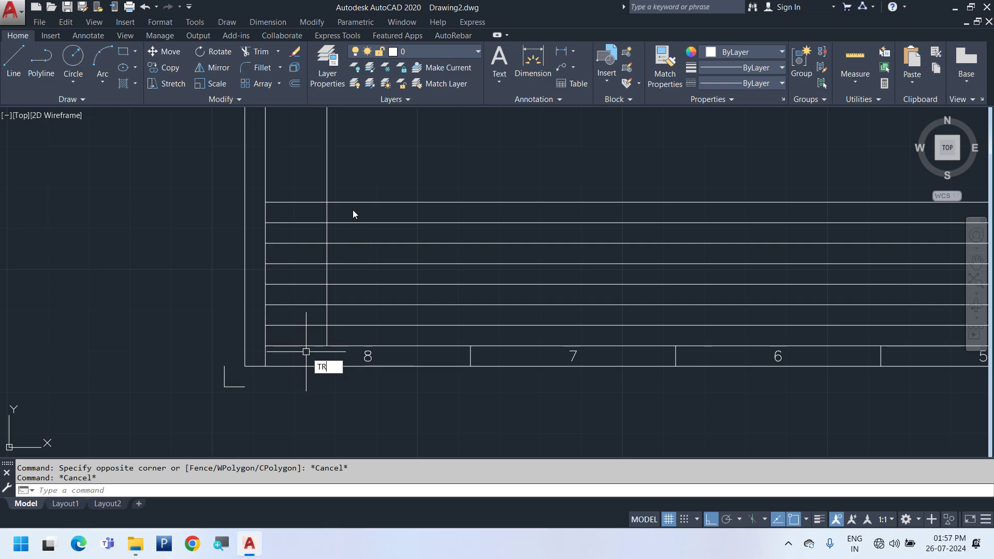
key("Return")
left_click(345, 170)
left_click(318, 157)
key("Return")
left_click(310, 334)
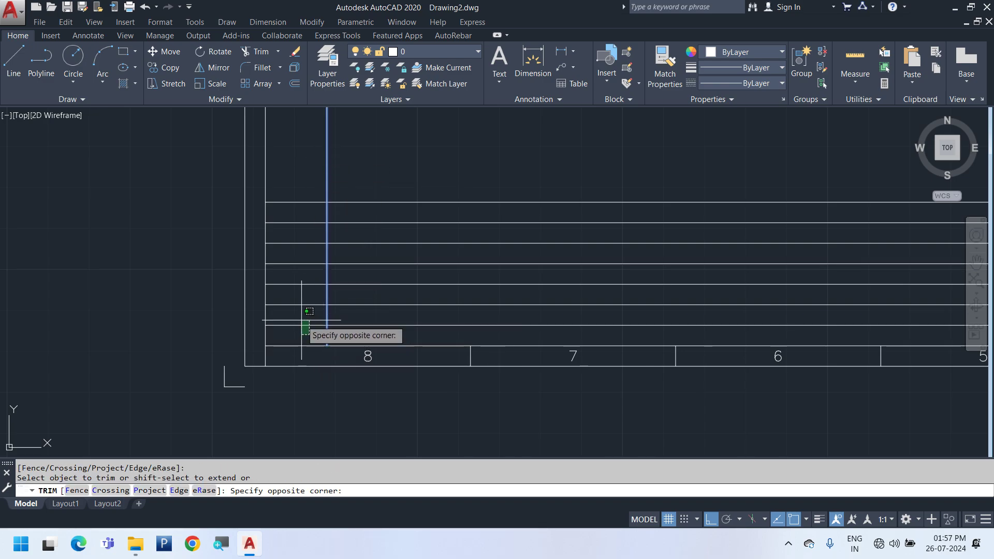
left_click(274, 165)
key("Escape")
scroll(262, 317, "down", 6)
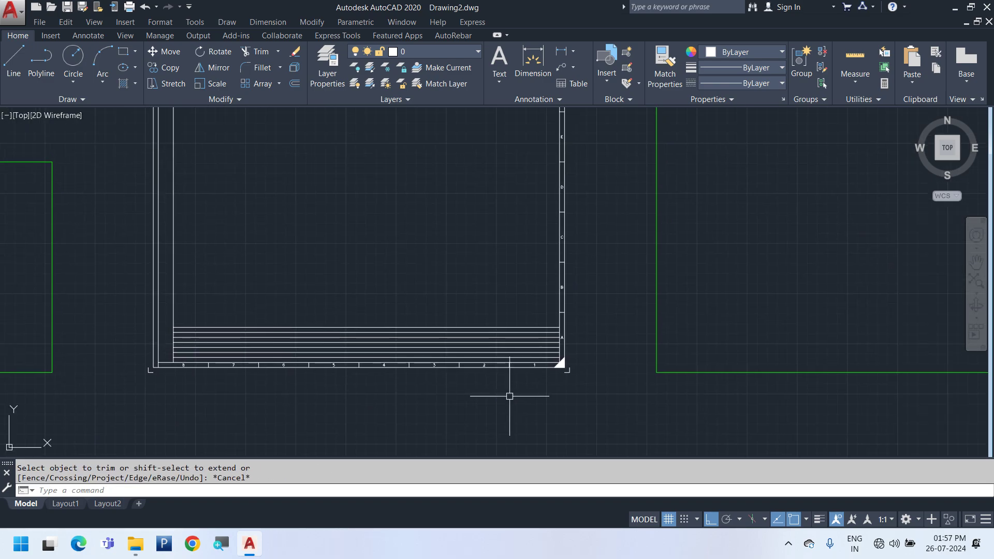
scroll(510, 396, "down", 2)
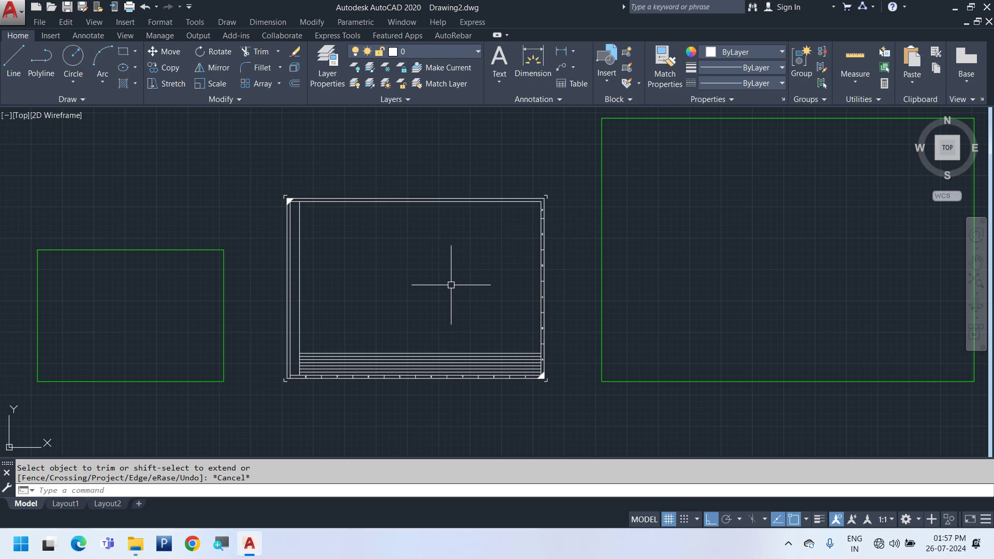
left_click(268, 21)
left_click(278, 55)
scroll(325, 186, "up", 3)
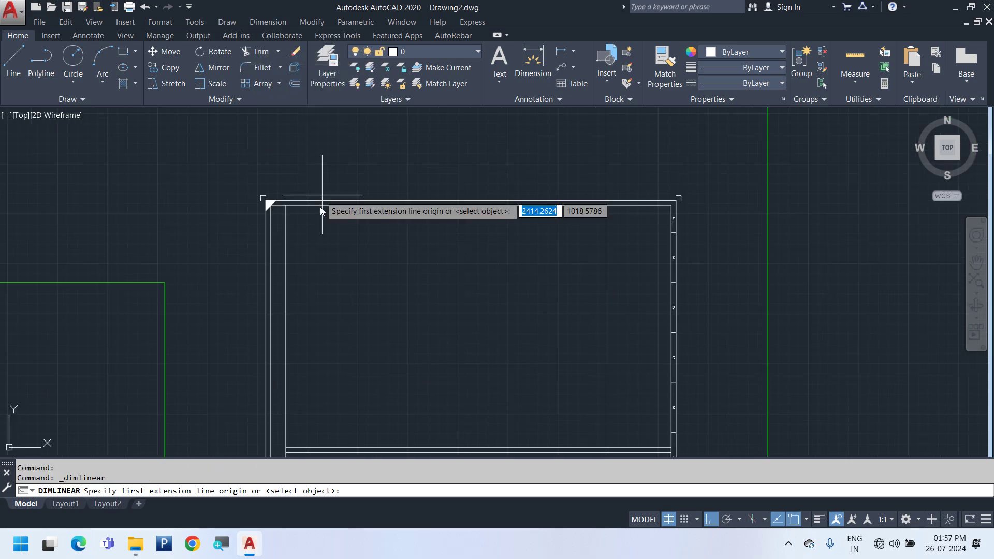
scroll(299, 272, "up", 1)
scroll(228, 396, "up", 5)
key("Escape")
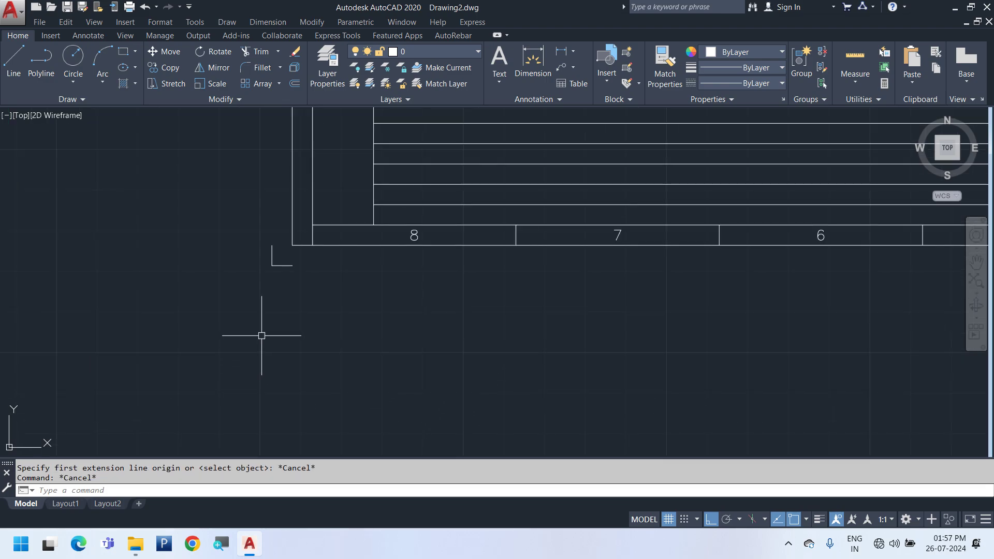
- Draw a 420-unit horizontal line below the sheet, aligned with the left and right corner marks
type("L")
key("Return")
left_click(272, 352)
scroll(222, 381, "down", 4)
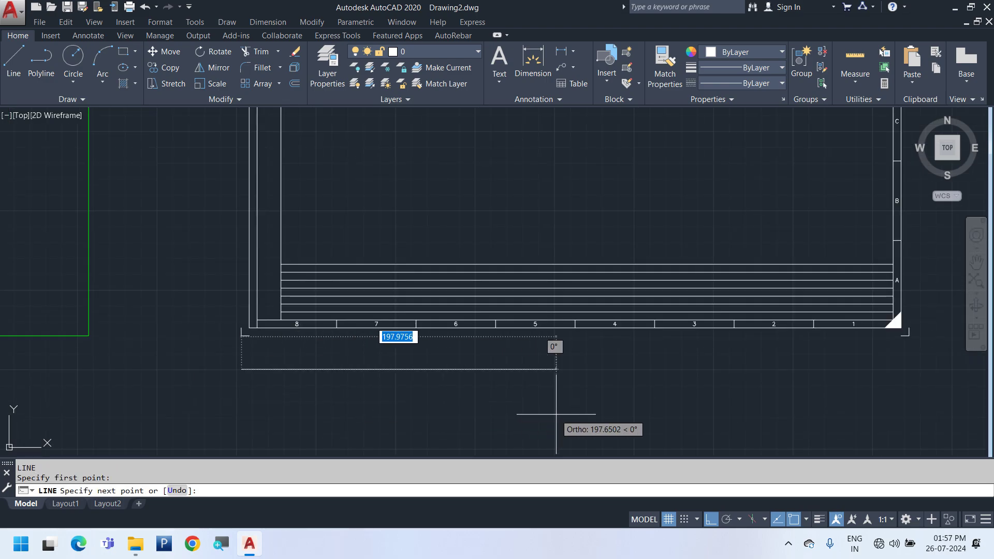
scroll(908, 370, "up", 4)
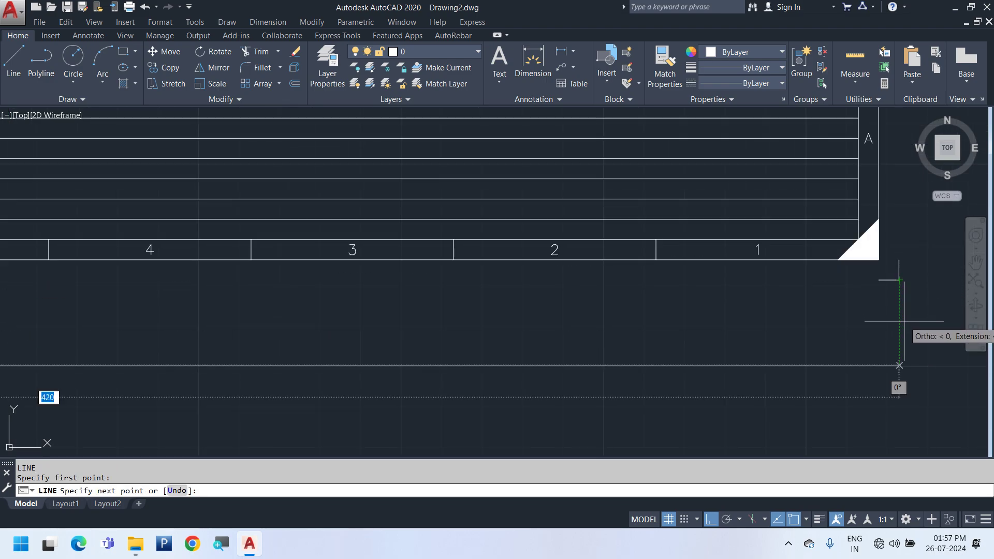
left_click(910, 367)
scroll(860, 365, "down", 2)
scroll(756, 357, "down", 2)
key("Escape")
- Draw a short vertical line down from the 420-unit line's midpoint, and a horizontal line from its lower end to align with the right corner mark
key("Return")
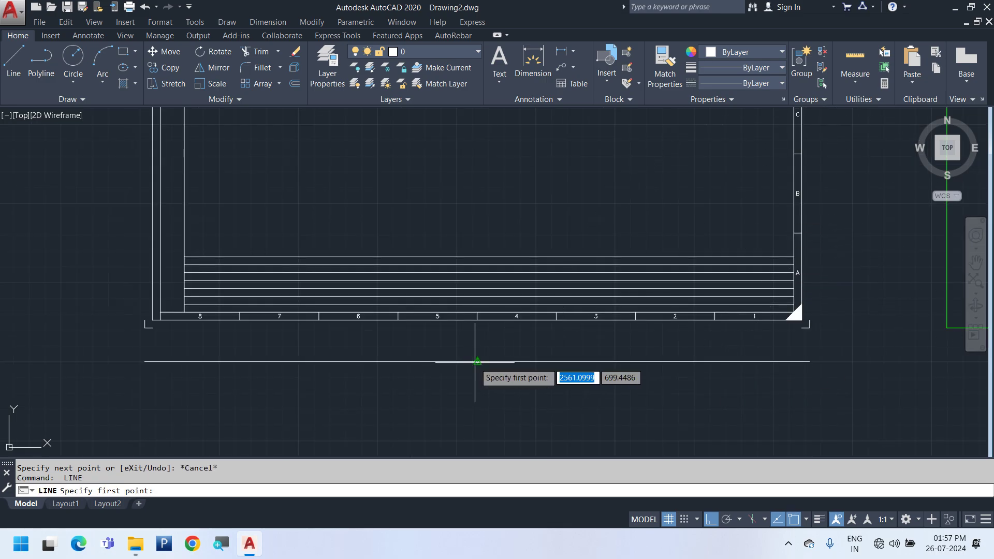
left_click(475, 361)
left_click(475, 411)
key("Escape")
middle_click_drag(787, 414, 687, 337)
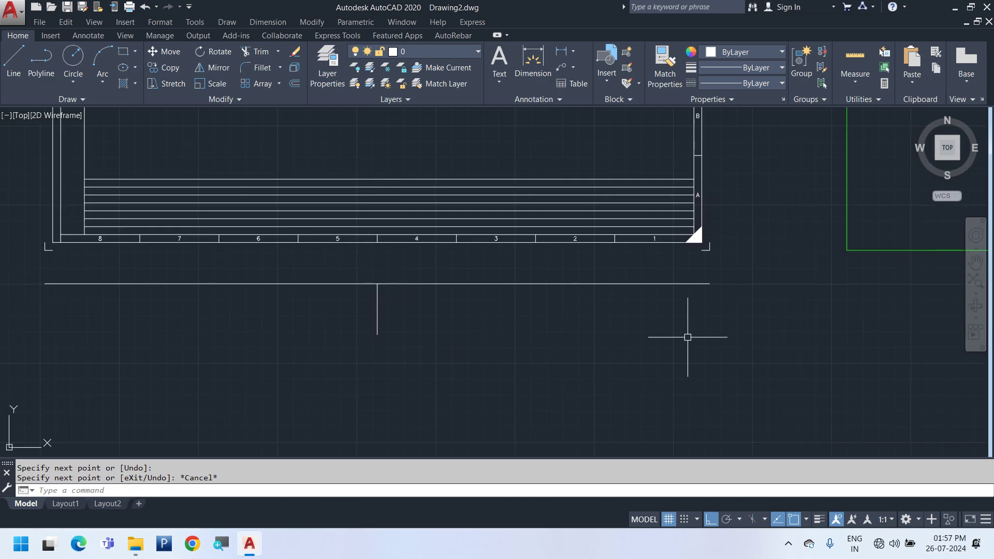
key("Return")
left_click(377, 334)
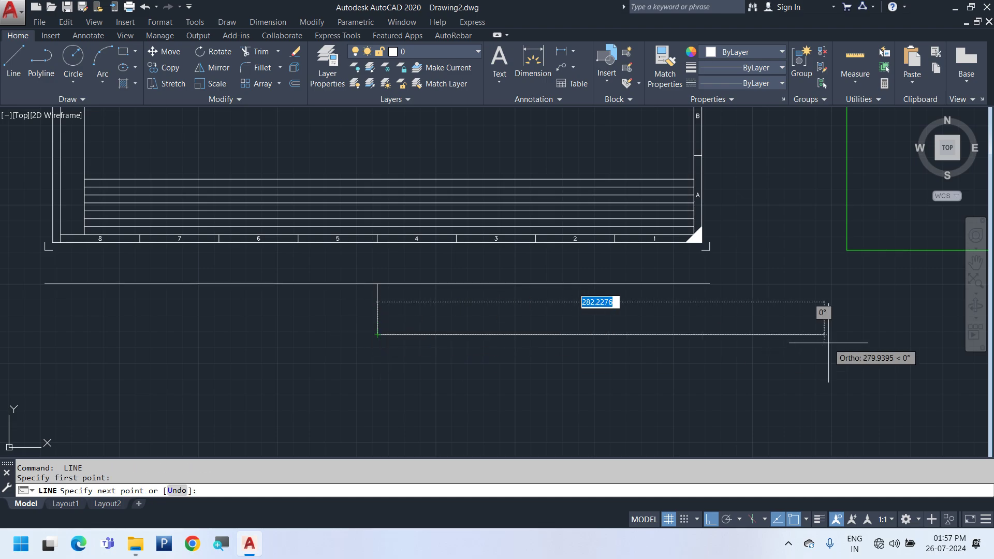
left_click(710, 335)
key("Escape")
- Draw a short vertical line down from the lower horizontal line's midpoint, and a long vertical line from its lower end up past the sheet's upper edge
key("Return")
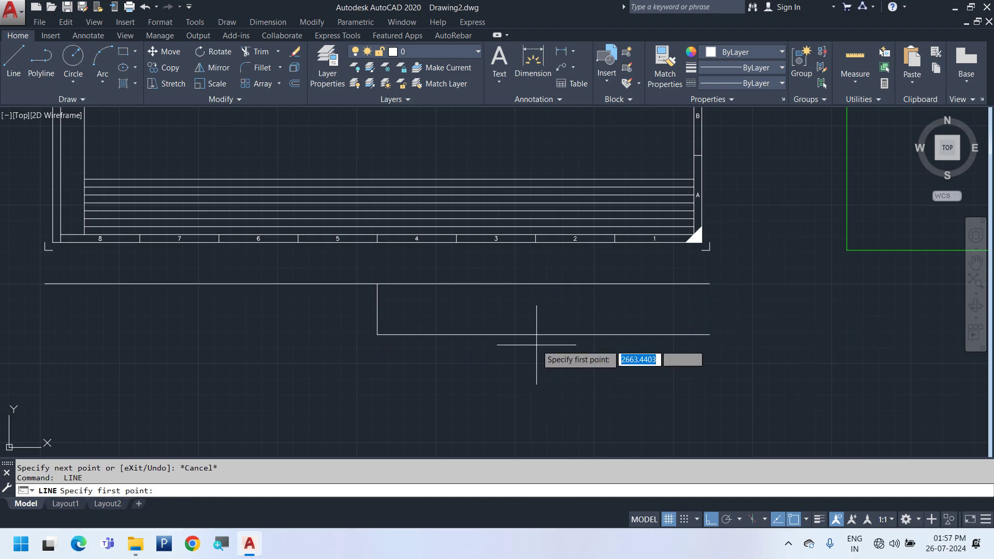
left_click(544, 335)
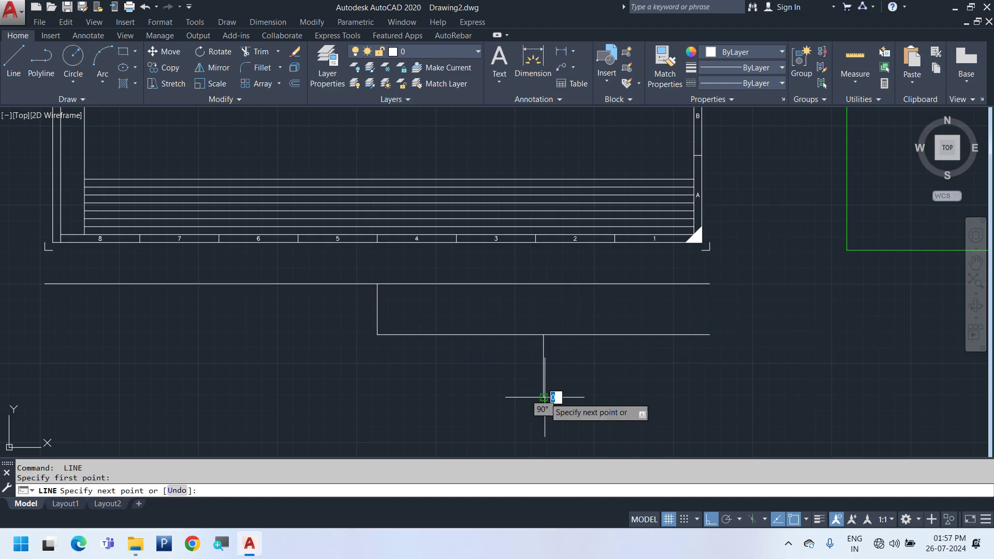
left_click(543, 397)
key("Escape")
key("Return")
left_click(544, 397)
scroll(522, 387, "down", 4)
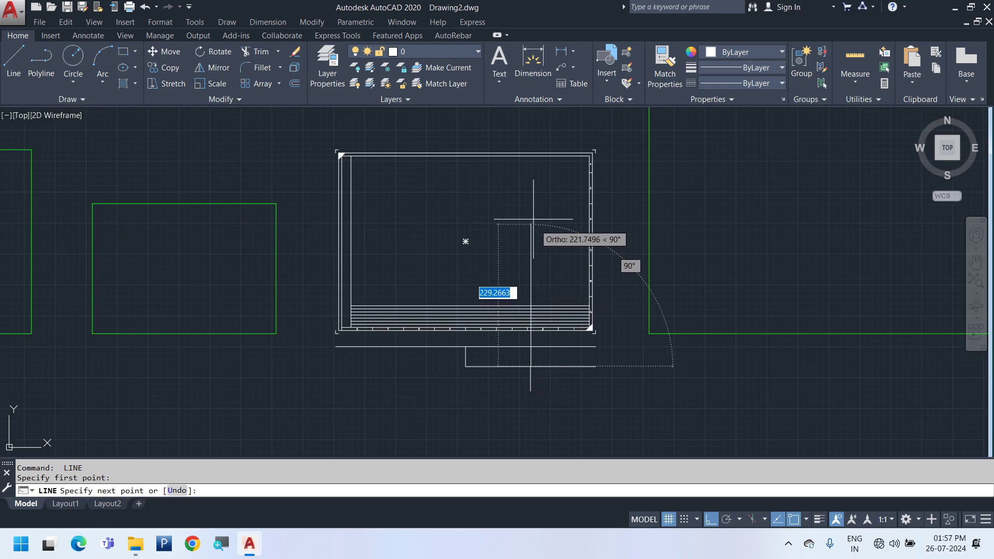
left_click(532, 128)
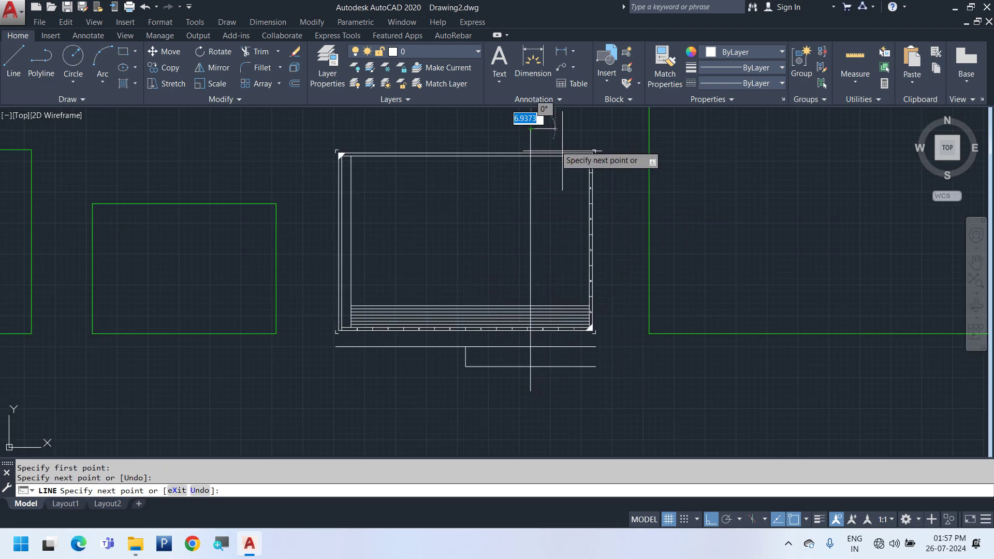
key("Escape")
- Draw a short vertical line across the lower border strip where the long vertical line crosses it
scroll(499, 309, "up", 8)
middle_click_drag(662, 384, 526, 333)
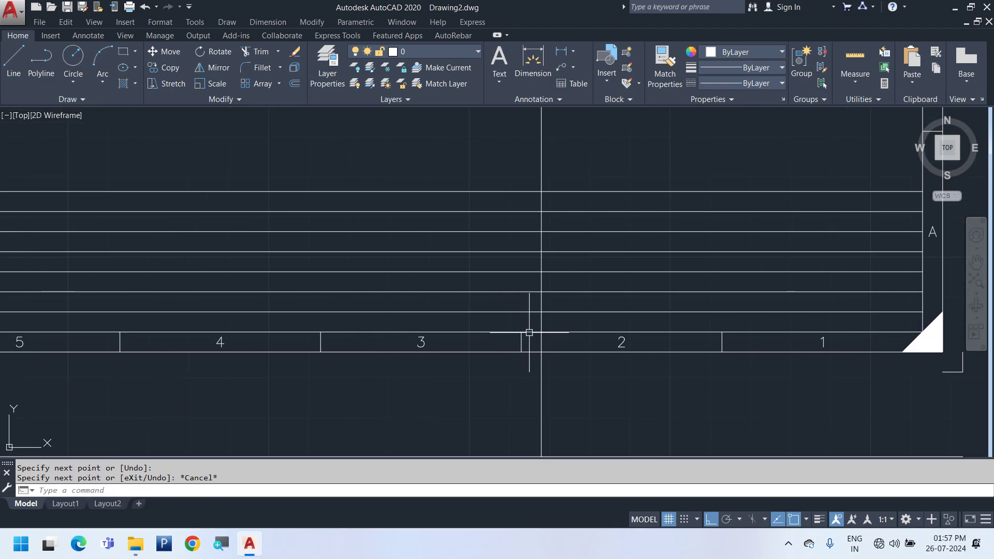
scroll(546, 371, "up", 2)
type("L")
key("Return")
left_click(540, 341)
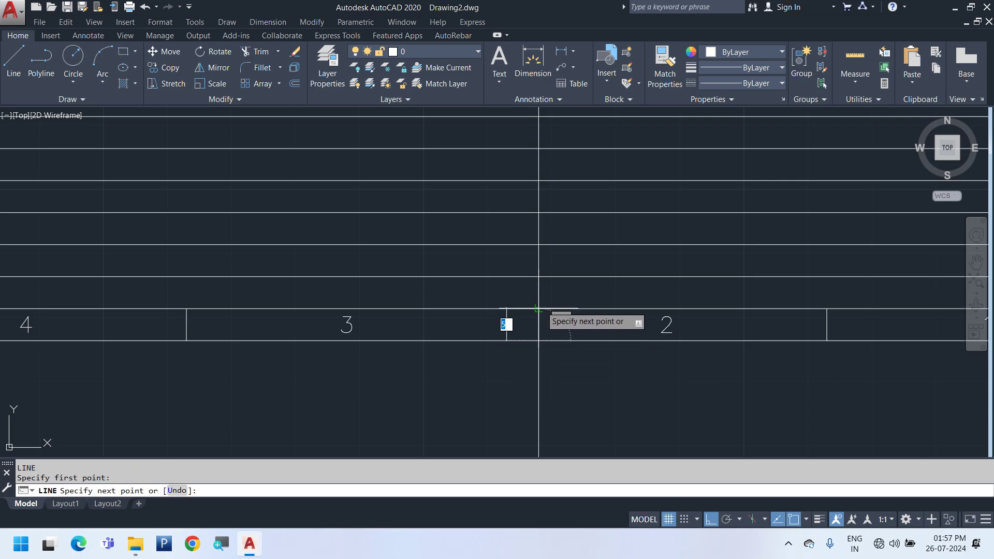
left_click(539, 309)
key("Escape")
- Stretch the short vertical line's upper end 2.5 units upward
left_click(539, 309)
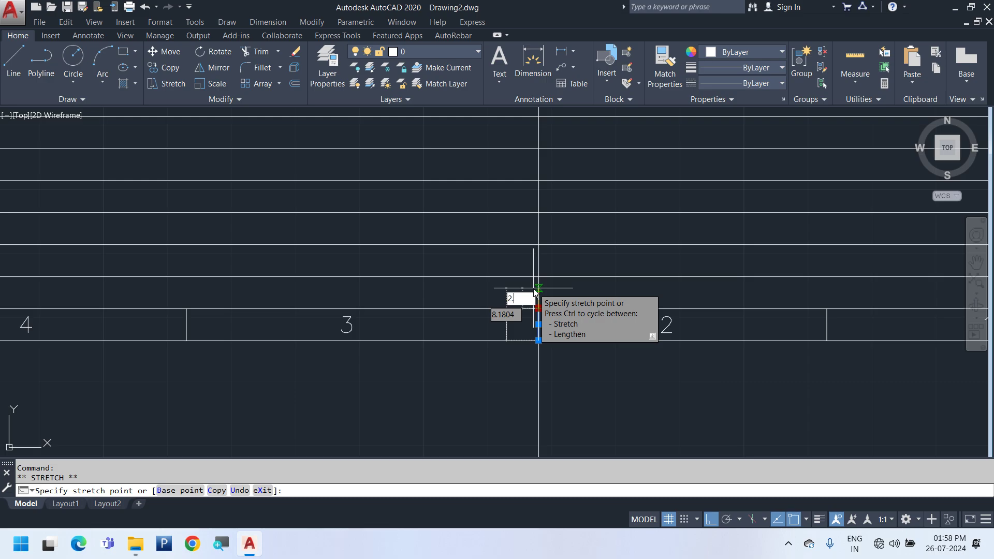
key("Return")
key("Escape")
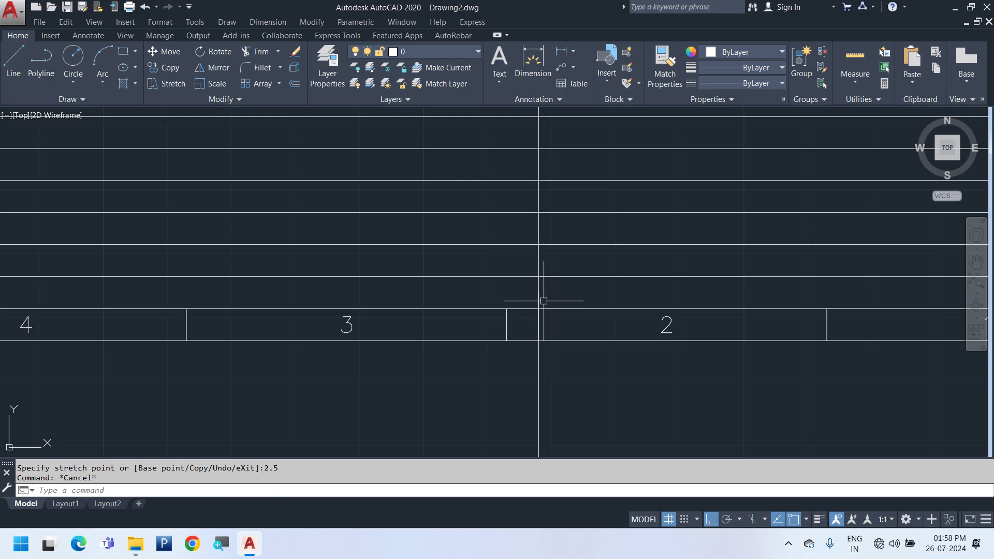
scroll(517, 319, "down", 8)
key("Return")
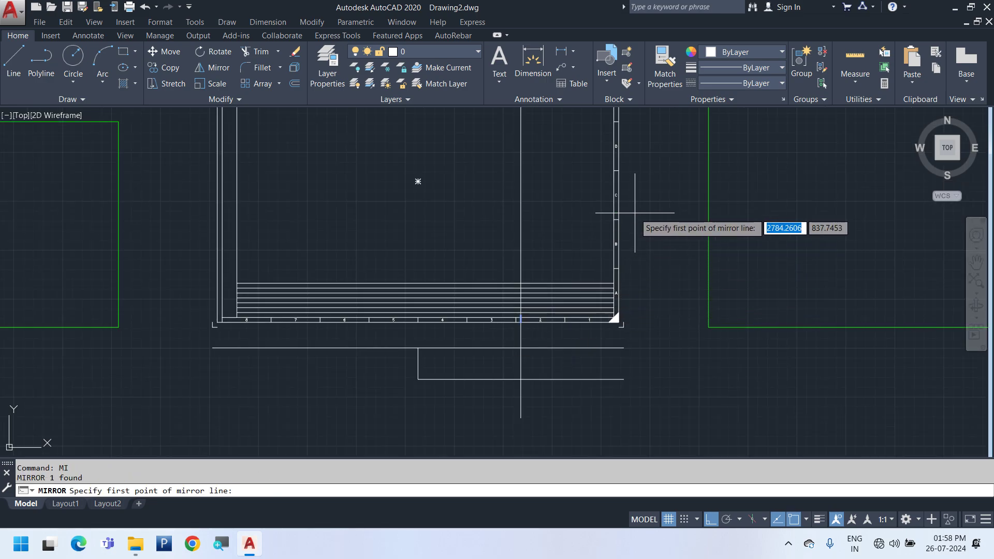
middle_click_drag(603, 211, 610, 277)
key("Escape")
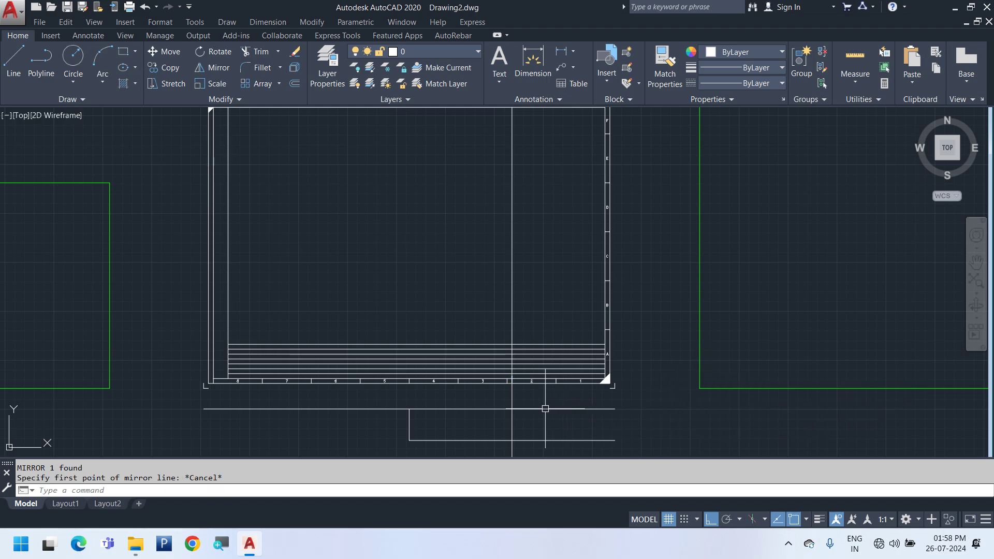
mouse_move(535, 406)
middle_mouse_down()
mouse_move(605, 393)
mouse_move(621, 414)
middle_mouse_up()
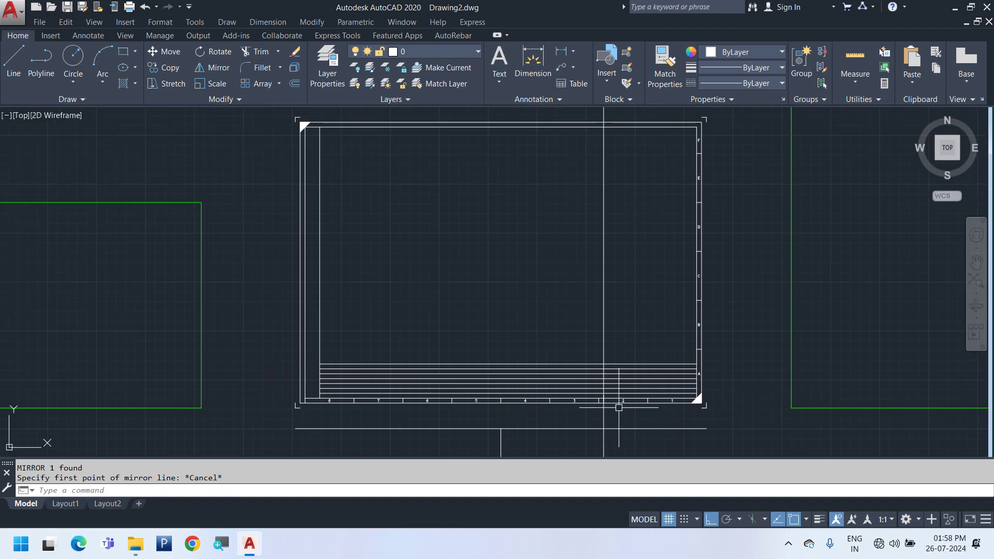
- Copy the short vertical tick from the long vertical line to the sheet's centre, between zones 4 and 5 of the lower border
scroll(593, 399, "up", 4)
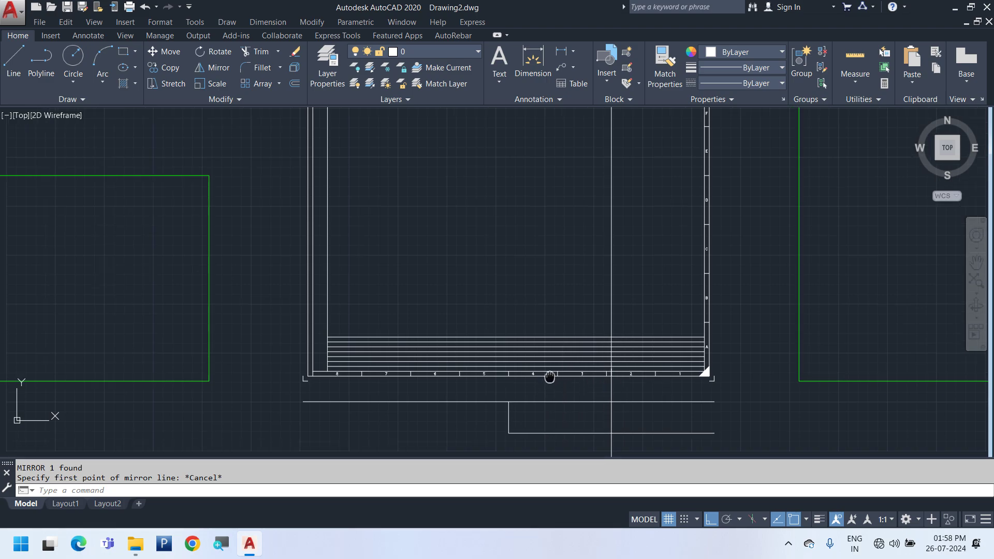
scroll(843, 286, "up", 4)
left_click(706, 316)
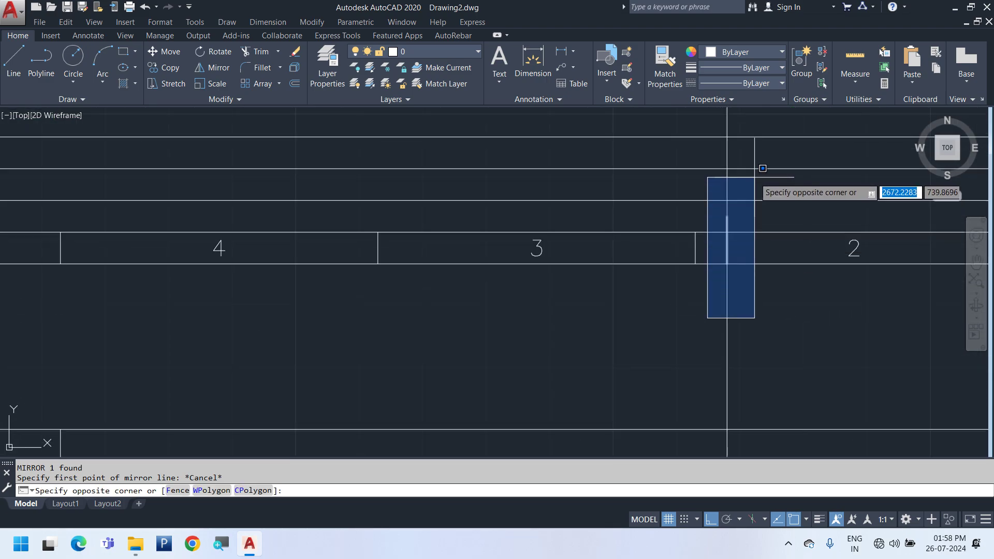
left_click(759, 172)
right_click(759, 172)
left_click(800, 280)
scroll(745, 264, "down", 2)
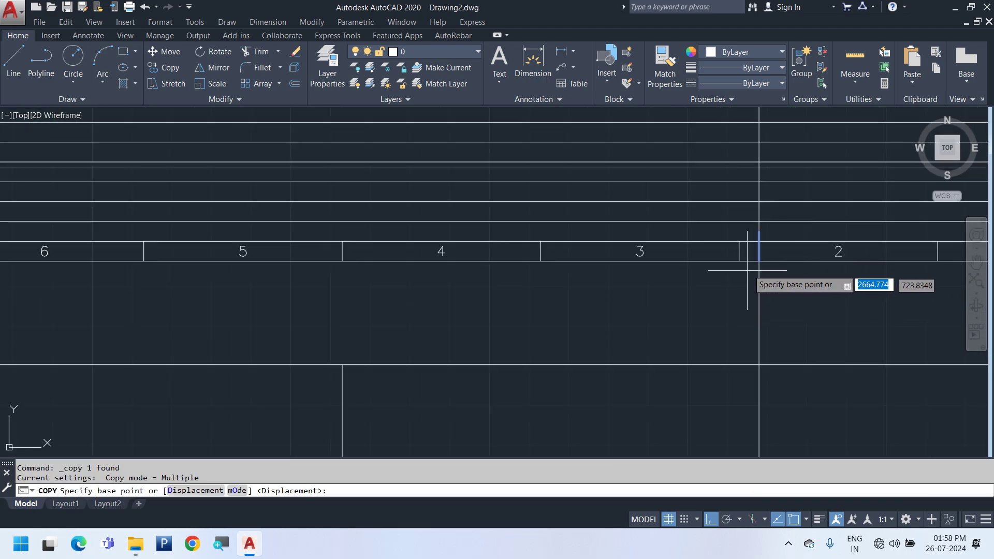
scroll(759, 262, "down", 2)
scroll(772, 337, "down", 2)
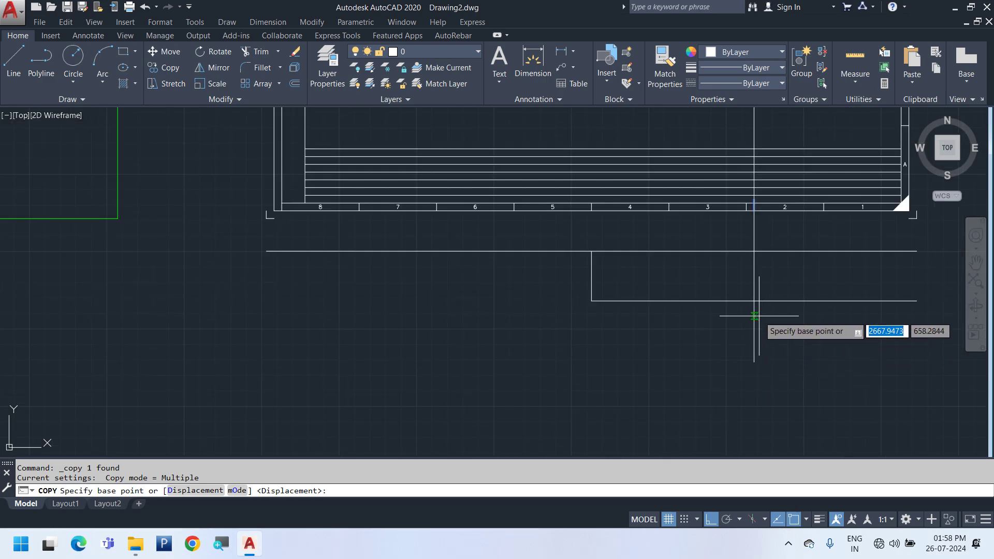
left_click(754, 300)
left_click(592, 301)
key("Escape")
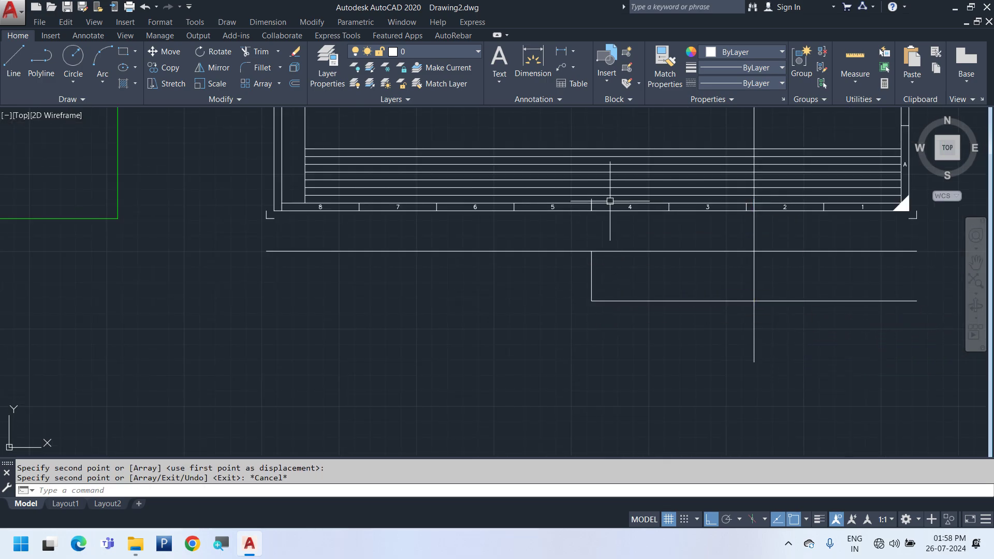
- Draw a short horizontal line near the upper end of the copied tick, crossing it above the border strip
scroll(592, 200, "up", 5)
scroll(578, 267, "down", 5)
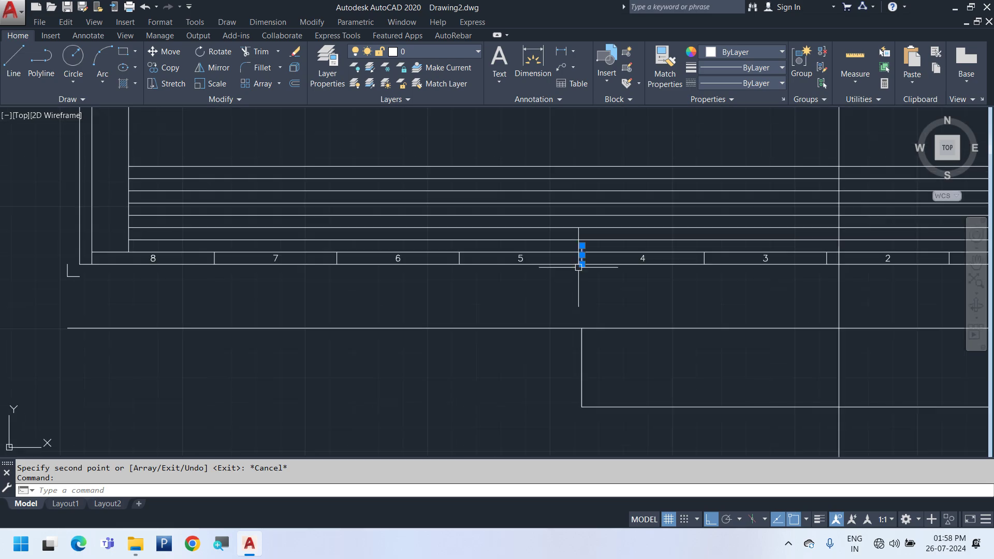
scroll(581, 255, "up", 5)
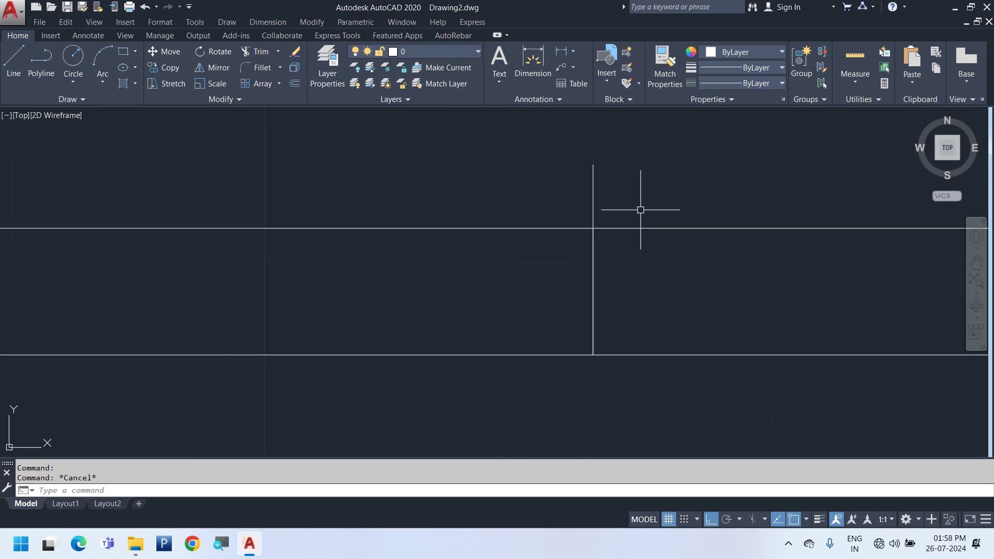
type("l")
key("Return")
scroll(601, 254, "down", 2)
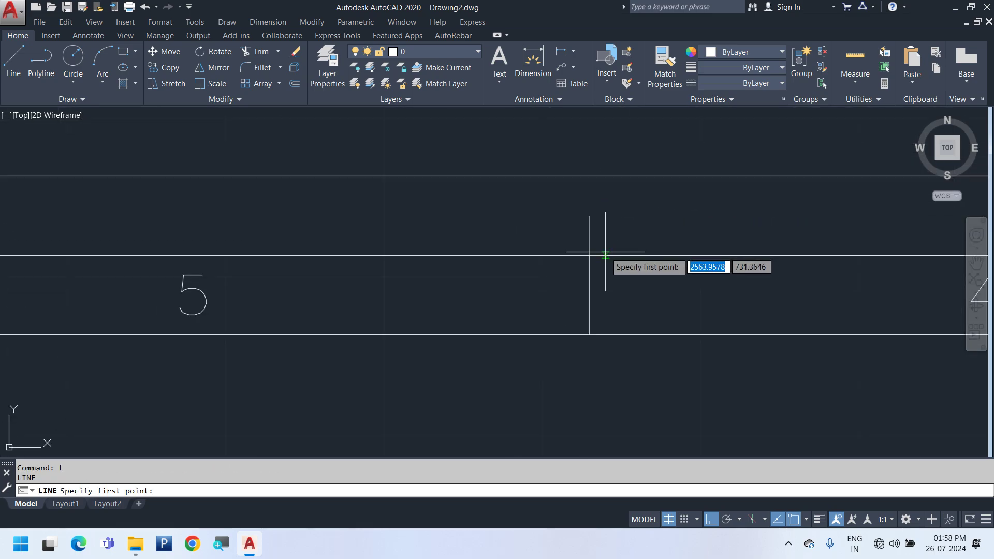
scroll(590, 254, "up", 4)
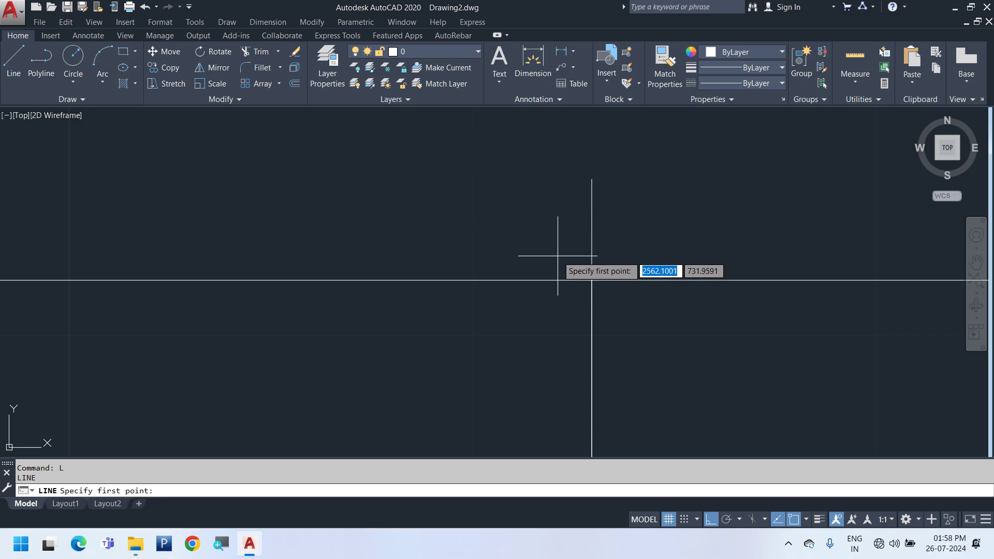
scroll(589, 255, "down", 4)
scroll(570, 249, "up", 2)
scroll(573, 252, "up", 2)
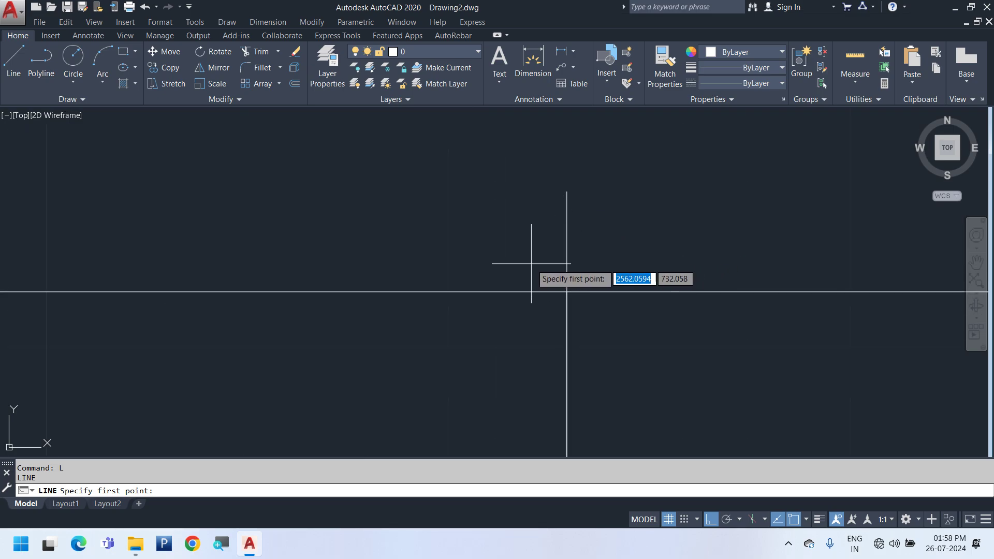
left_click(533, 262)
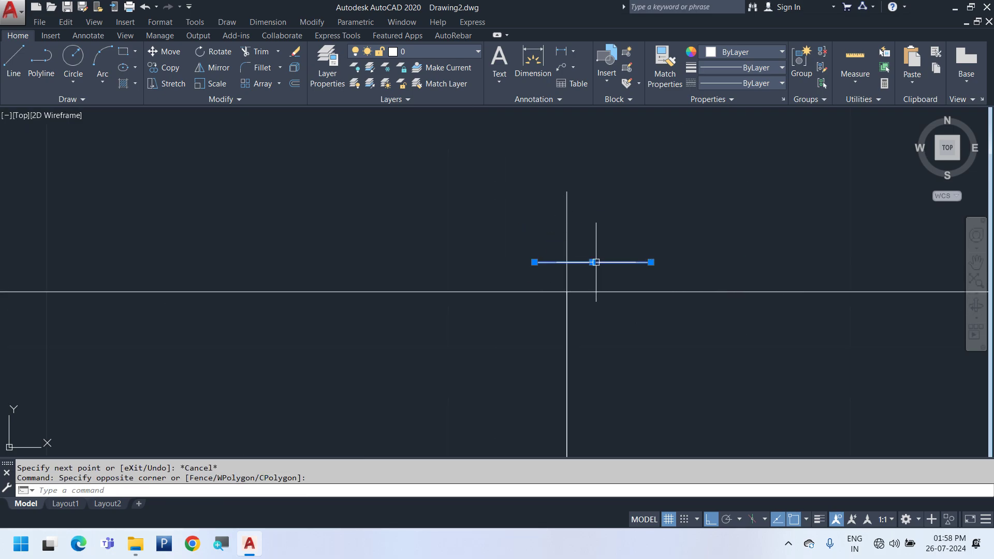
- Move the short horizontal line by its midpoint onto the tick, midway between the tick's upper end and the border line
left_click(594, 262)
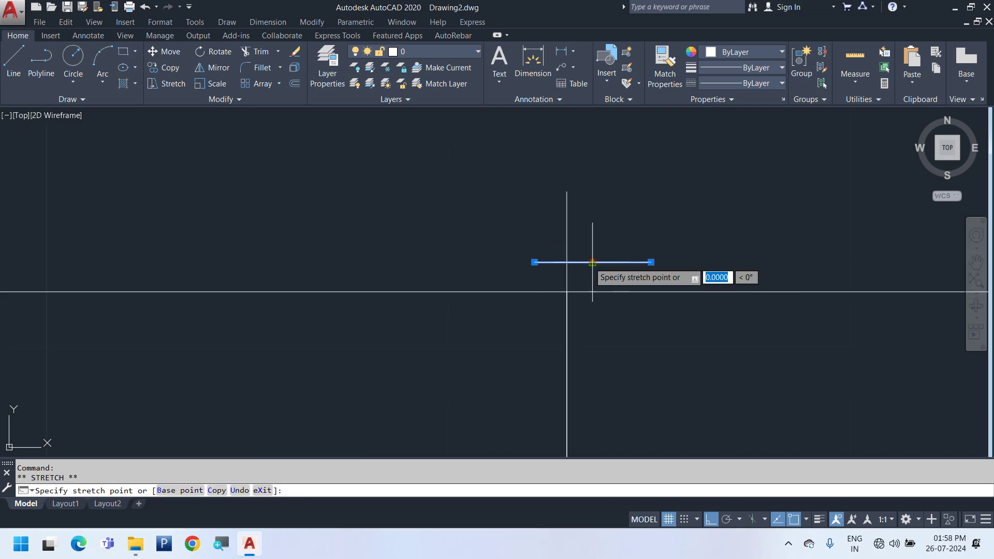
left_click(567, 293)
left_click(567, 292)
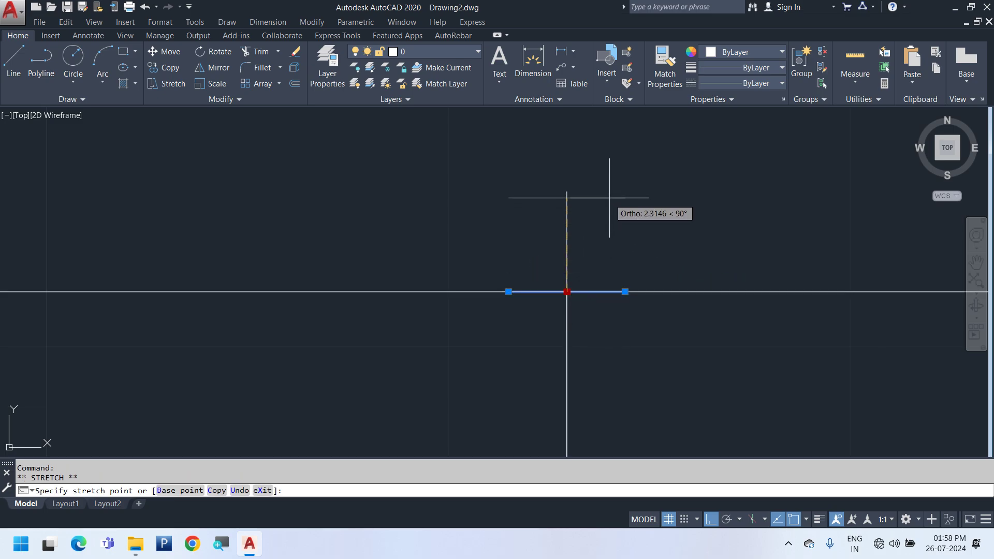
right_click(614, 195, "shift")
left_click(673, 229)
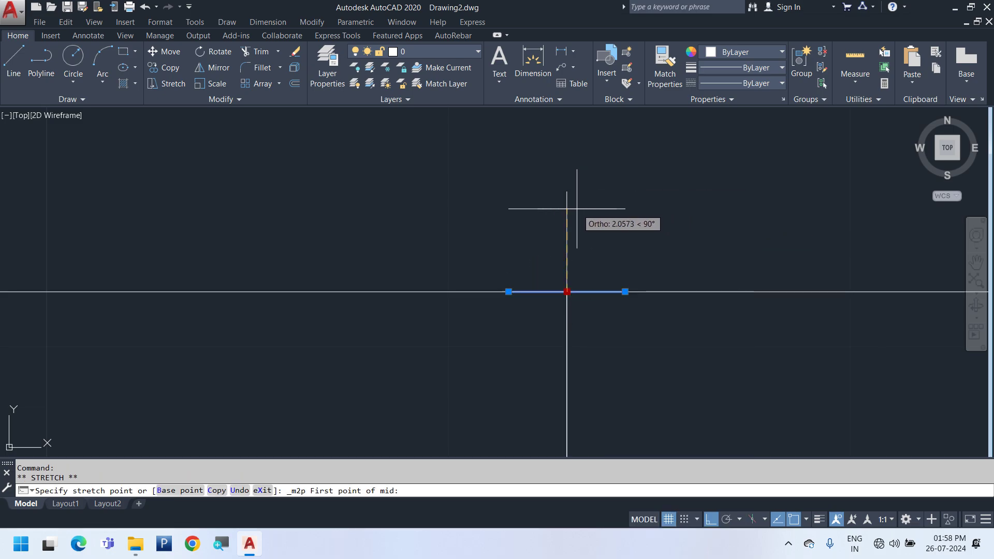
left_click(567, 191)
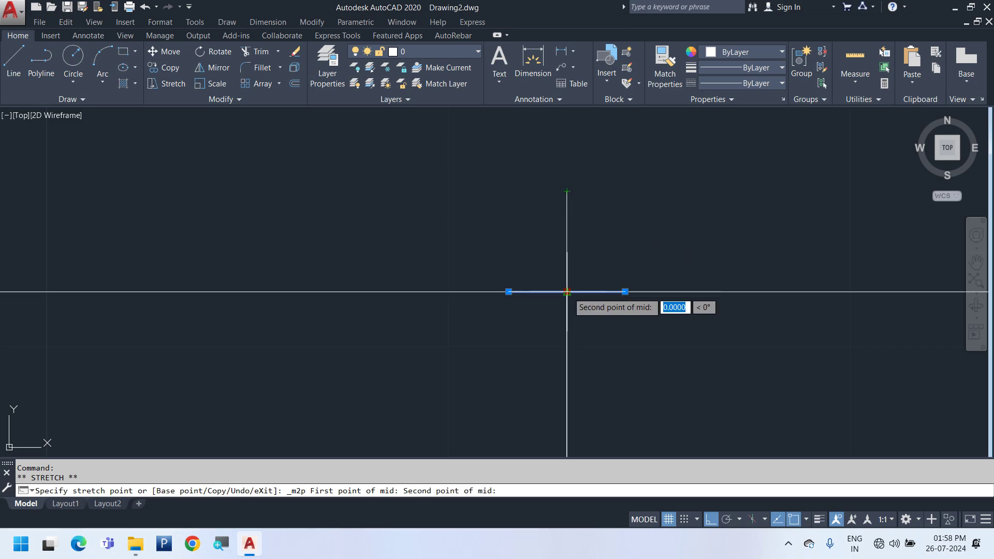
left_click(567, 292)
key("Escape")
- Draw sloping lines from both ends of the short horizontal line to the tick's upper end, forming a triangular arrowhead
middle_click_drag(566, 240, 555, 268)
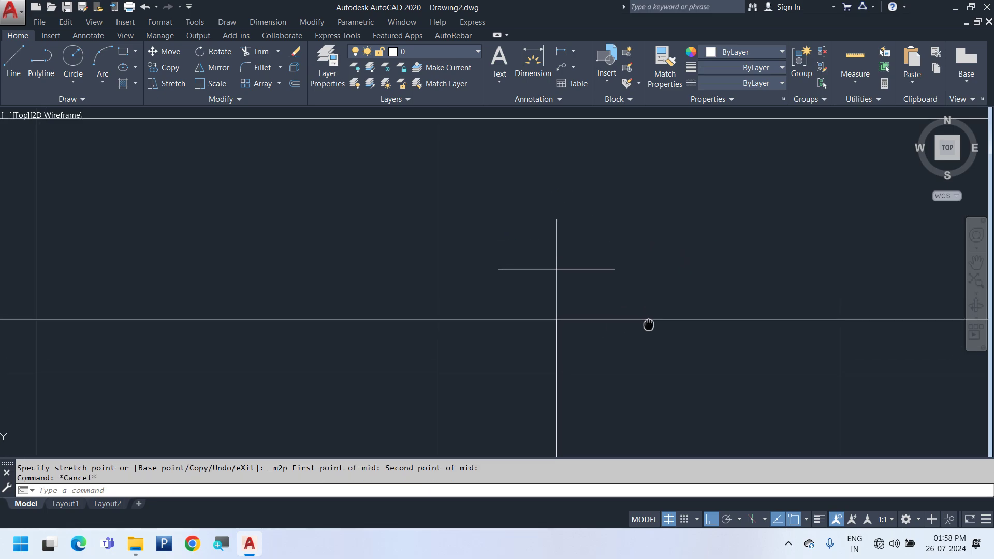
type("L")
key("Return")
left_click(502, 269)
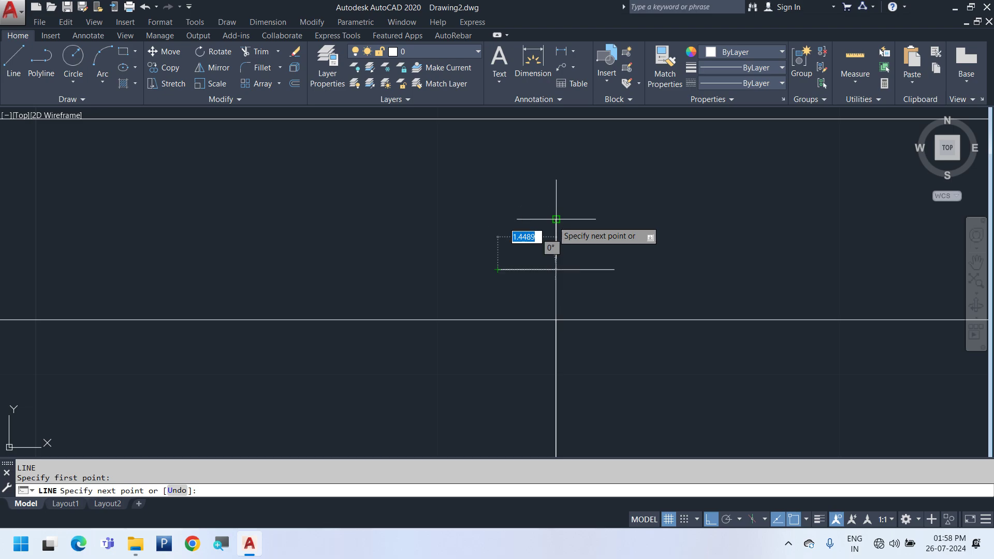
left_click(556, 220)
left_click(614, 269)
key("Escape")
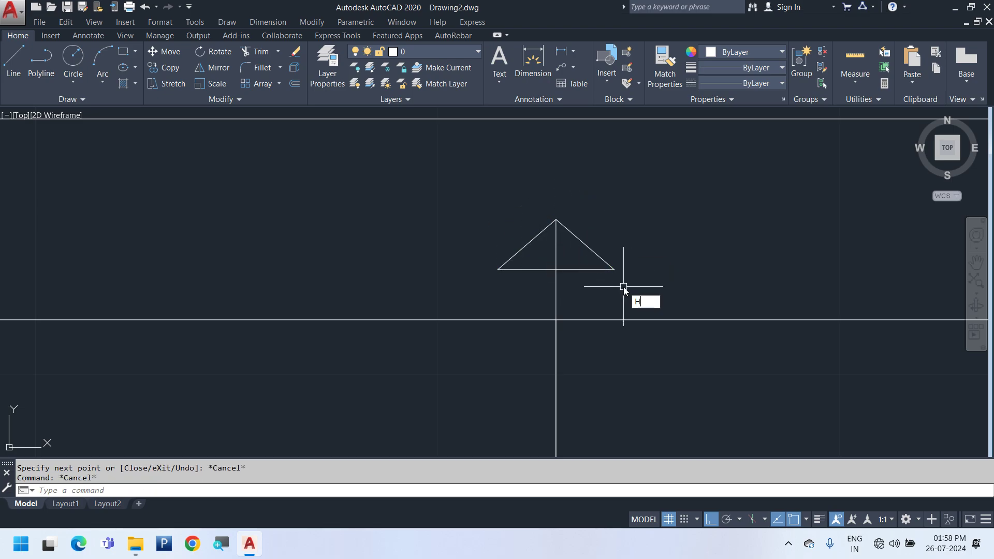
- Fill the right half of the arrowhead with a solid hatch
type("H")
key("Return")
left_click(567, 246)
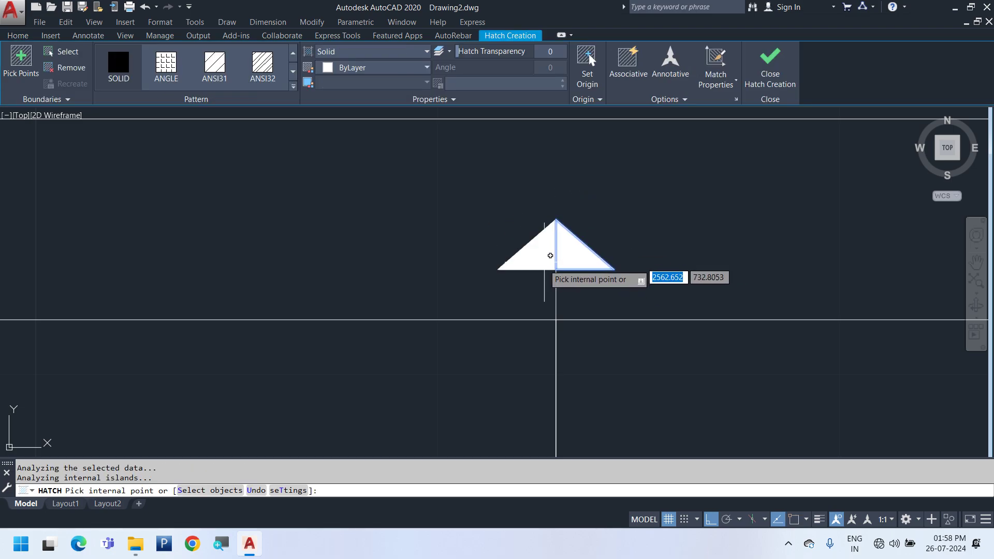
key("Return")
scroll(549, 278, "down", 2)
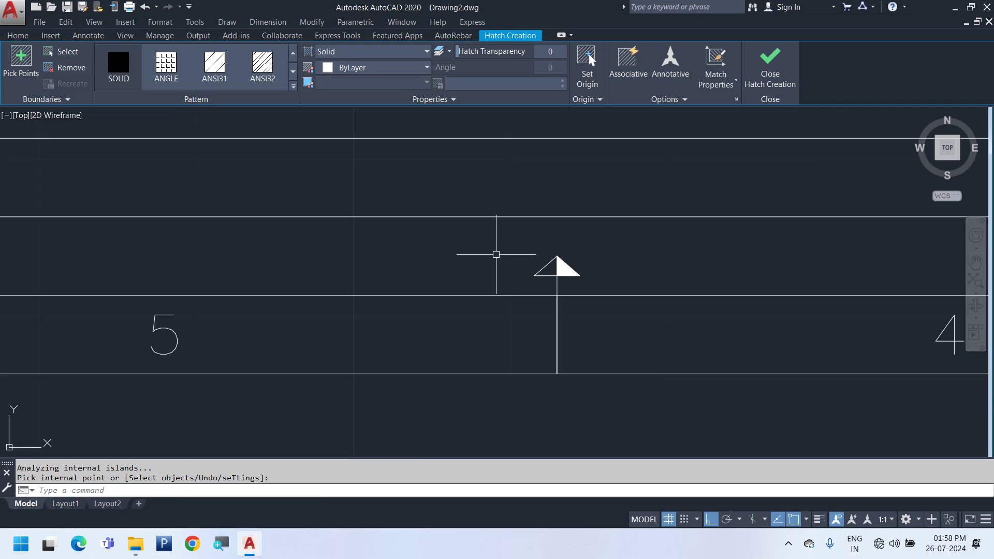
scroll(497, 255, "down", 3)
scroll(508, 302, "down", 3)
scroll(510, 301, "up", 3)
scroll(494, 263, "up", 3)
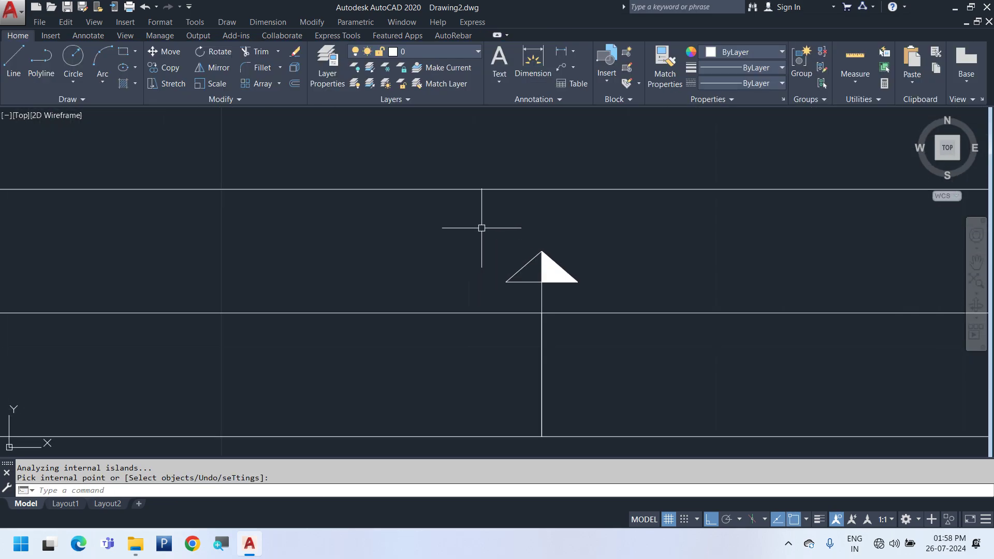
left_click(623, 297)
left_click(418, 245)
scroll(420, 245, "down", 5)
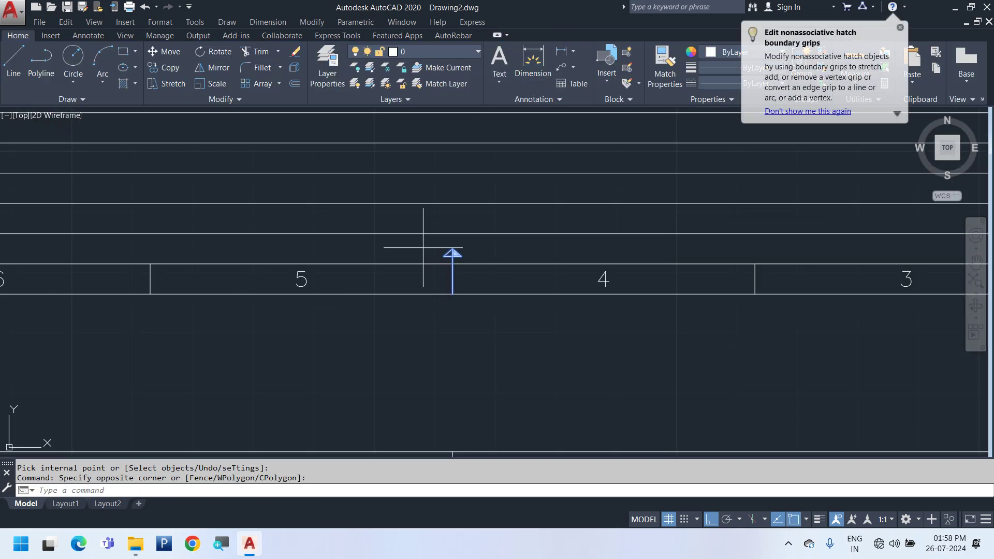
scroll(387, 324, "down", 4)
type("MI")
key("Return")
scroll(405, 334, "down", 3)
key("Escape")
- Draw a horizontal construction line from the midpoint of the inner left frame line across to beyond the right border strip
middle_click_drag(484, 343, 483, 382)
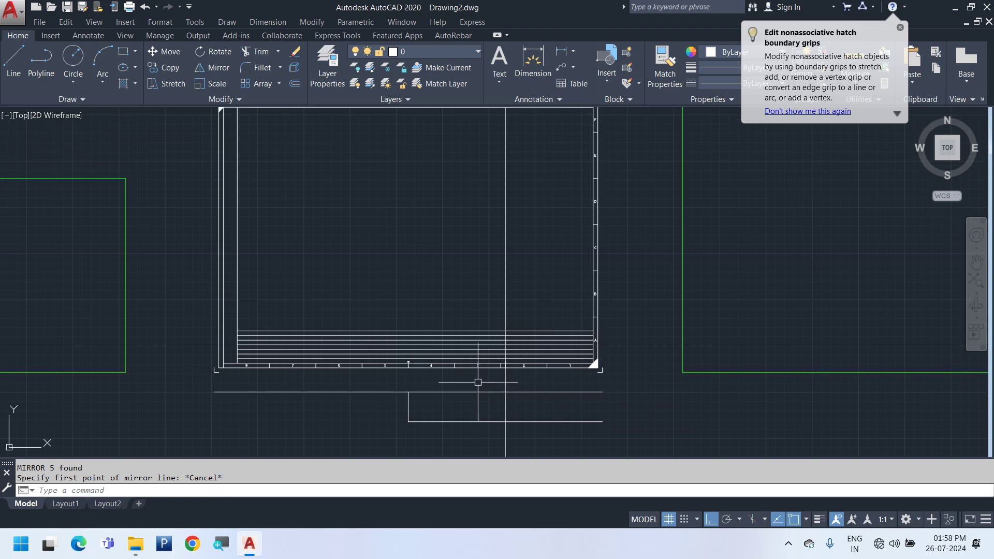
middle_click_drag(436, 357, 480, 394)
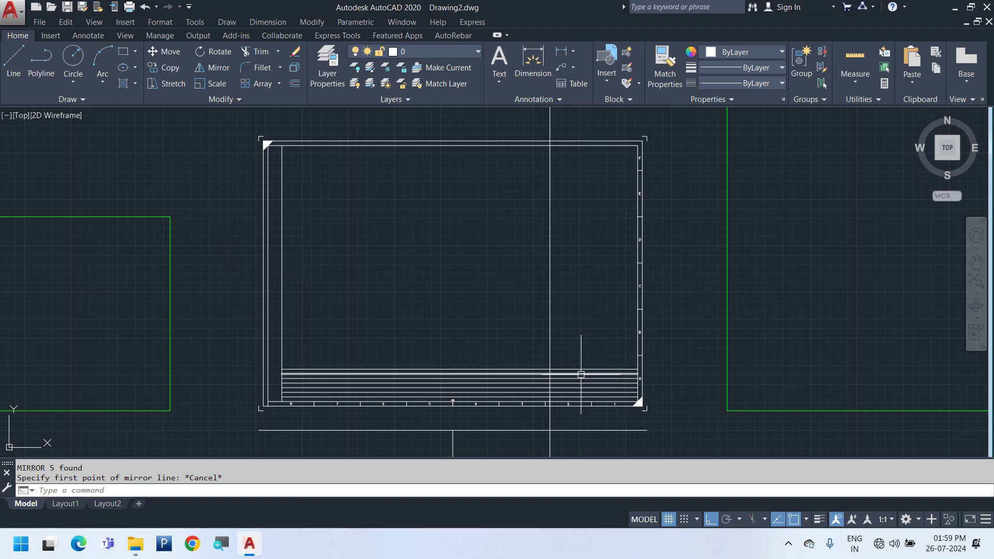
scroll(452, 402, "up", 6)
scroll(725, 322, "down", 4)
middle_click_drag(725, 322, 677, 349)
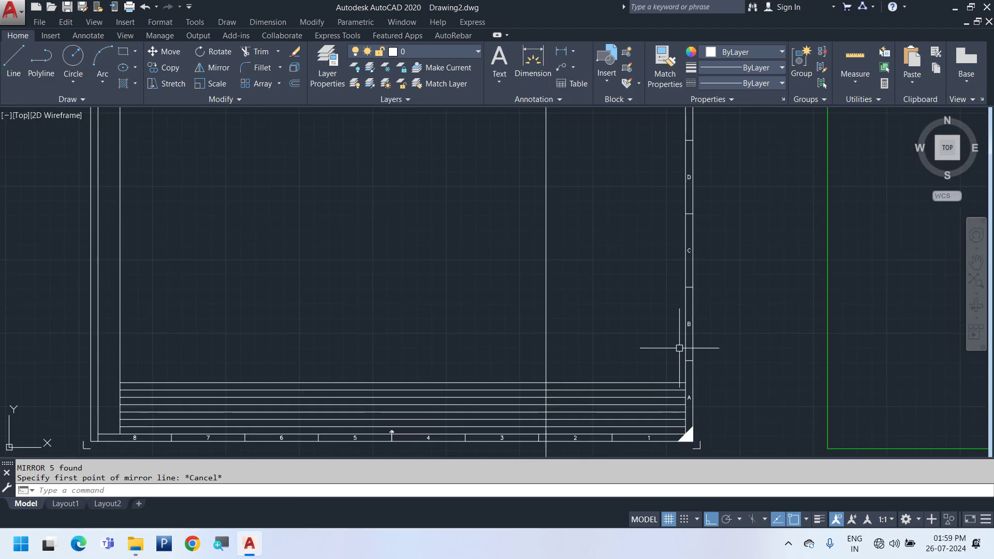
key("Escape")
scroll(679, 231, "down", 2)
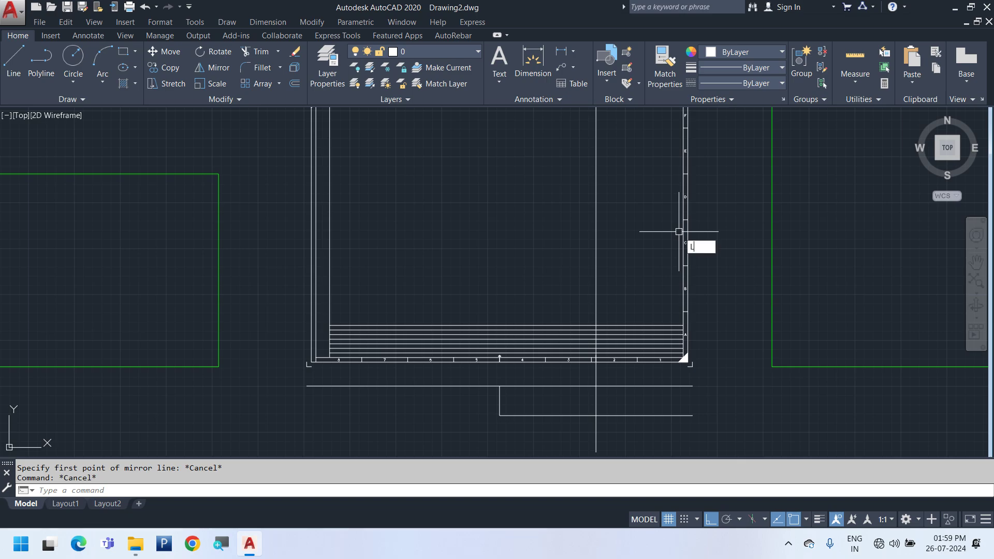
type("L")
key("Return")
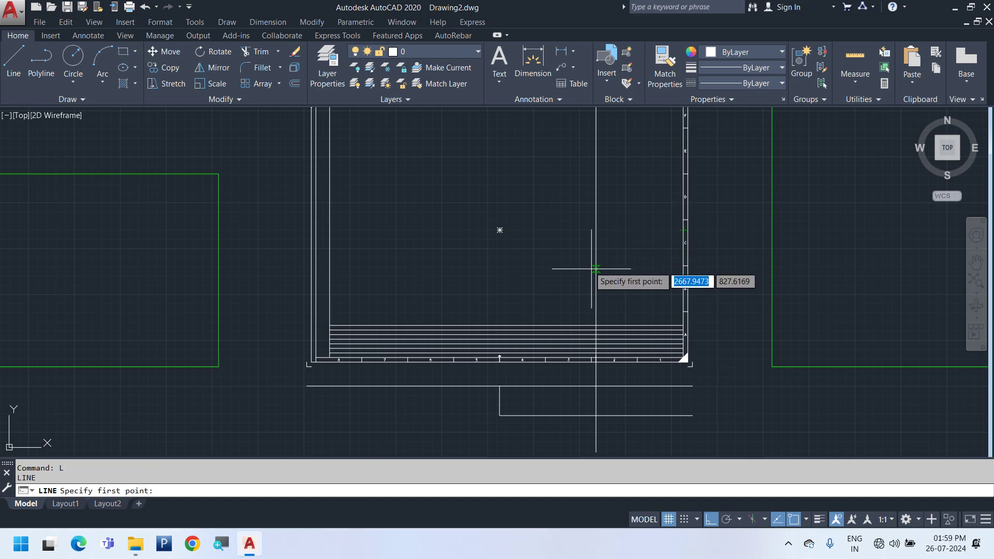
left_click(330, 230)
left_click(681, 229)
key("Escape")
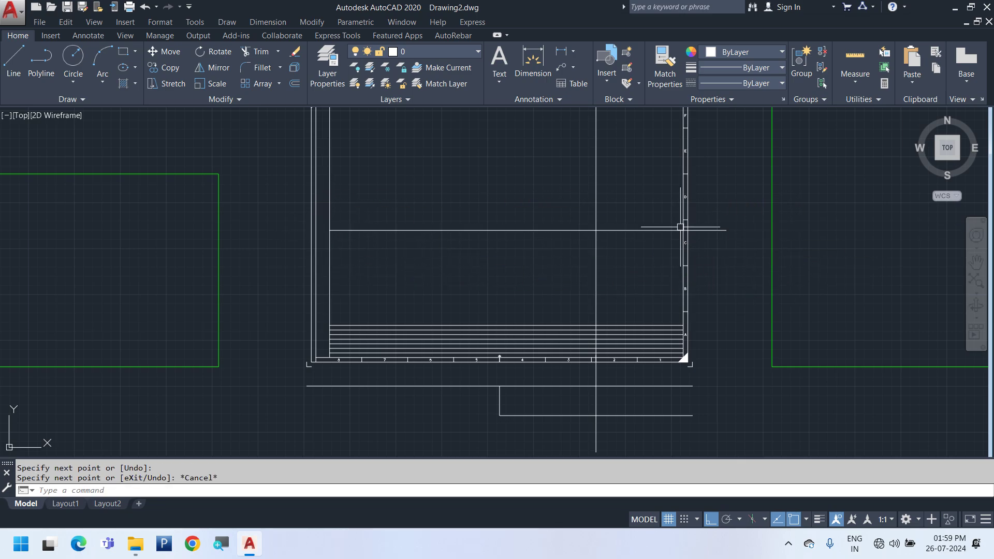
- Copy the centre arrow from the lower border and paste a copy outside the right border, near zone C
scroll(680, 227, "up", 3)
scroll(700, 240, "down", 3)
scroll(559, 348, "up", 5)
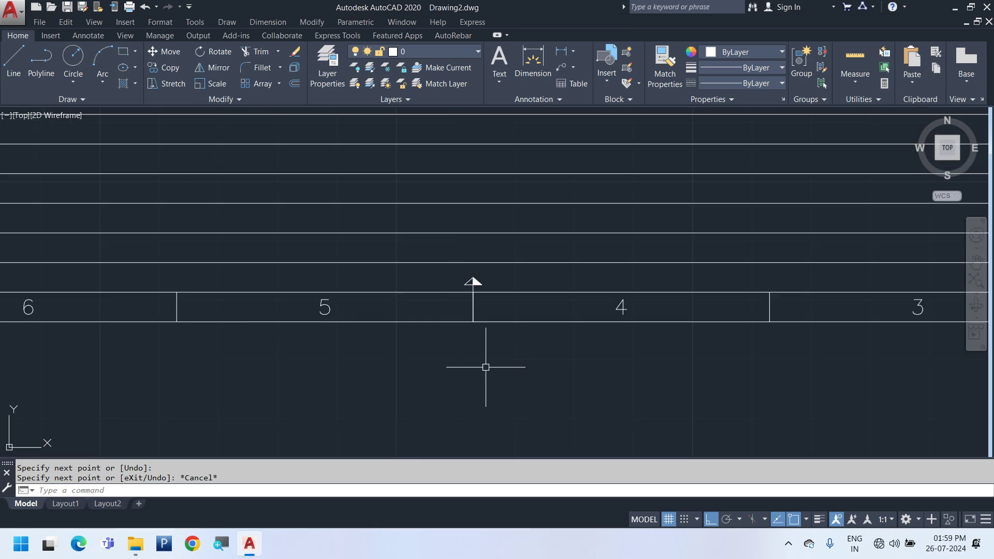
left_click(432, 359)
key("Escape")
scroll(486, 290, "up", 4)
key("Escape")
left_click(500, 277)
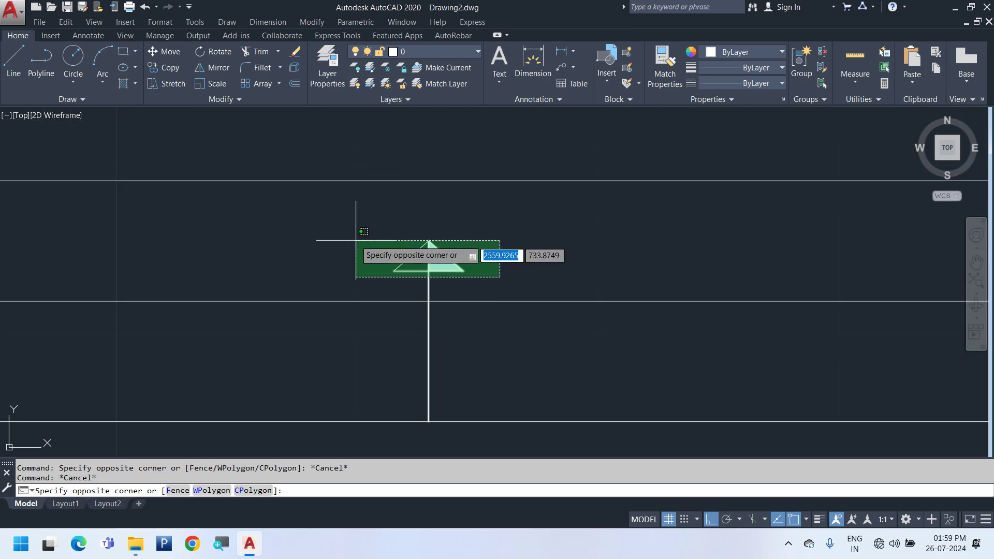
left_click(355, 238)
scroll(355, 259, "down", 3)
key("ctrl+c")
key("ctrl+v")
scroll(368, 306, "down", 4)
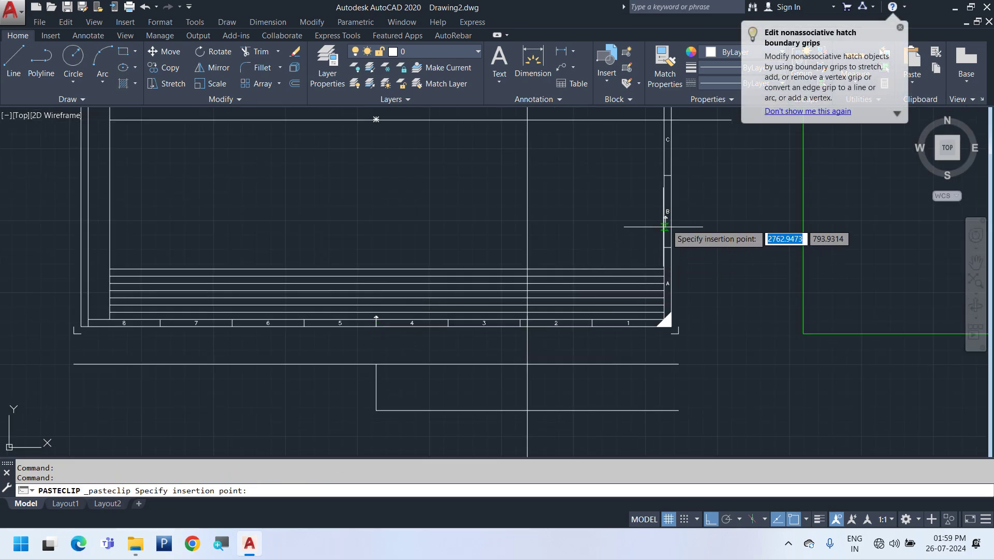
middle_click_drag(695, 164, 648, 262)
scroll(649, 214, "up", 3)
left_click(643, 212)
- Rotate the pasted arrow 90° counterclockwise so that it points left
left_click(673, 212)
left_click(631, 152)
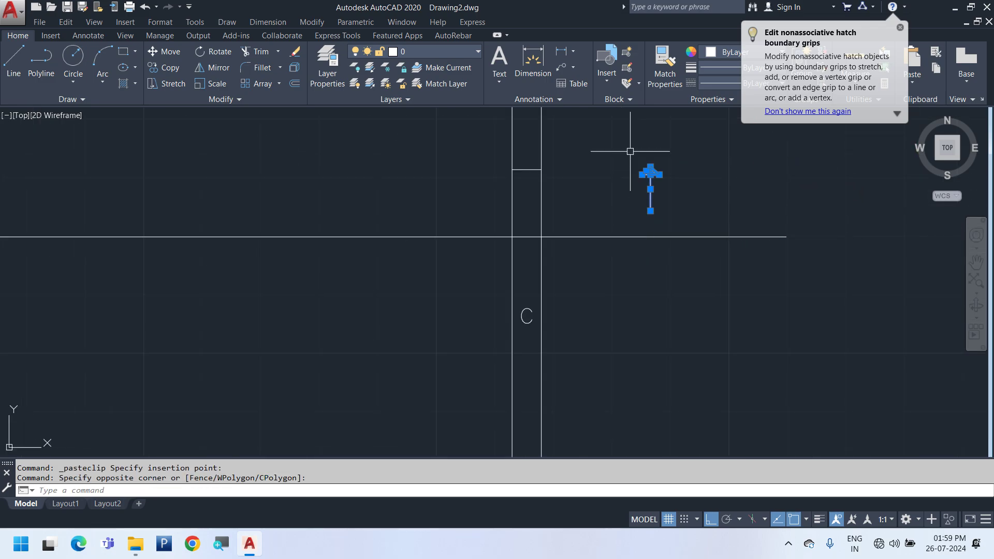
middle_click_drag(654, 202, 656, 256)
key("Return")
left_click(682, 249)
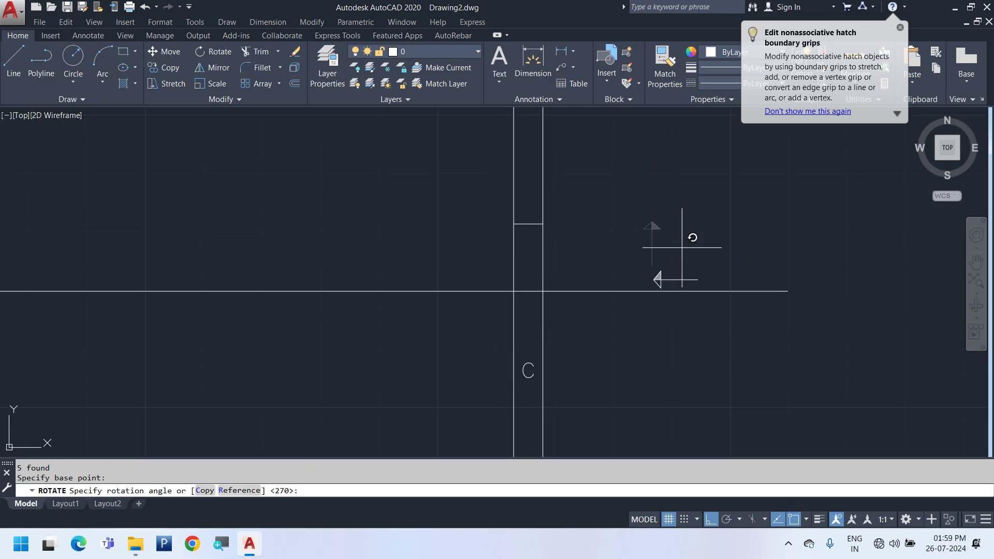
left_click(678, 198)
- Move the rotated arrow by its tail end to the intersection of the outer right frame line and the horizontal construction line
left_click(641, 252)
left_click(724, 327)
type("m")
key("Return")
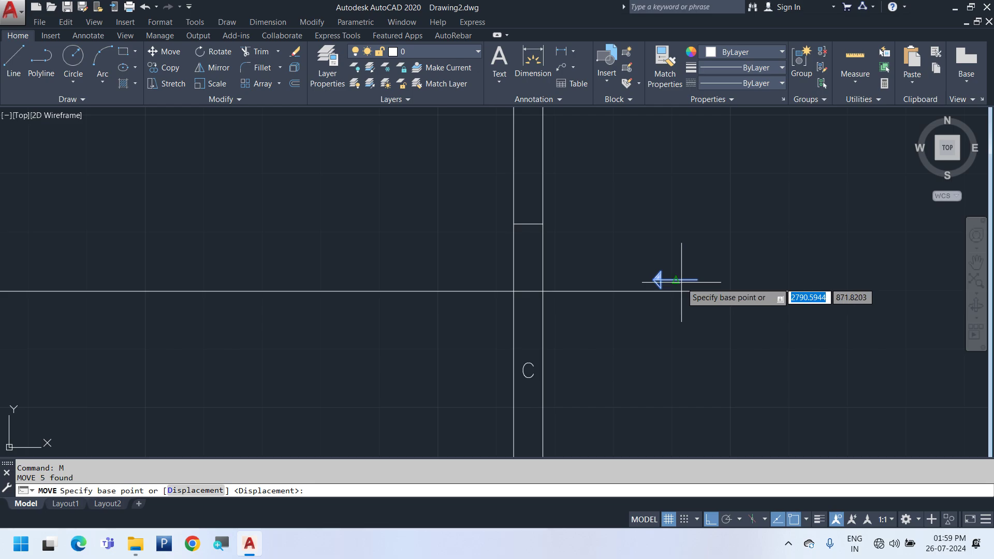
left_click(698, 280)
left_click(543, 291)
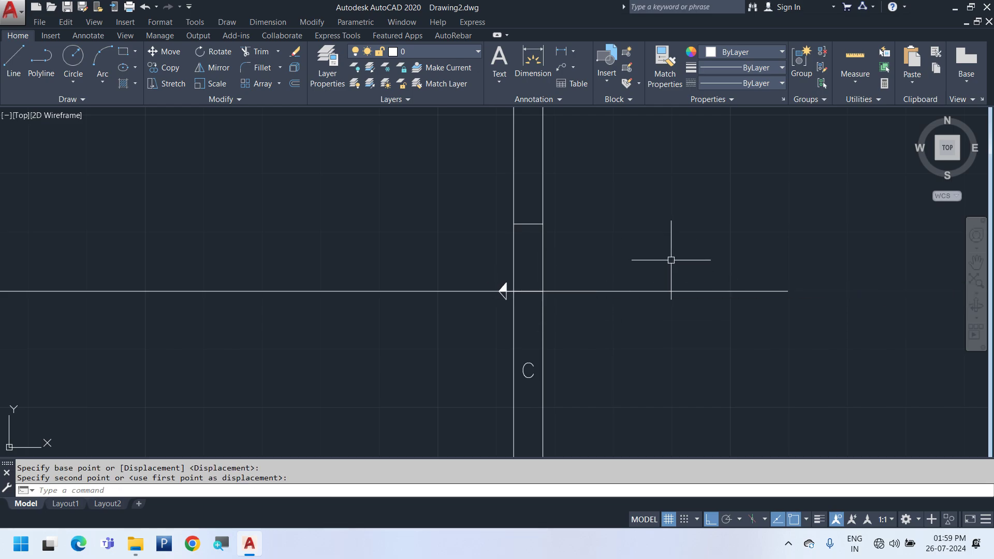
- Delete the horizontal construction line crossing the sheet through the right border arrow
scroll(678, 262, "down", 3)
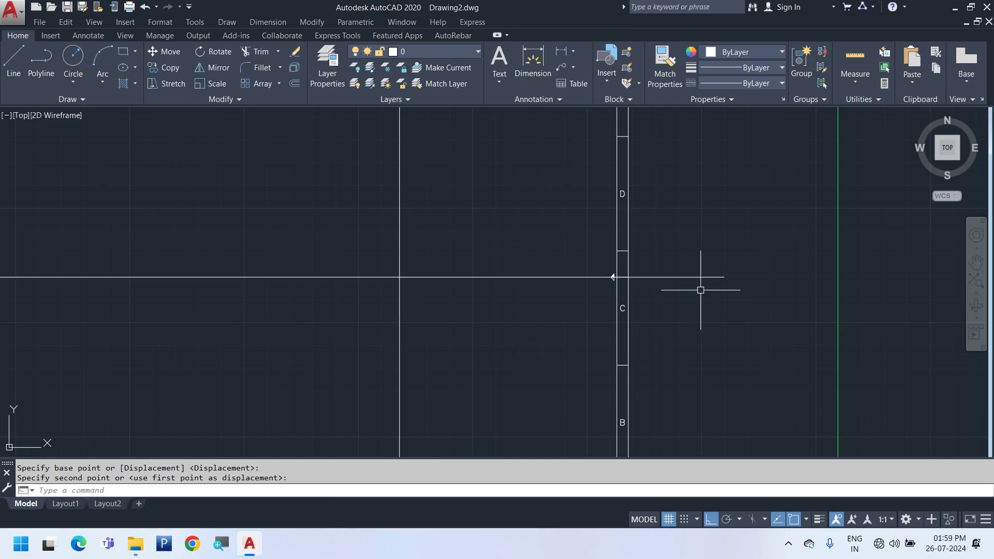
left_click(722, 283)
left_click(711, 253)
scroll(711, 254, "down", 4)
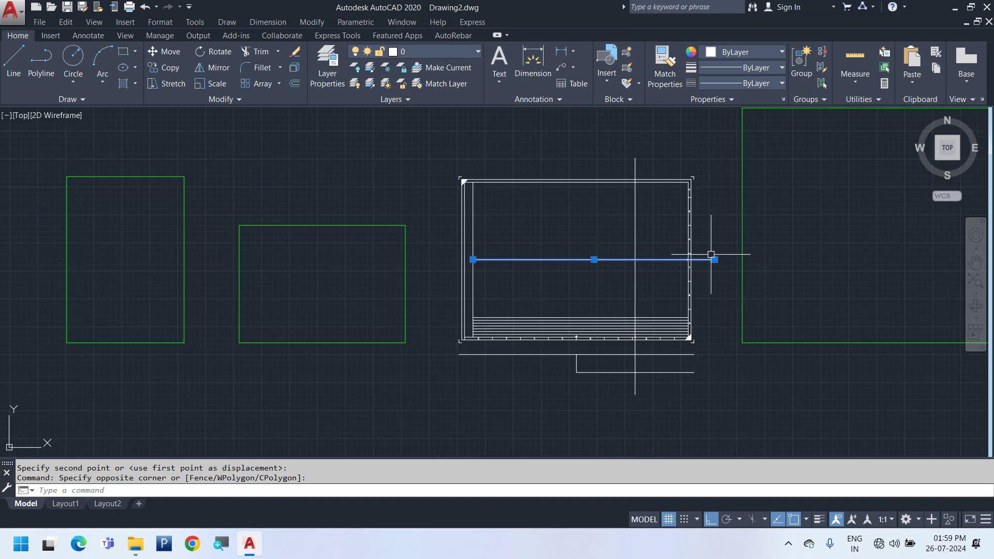
key("Delete")
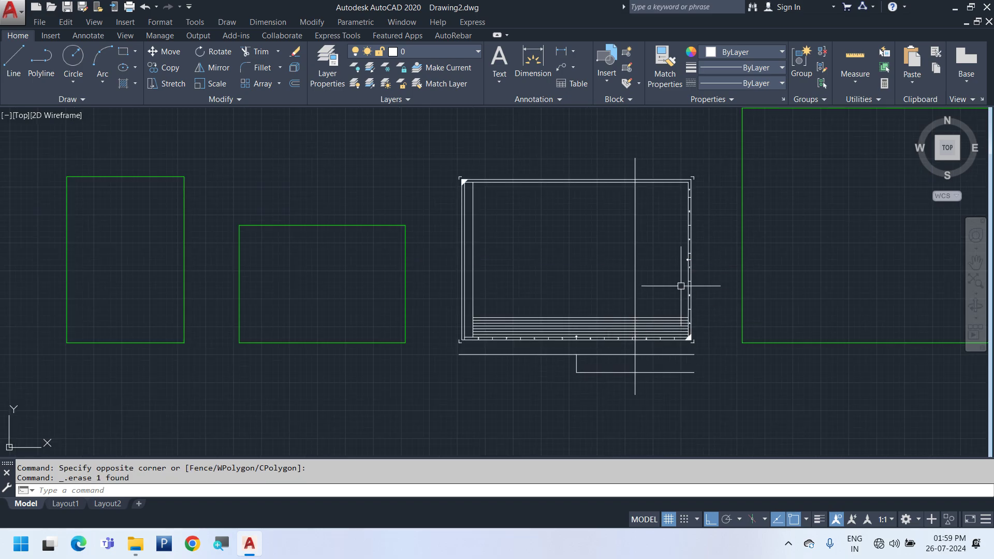
- Copy the lower border's numbers, zone dividers, centre arrow and fold mark 282 units straight up into the upper border strip
scroll(572, 327, "up", 5)
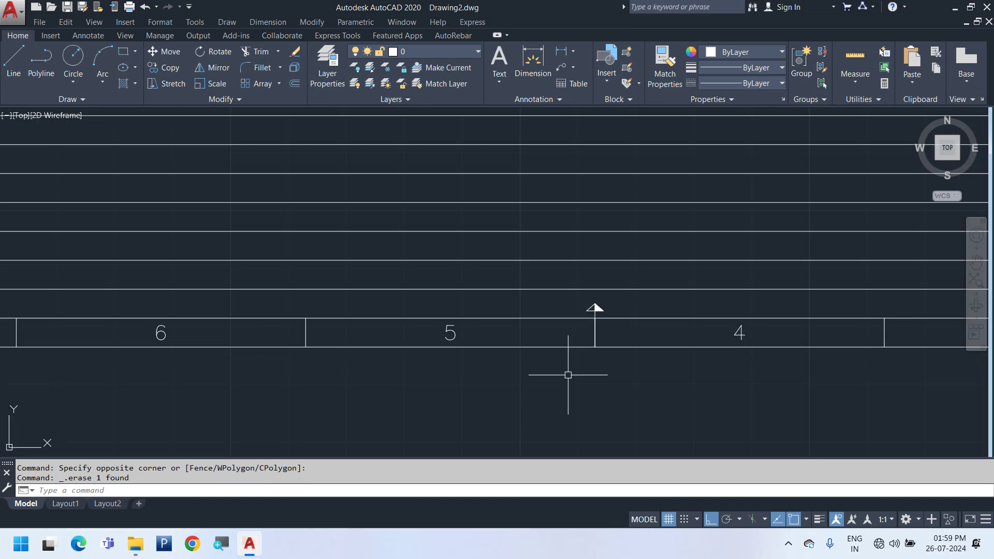
scroll(570, 372, "down", 3)
left_click(317, 363)
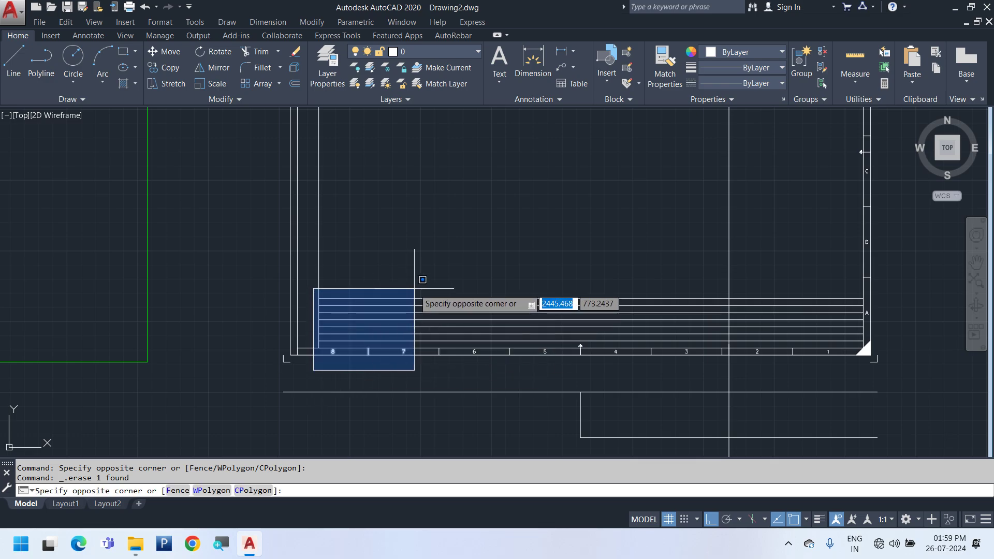
left_click(455, 290)
left_click(427, 370)
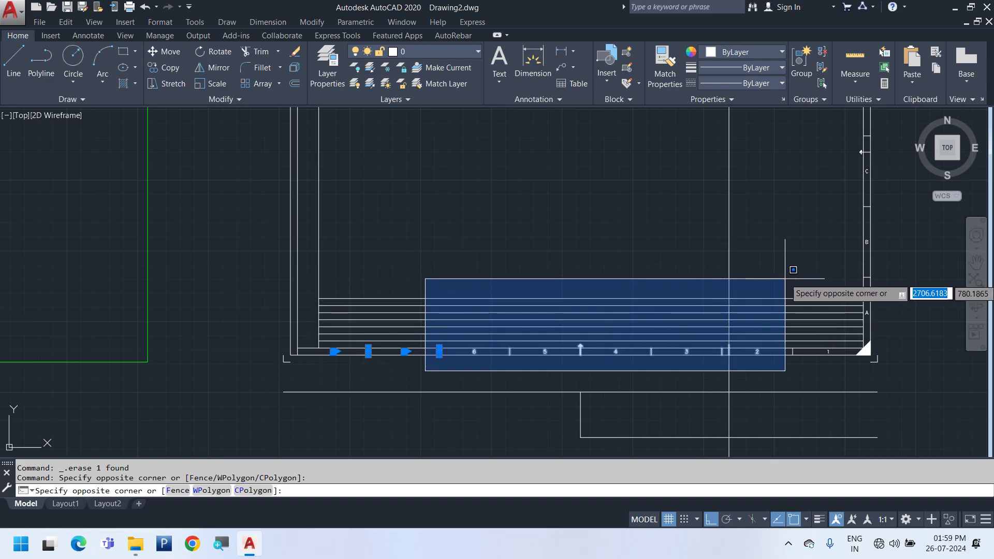
key("Escape")
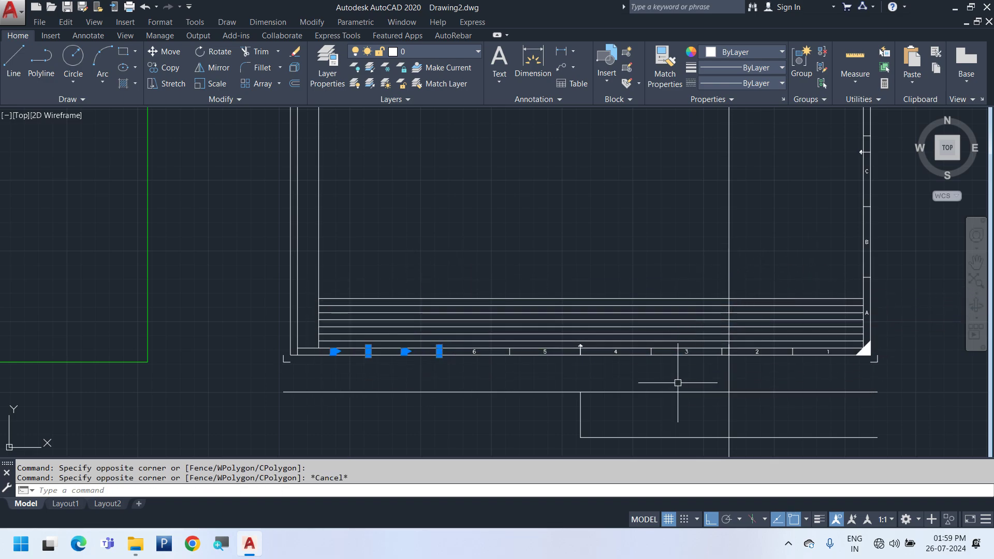
left_click(420, 373)
left_click(854, 275)
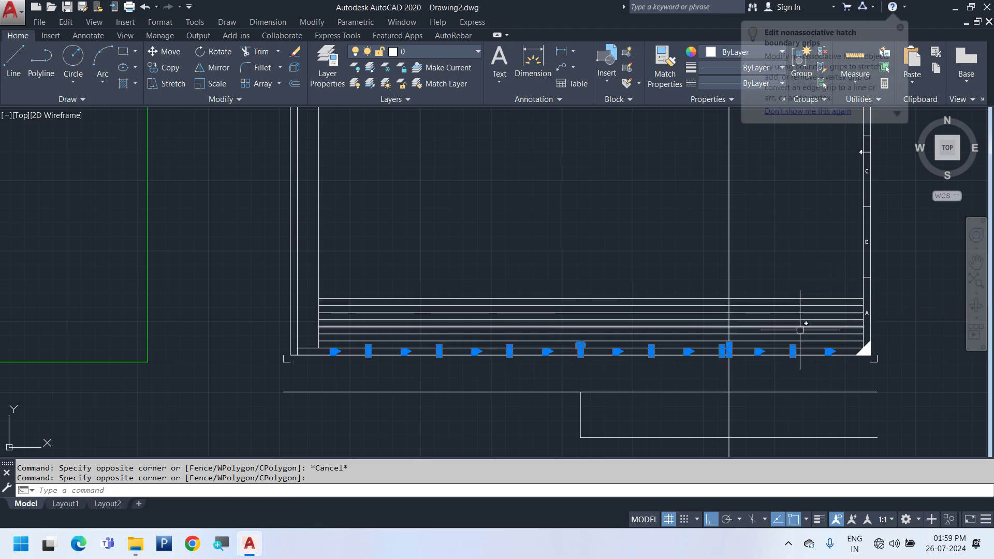
right_click(619, 224)
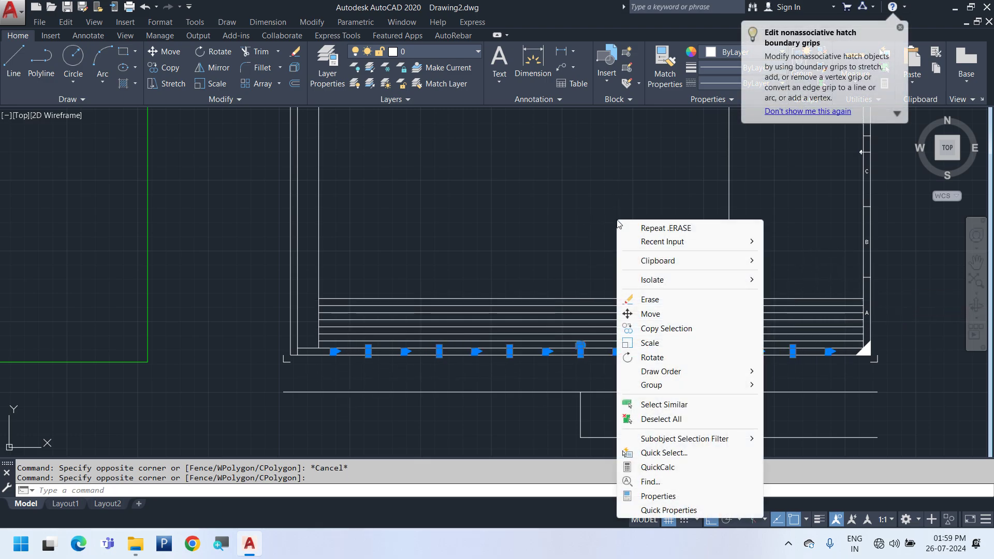
left_click(663, 328)
scroll(664, 357, "up", 6)
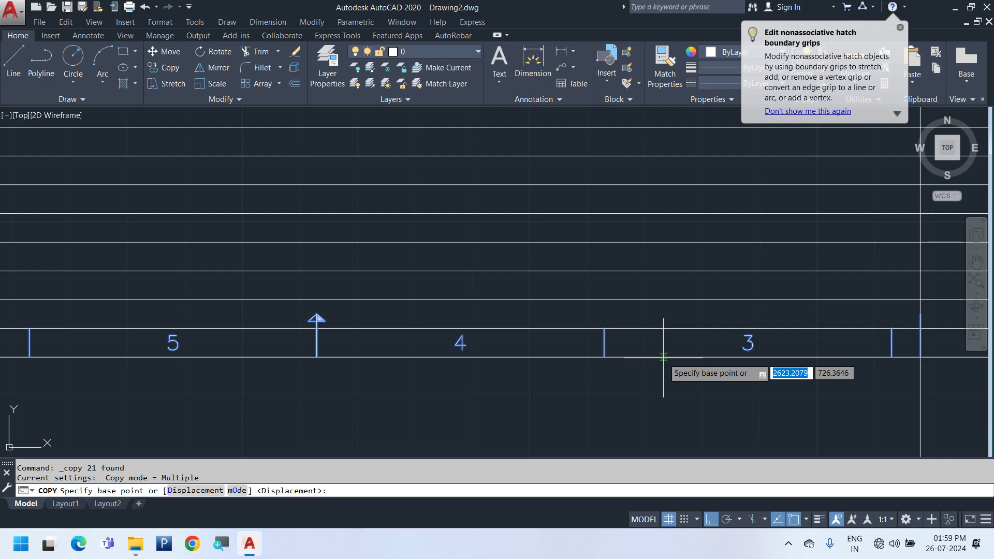
left_click(664, 357)
scroll(647, 336, "down", 5)
scroll(590, 336, "up", 5)
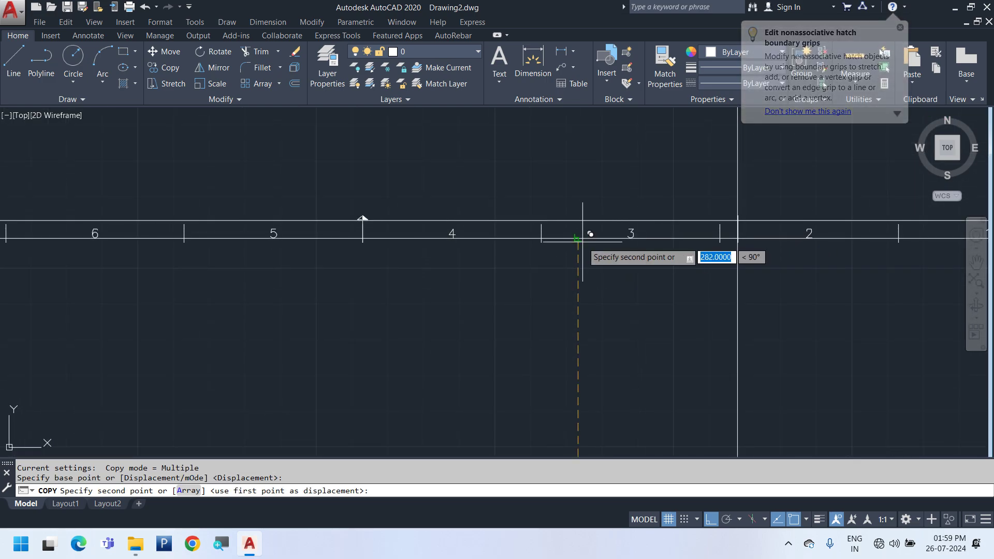
left_click(577, 238)
key("Escape")
- Mirror the upper border's centre arrow about the strip's horizontal centreline so it points down, erasing the original
scroll(370, 207, "up", 6)
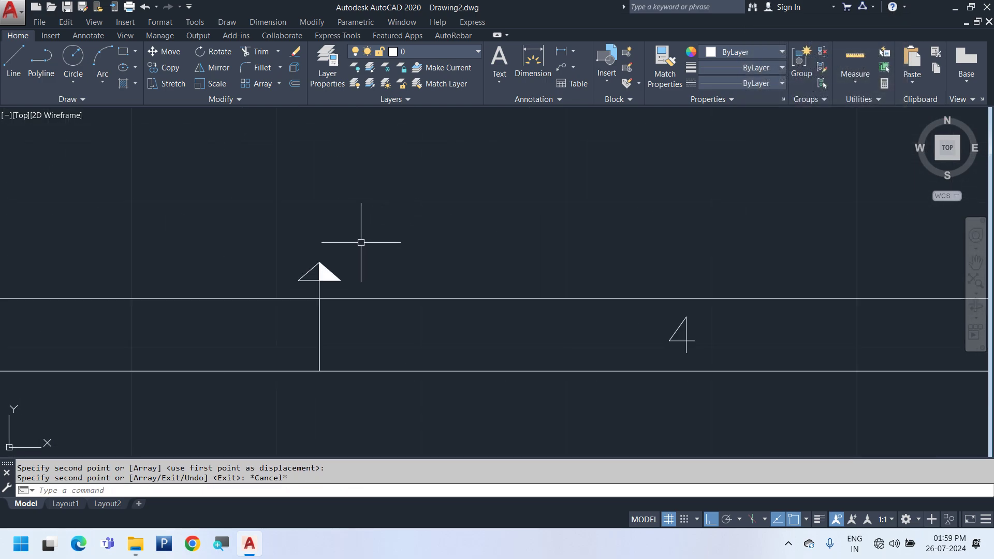
left_click(348, 288)
left_click(224, 238)
middle_click_drag(321, 267, 388, 227)
type("MI")
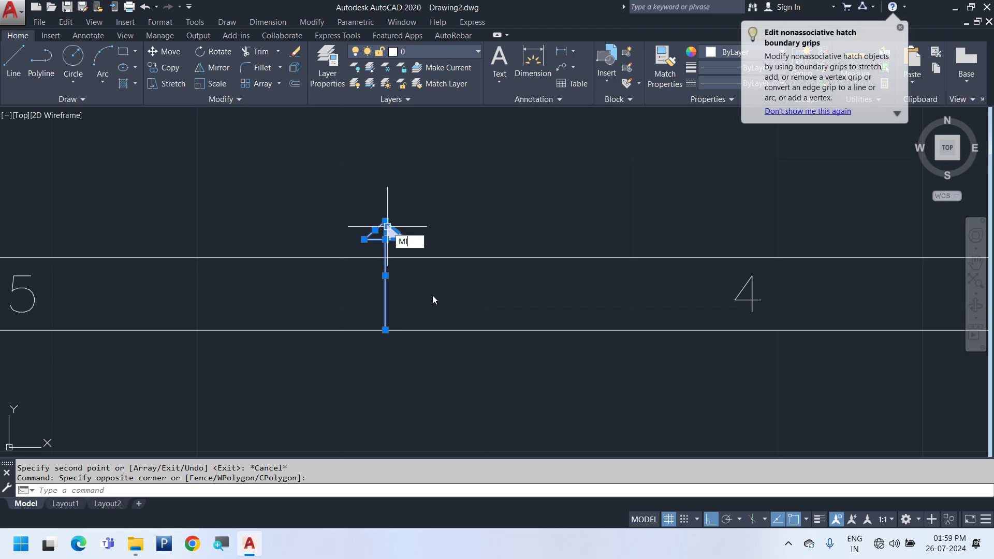
key("Return")
left_click(386, 294)
left_click(447, 292)
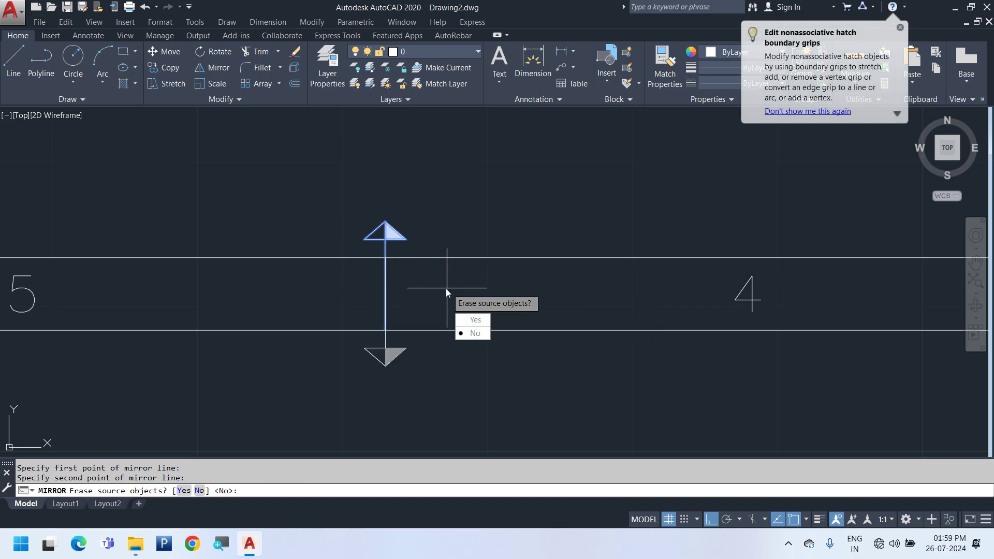
type("Y")
key("Return")
- Delete the long vertical construction line running through the sheet near zone 2
scroll(573, 228, "down", 8)
middle_click_drag(632, 340, 575, 286)
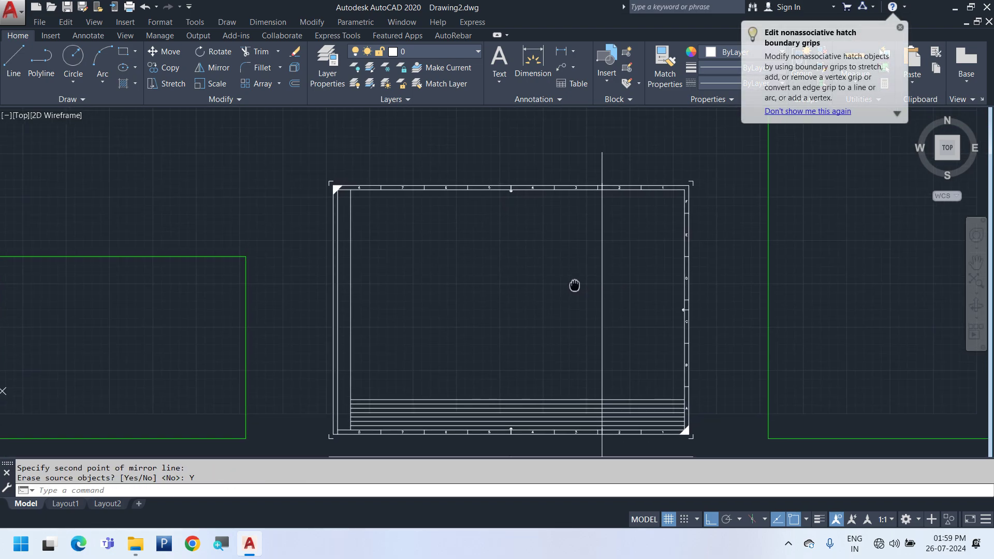
scroll(570, 218, "up", 10)
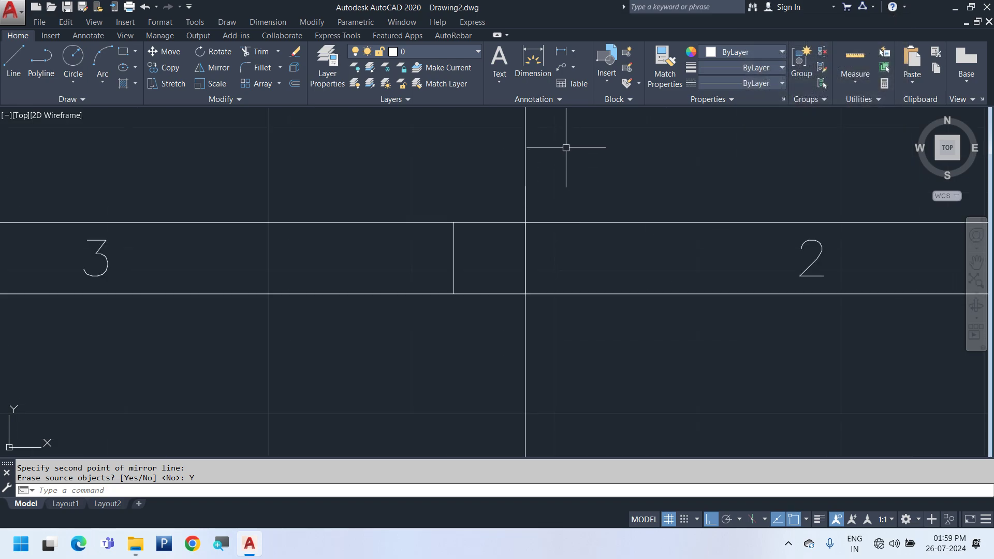
left_click(536, 134)
left_click(506, 160)
key("Delete")
scroll(548, 224, "down", 5)
- Move the upper border's fold mark down so its top end meets the strip's outer frame line
scroll(529, 208, "up", 5)
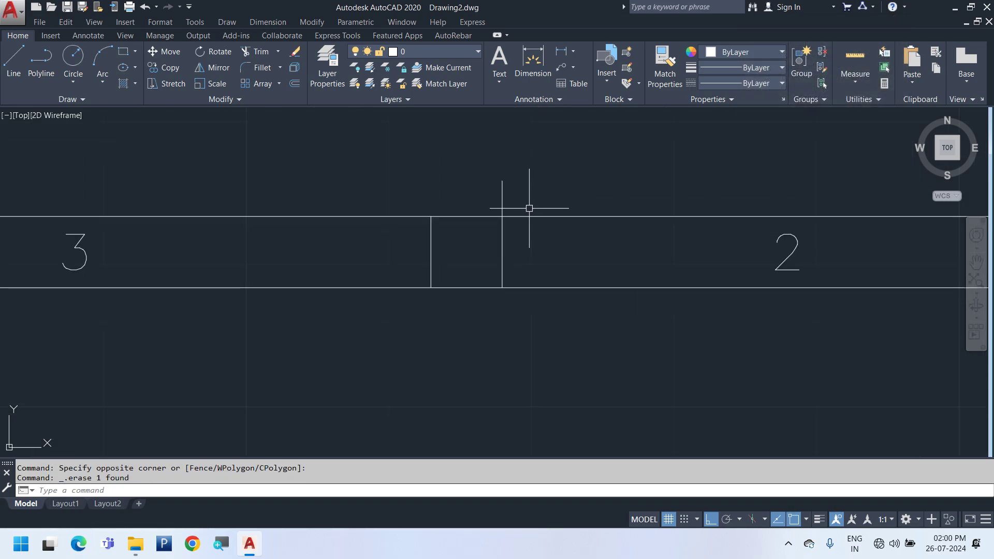
type("m")
key("Return")
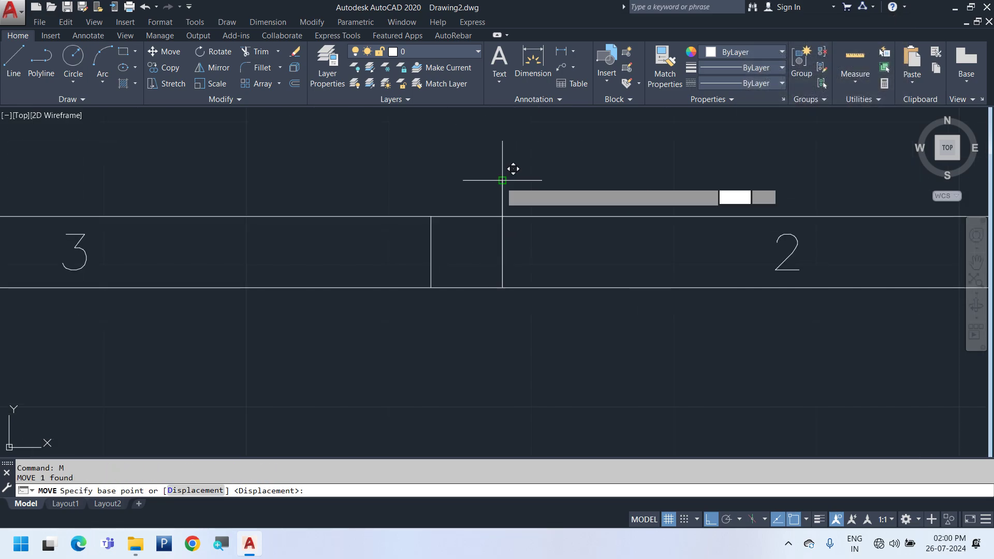
left_click(503, 181)
left_click(502, 216)
- Copy the right border's letters, zone dividers and centring arrow horizontally into the left border strip
scroll(506, 215, "down", 8)
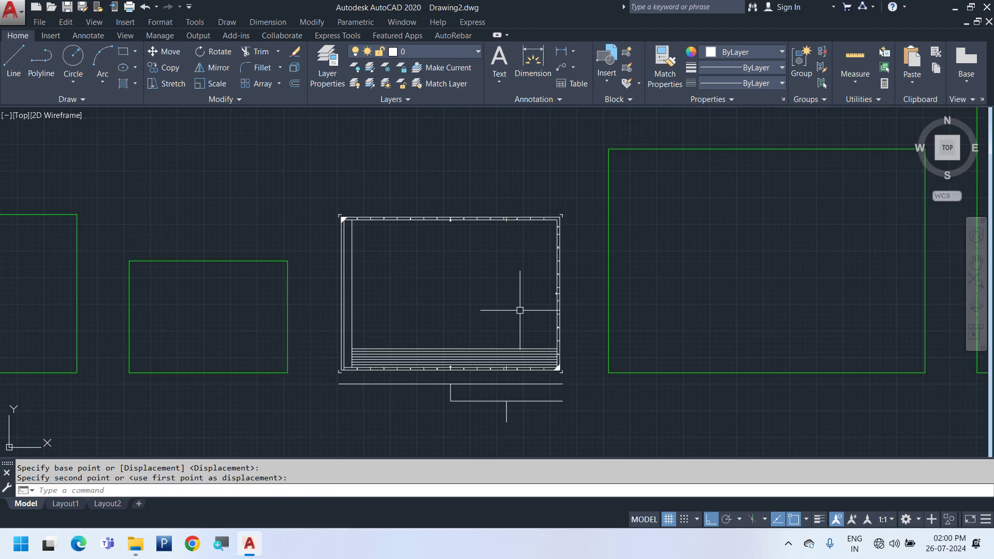
scroll(542, 284, "up", 8)
scroll(577, 290, "up", 4)
scroll(581, 215, "down", 4)
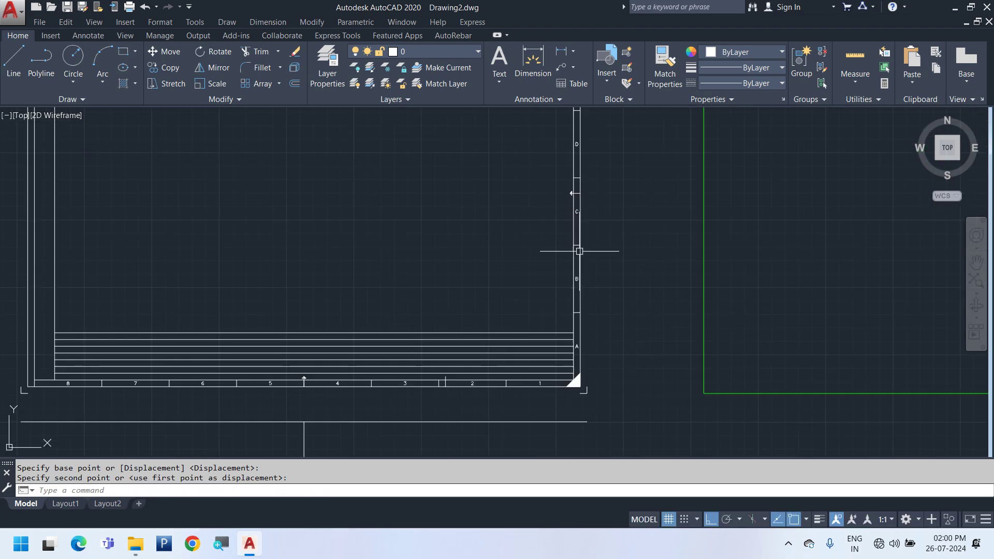
scroll(567, 381, "up", 6)
left_click(570, 383)
scroll(628, 285, "down", 8)
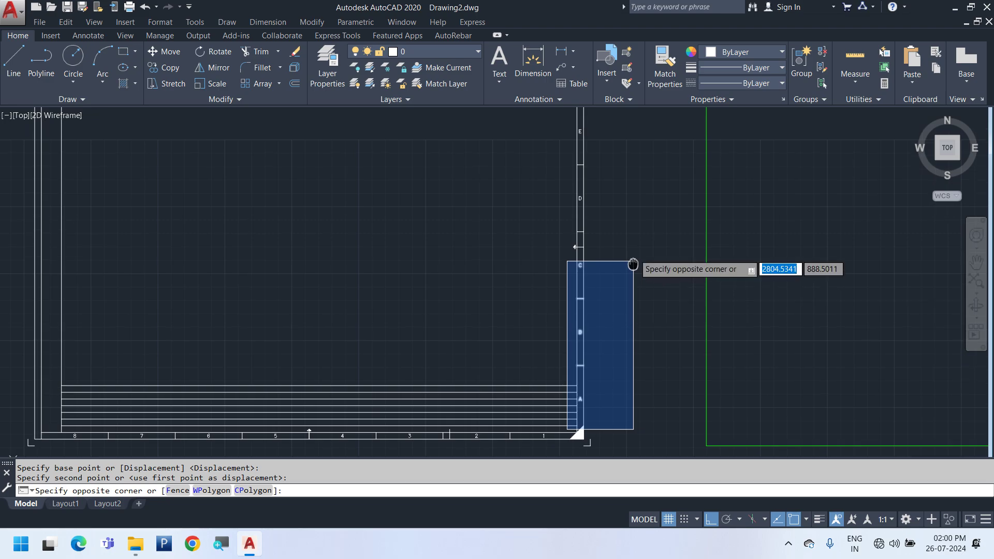
left_click(623, 142)
right_click(584, 149)
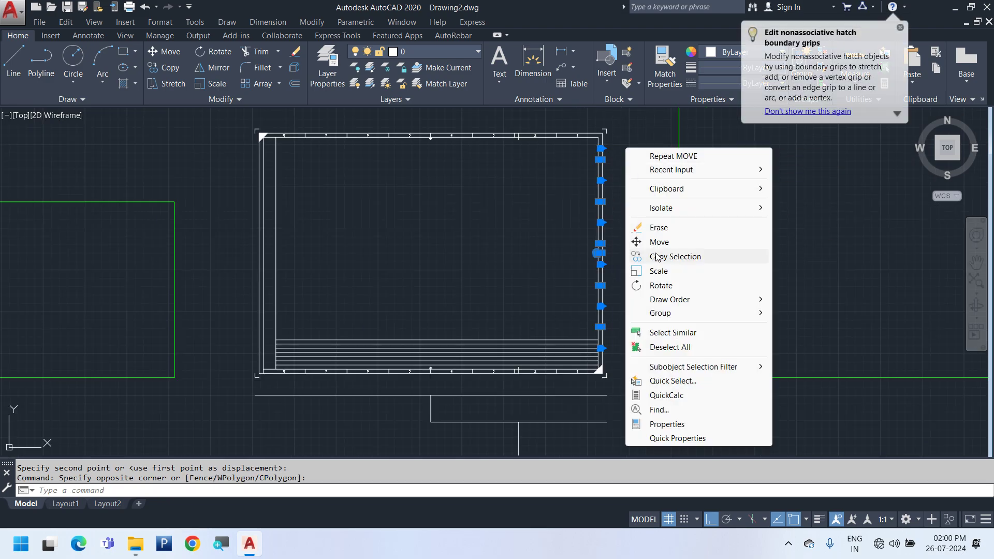
left_click(611, 256)
scroll(614, 213, "up", 5)
middle_click_drag(427, 247, 986, 247)
scroll(427, 282, "down", 4)
scroll(190, 289, "up", 6)
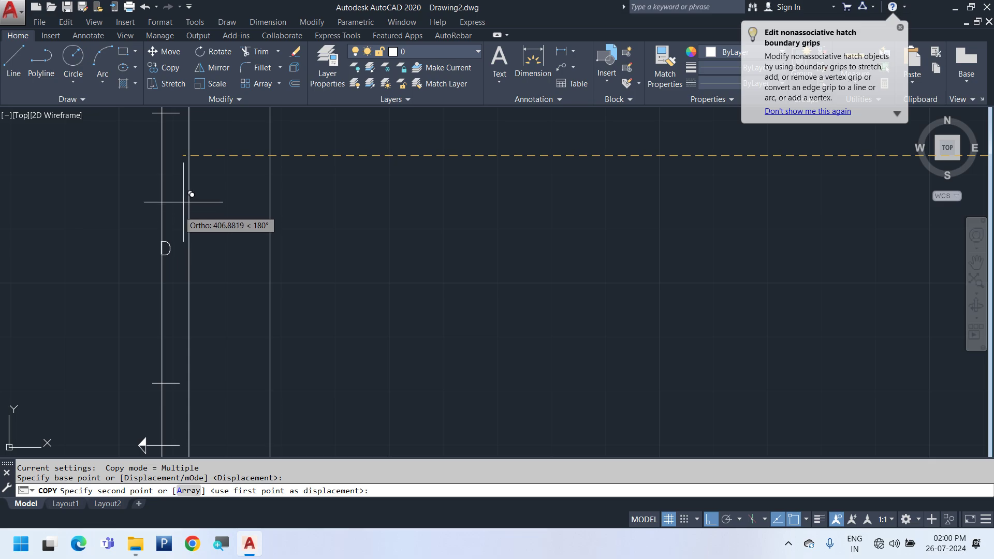
left_click(189, 156)
scroll(269, 156, "down", 2)
key("Escape")
- Mirror the left border's centring arrow about the strip's vertical centreline so it points right, erasing the original
scroll(261, 163, "down", 2)
scroll(178, 355, "up", 3)
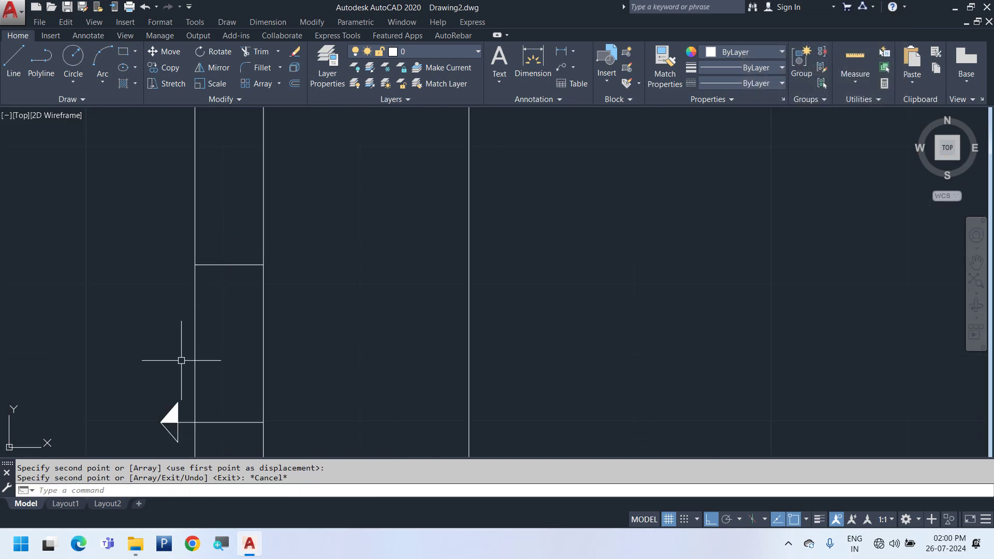
left_click(246, 344)
left_click(169, 263)
type("mi")
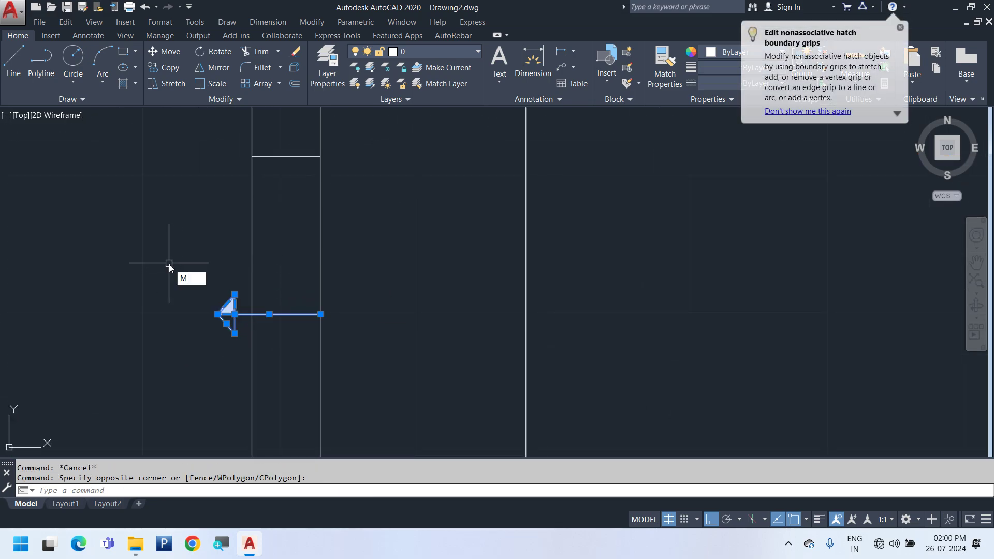
key("Return")
left_click(286, 157)
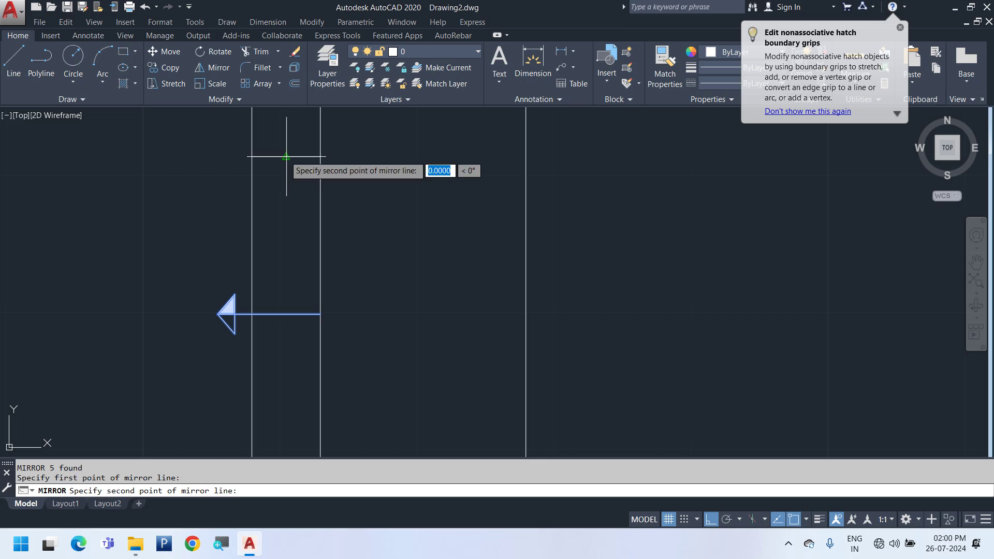
left_click(288, 238)
type("Y")
key("Return")
- Delete the four stepped construction lines below the sheet
scroll(288, 240, "down", 4)
scroll(289, 282, "down", 6)
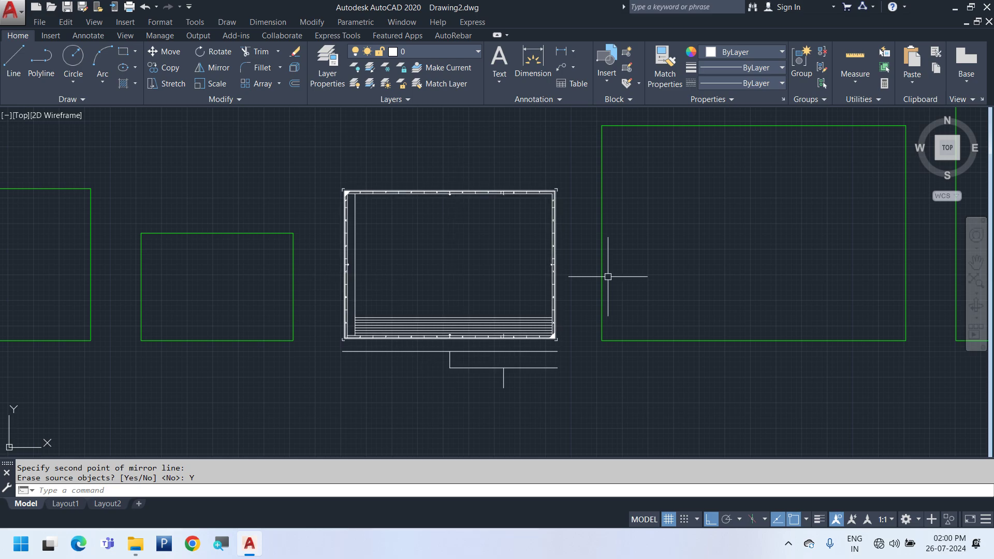
scroll(513, 353, "up", 4)
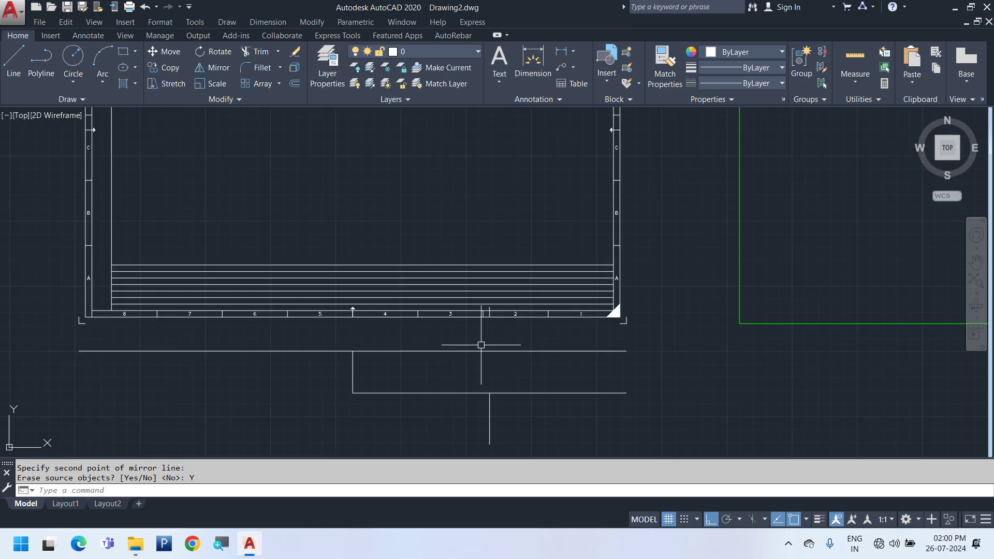
left_click(524, 417)
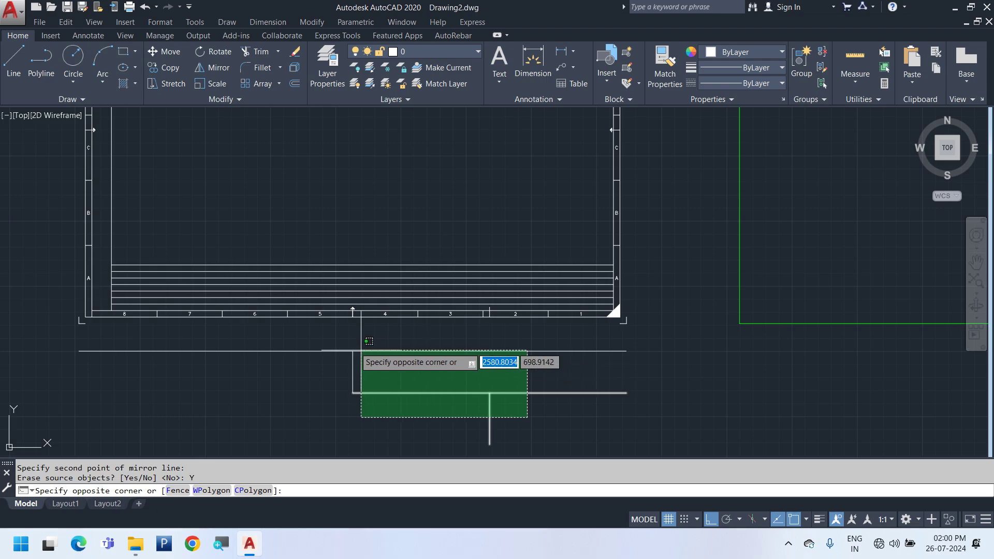
left_click(311, 336)
scroll(482, 300, "up", 4)
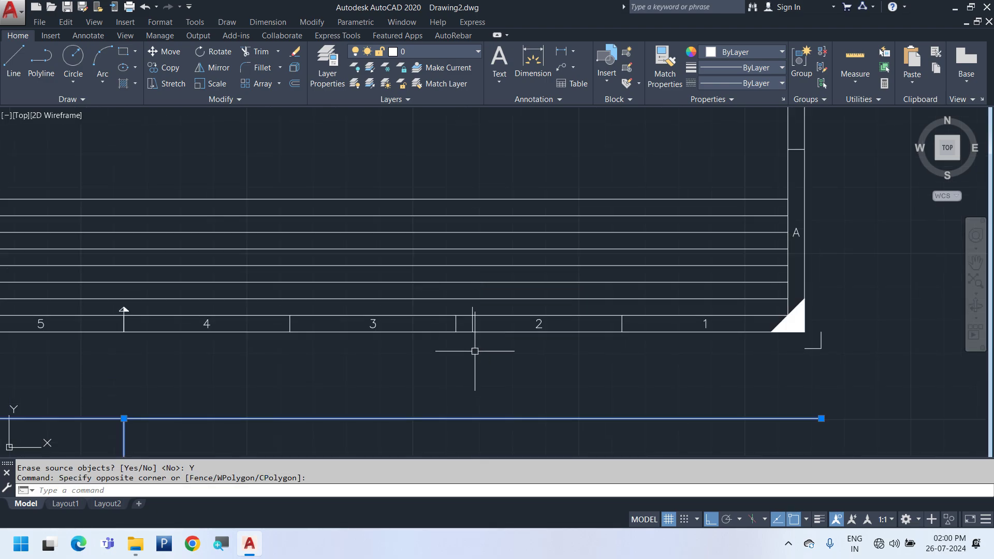
scroll(475, 351, "down", 5)
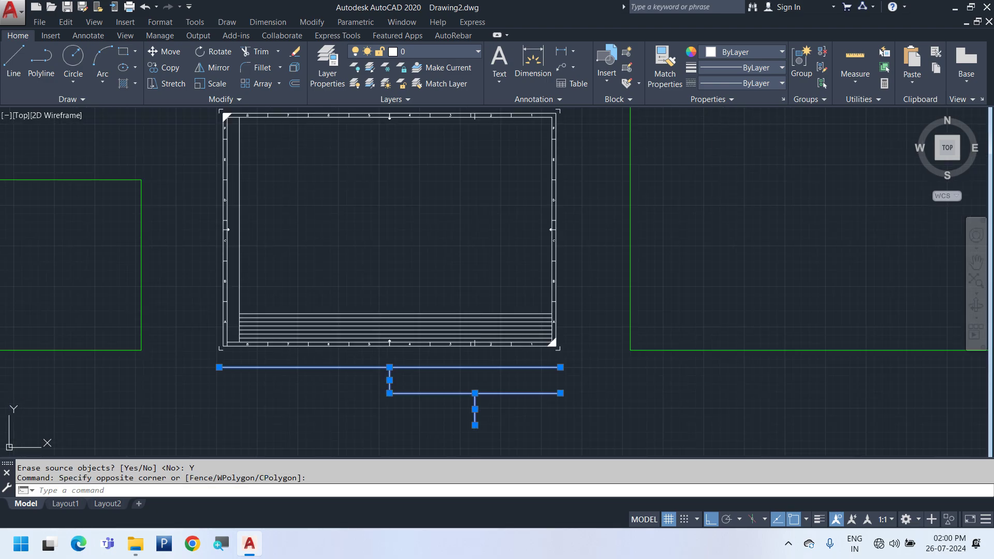
key("Delete")
- Check the horizontal distance between the inner frame's right edge and the lower fold mark with a temporary linear dimension
middle_click_drag(486, 357, 512, 415)
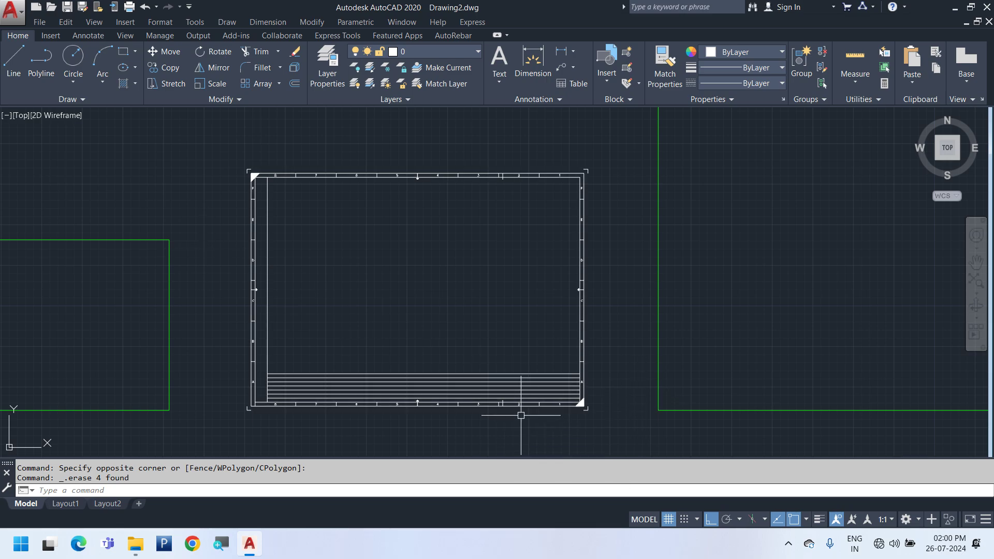
scroll(514, 413, "up", 6)
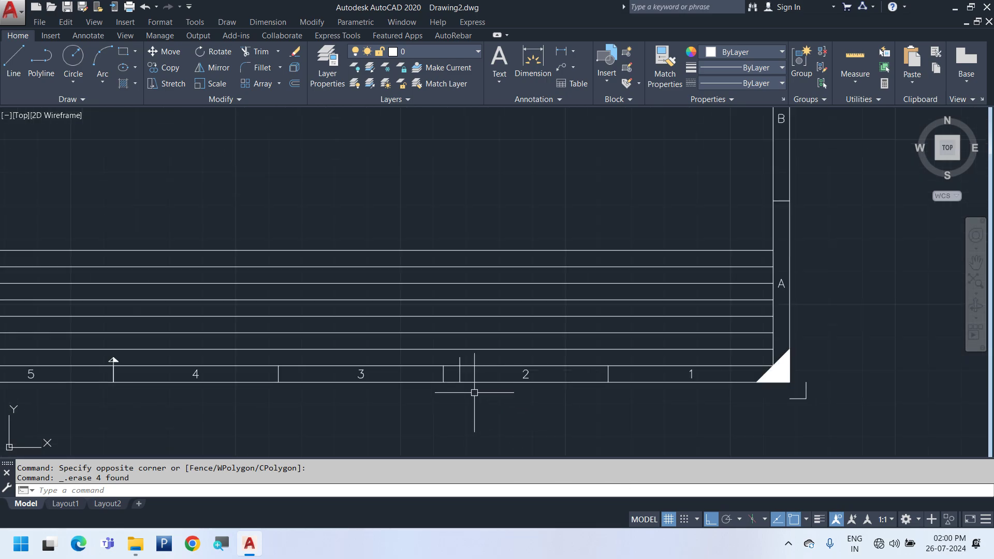
left_click(281, 24)
left_click(280, 57)
middle_click_drag(726, 302, 729, 320)
left_click(775, 269)
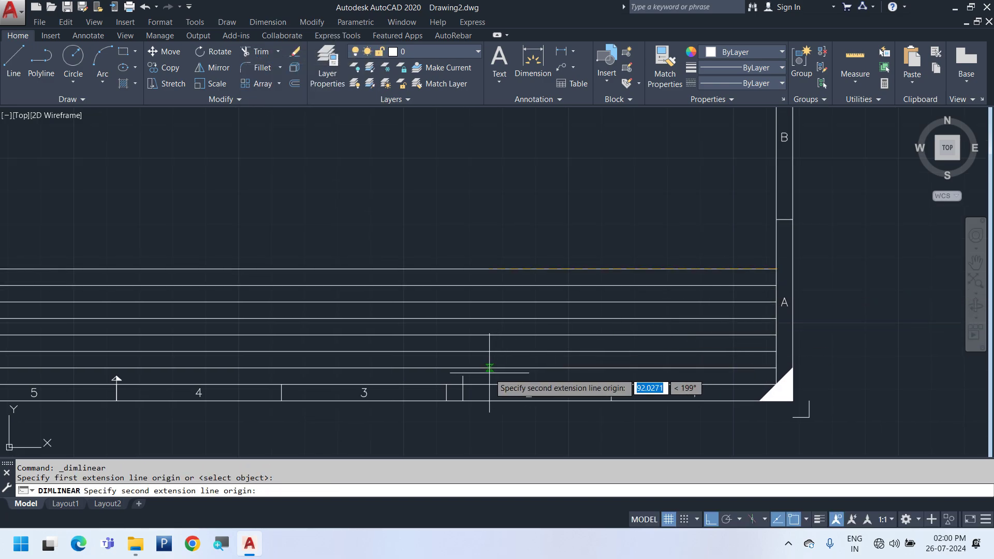
left_click(463, 376)
scroll(628, 228, "up", 2)
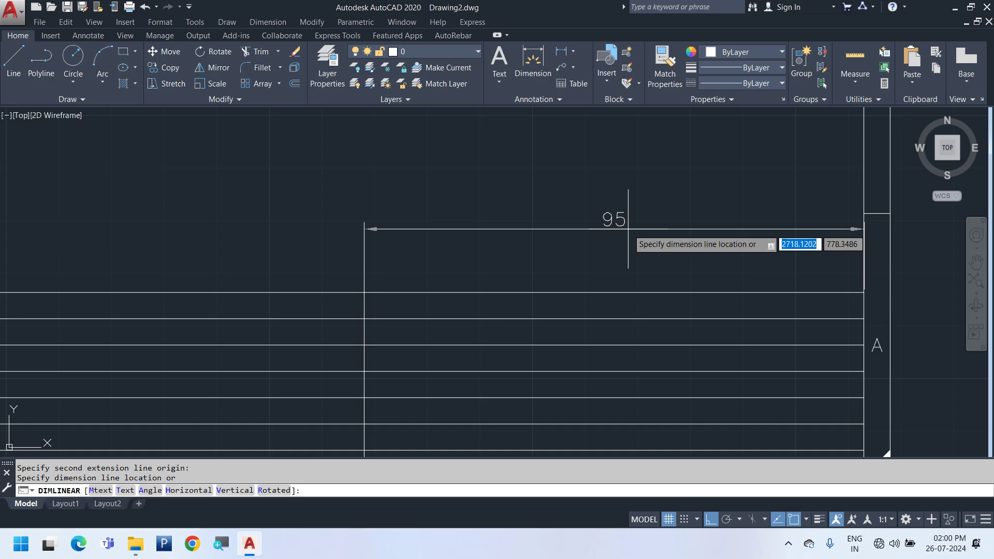
scroll(628, 227, "down", 2)
key("Escape")
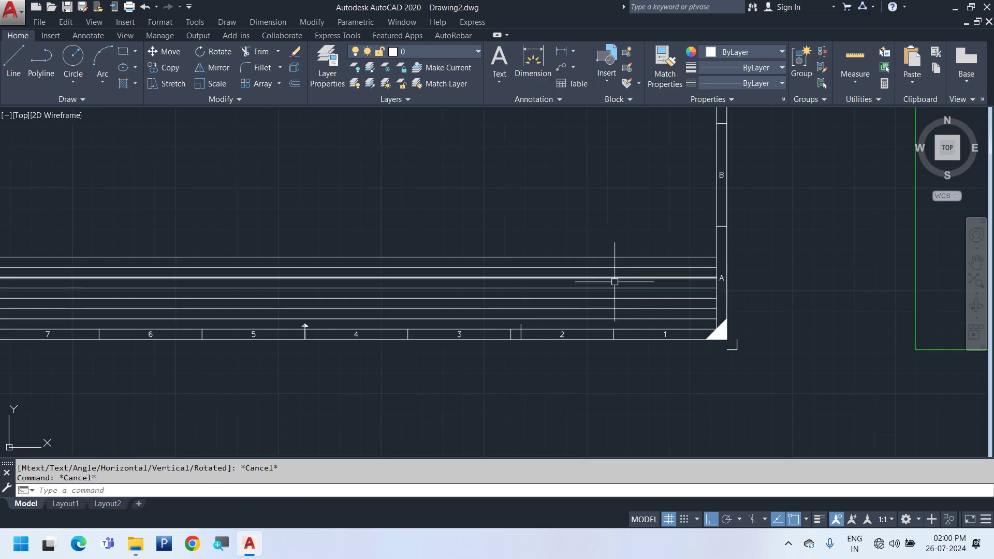
- Draw a vertical line from the lower border's fold mark up to the upper border's fold mark
scroll(621, 316, "up", 2)
type("l")
key("Return")
scroll(508, 349, "up", 2)
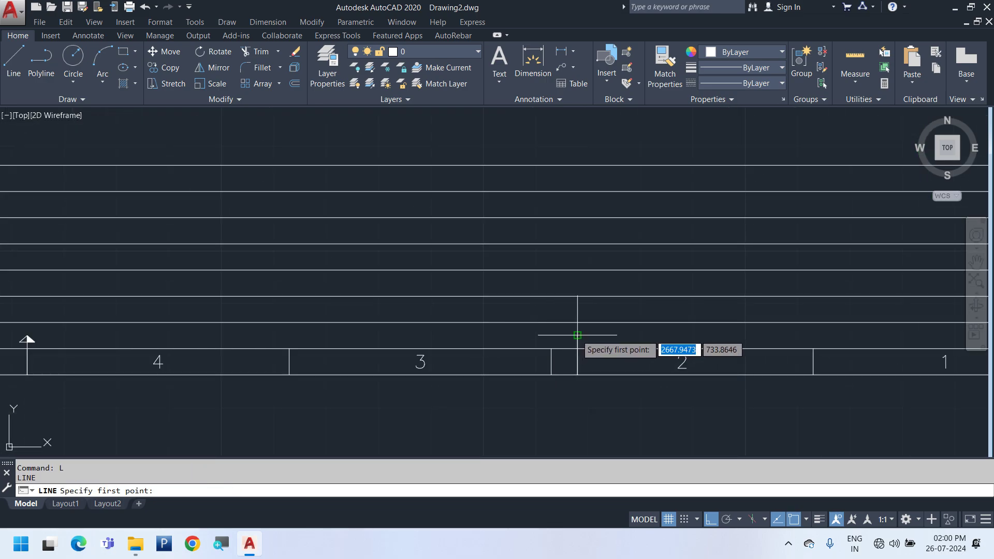
left_click(577, 335)
scroll(552, 406, "down", 3)
scroll(547, 193, "up", 4)
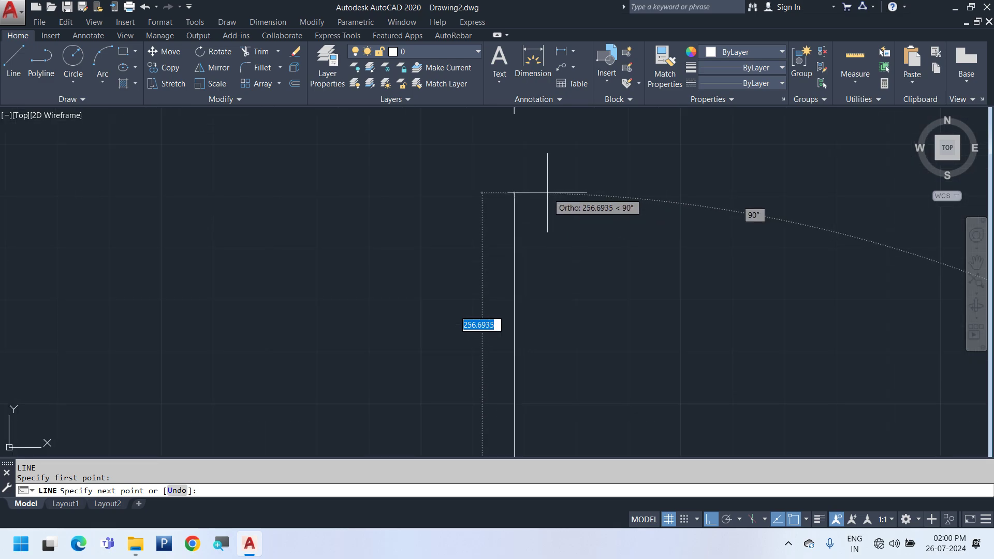
middle_click_drag(507, 150, 495, 257)
left_click(504, 220)
key("Escape")
scroll(556, 206, "down", 1)
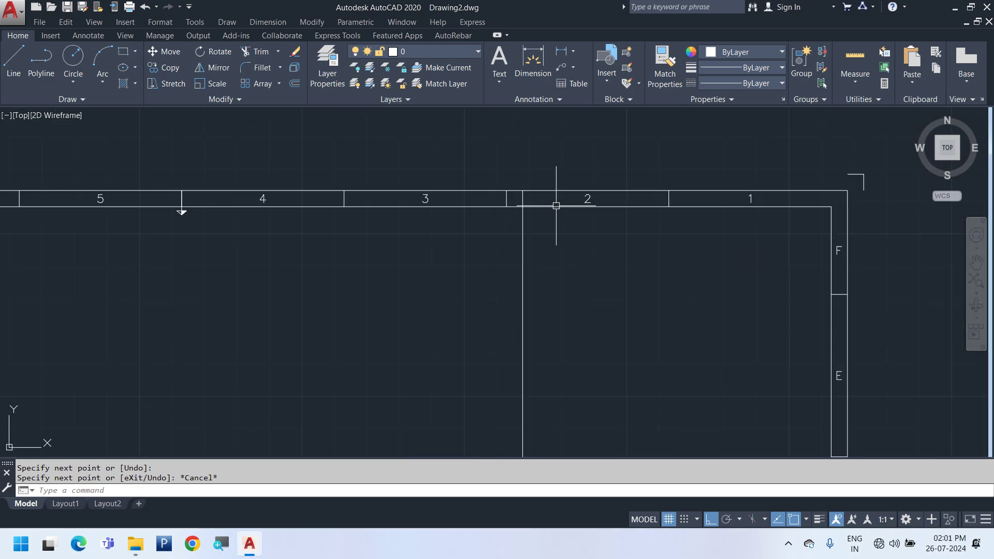
scroll(556, 205, "down", 3)
scroll(554, 206, "down", 3)
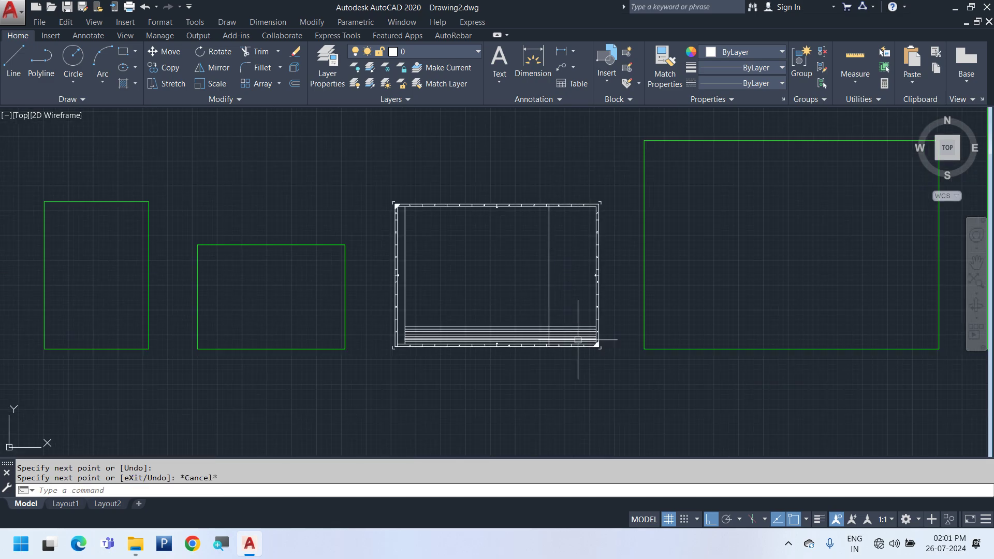
- Copy the lower border's zone number 1 straight up into the lowest row of the ruled lines
scroll(578, 341, "up", 5)
scroll(608, 374, "down", 2)
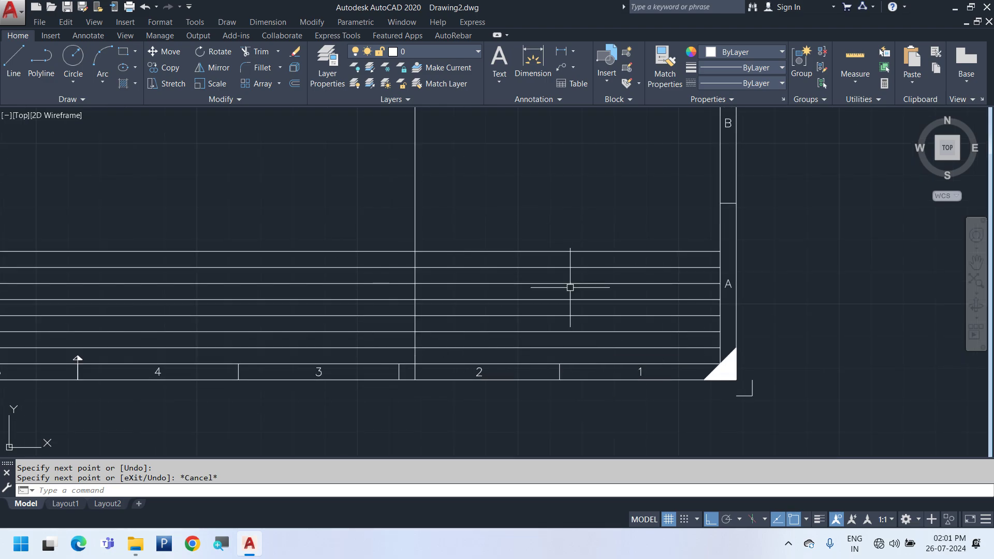
scroll(624, 384, "up", 2)
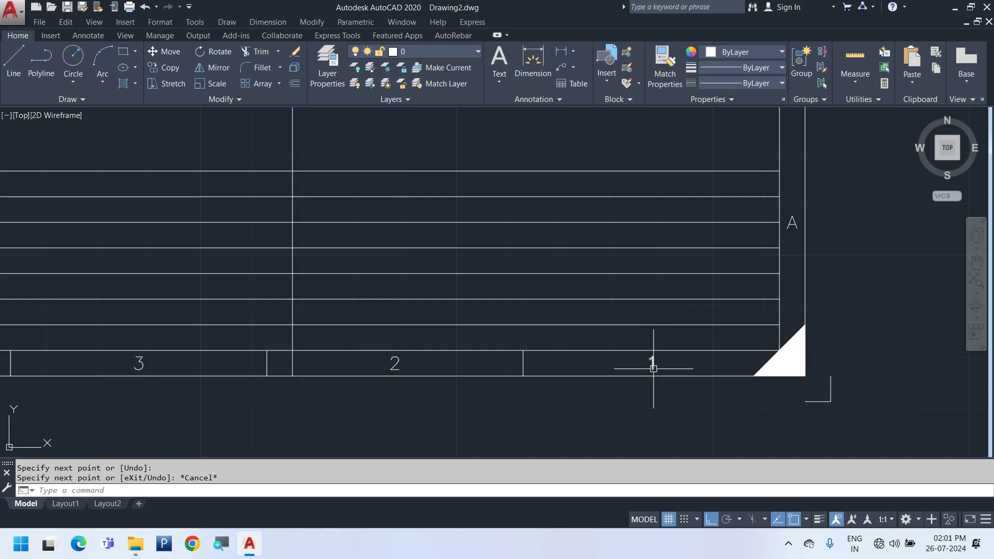
right_click(594, 240)
left_click(624, 317)
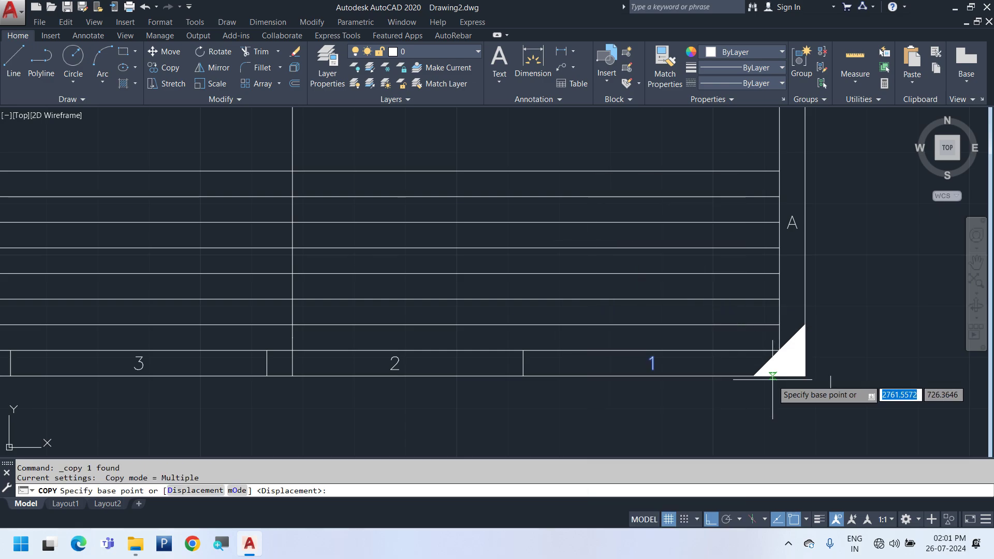
scroll(650, 366, "up", 4)
left_click(725, 324)
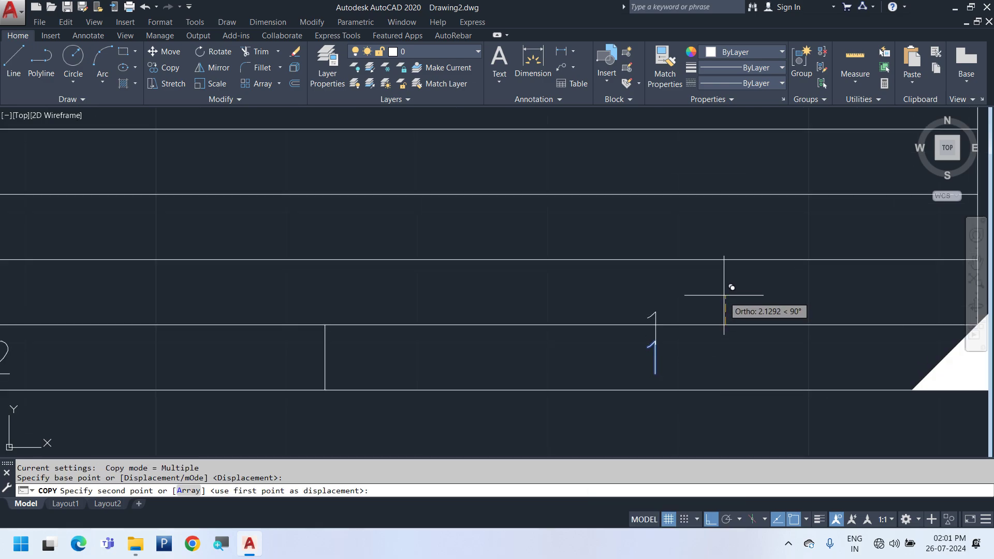
left_click(725, 256)
key("Escape")
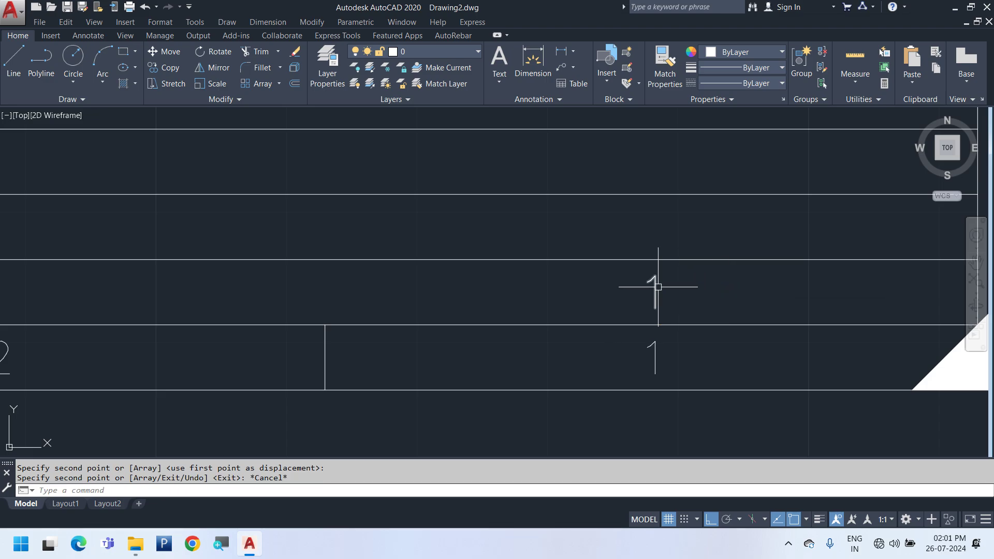
- Change the copied number to "SHEET NO" and widen its text frame so the words fit on one line
double_click(653, 293)
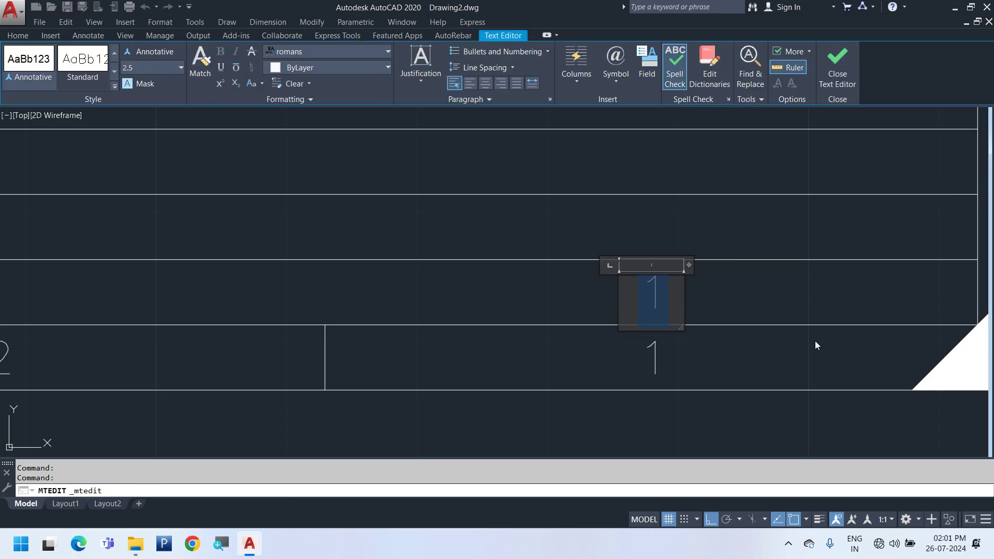
type("SHEET")
key("Return")
type("NO")
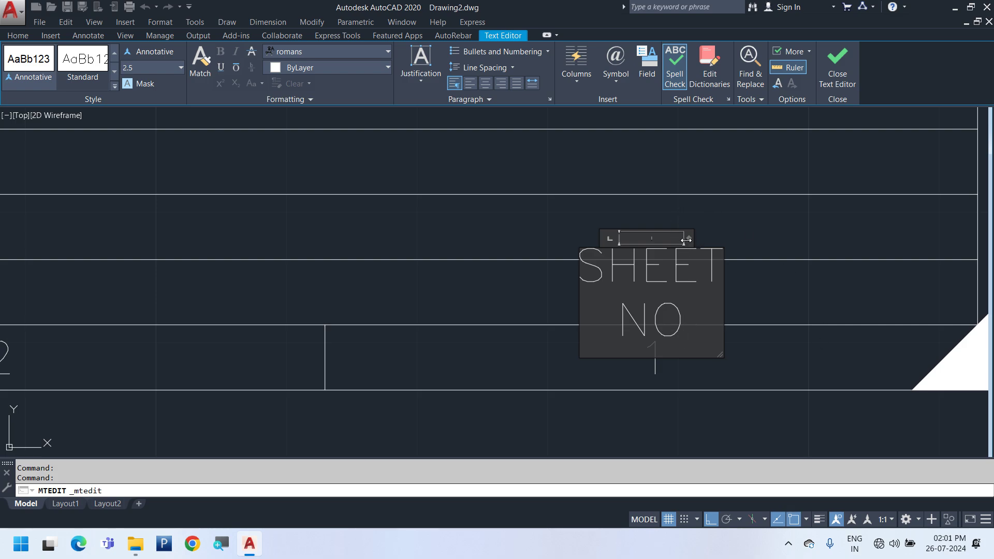
left_click_drag(689, 238, 809, 238)
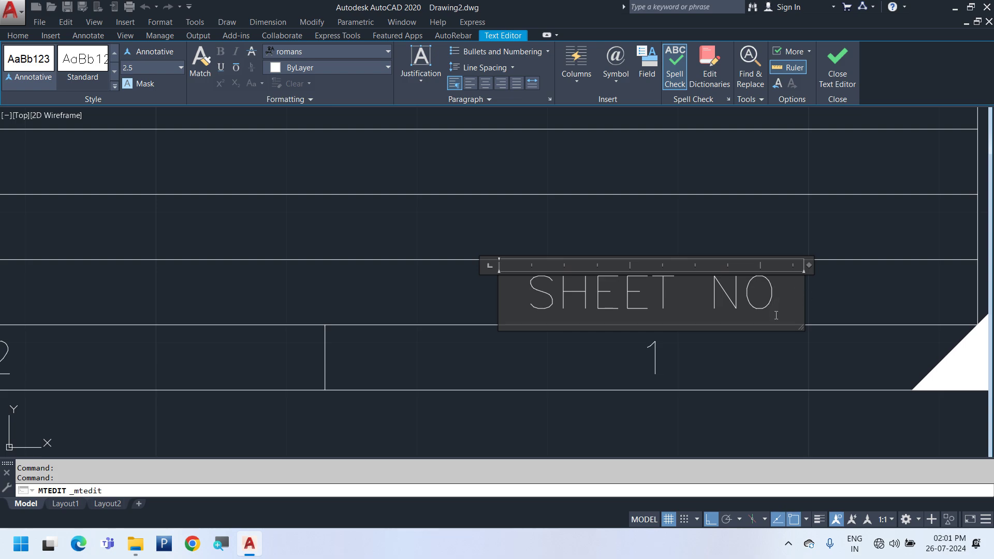
left_click_drag(810, 268, 781, 269)
left_click(684, 366)
- Copy the "SHEET NO" text horizontally to the right within the same row
scroll(483, 210, "down", 5)
middle_click_drag(663, 306, 537, 374)
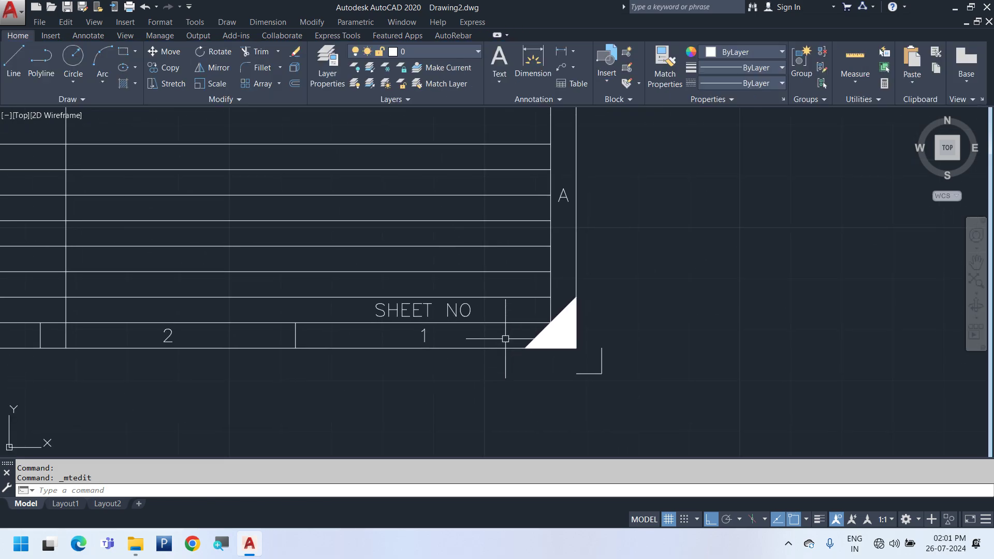
scroll(468, 314, "up", 5)
left_click(463, 315)
right_click(374, 185)
left_click(423, 318)
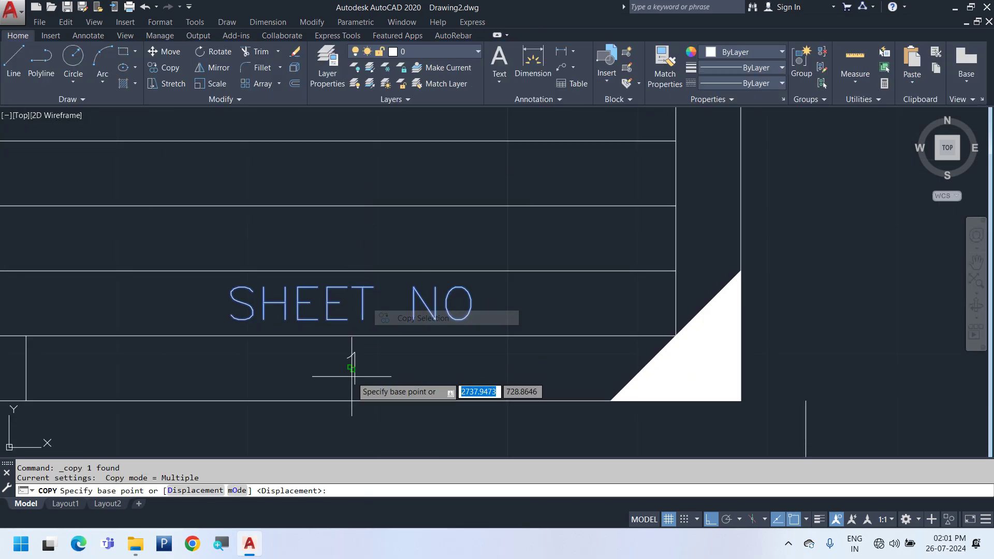
middle_click_drag(357, 362, 351, 253)
left_click(327, 366)
left_click(538, 391)
key("Escape")
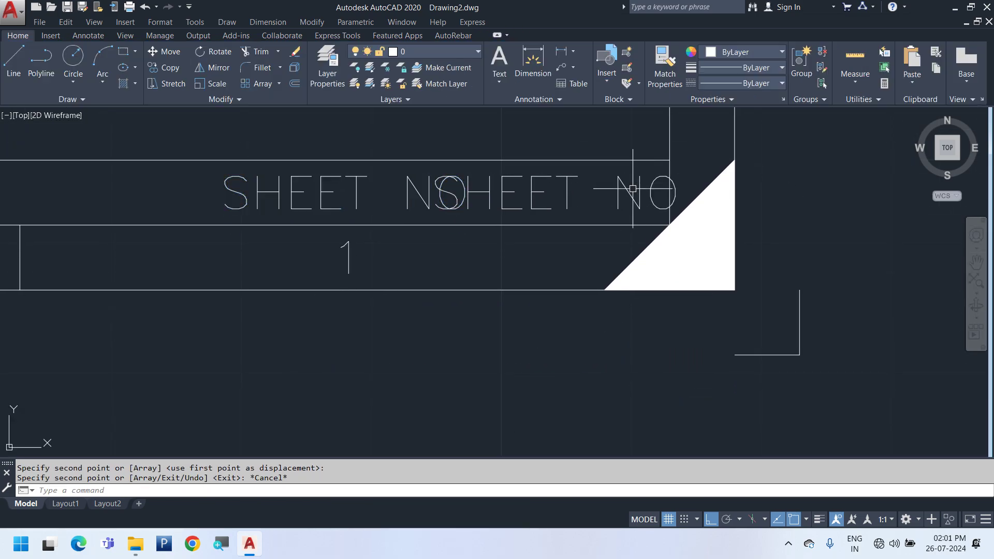
- Change the copied text to "001 OF 100" and widen its text frame so it fits on one line
double_click(627, 192)
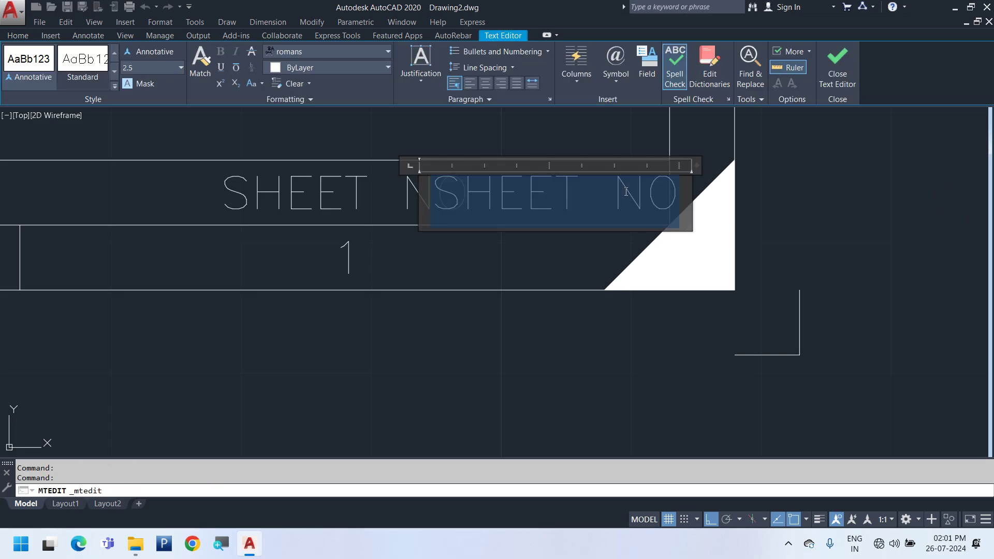
type("01 OF ")
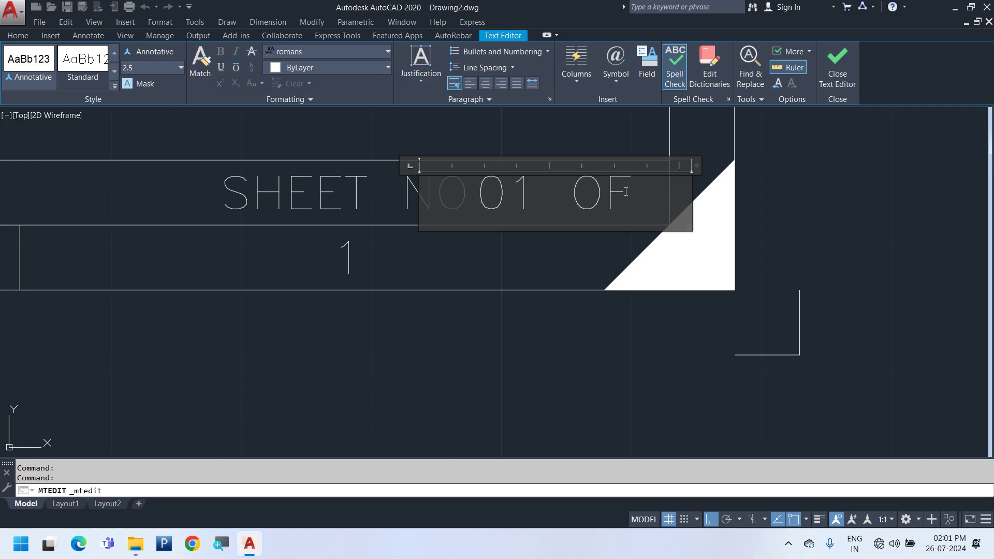
type("100")
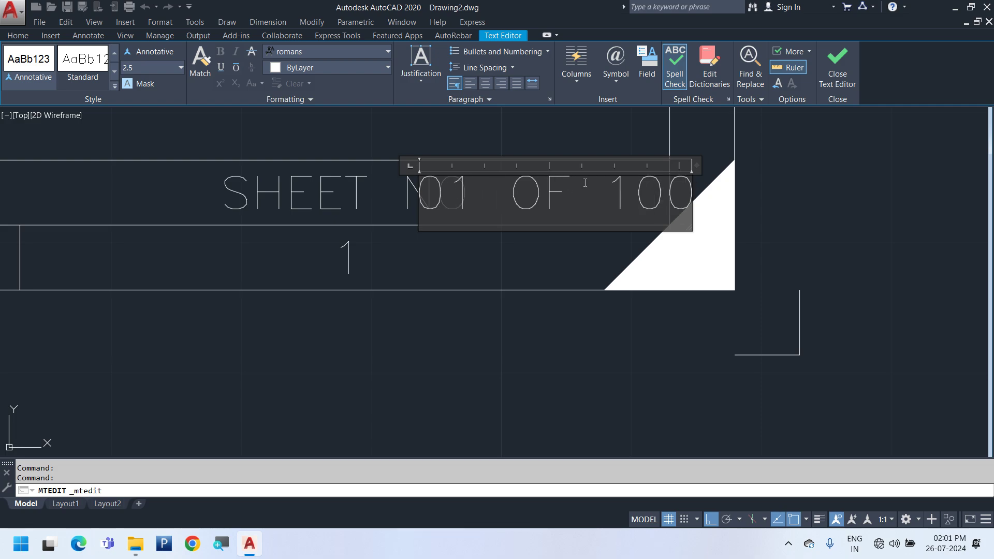
left_click(465, 207)
type("0")
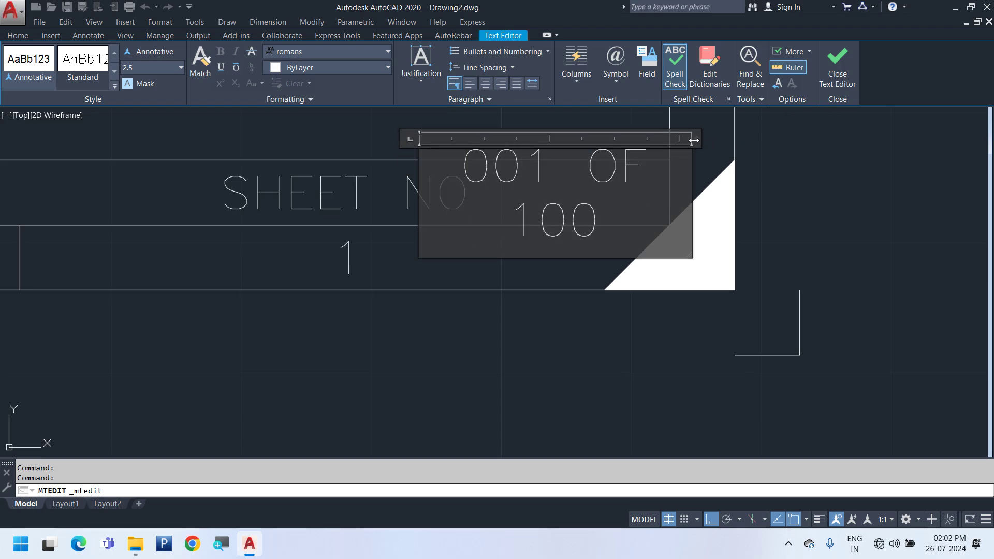
left_click_drag(694, 140, 801, 165)
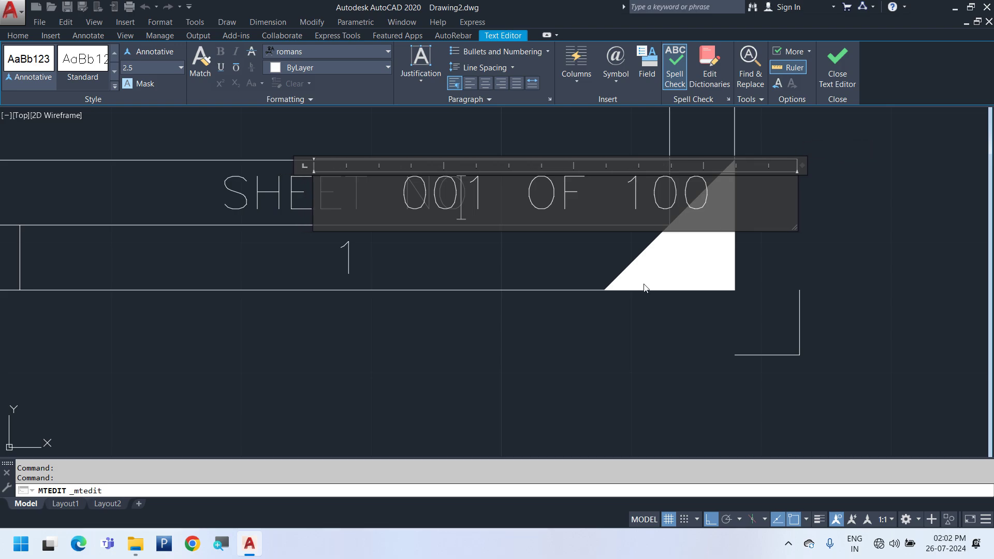
left_click(644, 287)
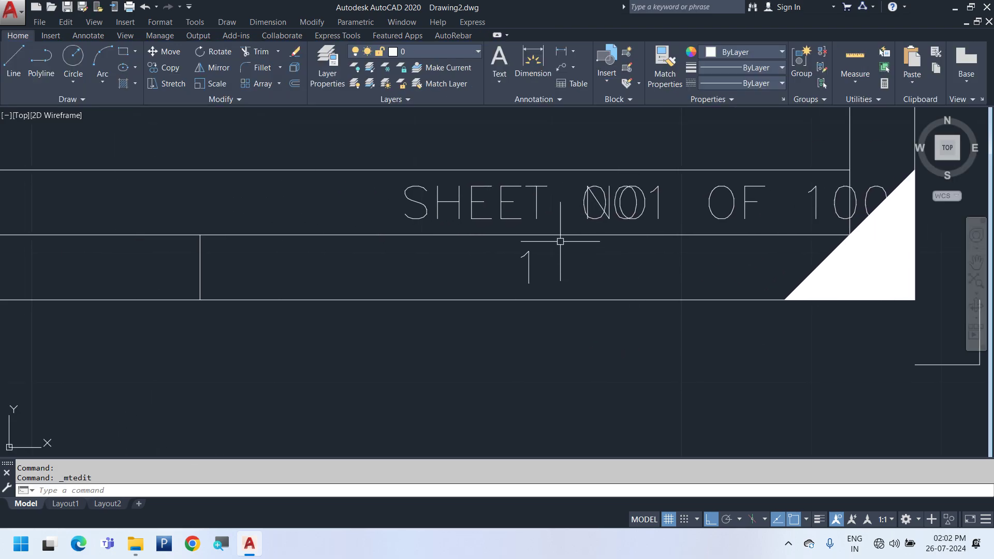
- Move the "SHEET NO" text horizontally to the left so it clears the sheet count text
left_click(534, 212)
scroll(529, 219, "down", 3)
type("m")
key("Return")
left_click(565, 316)
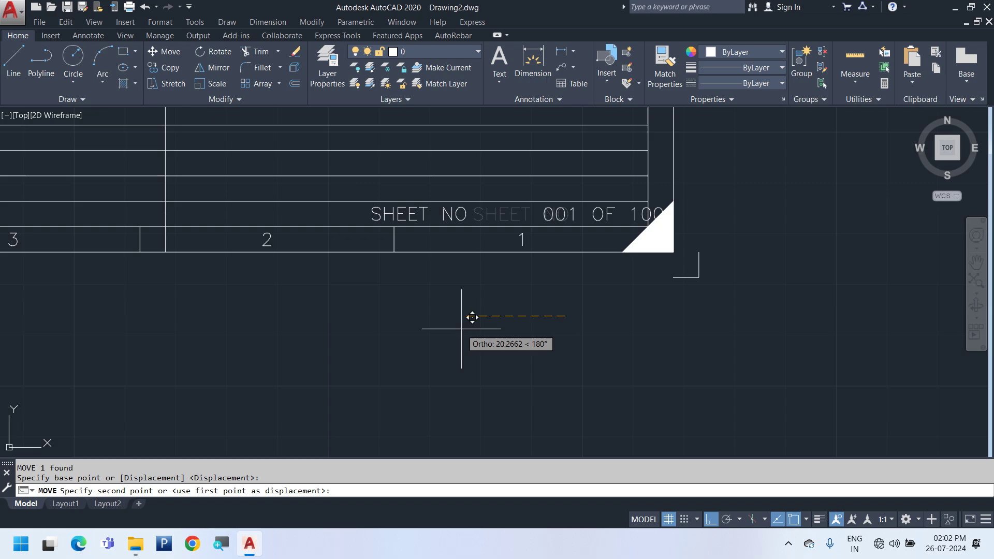
left_click(462, 329)
- Move the "001 OF 100" text about 6 units left so it sits inside the inner frame
left_click(601, 221)
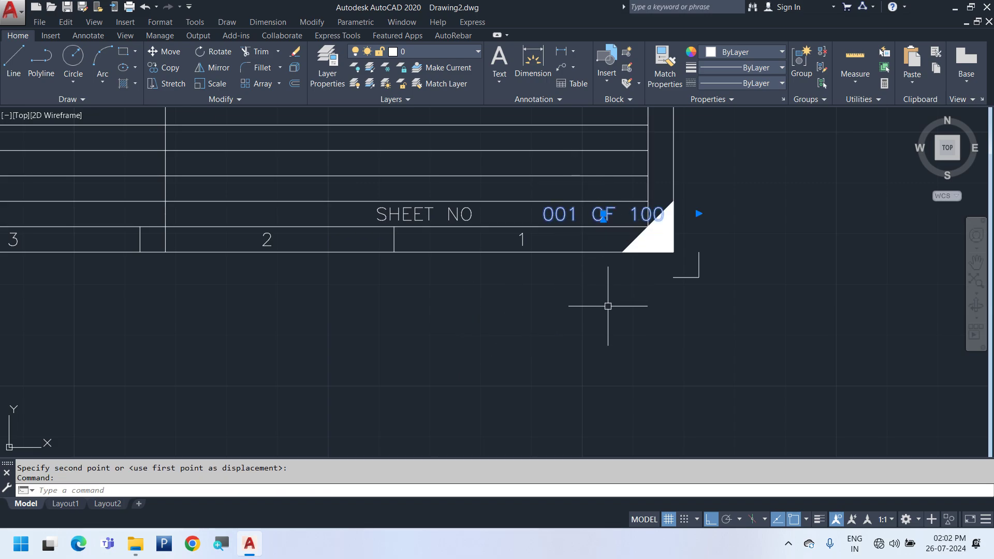
type("m")
key("Return")
left_click(624, 299)
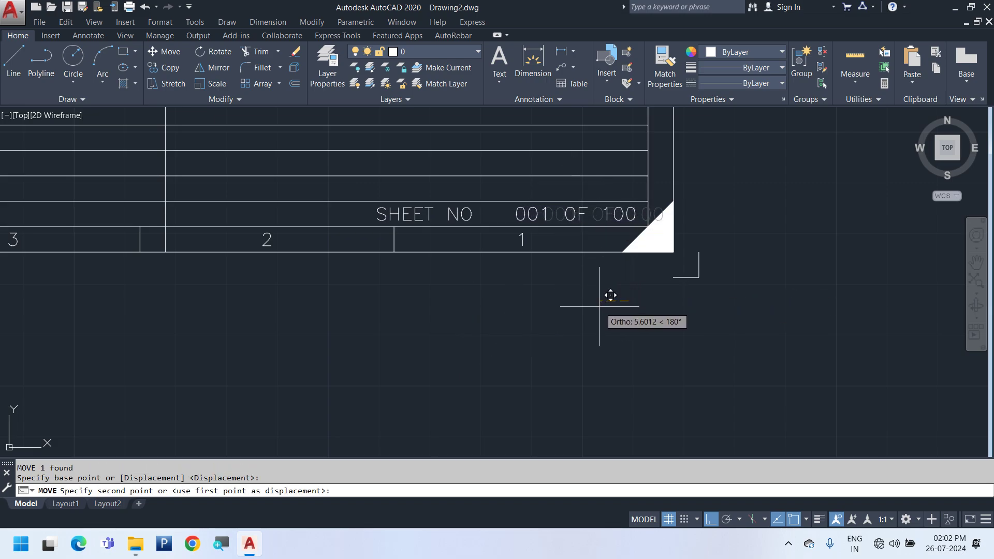
left_click(599, 306)
- Change the sheet count text in the bottom row to "001 OF 001"
scroll(583, 287, "up", 4)
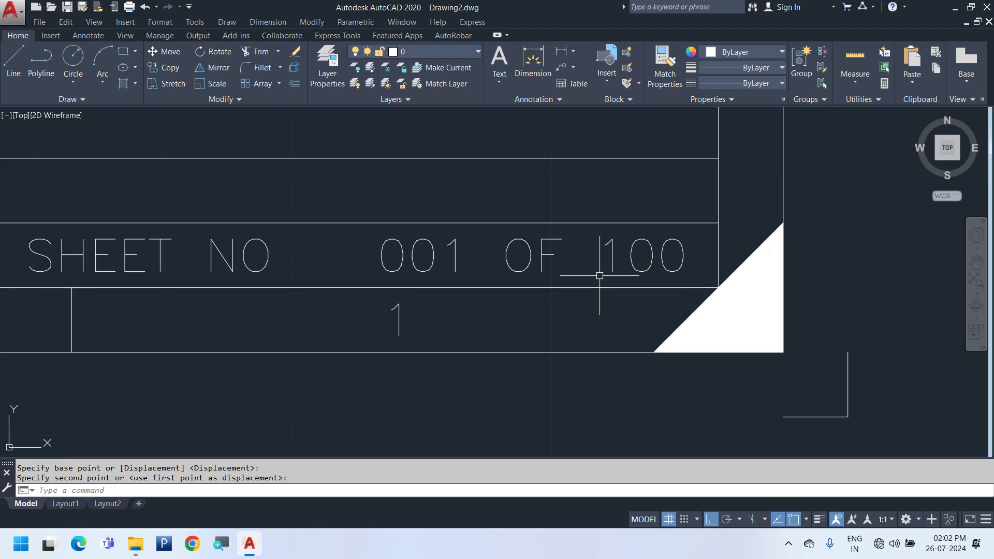
double_click(628, 259)
key("Escape")
double_click(639, 271)
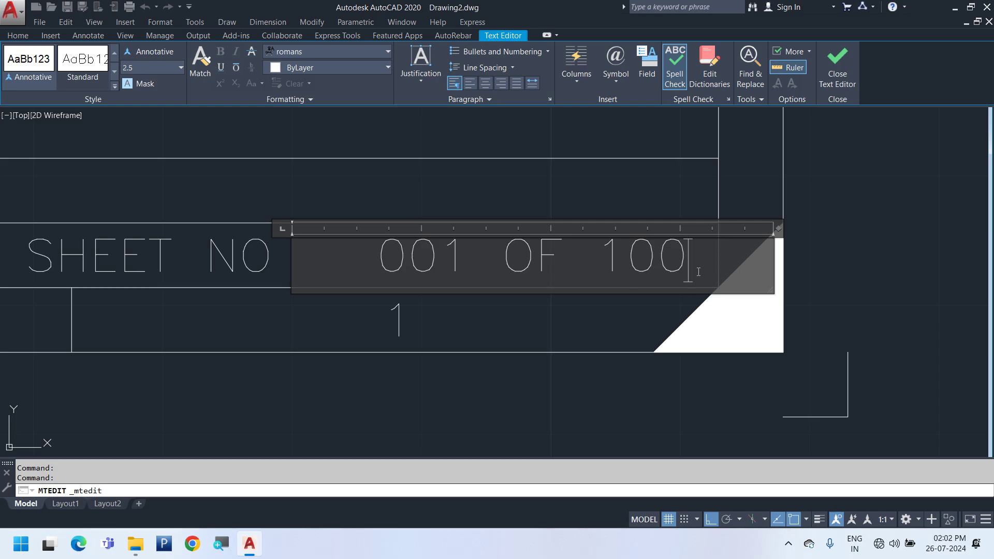
key("BackSpace")
key("BackSpace")
left_click(480, 278)
key("BackSpace")
key("BackSpace")
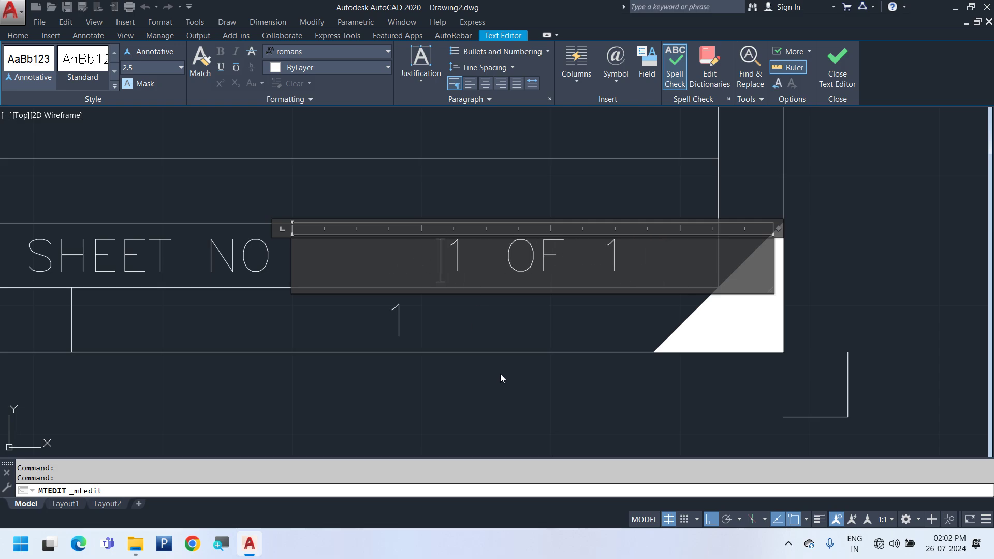
type("00")
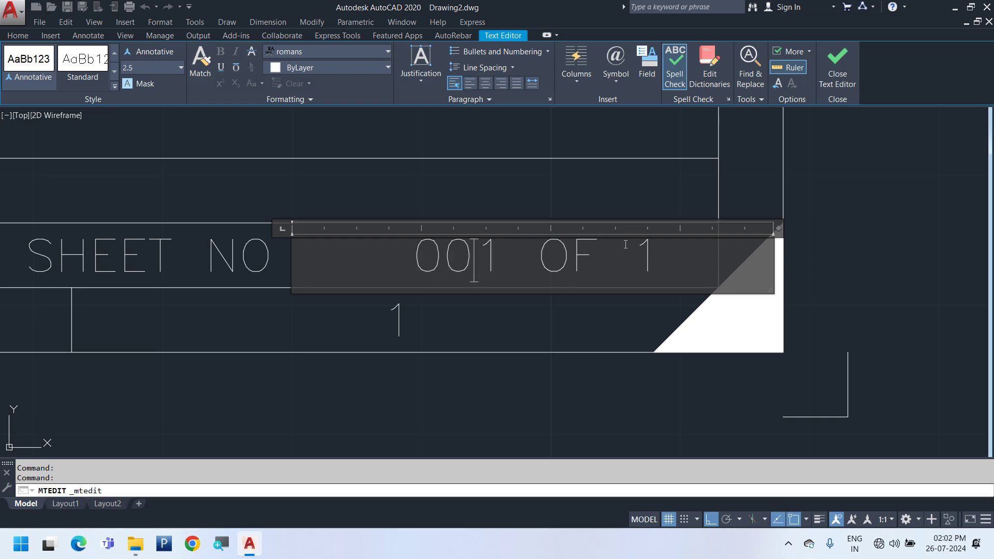
left_click(658, 254)
type("00")
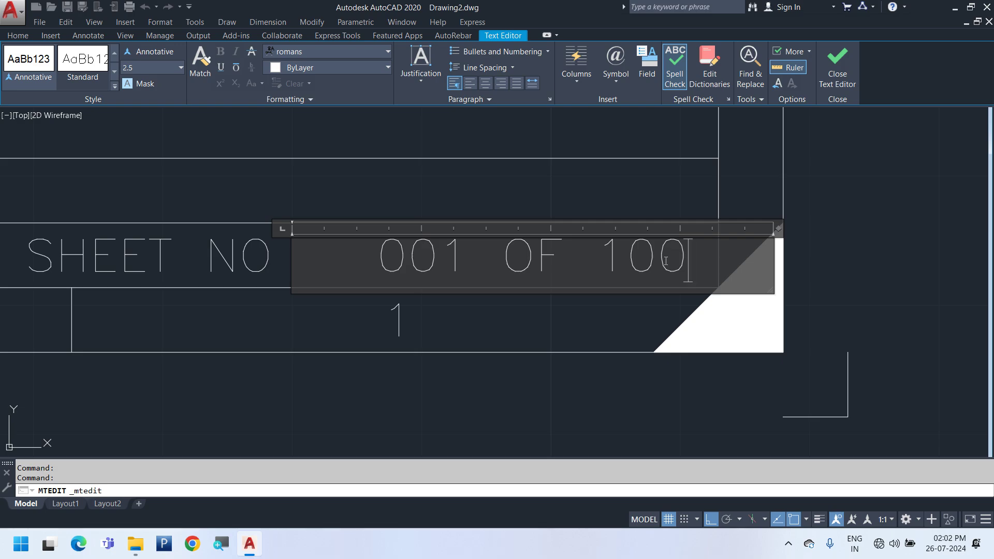
left_click_drag(686, 265, 599, 268)
type("001")
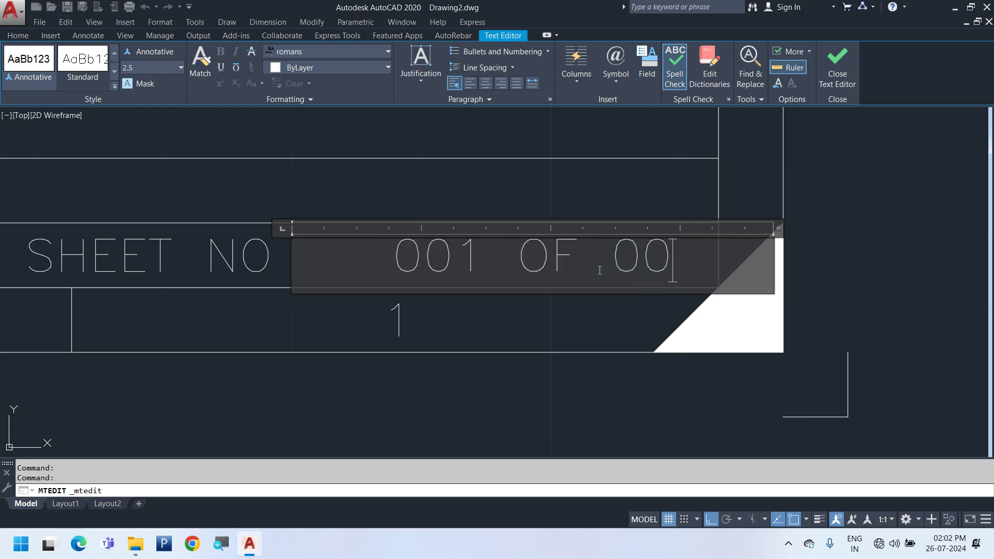
left_click(566, 412)
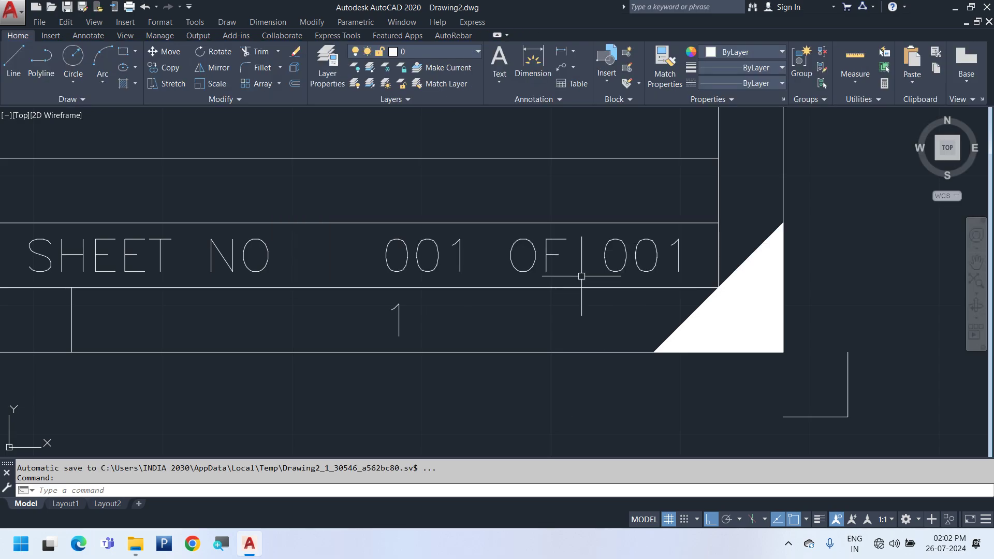
- Draw a vertical line between "SHEET NO" and "001 OF 001", from the bottom inner frame line up through the title block rows
scroll(646, 264, "down", 2)
middle_click_drag(559, 286, 651, 303)
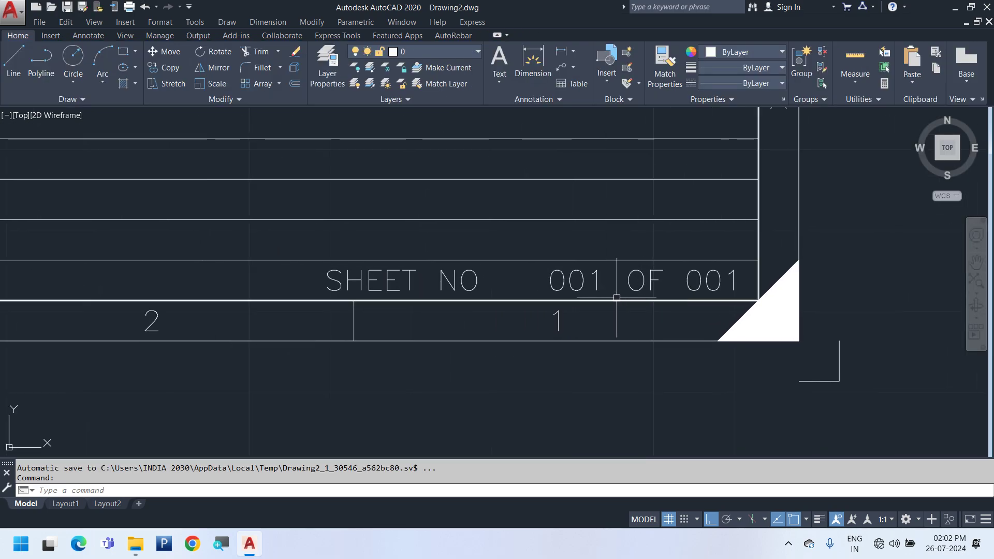
type("l")
key("Return")
left_click(528, 300)
middle_click_drag(528, 212, 507, 333)
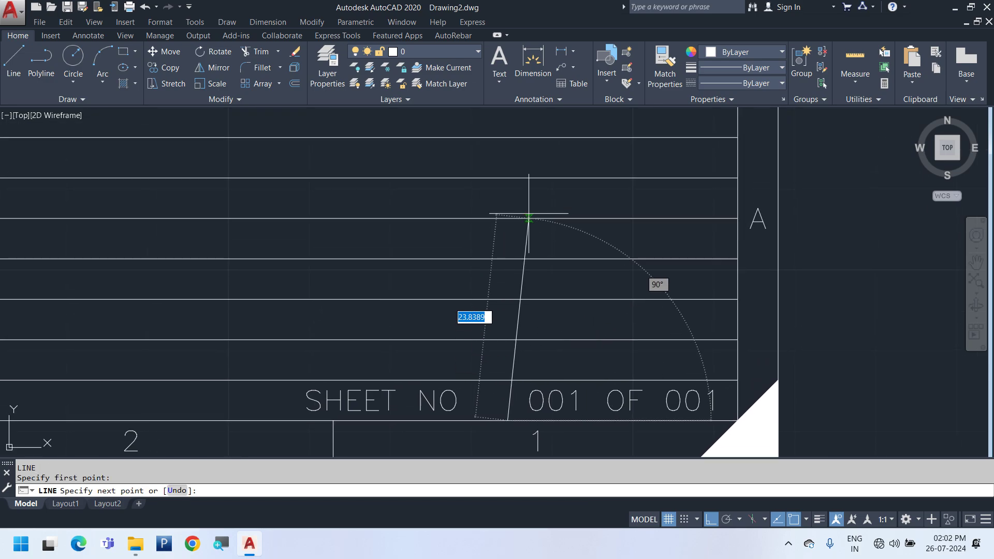
key("Escape")
- Move the "SHEET NO" text horizontally about 4 units right, closer to the vertical divider
scroll(544, 259, "down", 2)
scroll(489, 362, "up", 4)
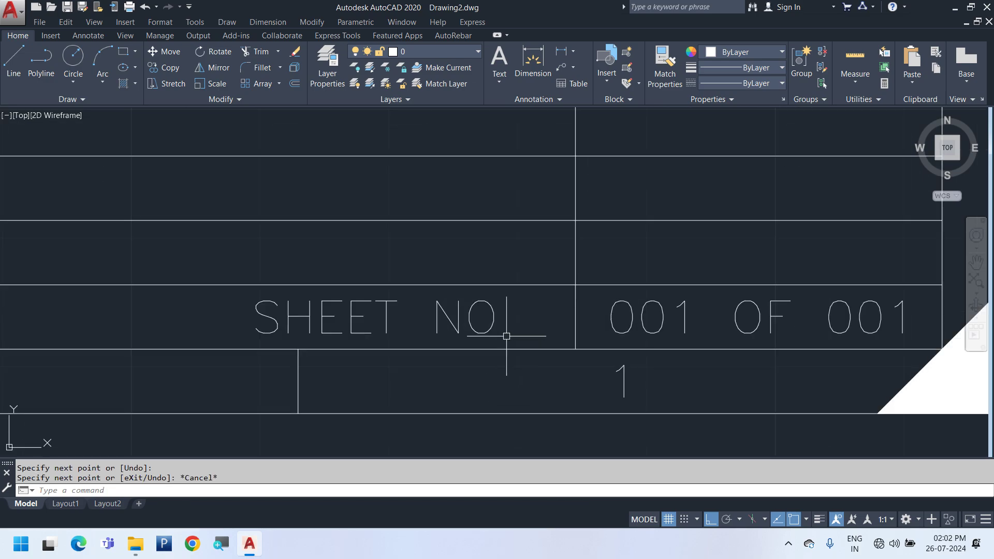
left_click(501, 330)
left_click(463, 322)
middle_click_drag(463, 322, 489, 261)
type("m")
key("Return")
left_click(520, 412)
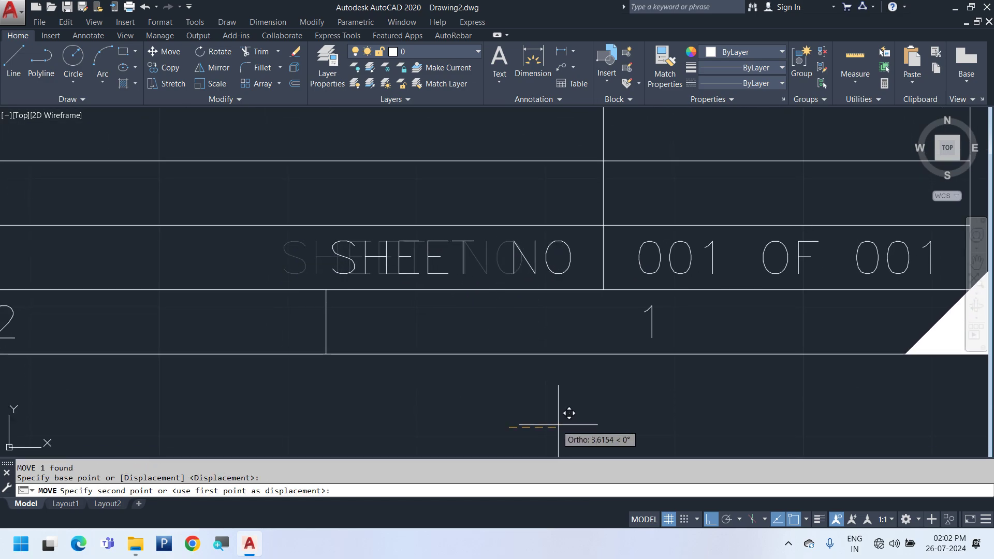
left_click(574, 413)
- Copy the "SHEET NO" and "001 OF 001" texts one row up, using the row lines as reference points
middle_click_drag(710, 250, 592, 306)
left_click(592, 306)
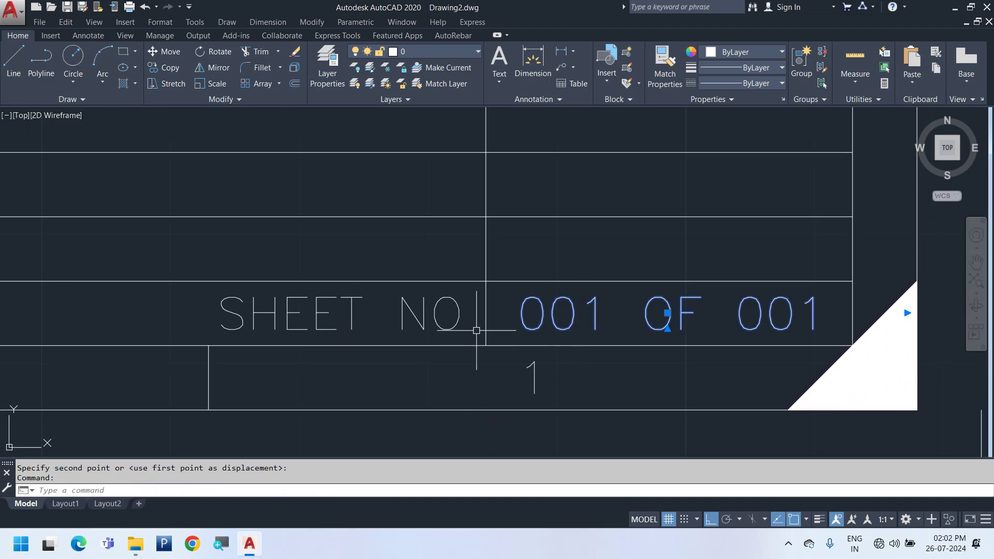
left_click(457, 328)
right_click(444, 227)
left_click(499, 337)
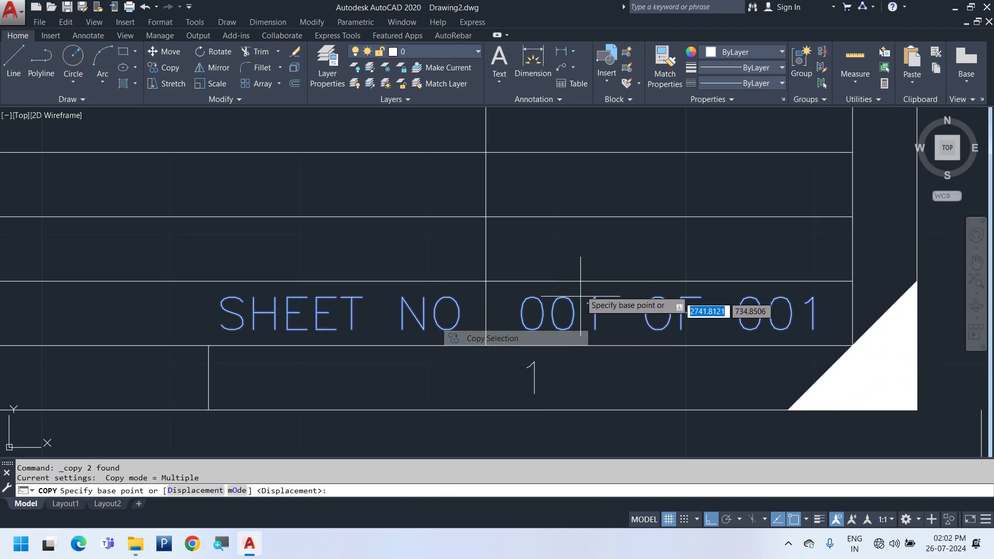
left_click(575, 281)
left_click(575, 216)
key("Escape")
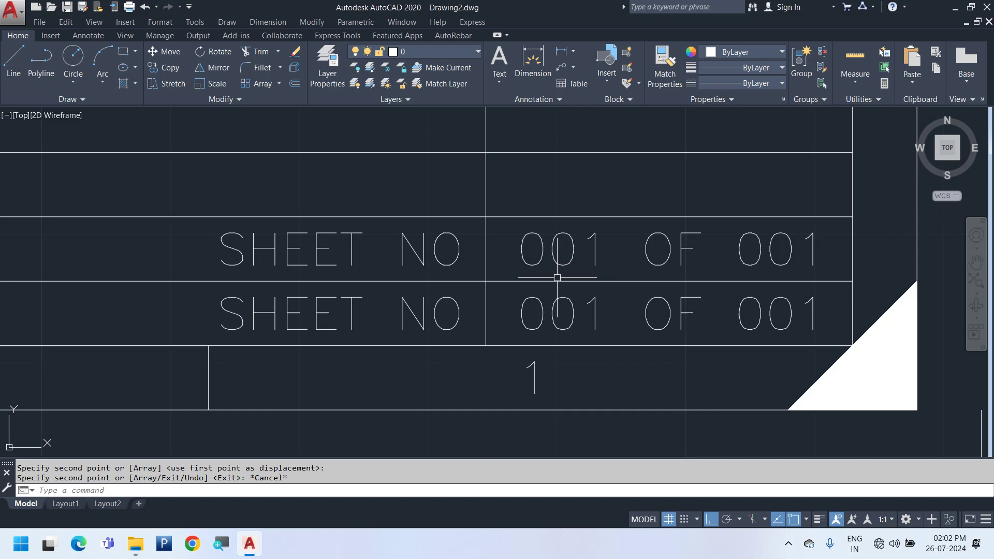
- Change the copied "SHEET NO" text in the upper row to "REV NO"
double_click(425, 257)
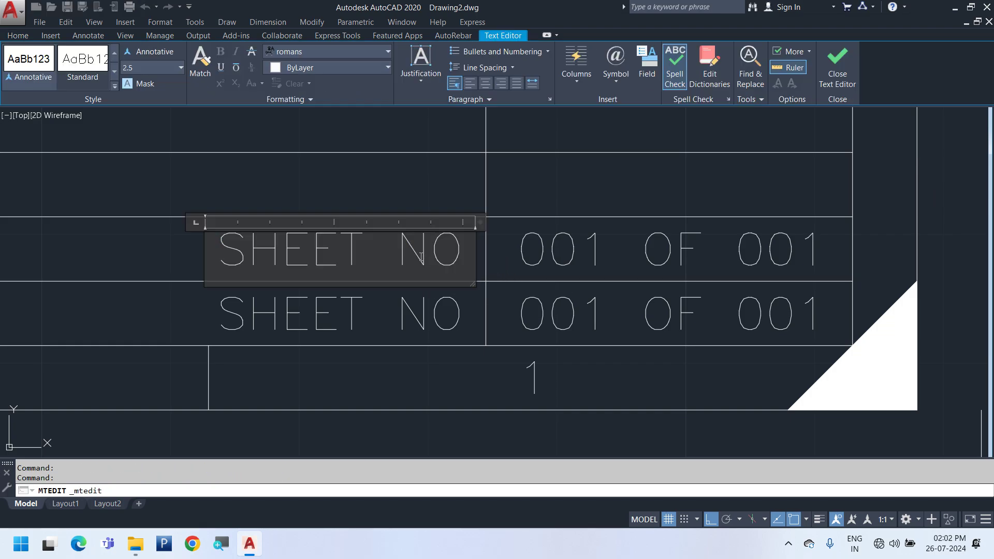
type("REV NO")
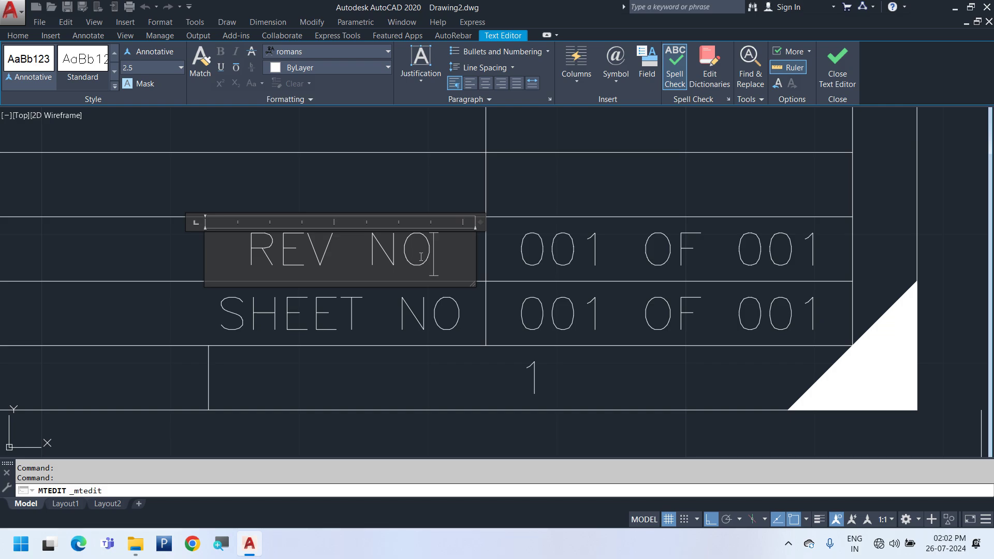
left_click(415, 383)
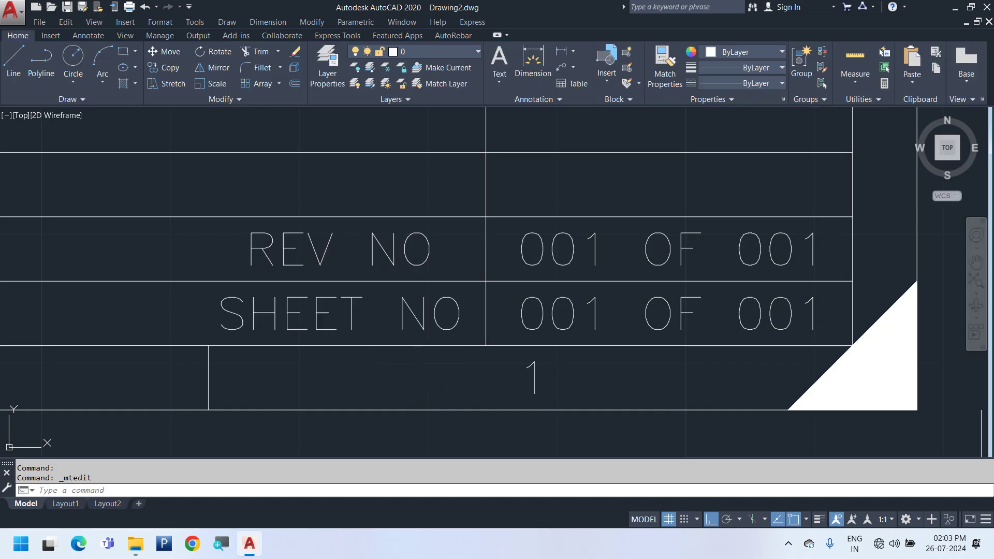
- Set the justification of the "SHEET NO" and "REV NO" texts to Middle Left
double_click(420, 323)
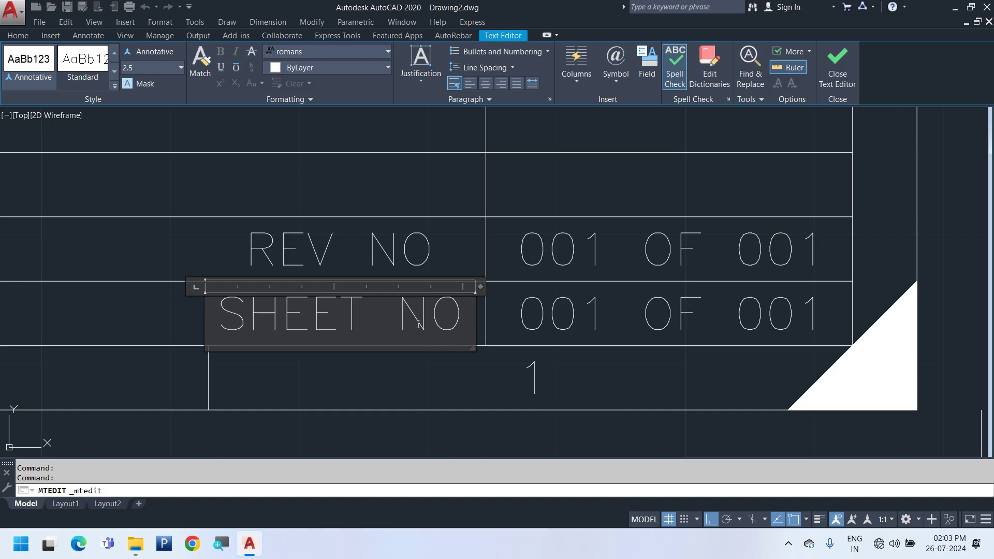
key("ctrl+a")
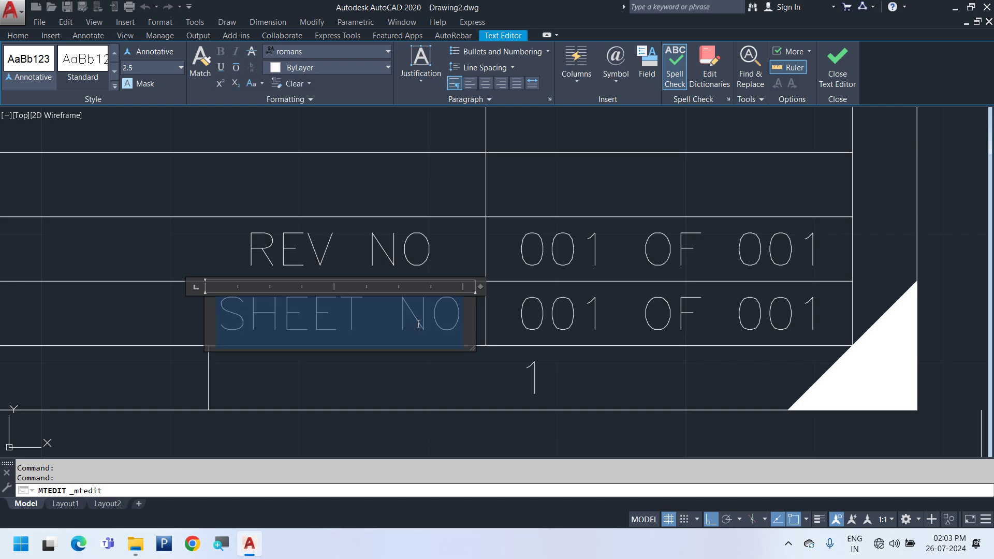
left_click(420, 64)
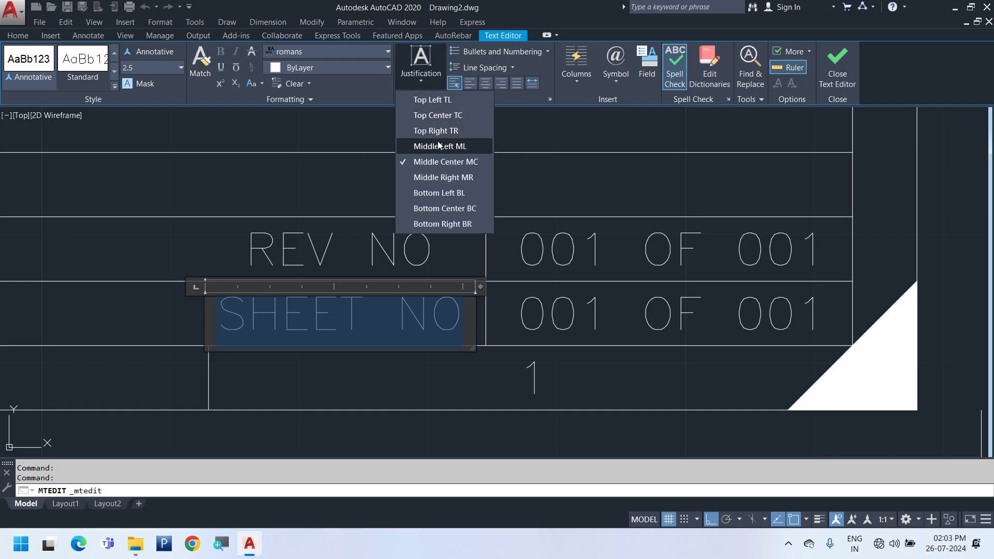
left_click(460, 148)
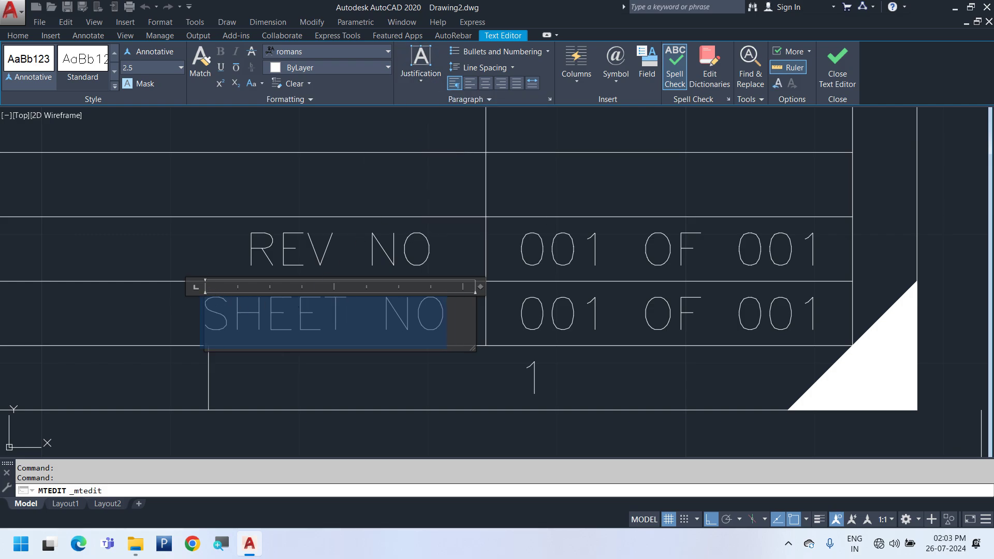
left_click(260, 253)
double_click(260, 253)
key("ctrl+a")
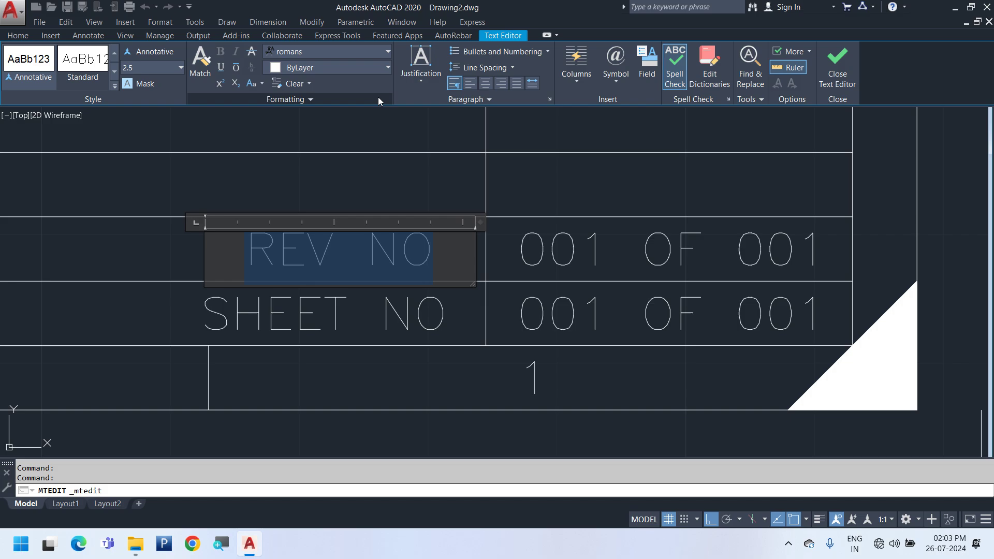
left_click(422, 88)
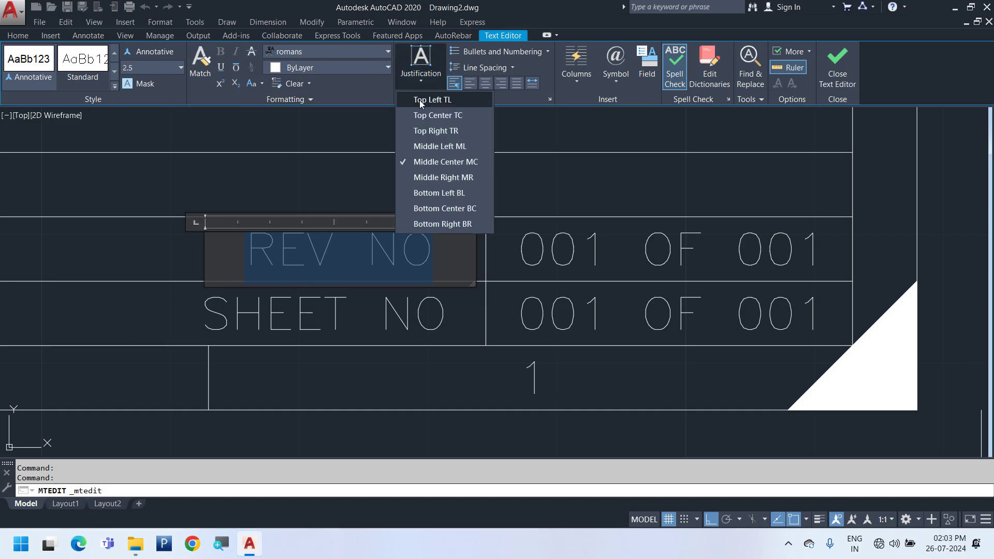
left_click(446, 149)
left_click(333, 377)
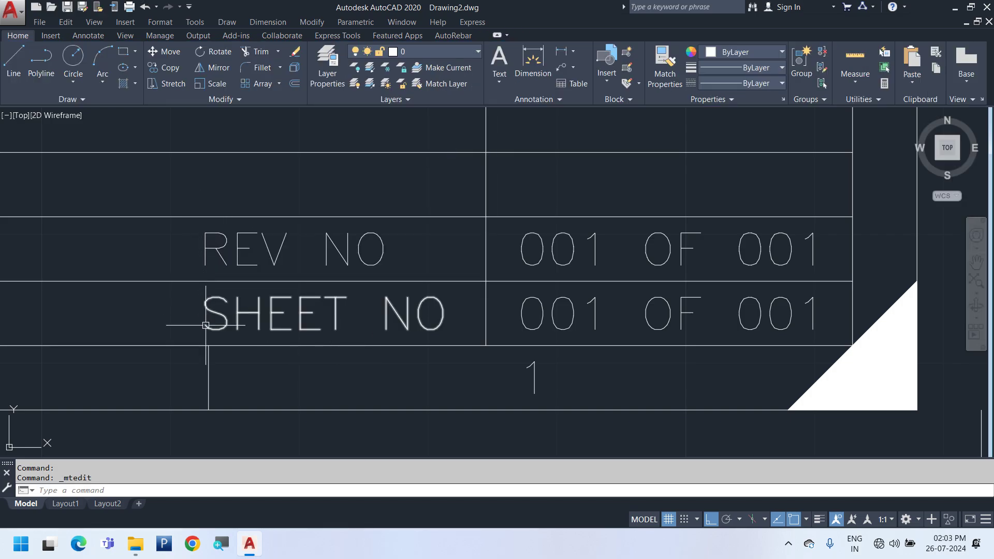
- Append ":-" to the "SHEET NO" text and widen its text frame so it fits on one line
left_click(432, 300)
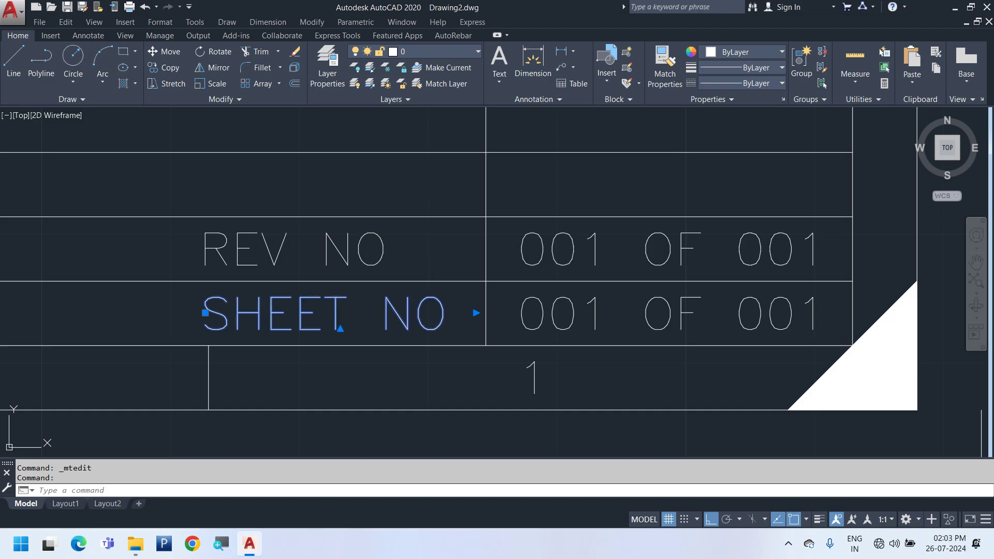
double_click(455, 311)
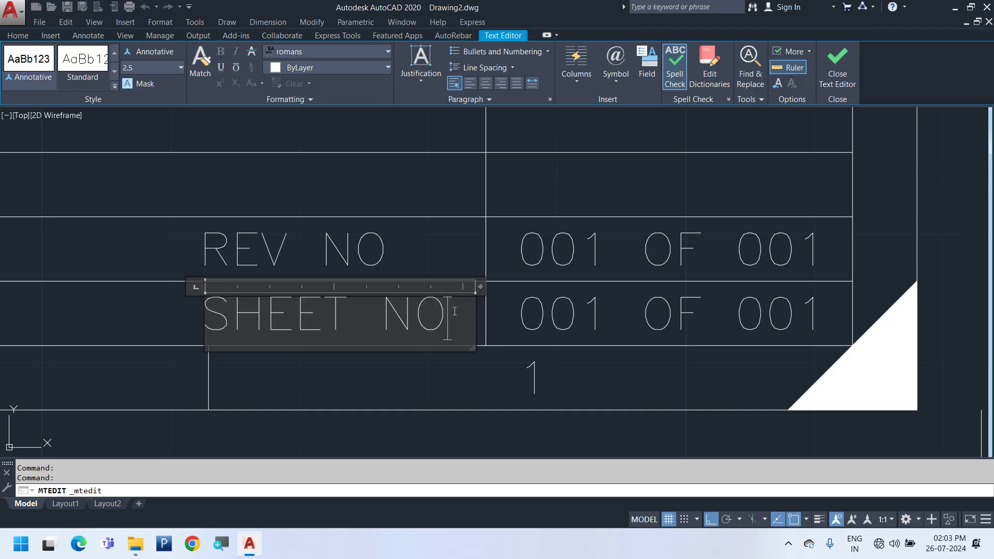
type(":_")
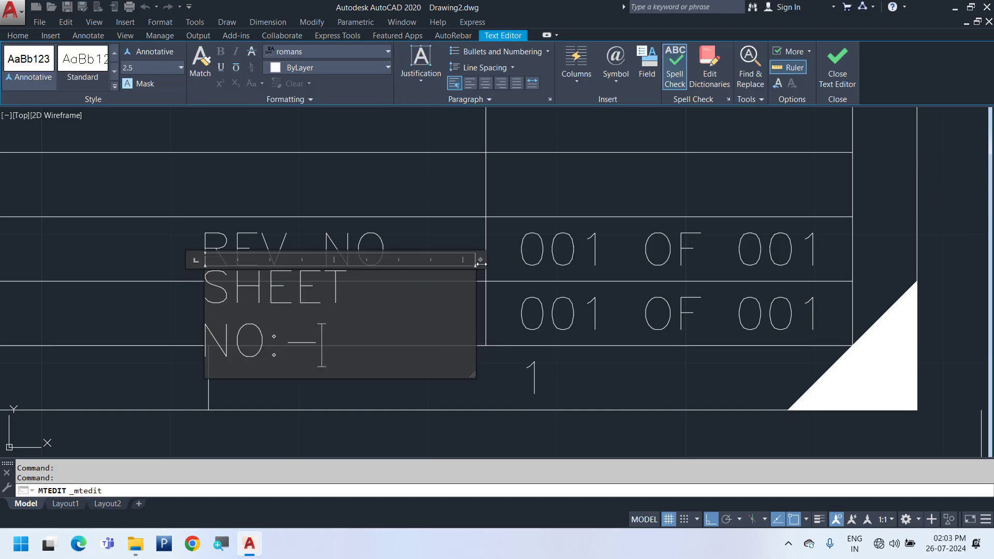
left_click_drag(479, 259, 526, 262)
left_click(369, 264)
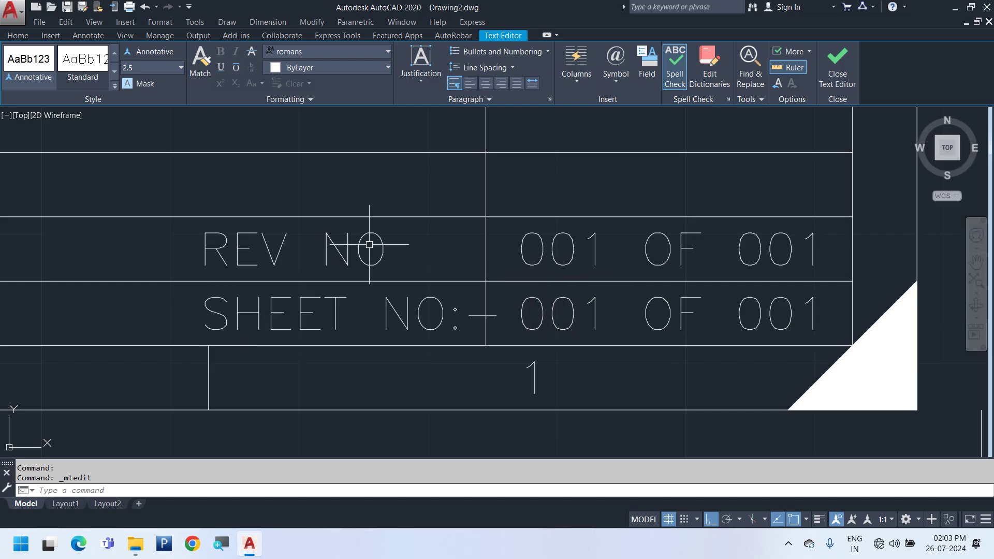
- Append ":-" directly after the "REV NO" text
double_click(337, 250)
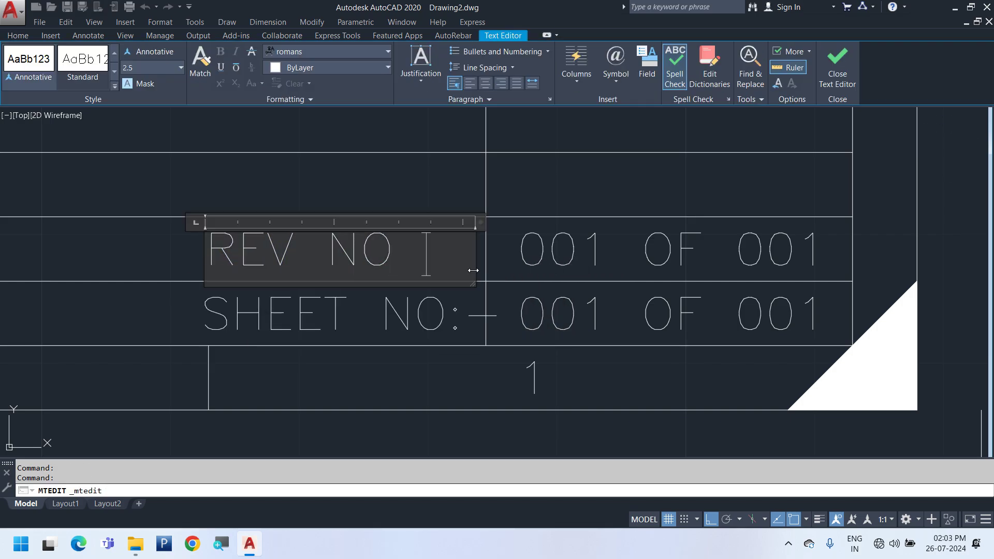
key("BackSpace")
type(":_")
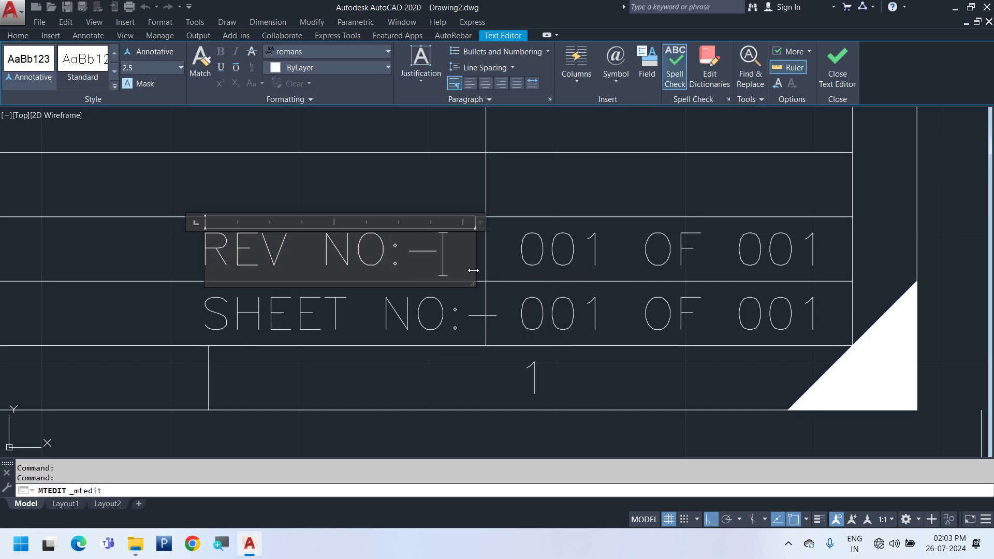
left_click(363, 346)
- Move the "REV NO:-" and "SHEET NO:-" texts together about 3.4 units left so they clear the vertical divider
left_click(359, 322)
left_click(264, 310)
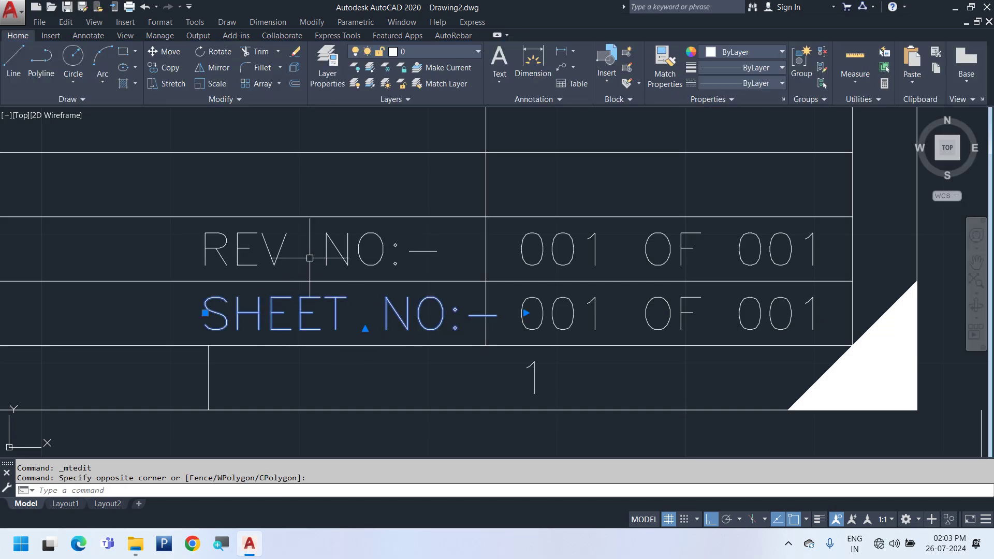
left_click(311, 257)
left_click(236, 252)
scroll(234, 252, "down", 2)
type("m")
key("Return")
left_click(351, 381)
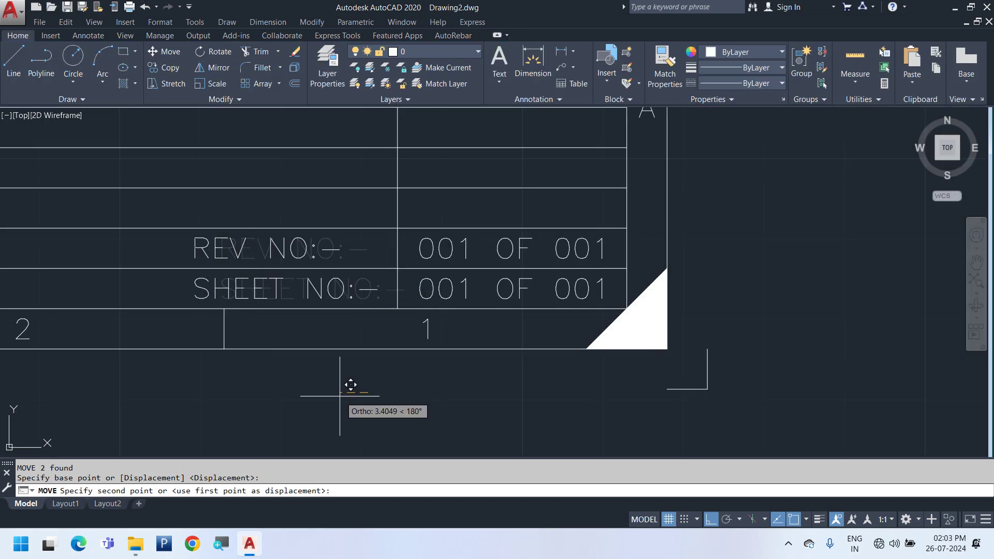
left_click(340, 398)
- Replace the value beside the "REV NO:-" label with "00"
scroll(321, 368, "down", 4)
middle_click_drag(311, 366, 388, 382)
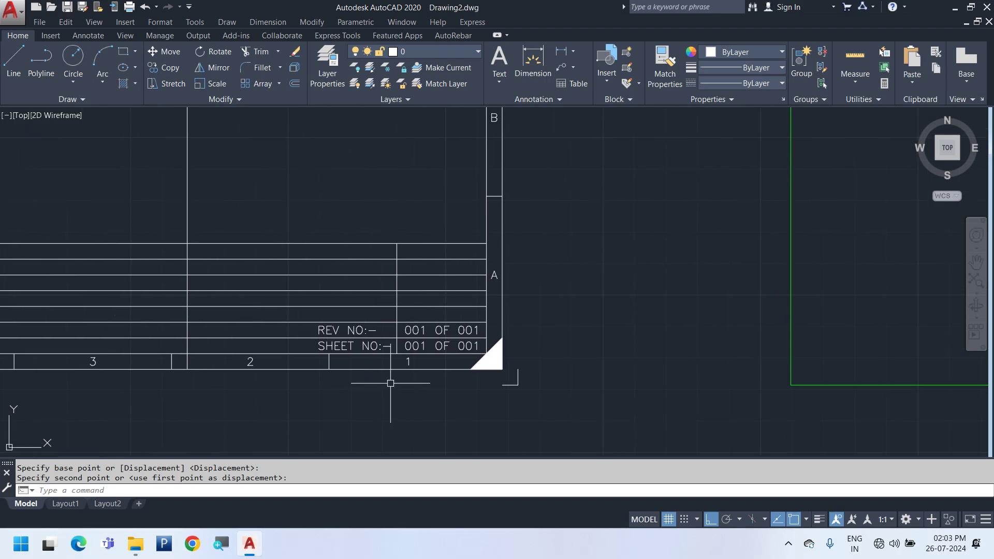
scroll(380, 373, "up", 4)
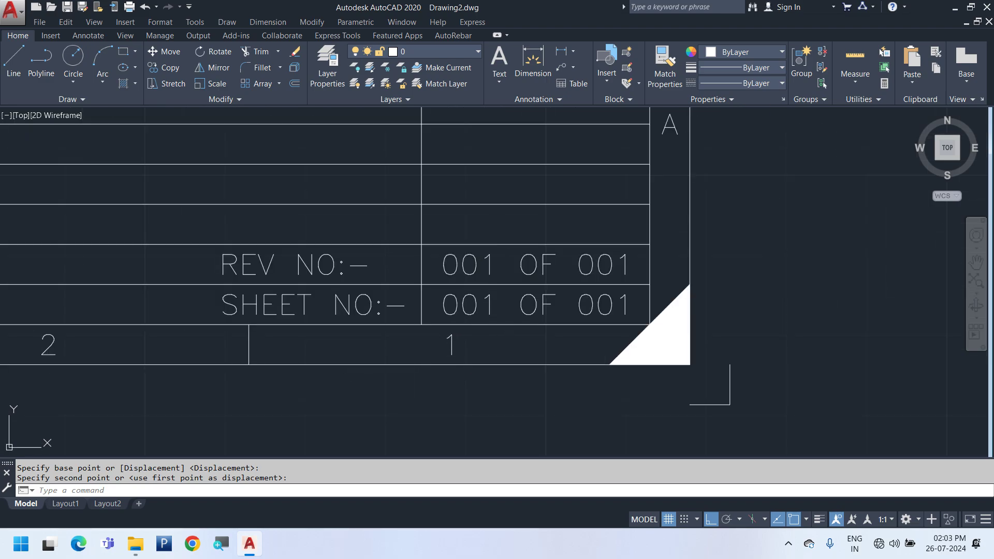
double_click(495, 266)
type("01")
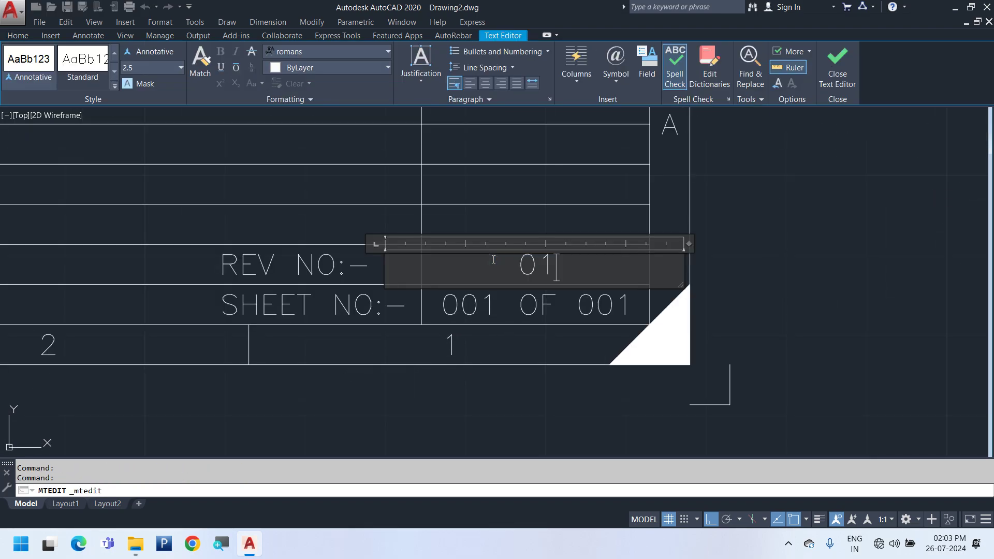
key("BackSpace")
type("0")
left_click(535, 390)
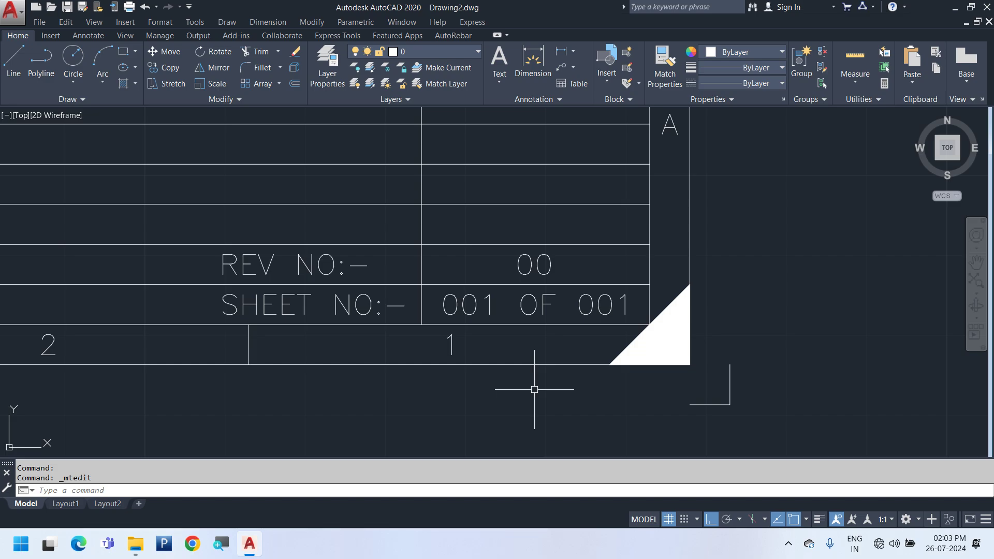
- Copy the "REV NO:-" label and its "00" value together into the title block row directly above
mouse_move(383, 325)
middle_mouse_down()
mouse_move(430, 375)
mouse_move(480, 404)
middle_mouse_up()
left_click(418, 353)
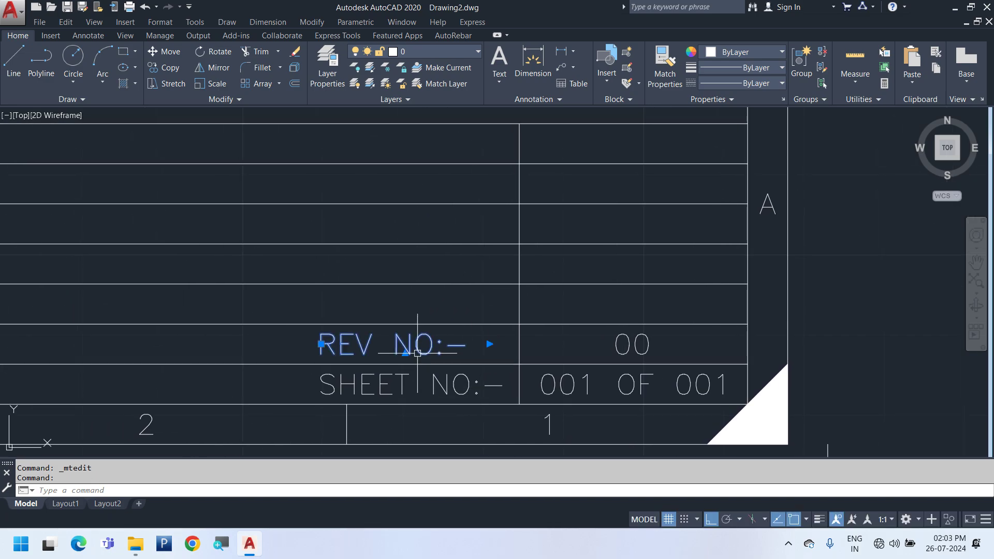
left_click(642, 344)
right_click(672, 230)
left_click(725, 340)
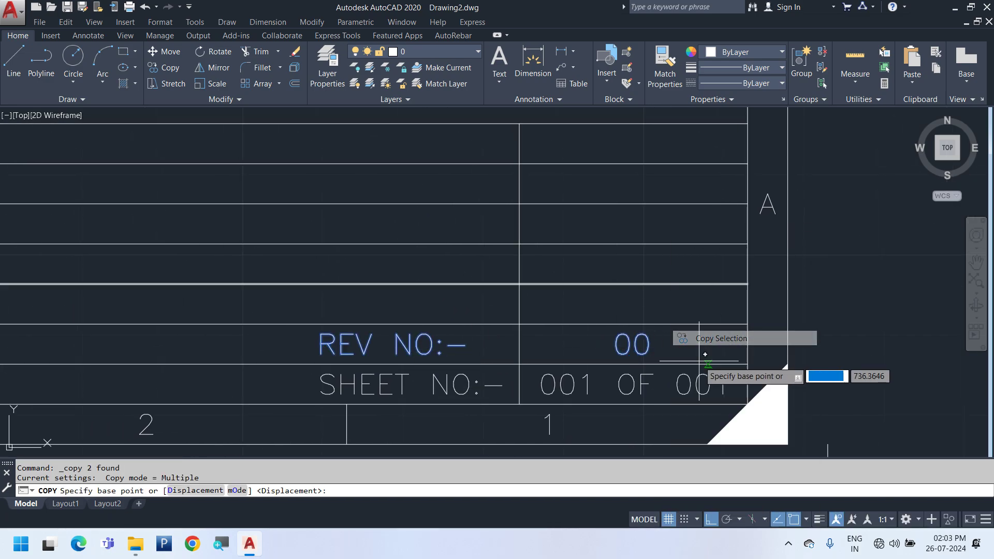
left_click(580, 325)
left_click(584, 282)
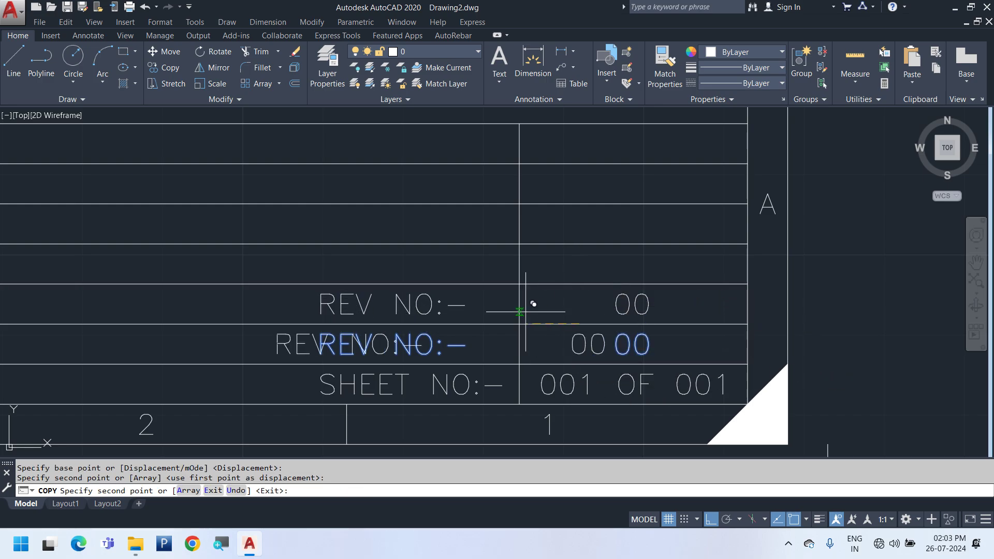
key("Escape")
- Change the copied label in the upper row to read "SCALE:-"
double_click(433, 310)
left_click_drag(440, 305, 70, 288)
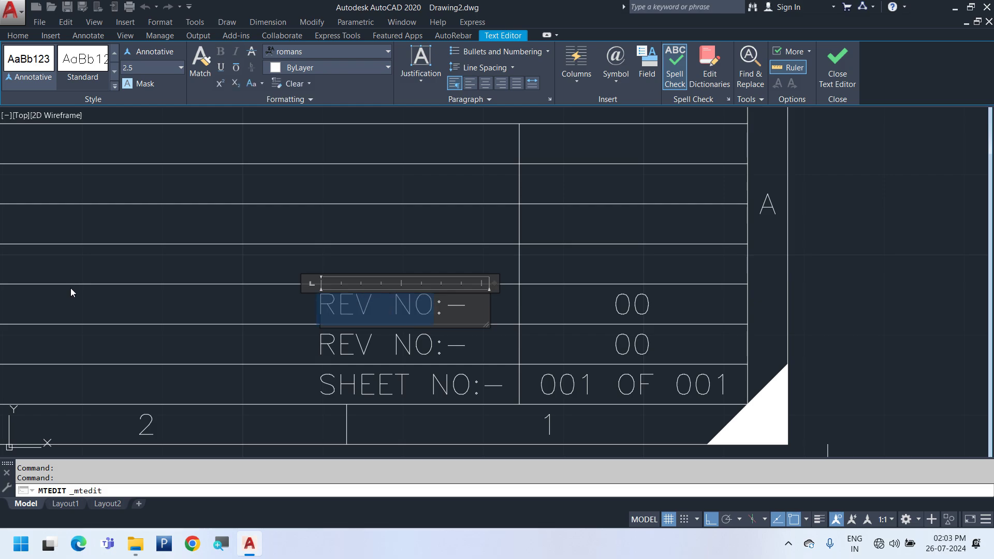
type("SCALE")
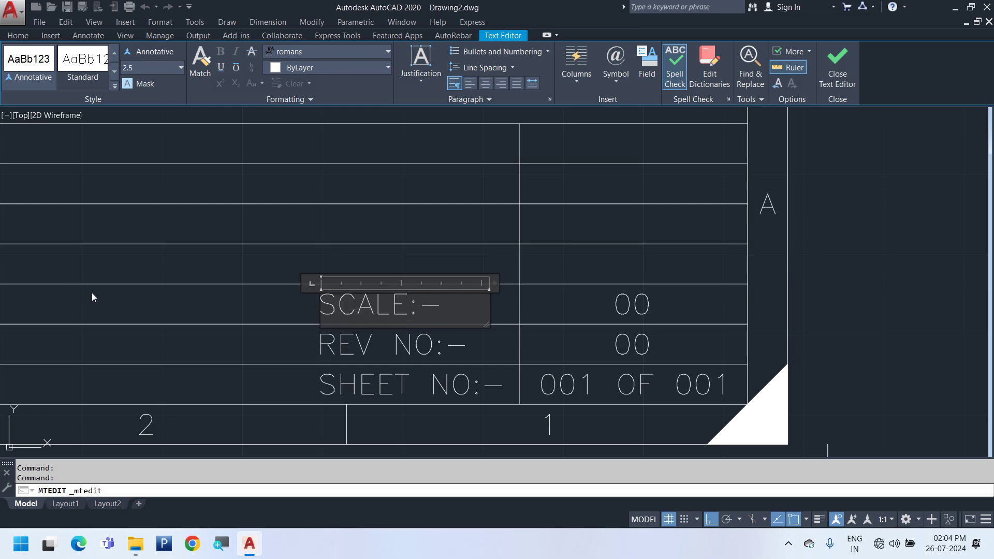
left_click(695, 431)
- Replace the copied value beside the "SCALE:-" label with "1 : 100"
double_click(642, 308)
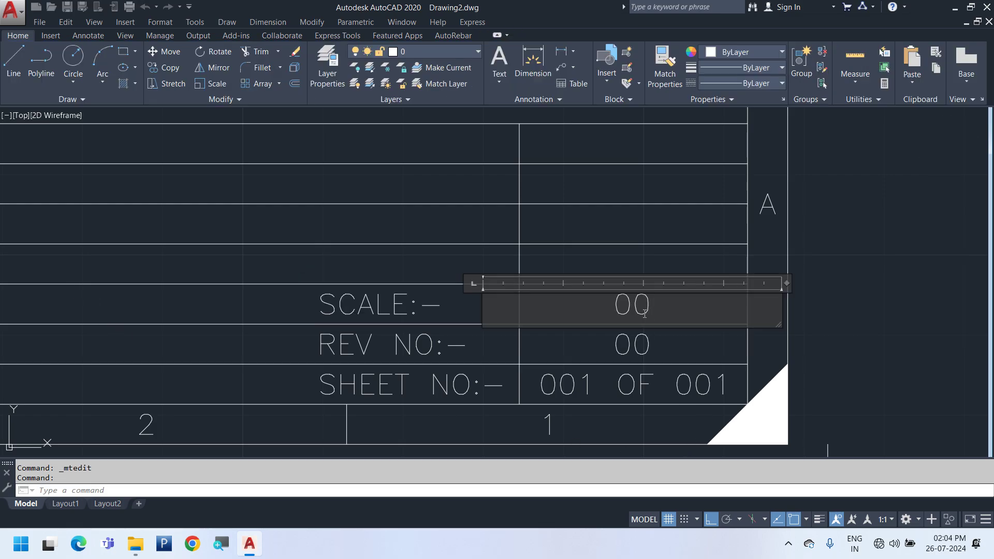
type("1")
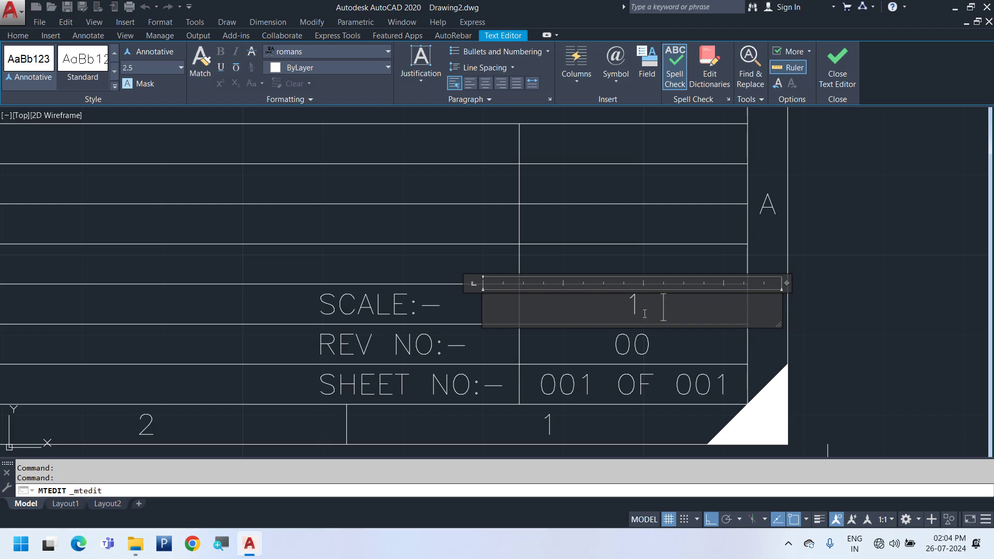
type(" : 100")
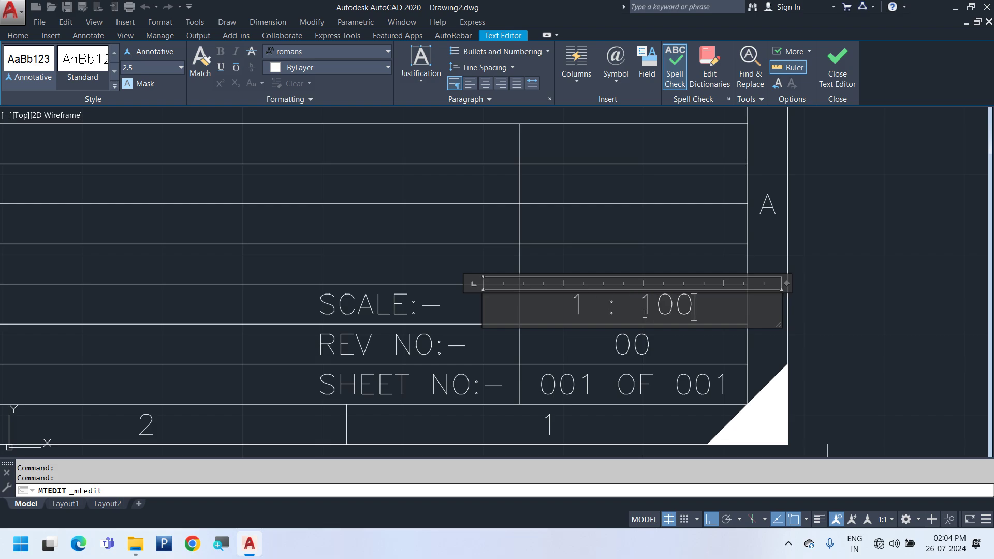